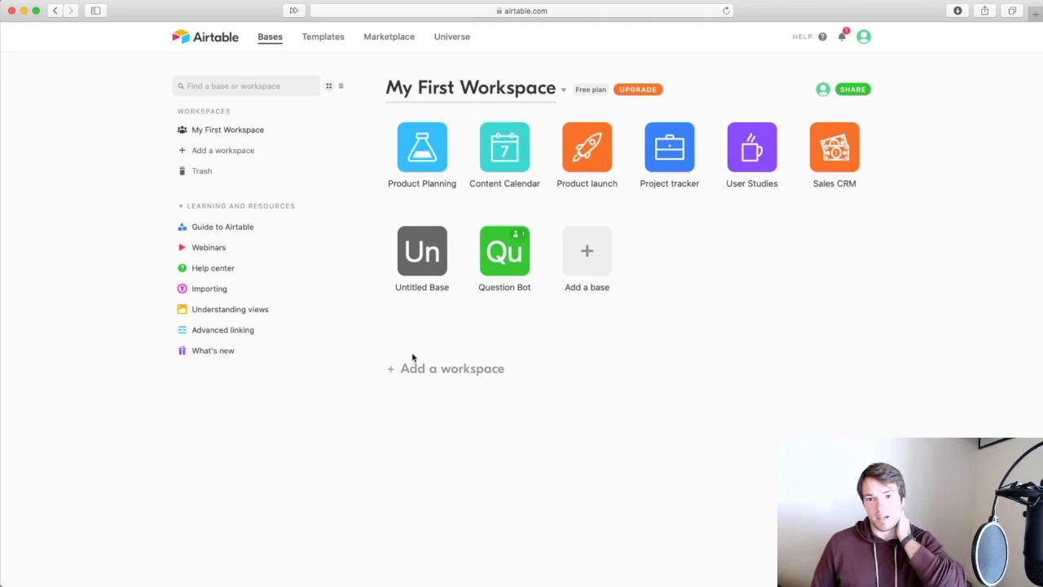
Open the What's new page and browse the September 2020 features, including Synced tables.
left_click(229, 355)
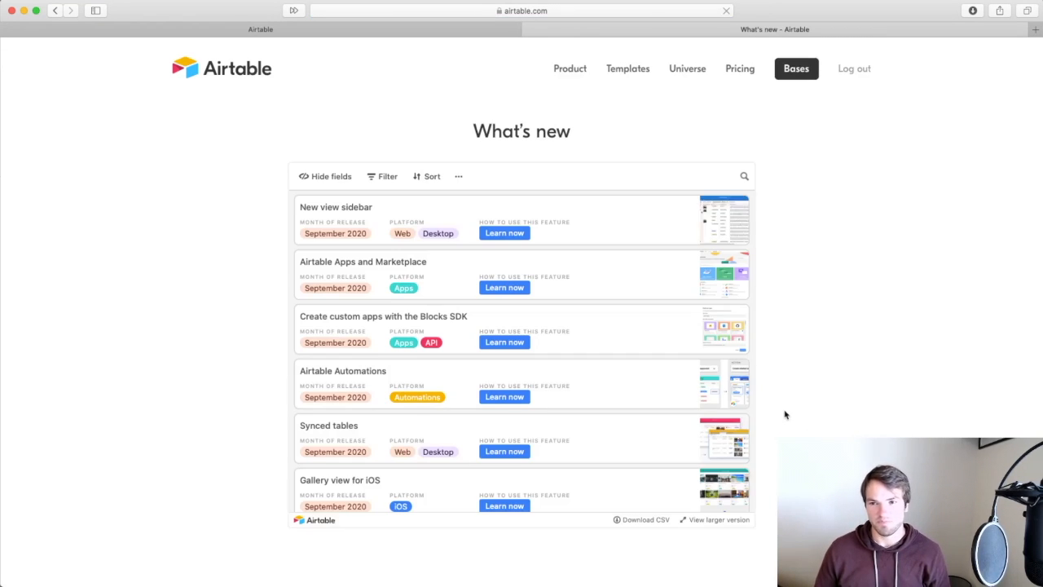
scroll(785, 414, "down", 1)
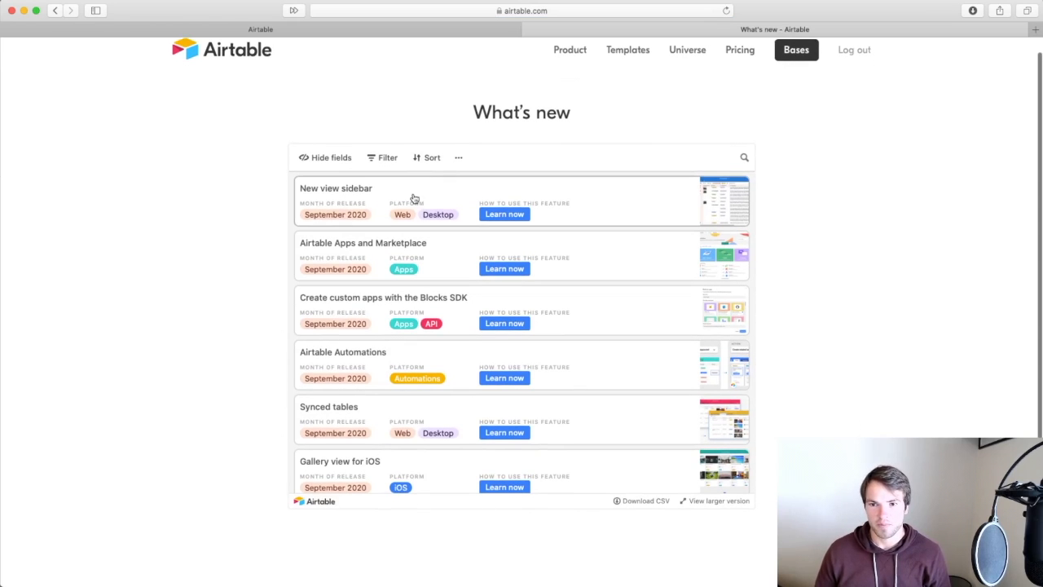
scroll(405, 262, "down", 1)
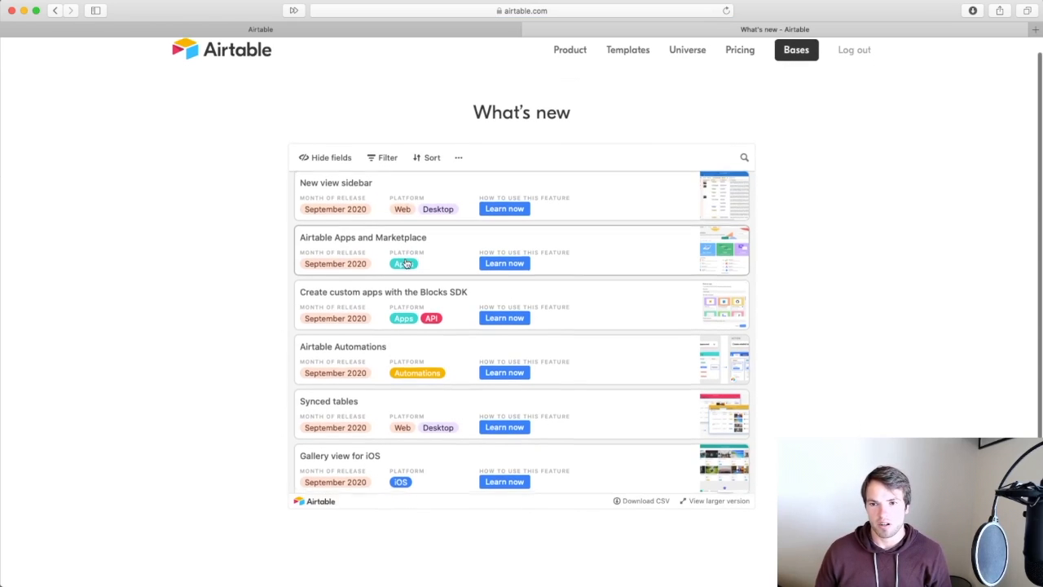
scroll(405, 262, "down", 1)
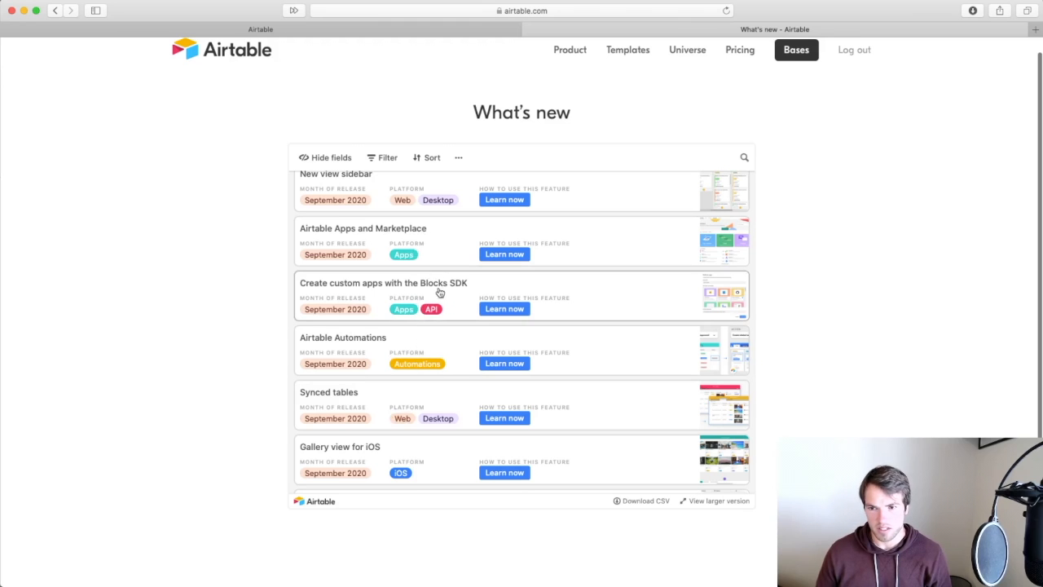
scroll(443, 298, "down", 2)
scroll(443, 373, "down", 1)
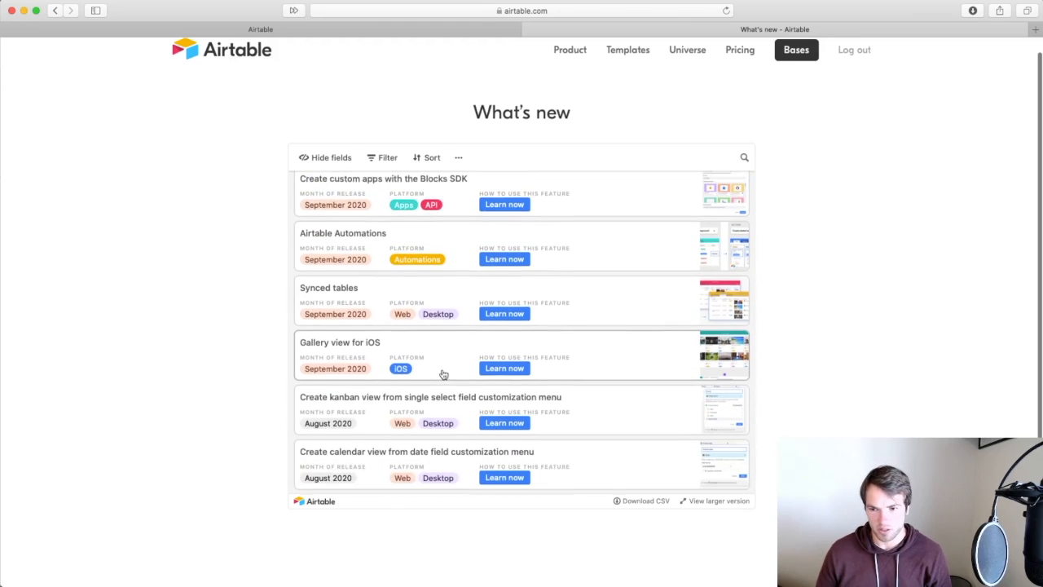
scroll(447, 383, "down", 1)
scroll(449, 405, "down", 1)
scroll(450, 404, "up", 2)
scroll(450, 405, "up", 5)
scroll(450, 405, "up", 1)
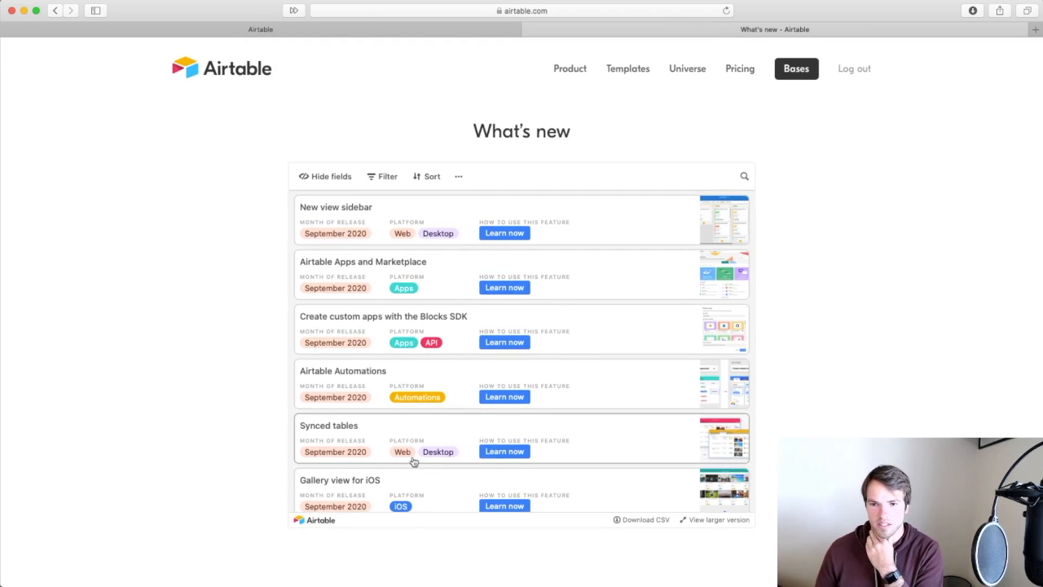
Expand the Synced tables release record and read its notes and attached screenshot.
left_click(474, 442)
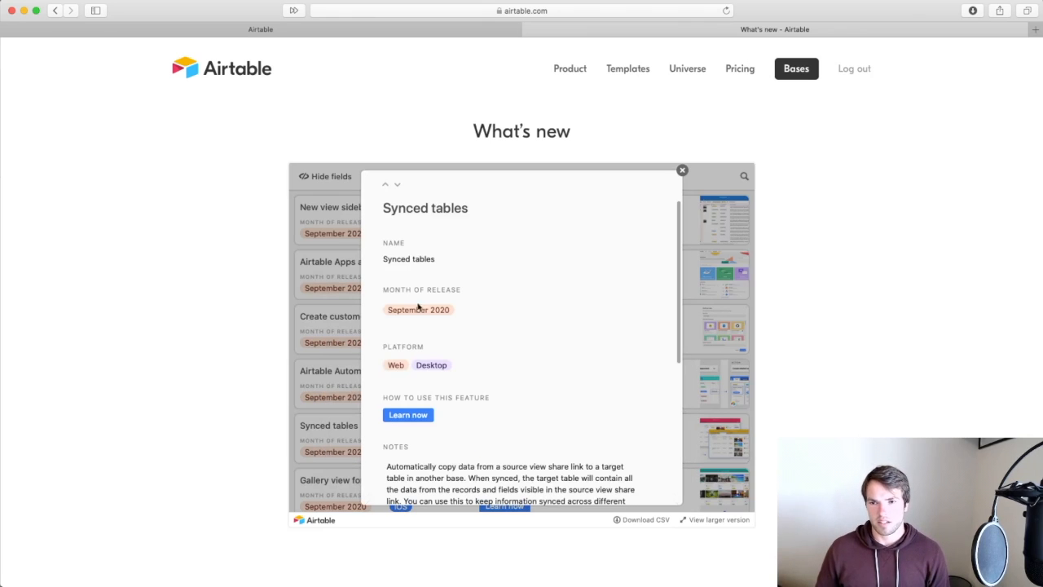
scroll(539, 472, "down", 3)
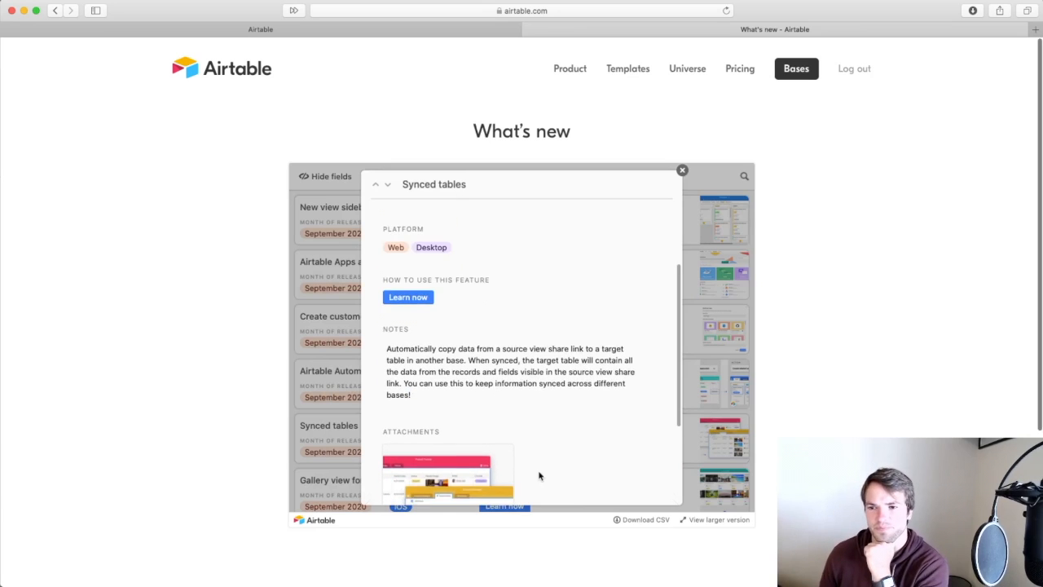
scroll(539, 476, "down", 1)
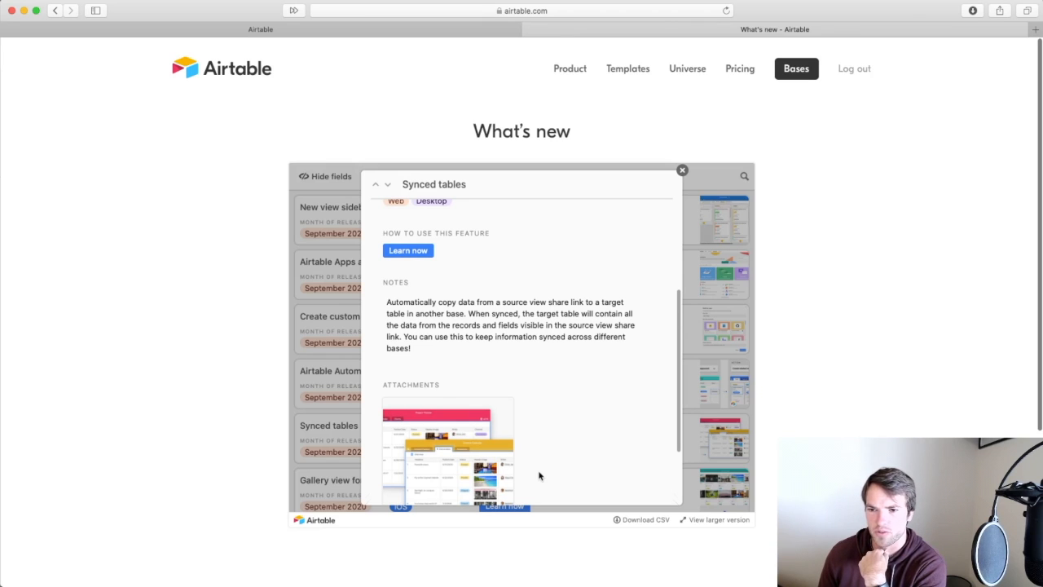
scroll(539, 476, "down", 1)
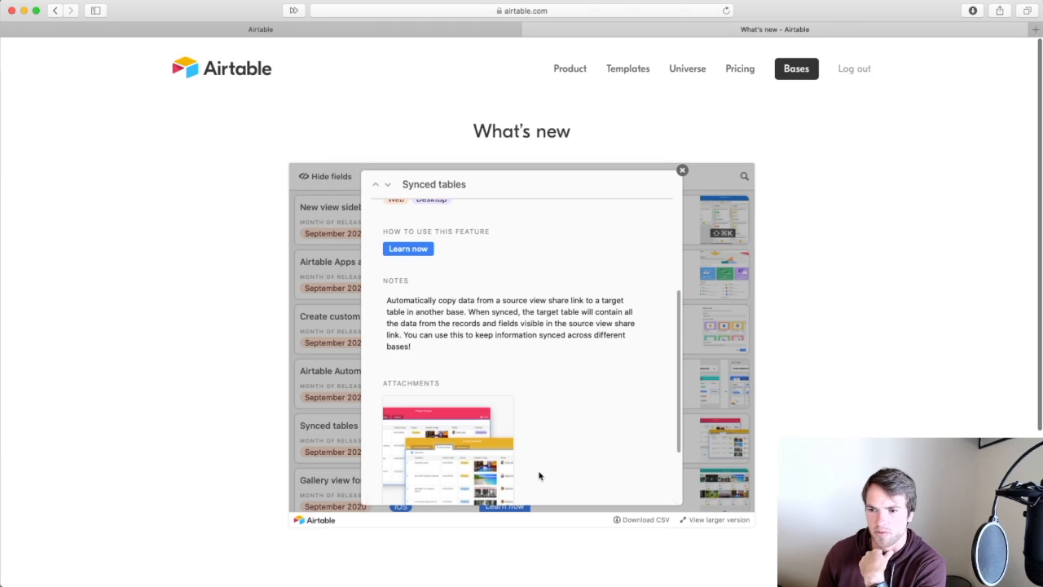
scroll(538, 476, "down", 5)
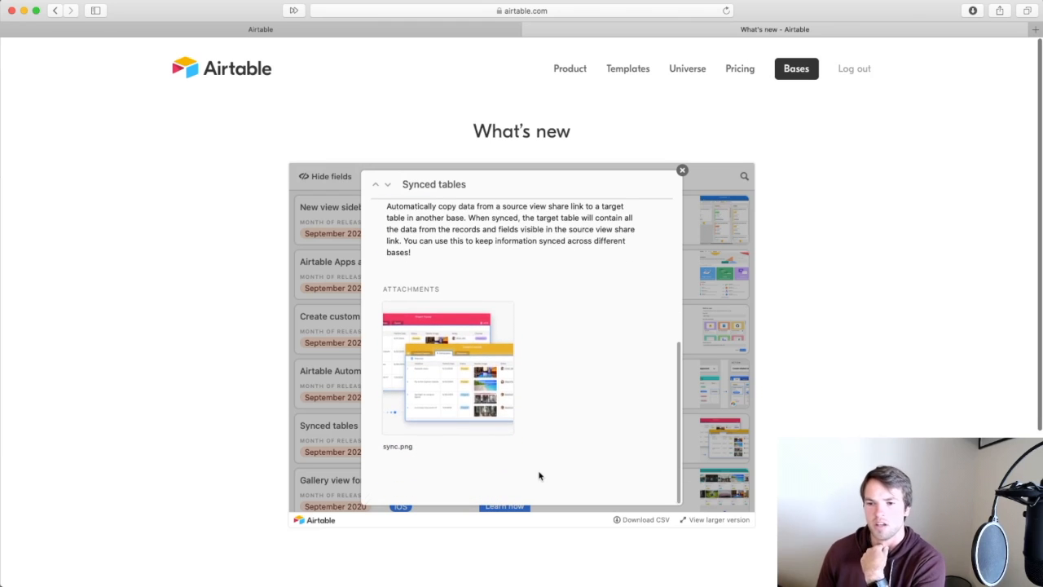
scroll(538, 476, "up", 10)
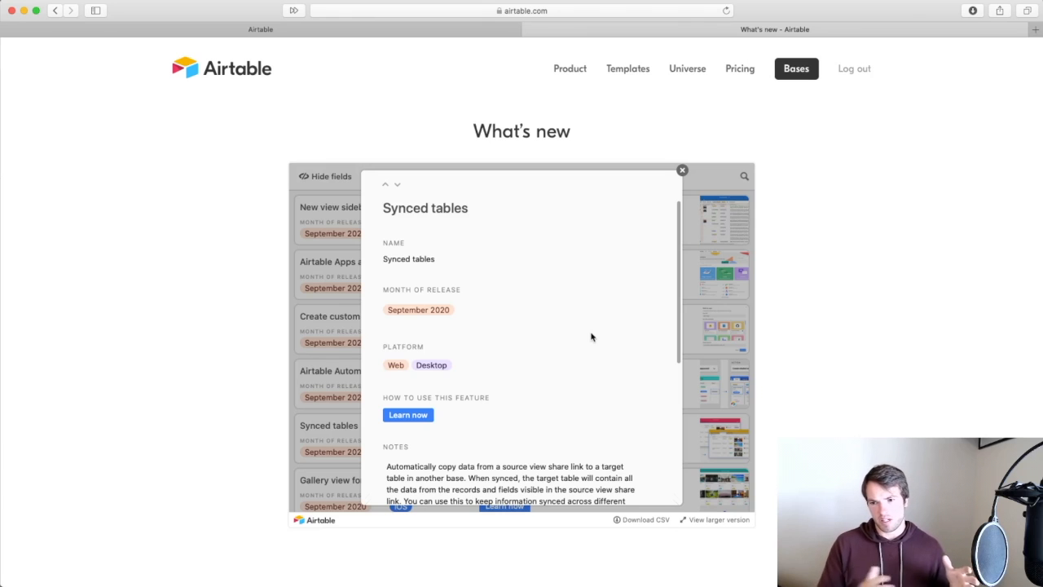
scroll(589, 412, "down", 4)
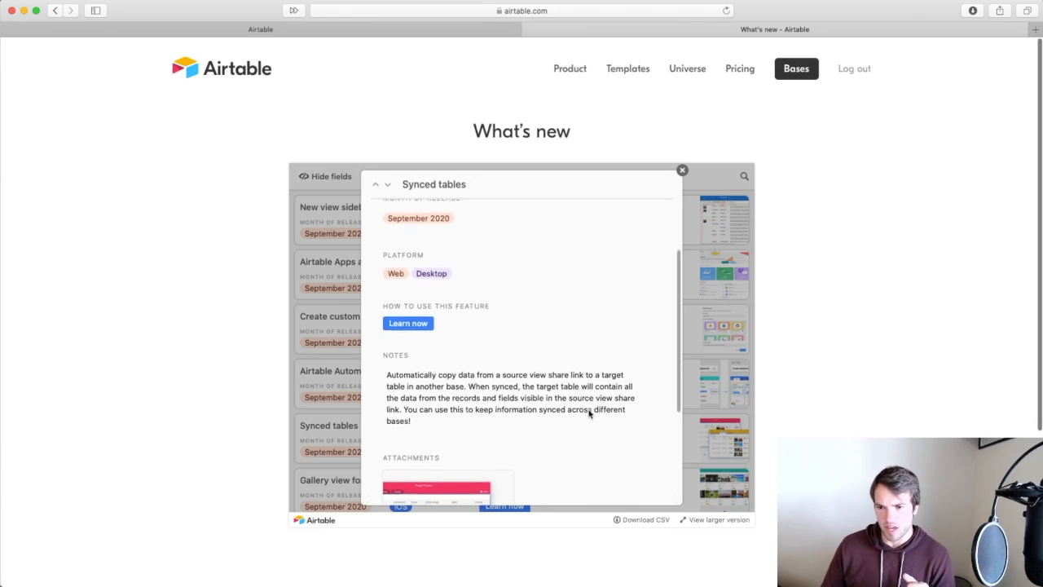
scroll(589, 414, "up", 4)
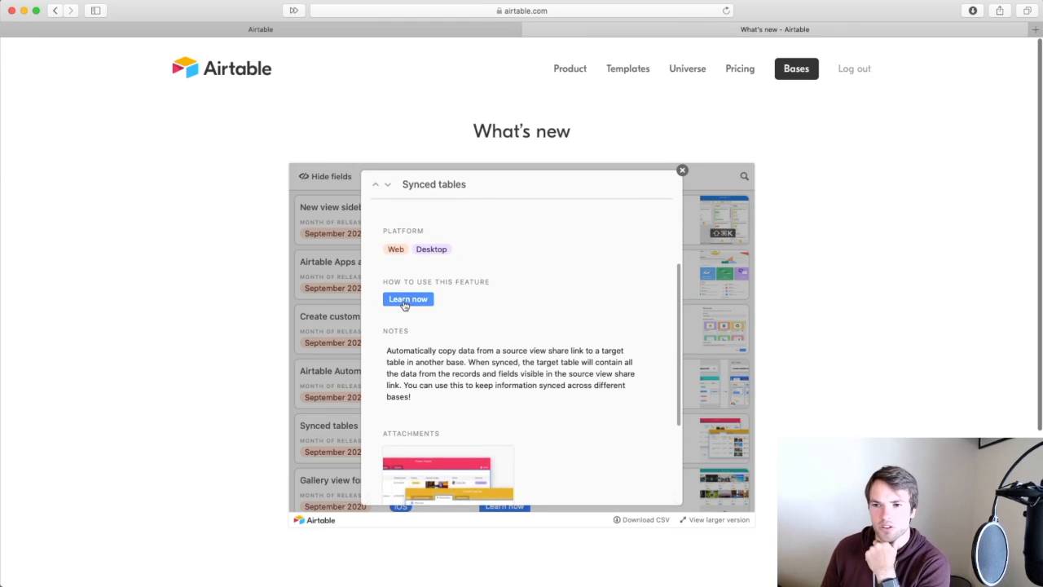
Open the 'Airtable Sync - Basic setup' article and read down to its three setup steps.
left_click(404, 303)
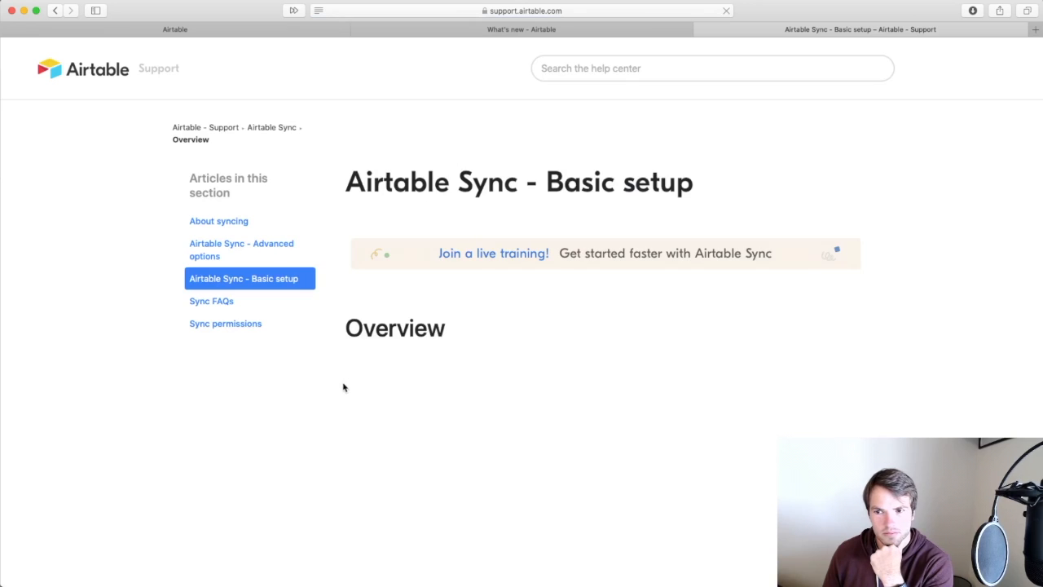
scroll(948, 416, "down", 3)
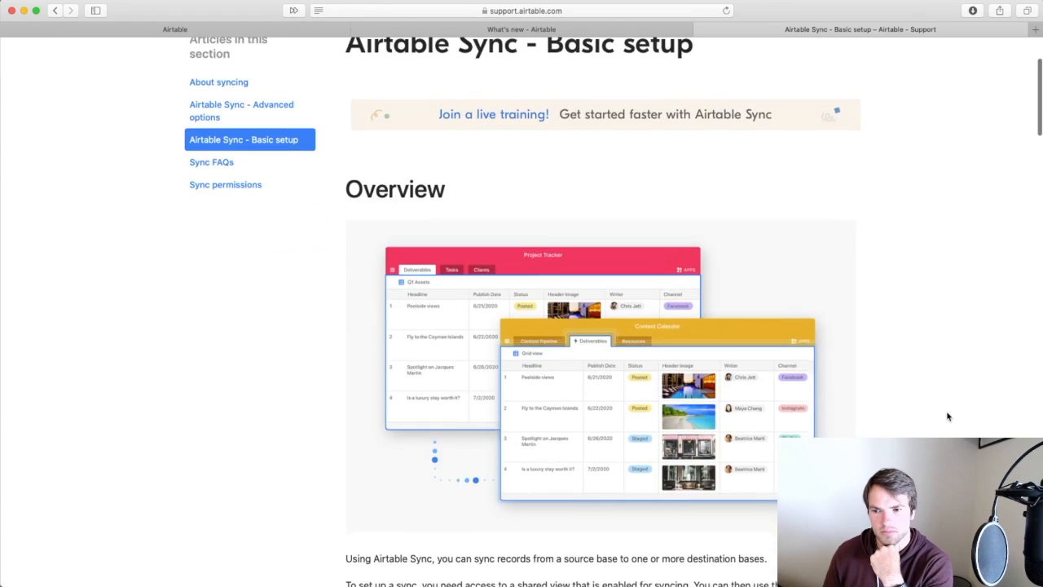
scroll(948, 416, "down", 6)
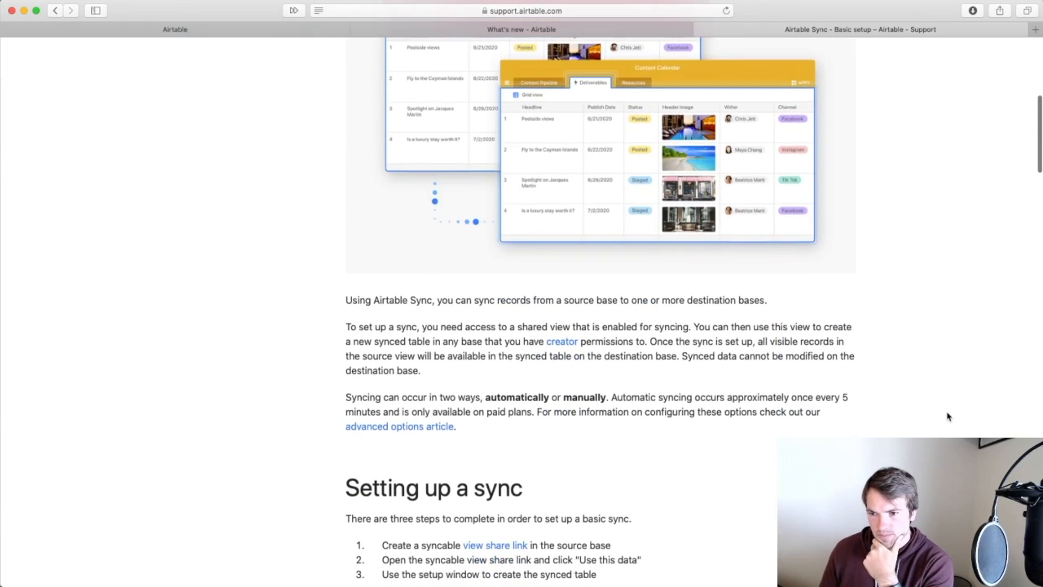
scroll(948, 416, "down", 3)
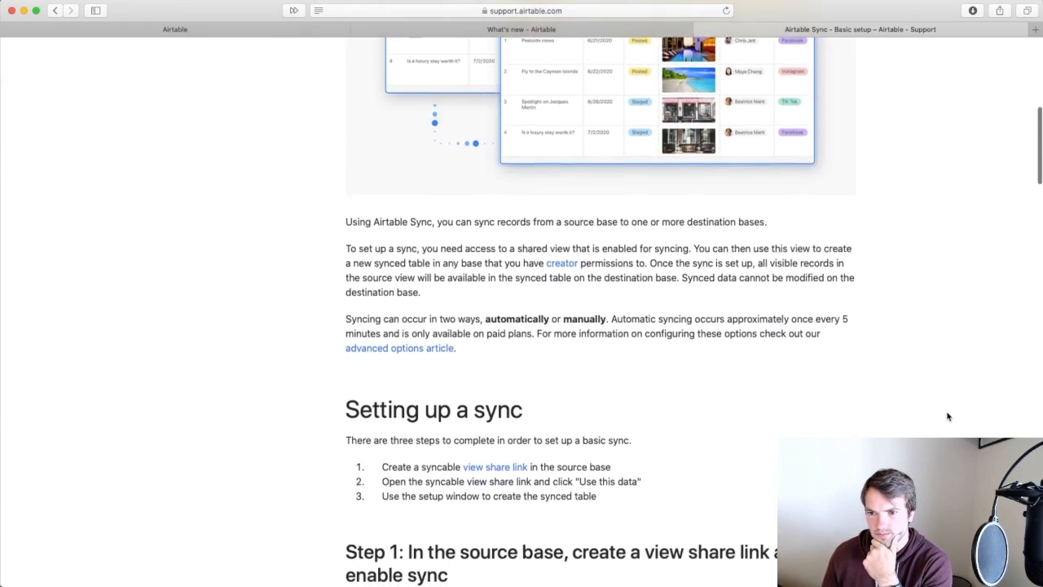
scroll(948, 417, "down", 2)
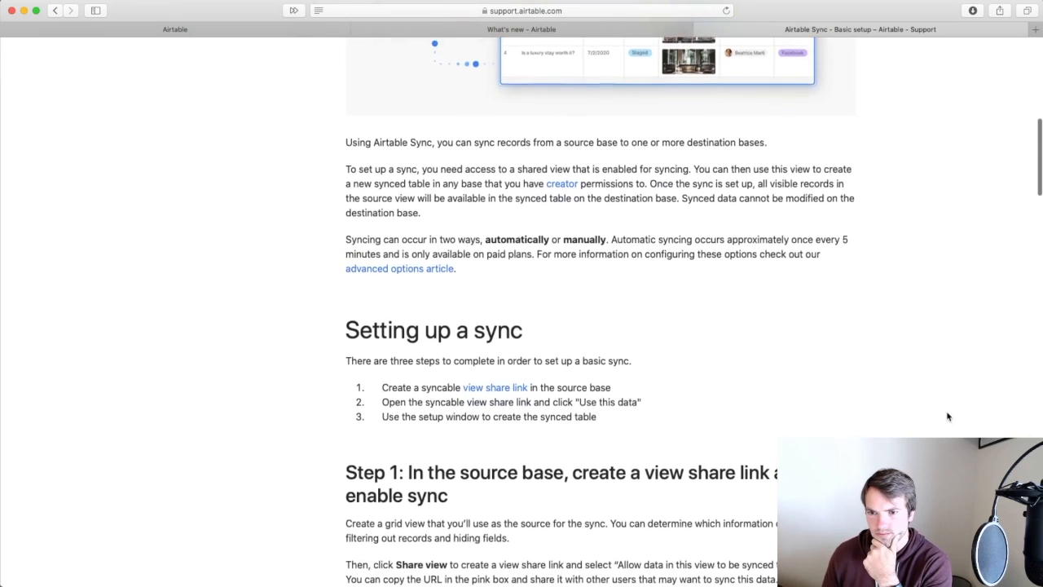
scroll(948, 417, "down", 1)
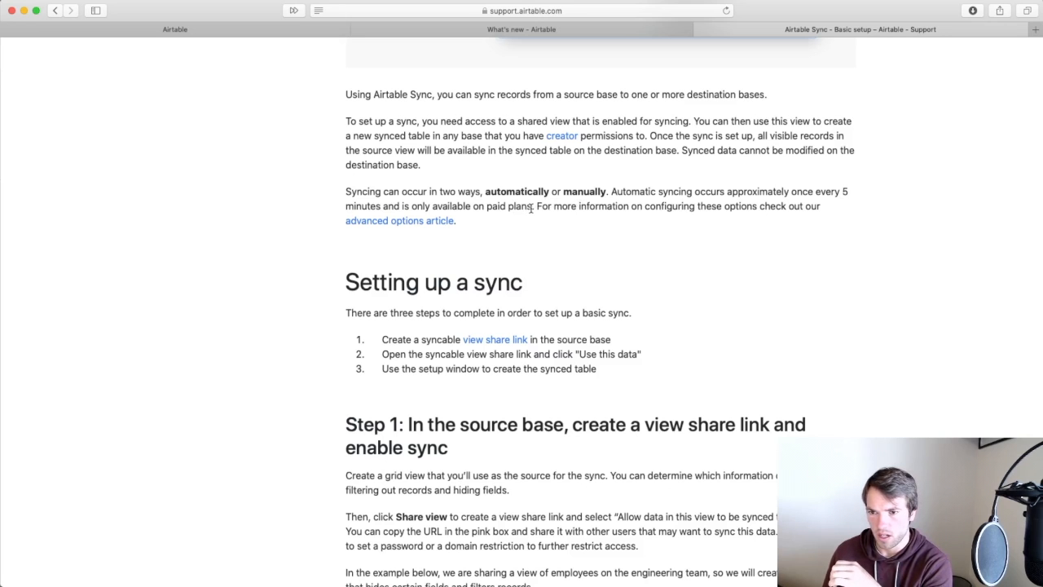
scroll(537, 207, "down", 2)
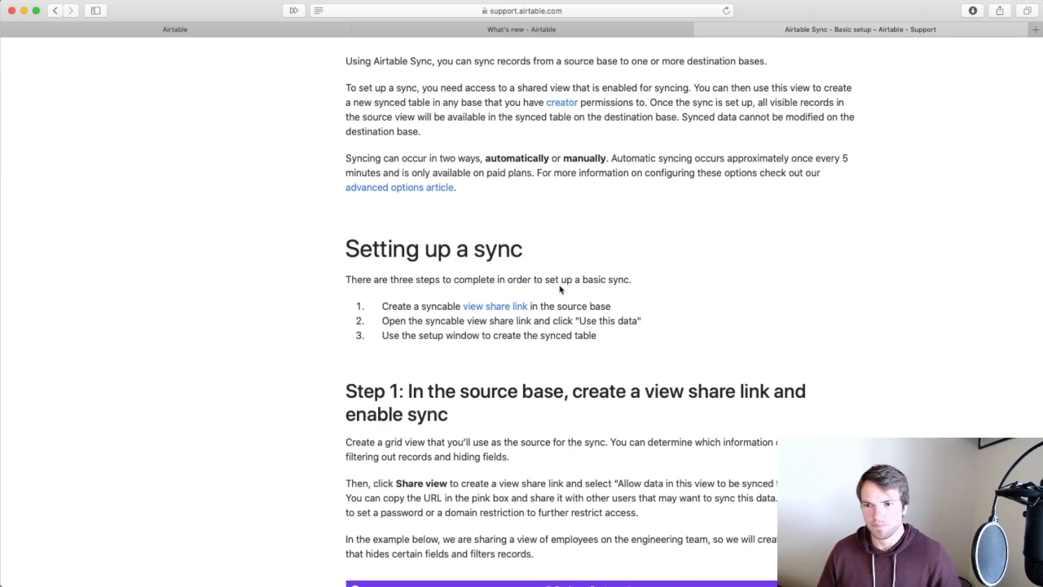
scroll(639, 333, "up", 1)
scroll(638, 333, "down", 2)
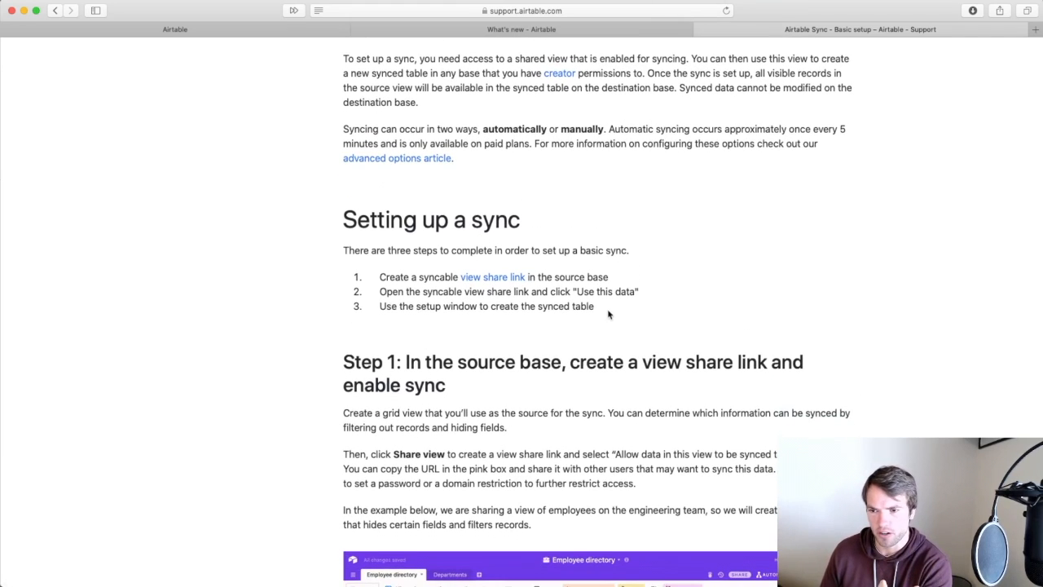
left_click(476, 279, "super")
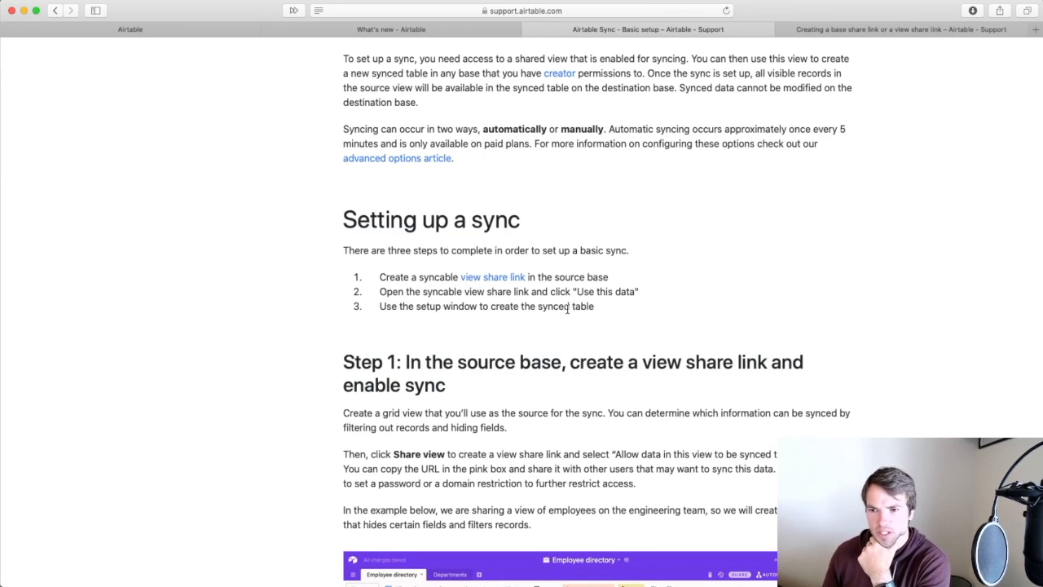
scroll(668, 302, "down", 2)
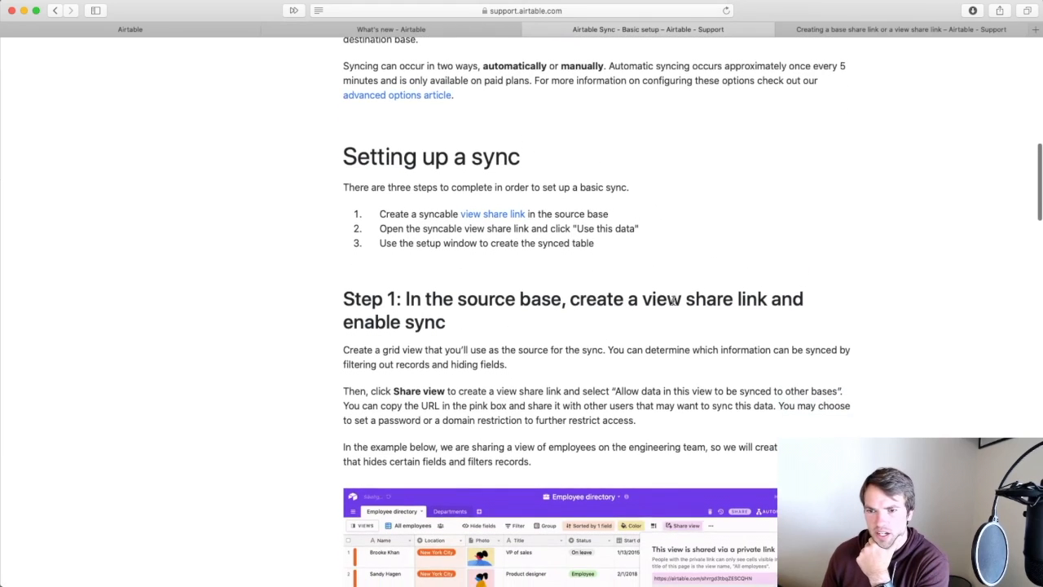
scroll(673, 301, "down", 2)
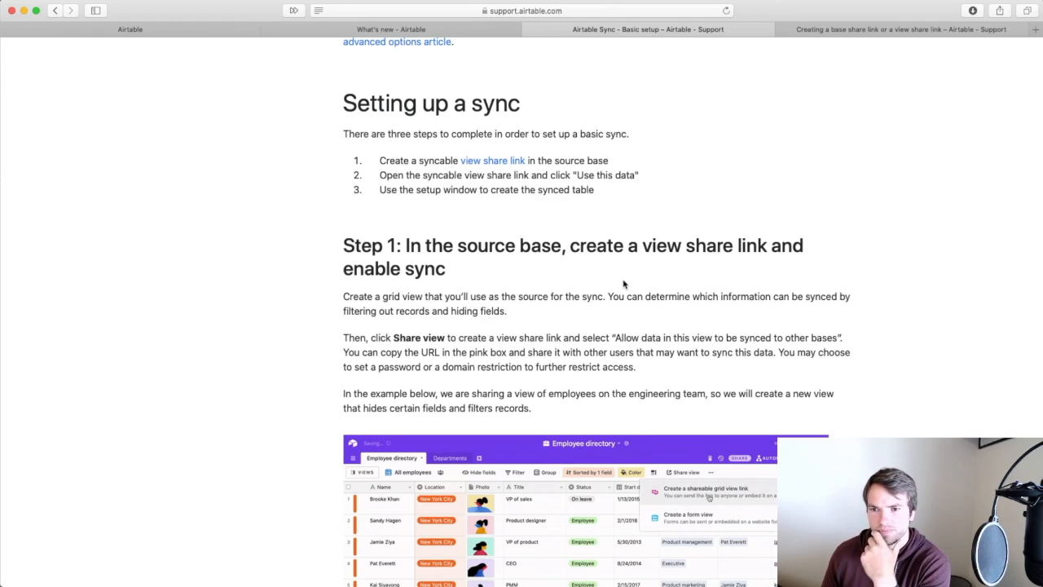
scroll(542, 267, "down", 4)
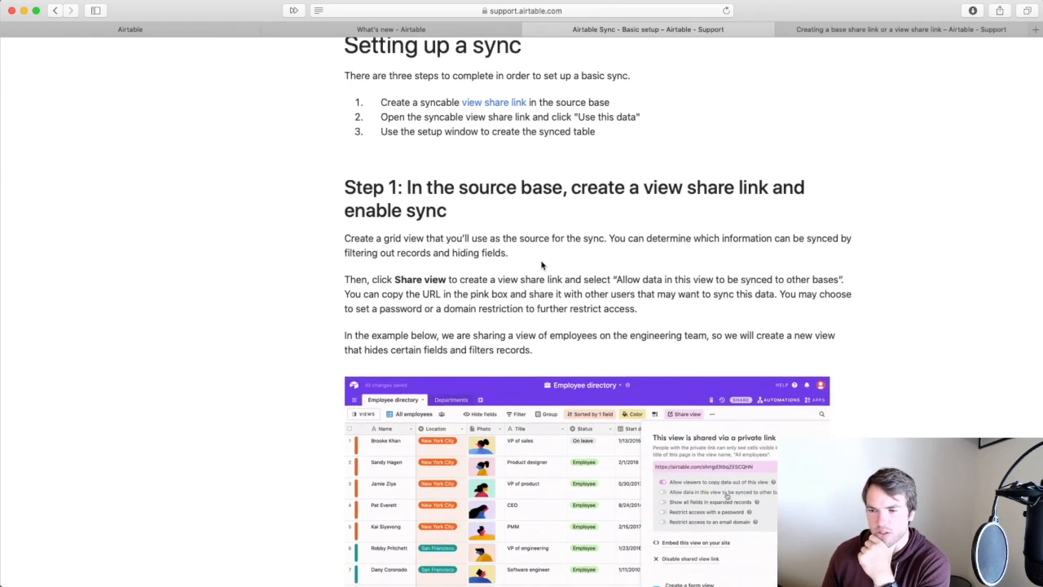
scroll(543, 264, "down", 2)
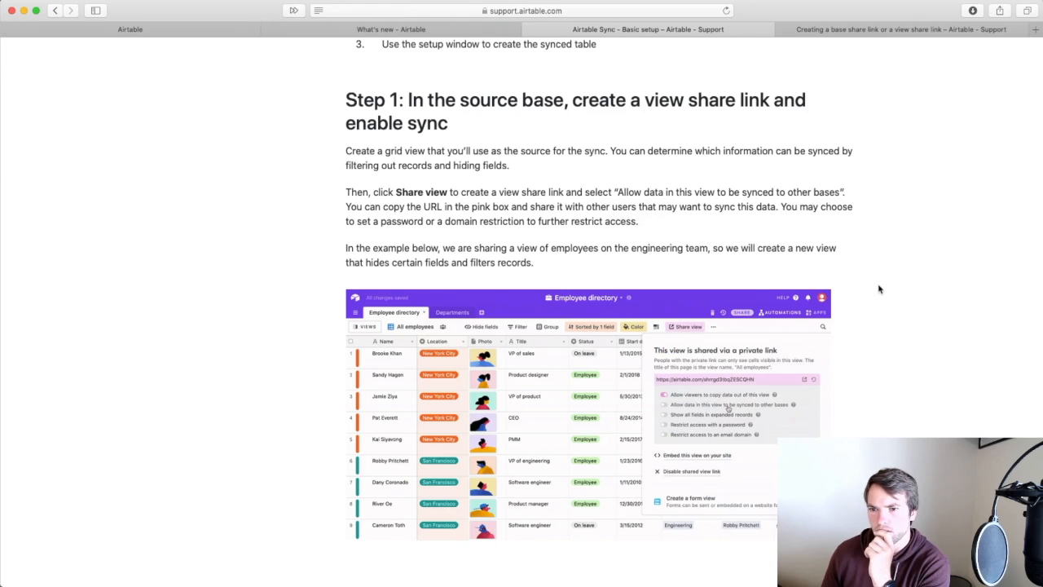
scroll(872, 337, "down", 5)
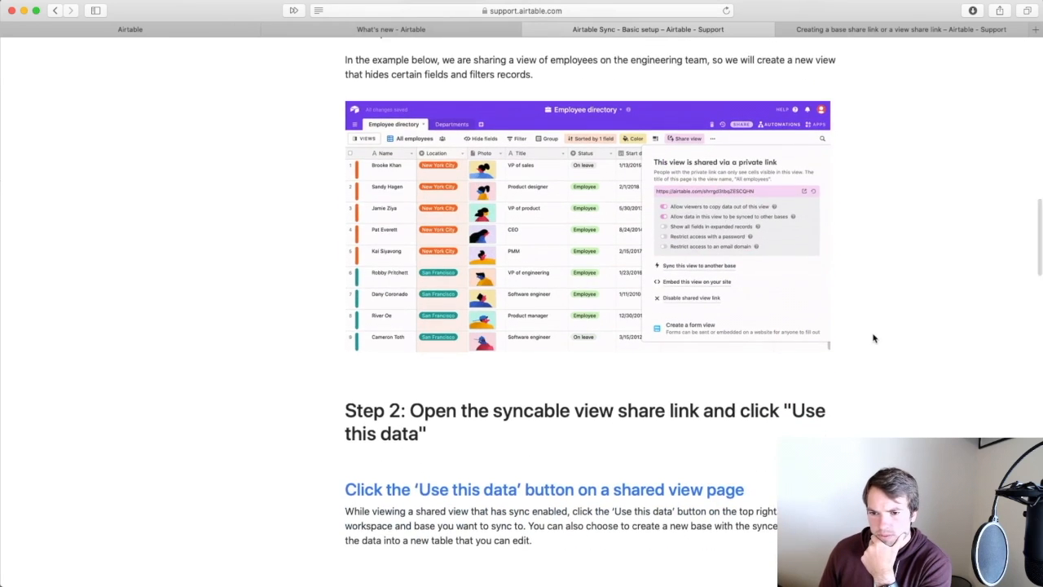
scroll(872, 337, "down", 3)
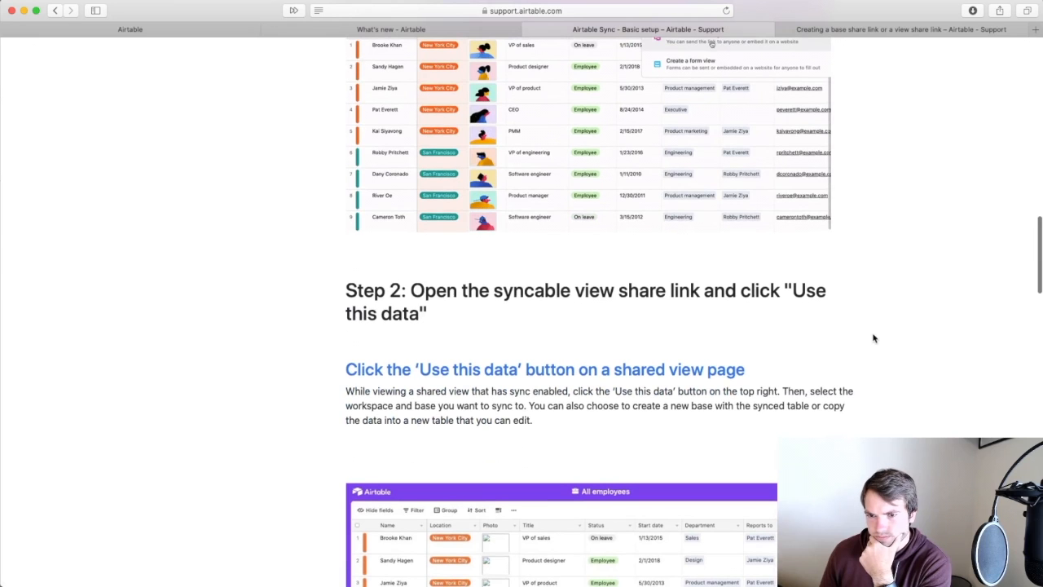
scroll(873, 337, "up", 1)
scroll(872, 337, "down", 2)
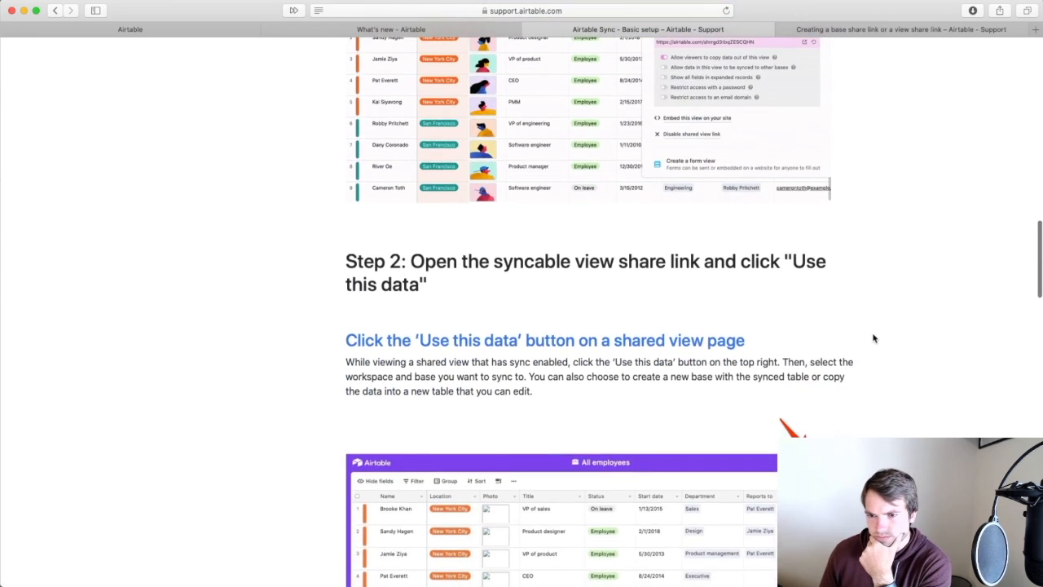
scroll(872, 337, "down", 3)
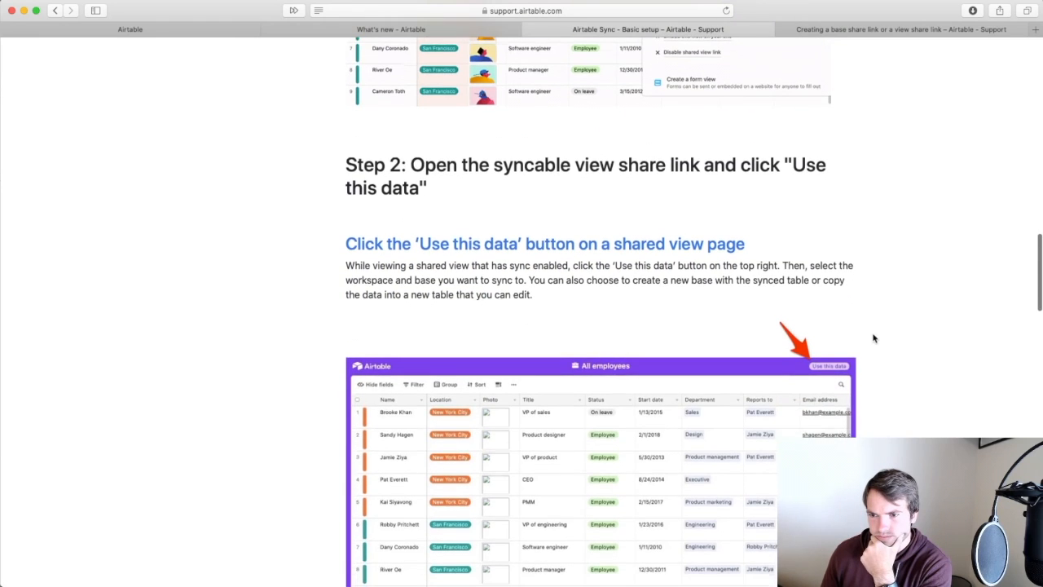
scroll(873, 337, "down", 3)
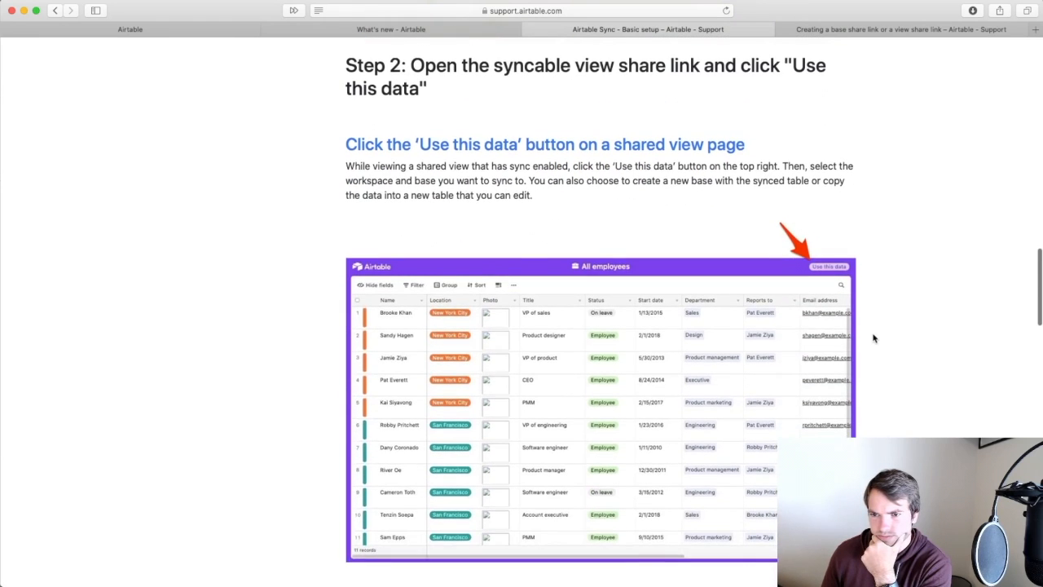
scroll(872, 337, "down", 1)
scroll(873, 337, "up", 1)
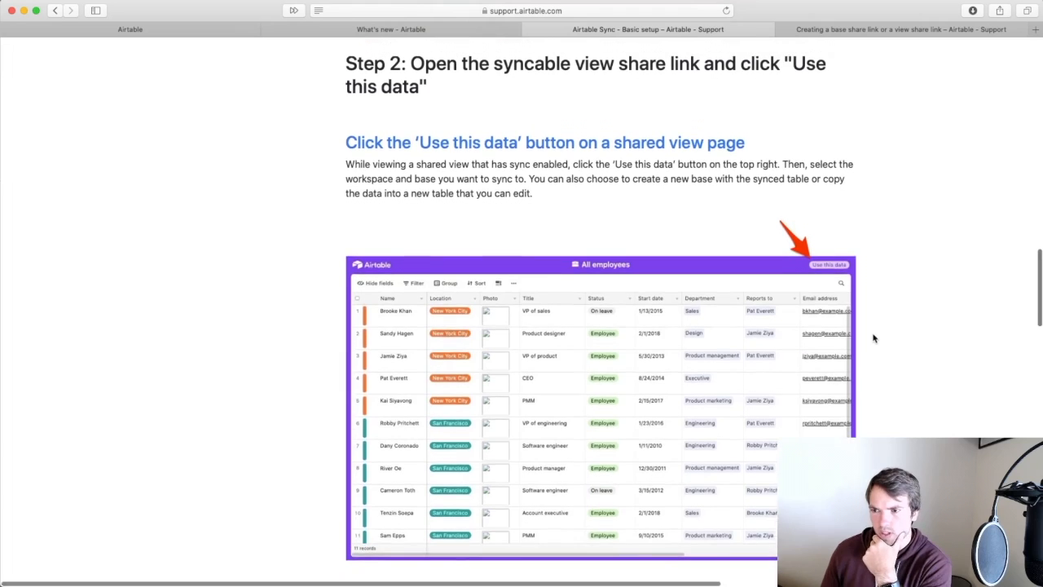
scroll(872, 337, "up", 2)
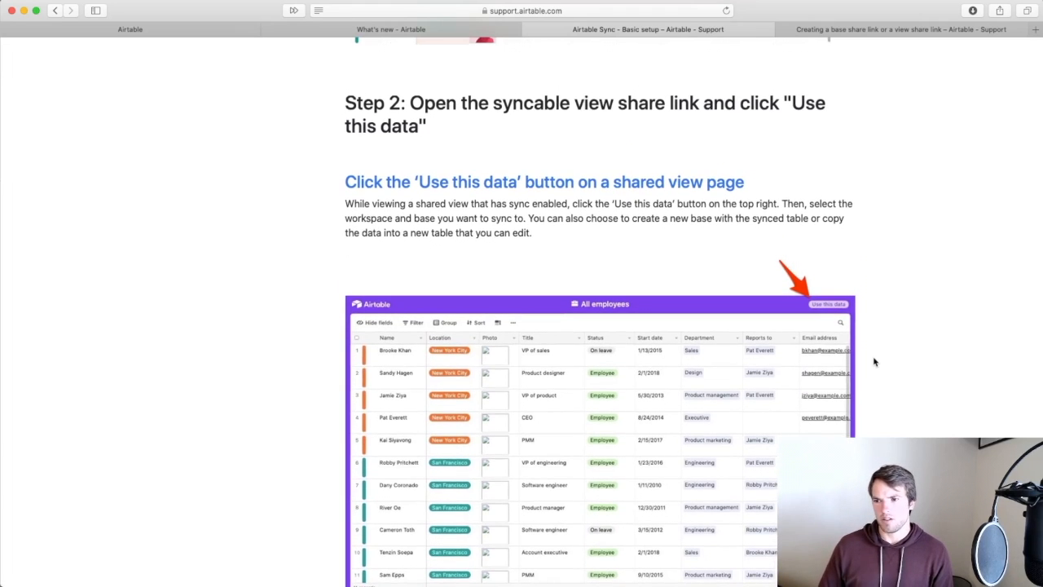
scroll(874, 362, "up", 2)
Open Untitled Base and rename it 'First Base'.
left_click(198, 33)
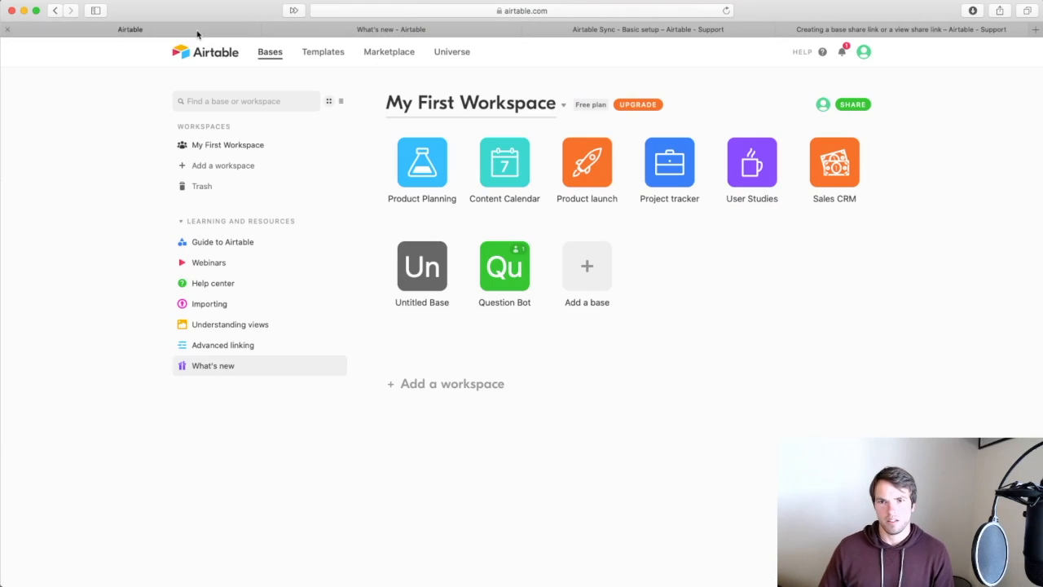
left_click(429, 278)
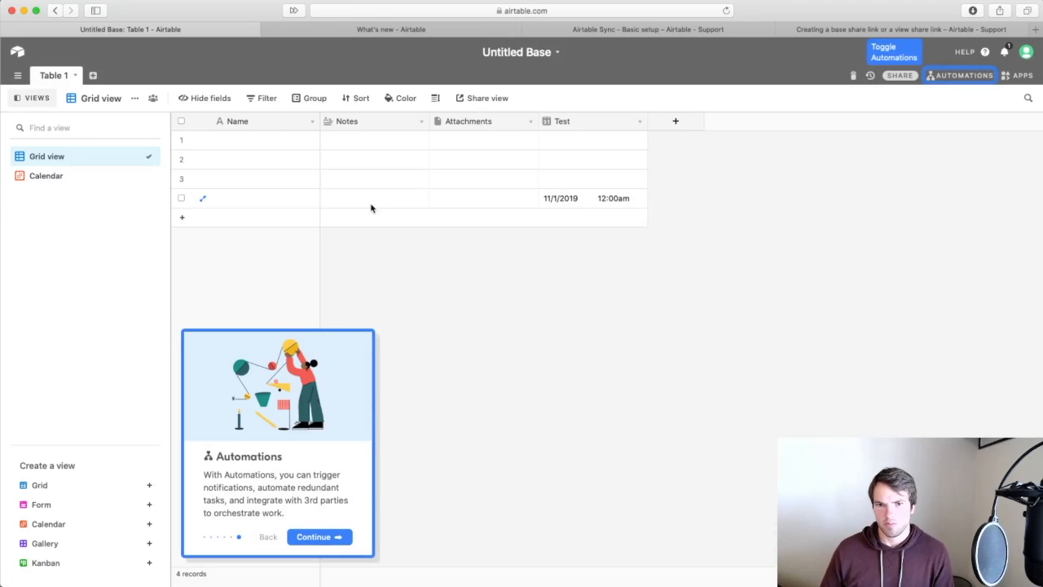
left_click(557, 52)
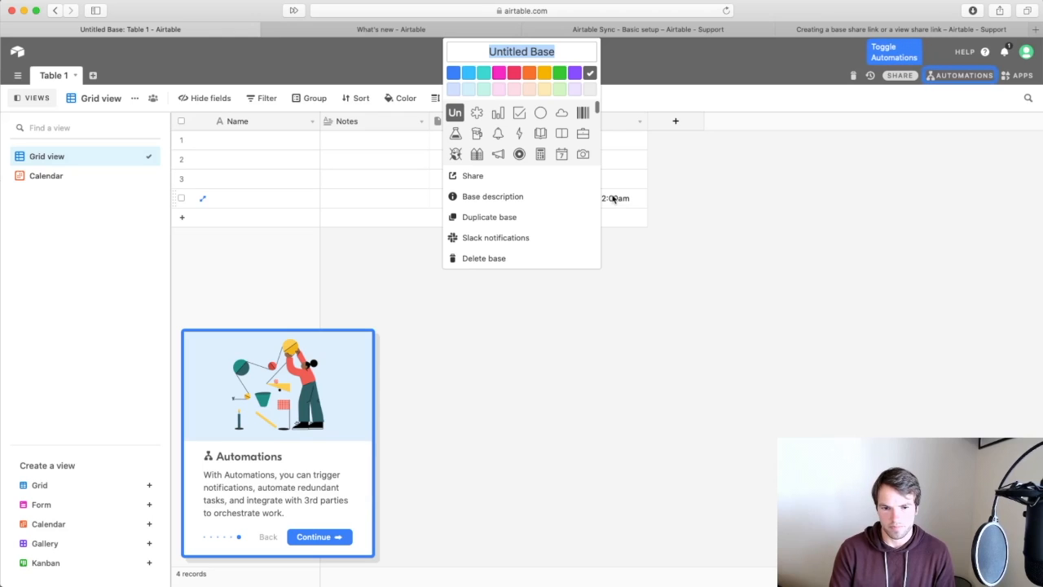
type("First Base")
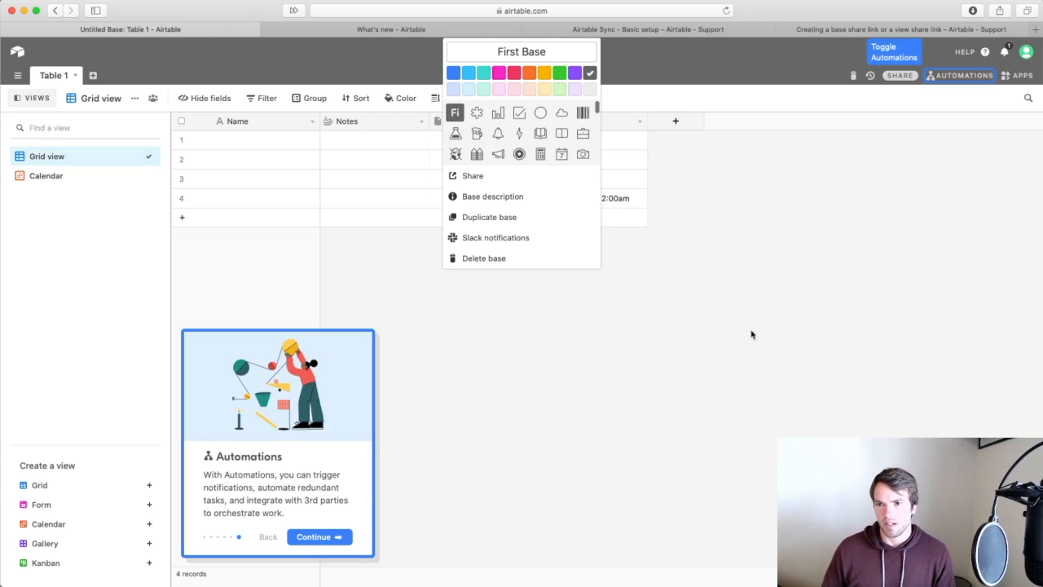
left_click(692, 217)
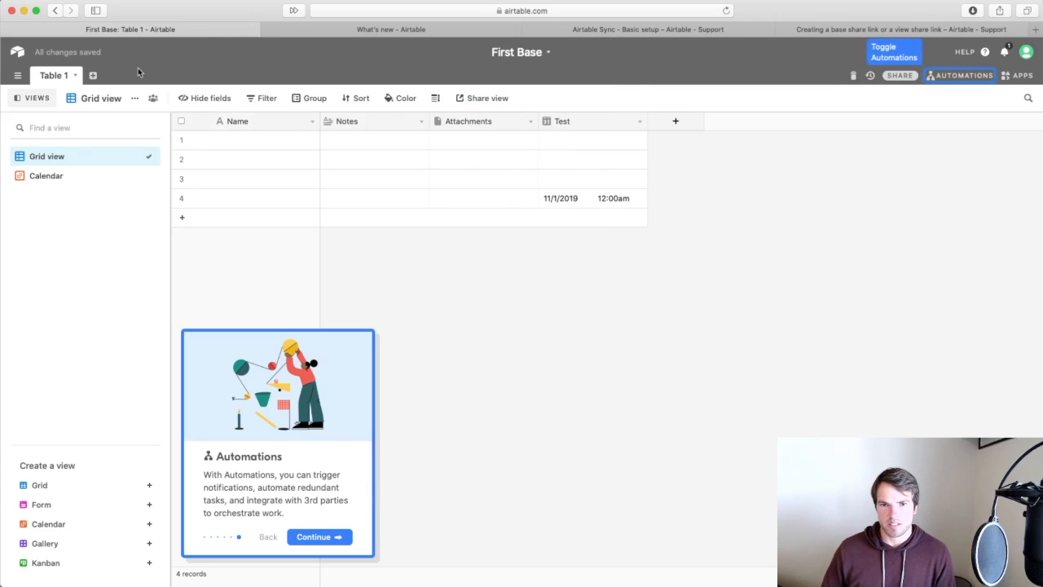
Rename Table 1 to 'Users'.
left_click(75, 76)
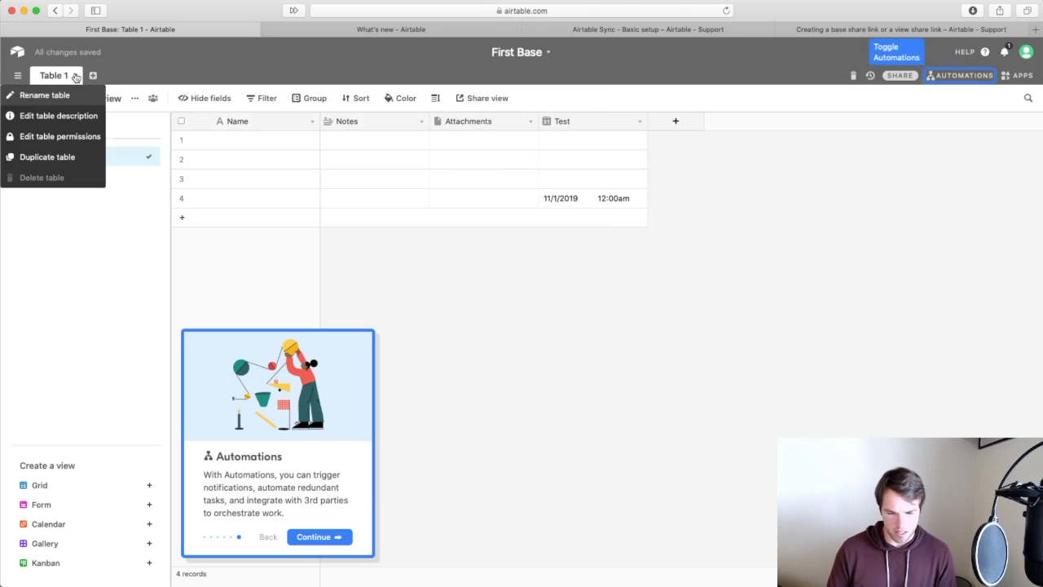
left_click(32, 96)
type("Users")
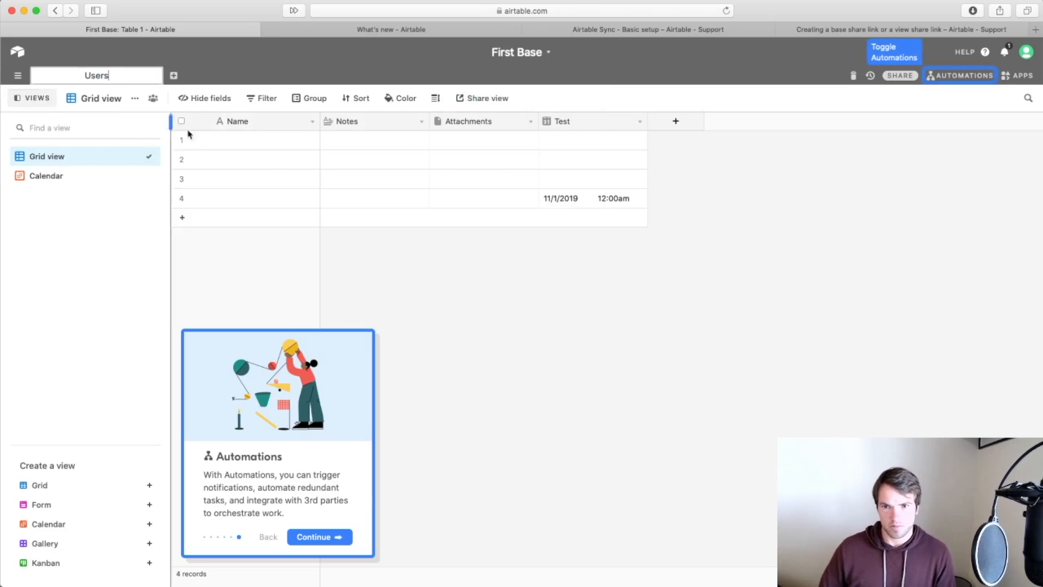
key("Return")
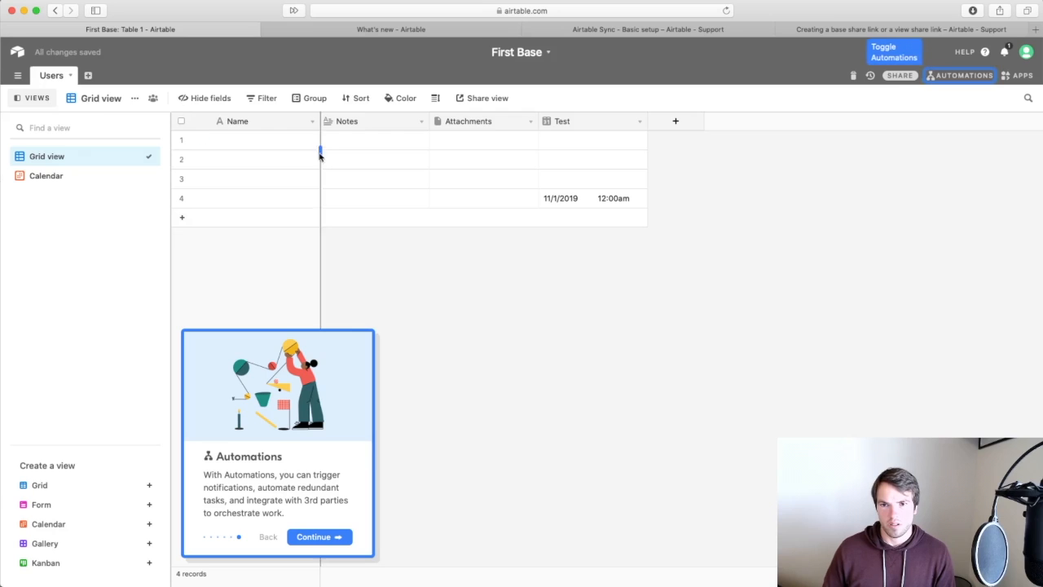
right_click(391, 128)
Dismiss the onboarding tour and close the apps side panel.
left_click(324, 536)
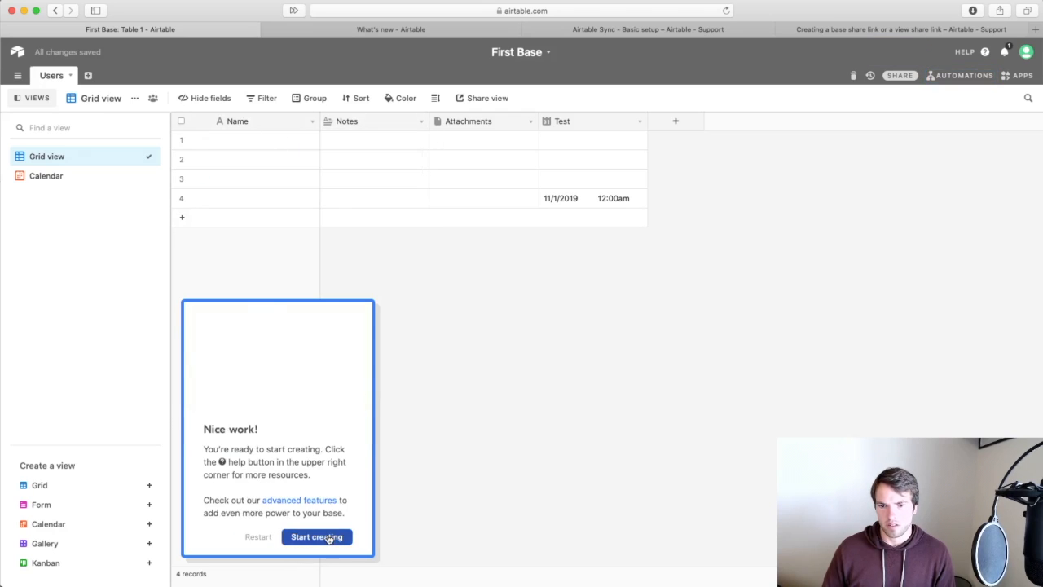
left_click(326, 536)
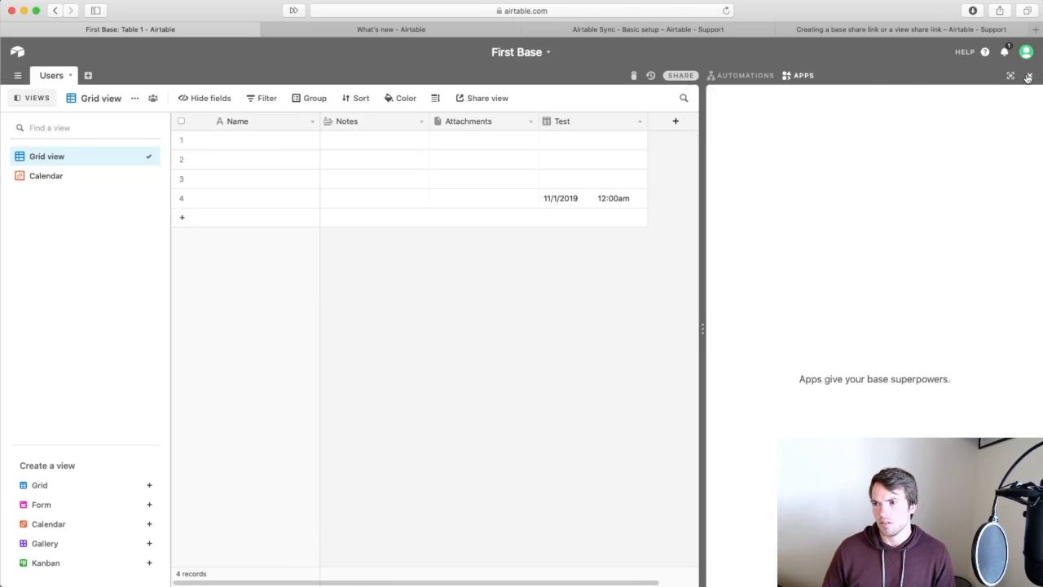
left_click(1029, 75)
left_click(256, 126)
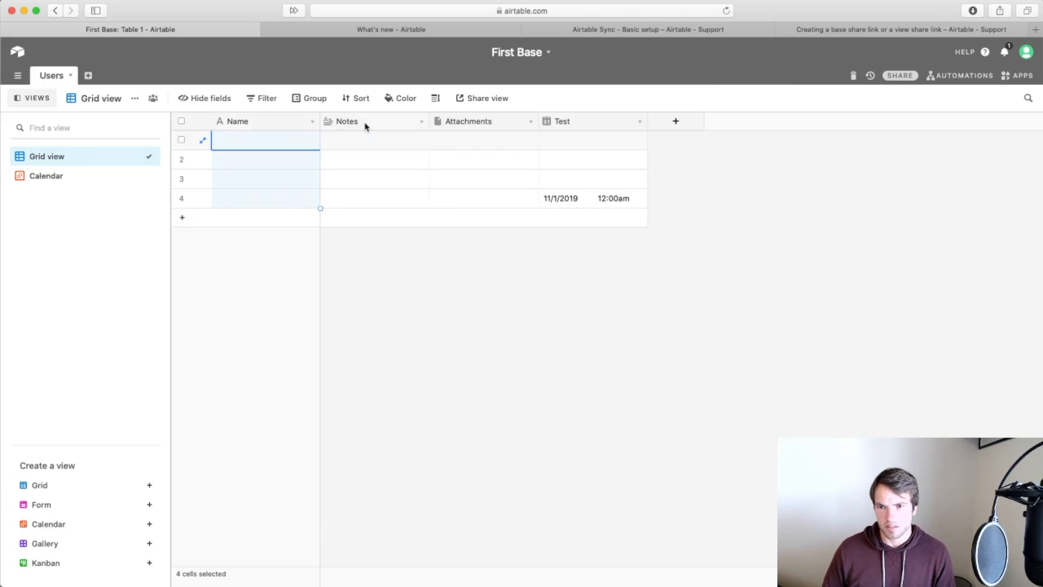
Delete the Notes, Attachments and Test fields from the Users table.
right_click(364, 124)
left_click(366, 386)
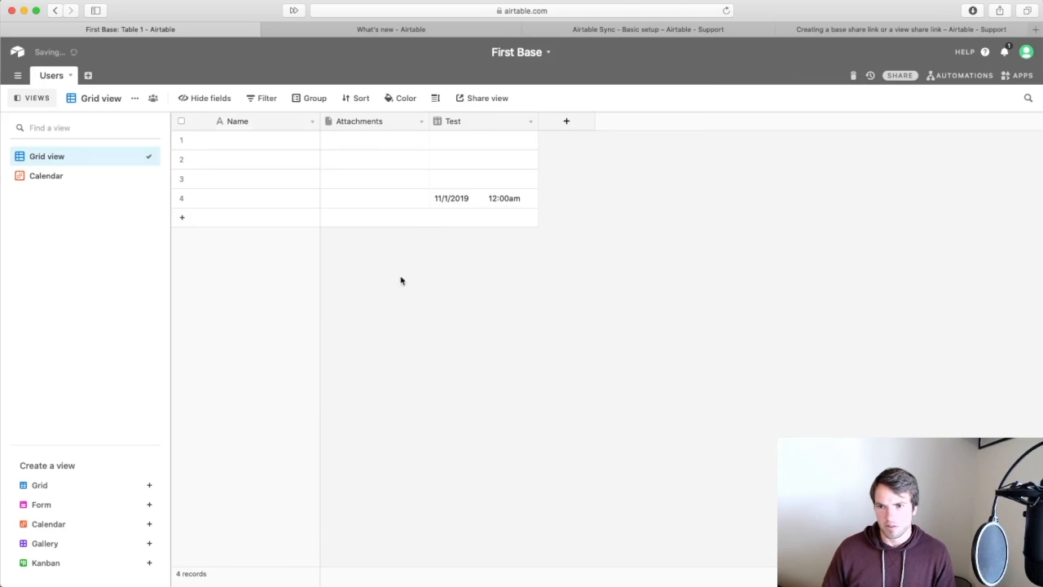
right_click(394, 121)
left_click(372, 389)
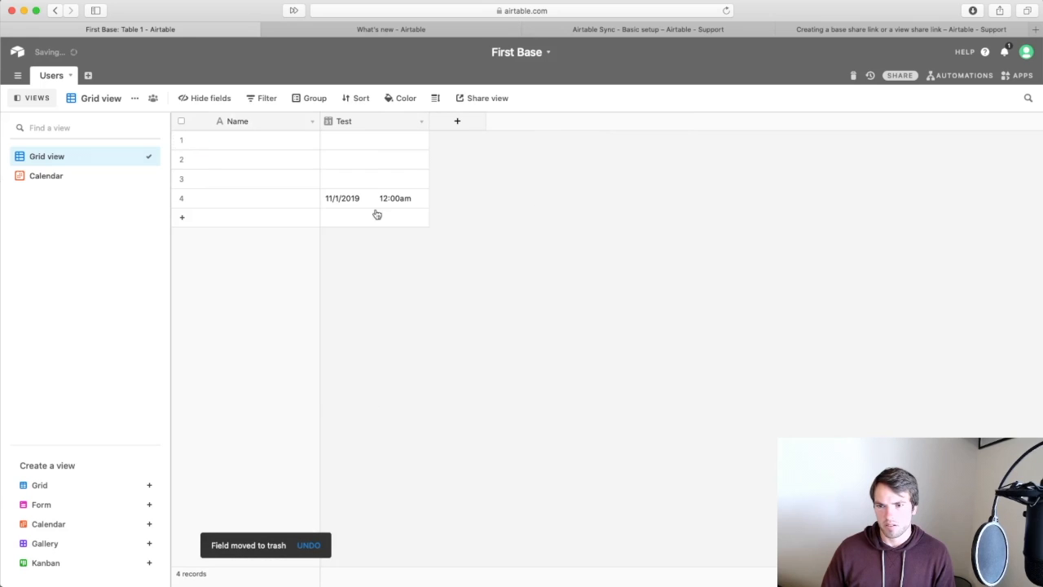
right_click(367, 122)
left_click(355, 388)
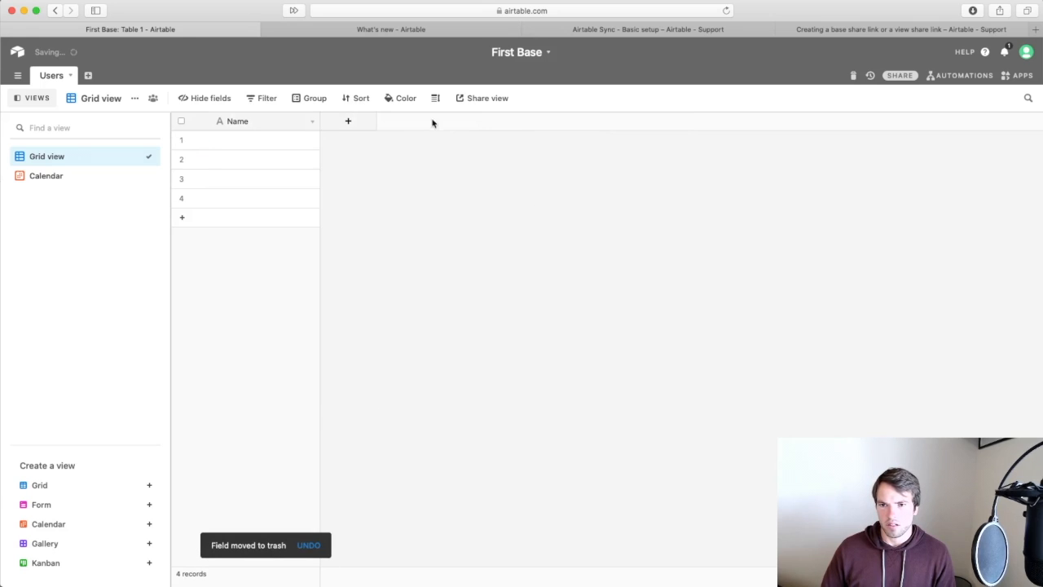
Add a Date field named DOB and select the extra empty rows.
left_click(353, 121)
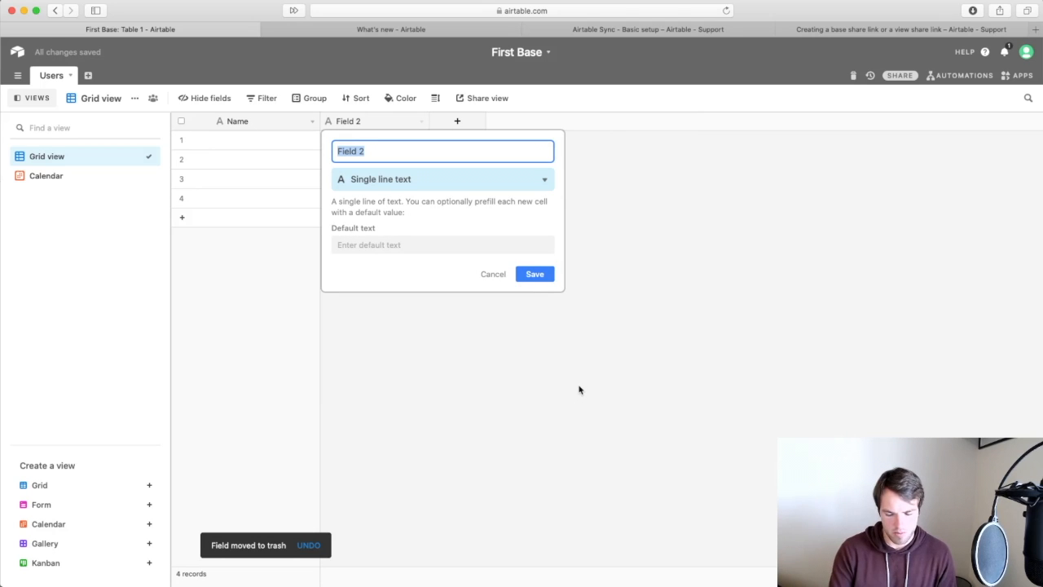
type("Birth")
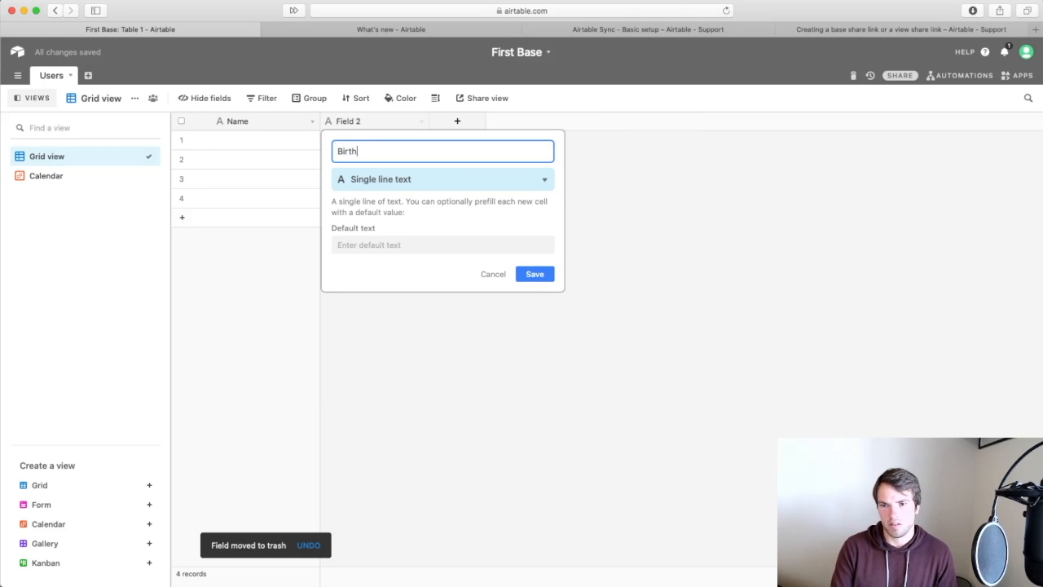
type(" Date")
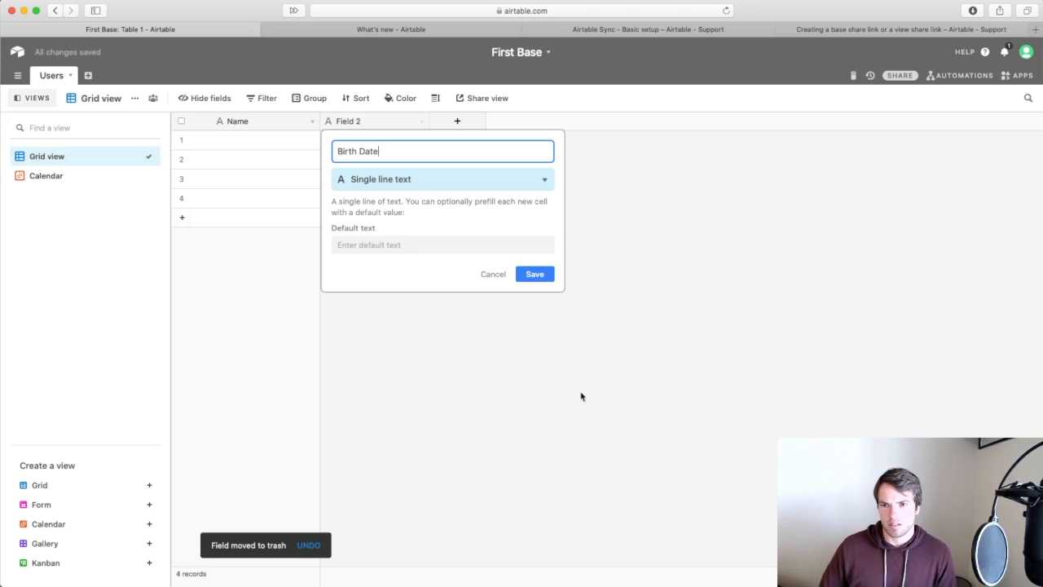
key("super+a")
type("DOB")
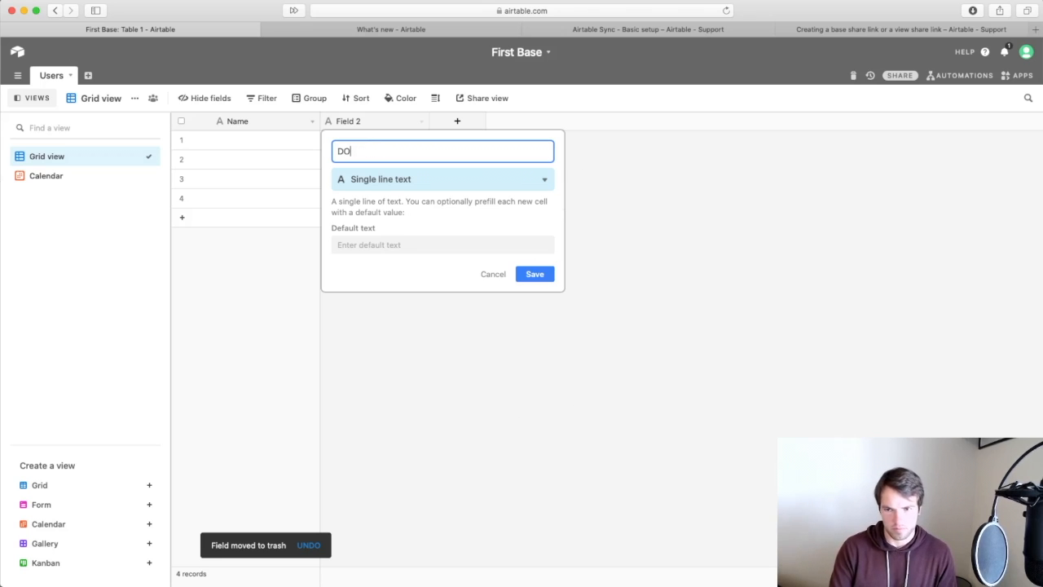
left_click(539, 179)
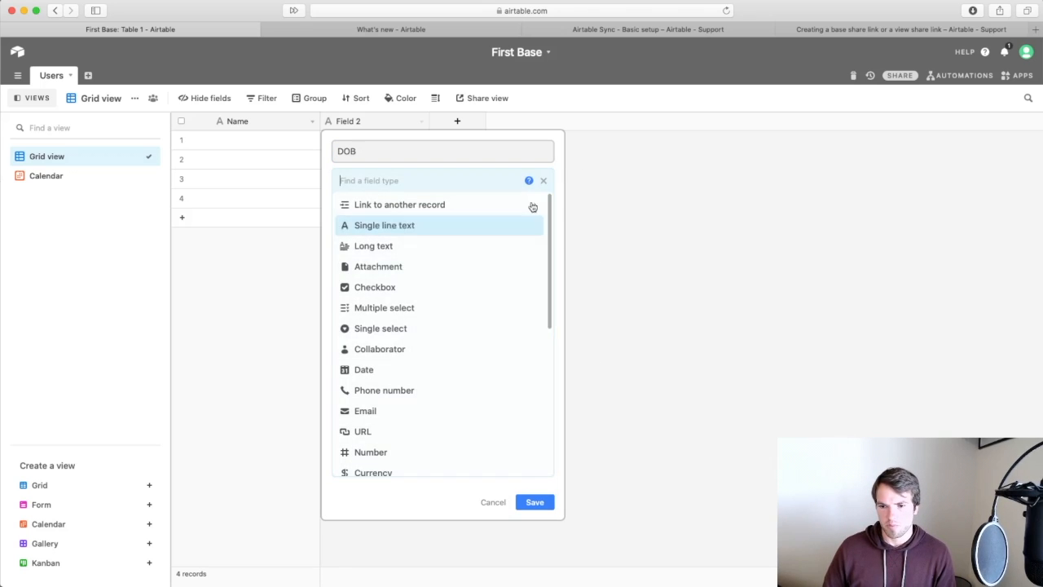
scroll(428, 298, "down", 6)
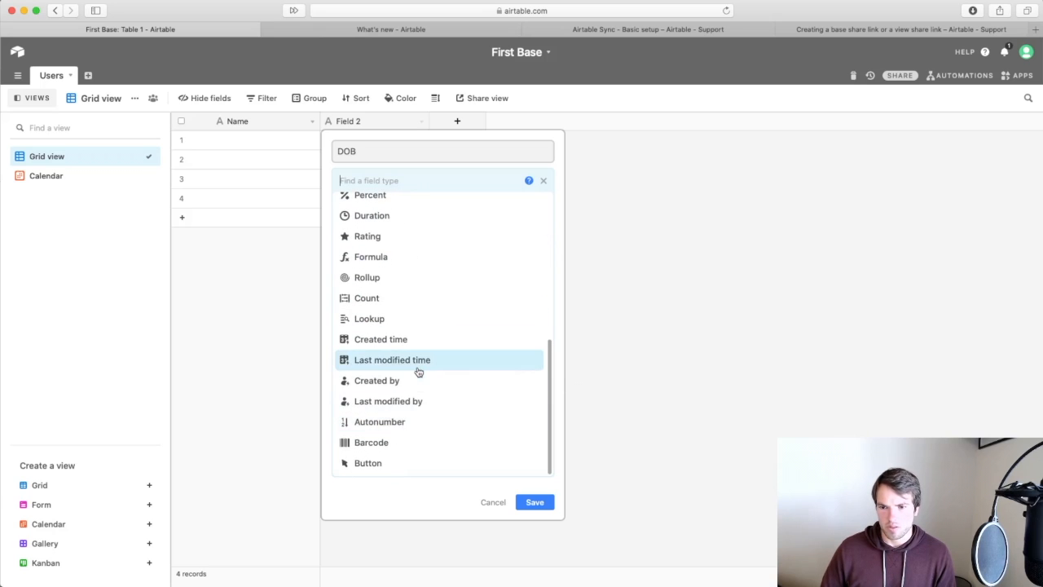
scroll(420, 369, "up", 3)
type("da")
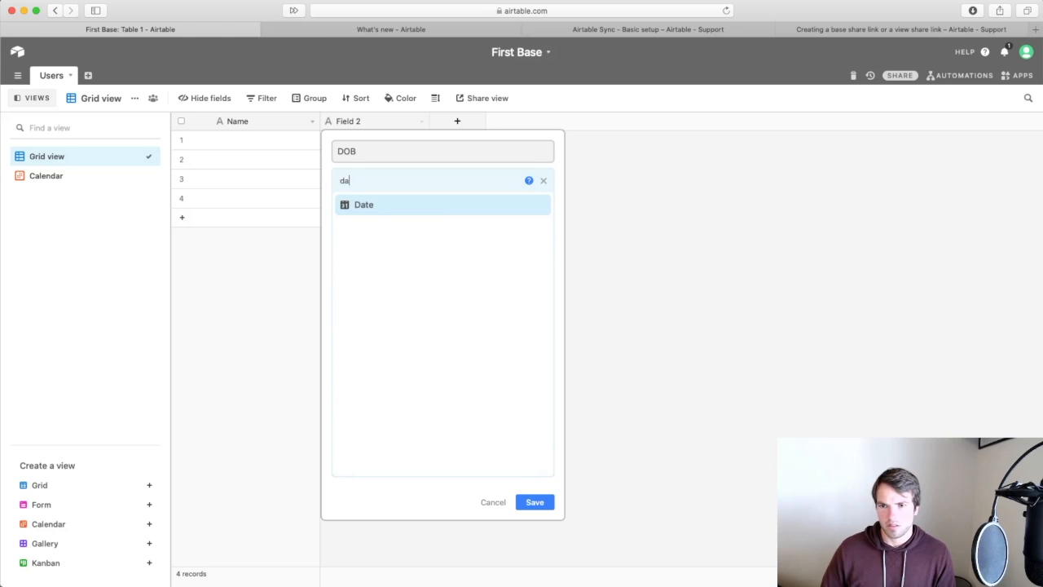
left_click(373, 210)
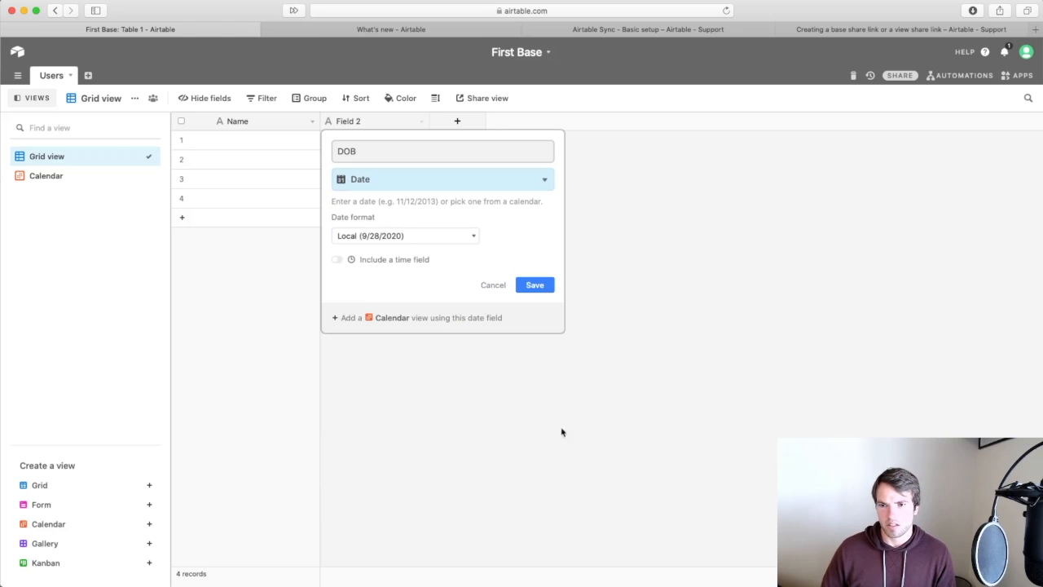
left_click(535, 285)
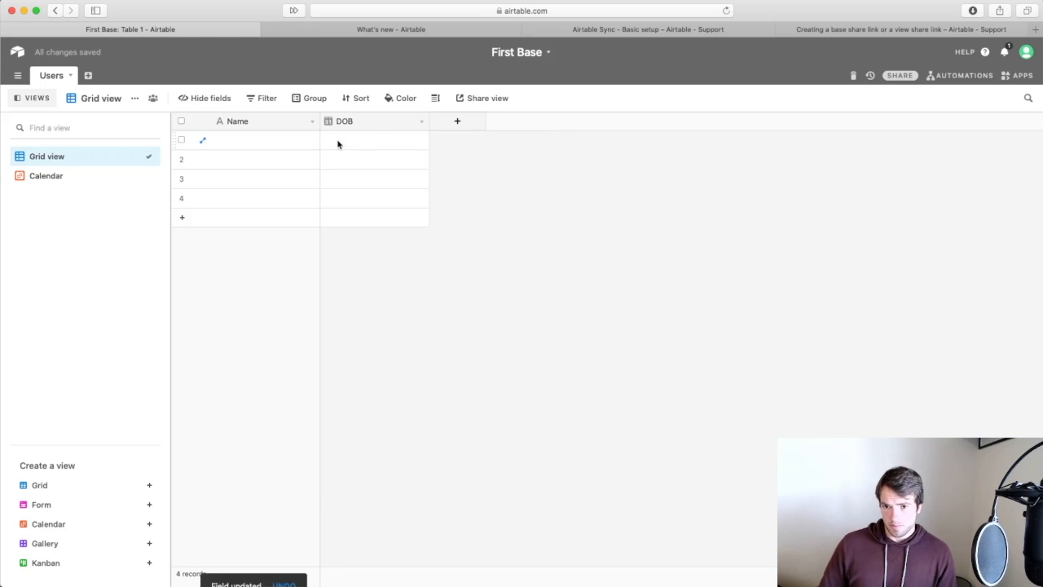
mouse_move(253, 202)
left_mouse_down()
mouse_move(252, 166)
mouse_move(252, 189)
left_mouse_up()
Delete the three empty records and enter the person's name in the remaining record.
right_click(252, 193)
left_click(271, 223)
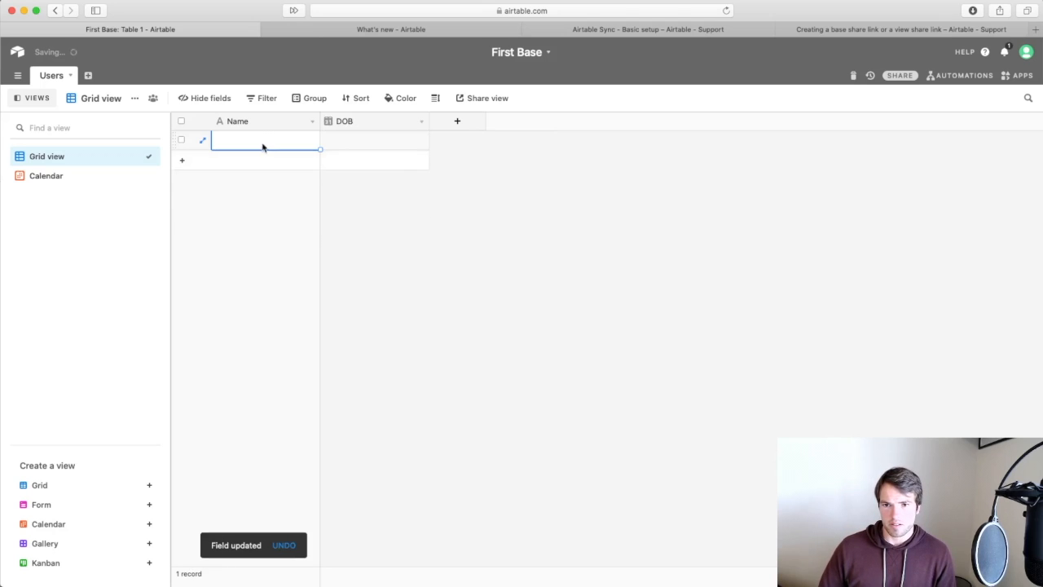
key("Tab")
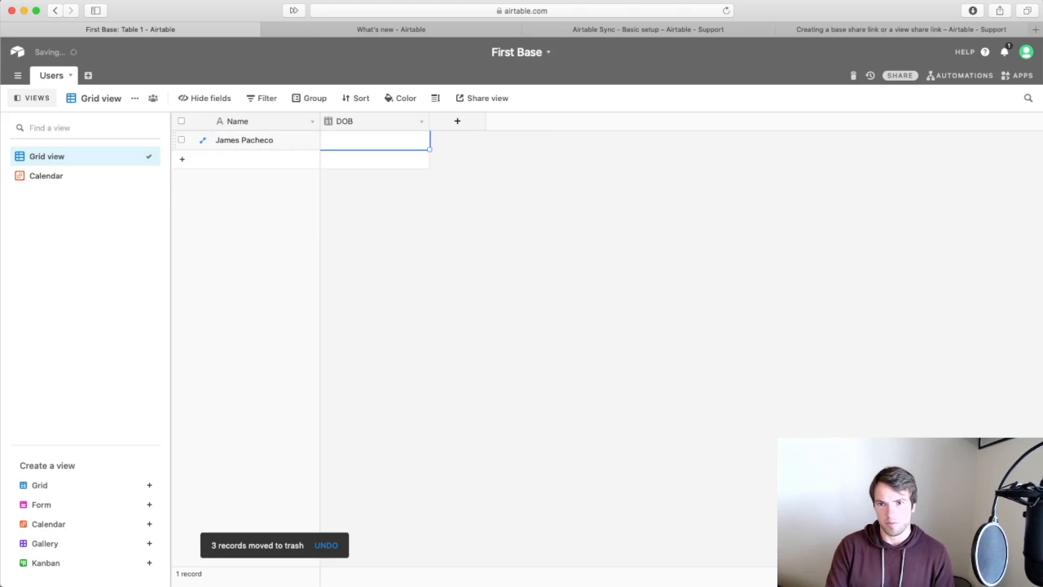
left_click(408, 143)
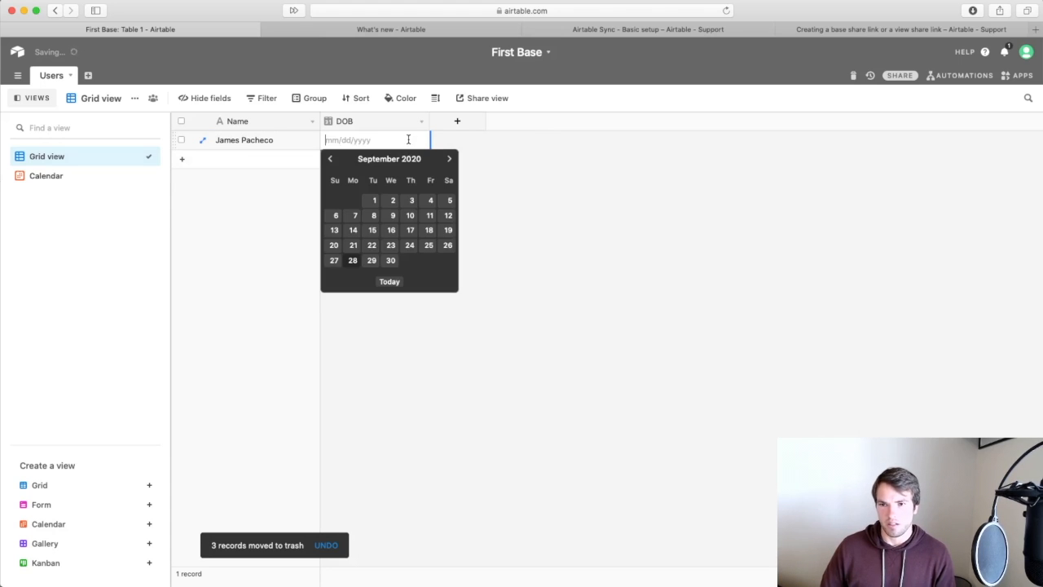
left_click(333, 159)
left_click(332, 159)
left_click(332, 159)
left_click(333, 158)
left_click(332, 159)
left_click(333, 159)
left_click(332, 158)
left_click(332, 159)
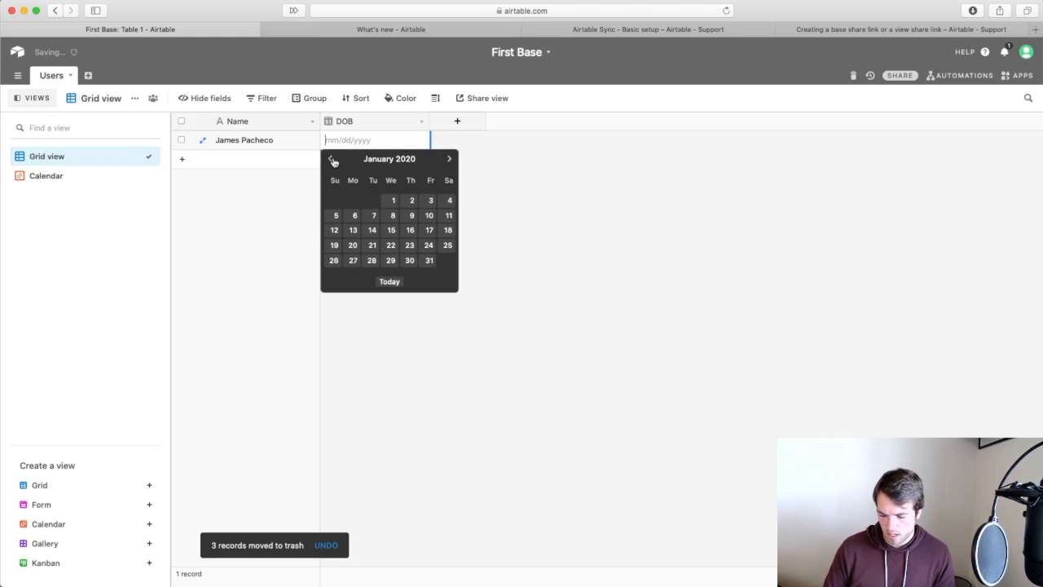
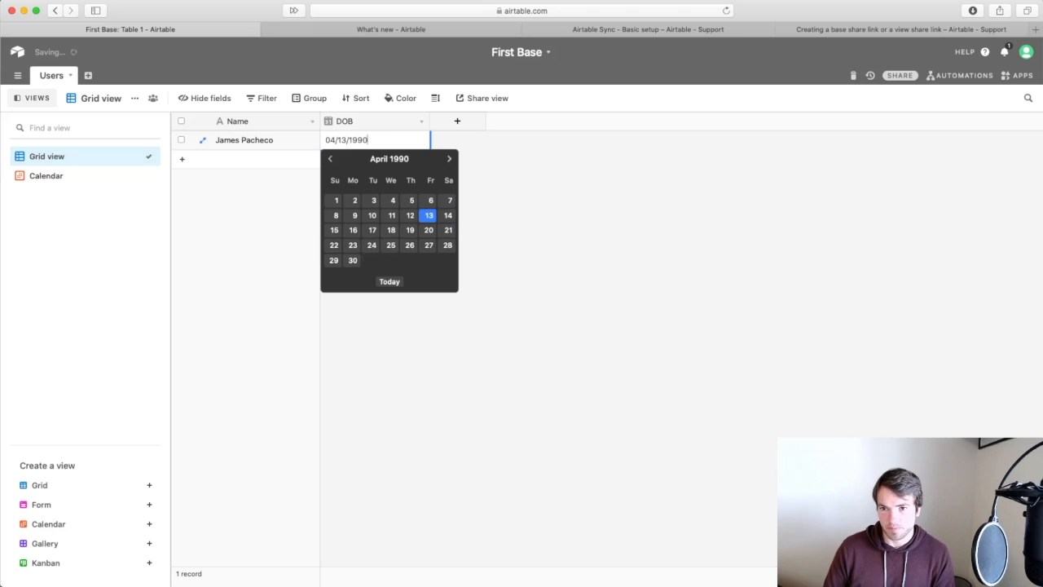
key("Return")
left_click(509, 250)
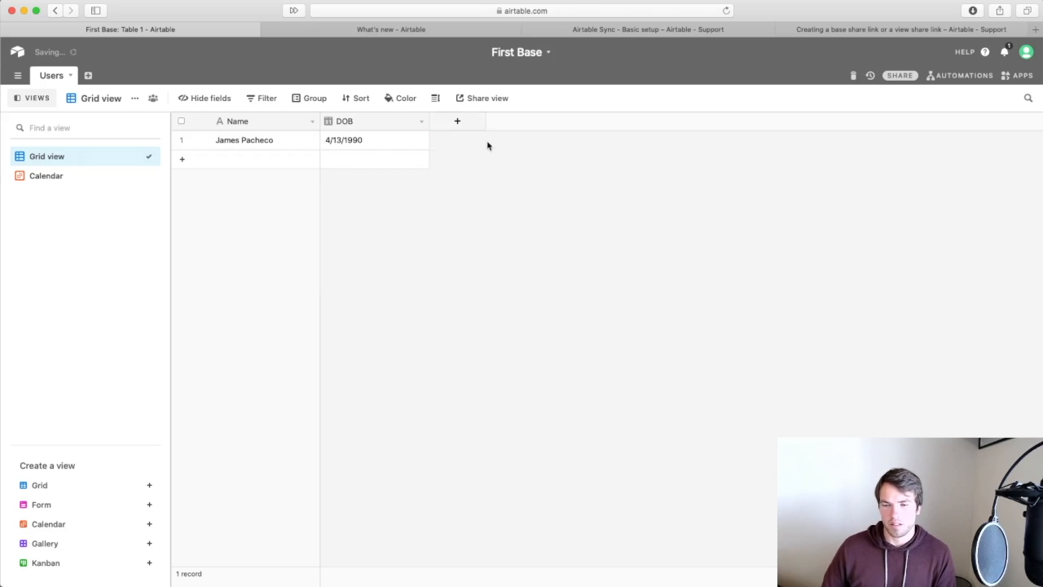
Create a shareable link for the Users grid view and preview it.
left_click(495, 98)
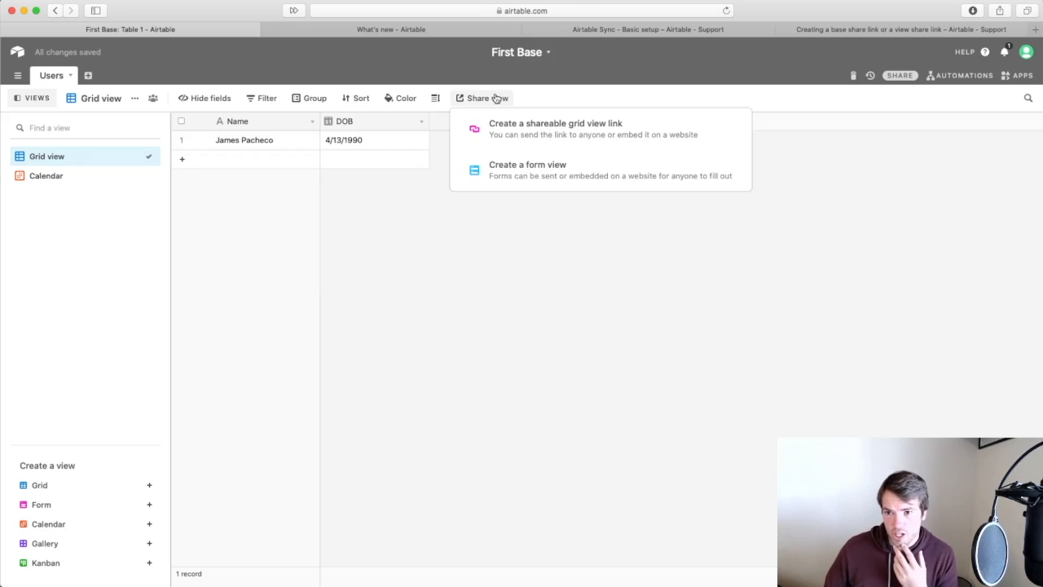
left_click(502, 137)
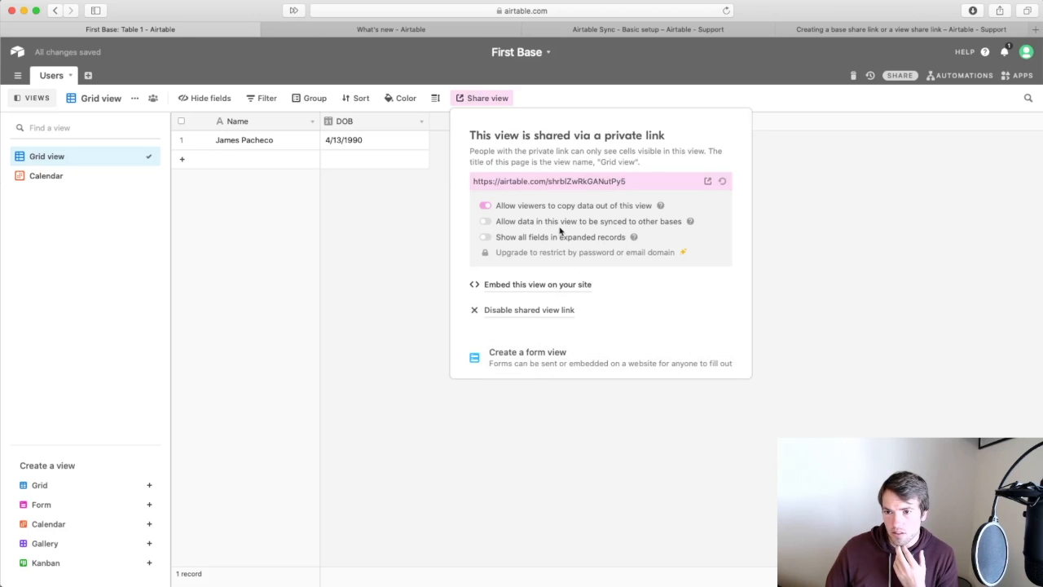
left_click(708, 183)
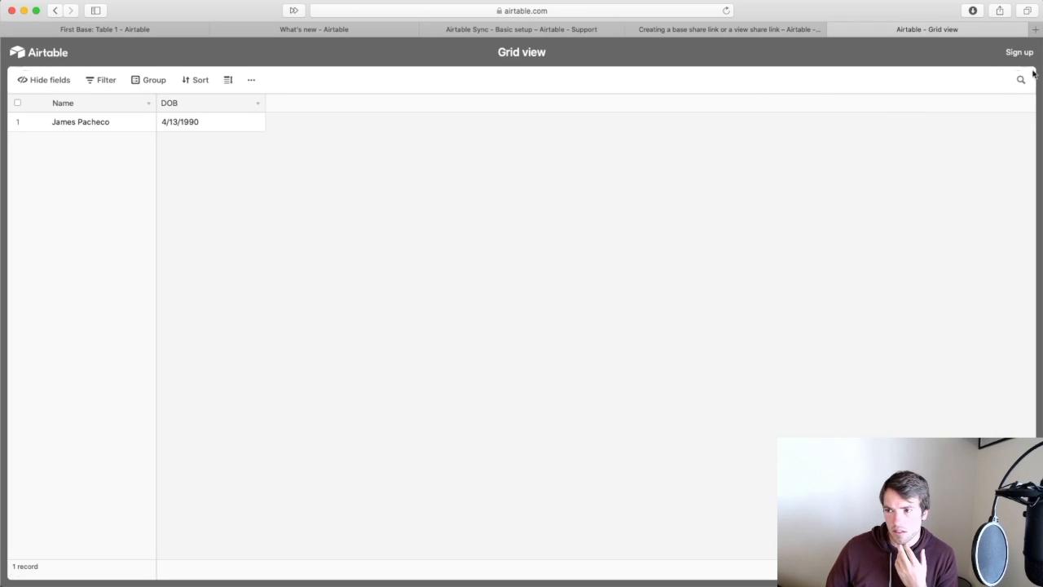
Enable 'Allow data in this view to be synced to other bases'.
left_click(101, 29)
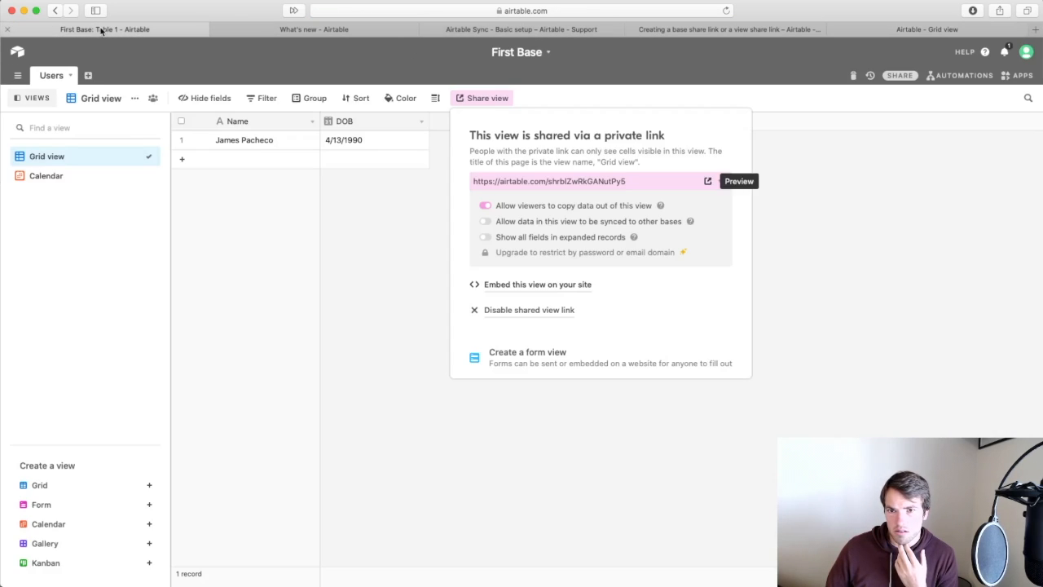
left_click(730, 29)
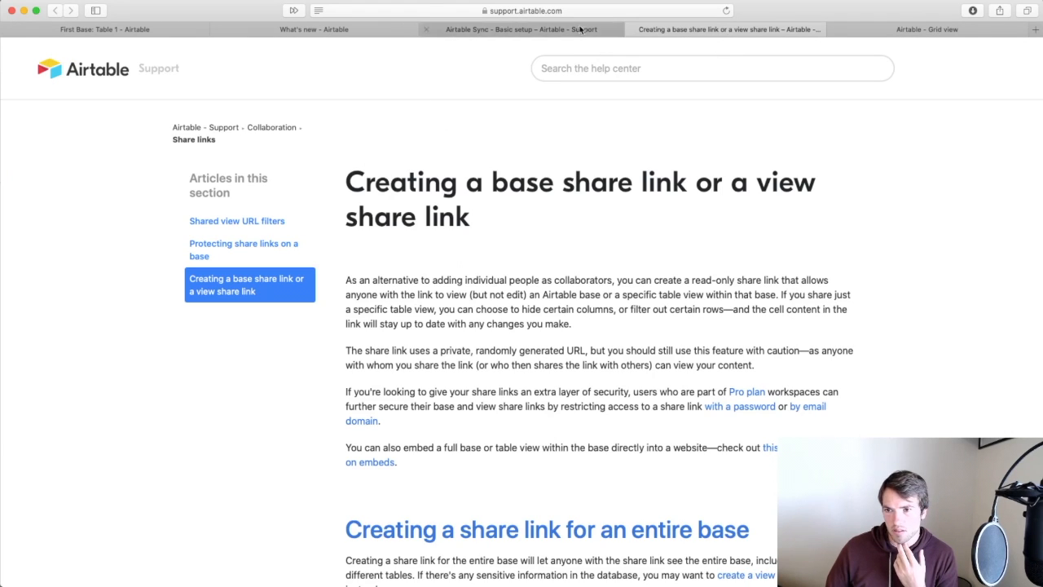
key("super+w")
scroll(624, 352, "up", 5)
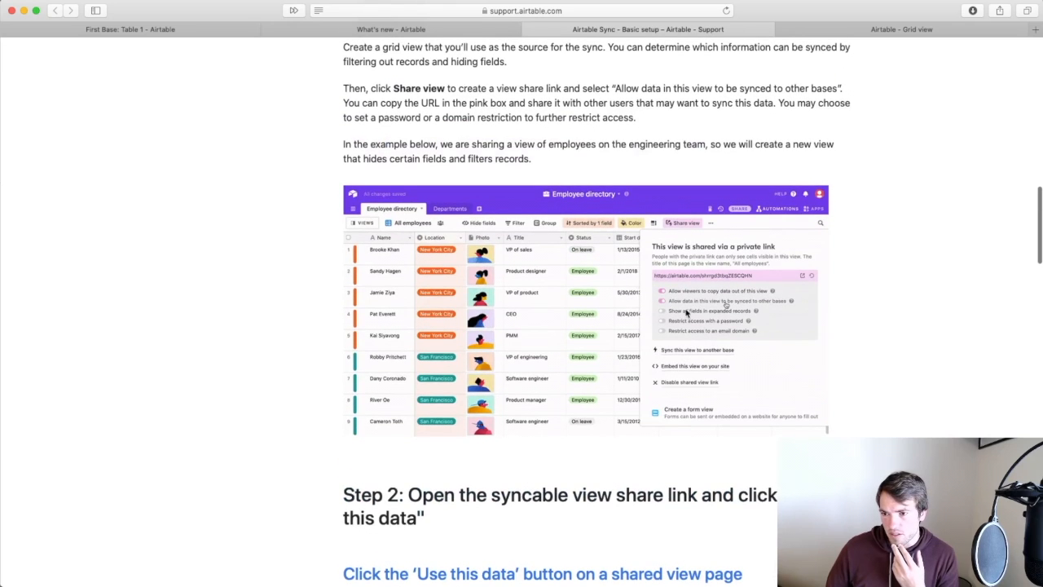
left_click(80, 29)
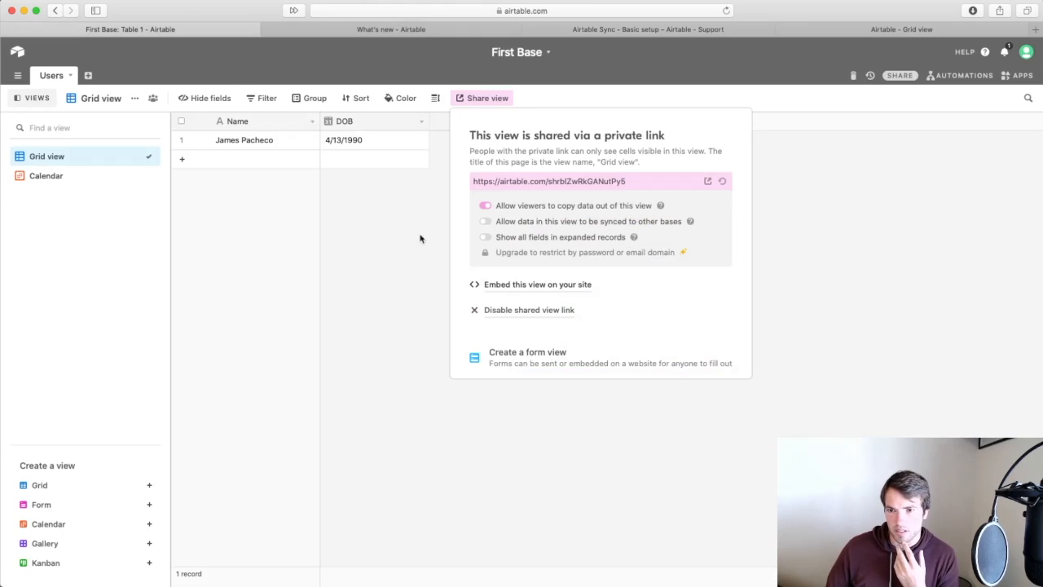
left_click(484, 221)
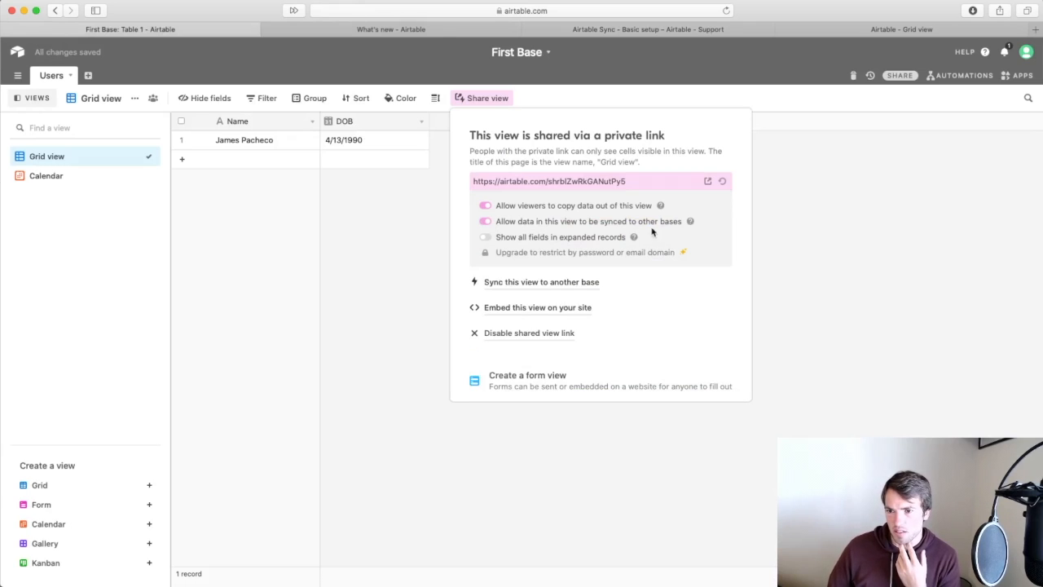
left_click(413, 29)
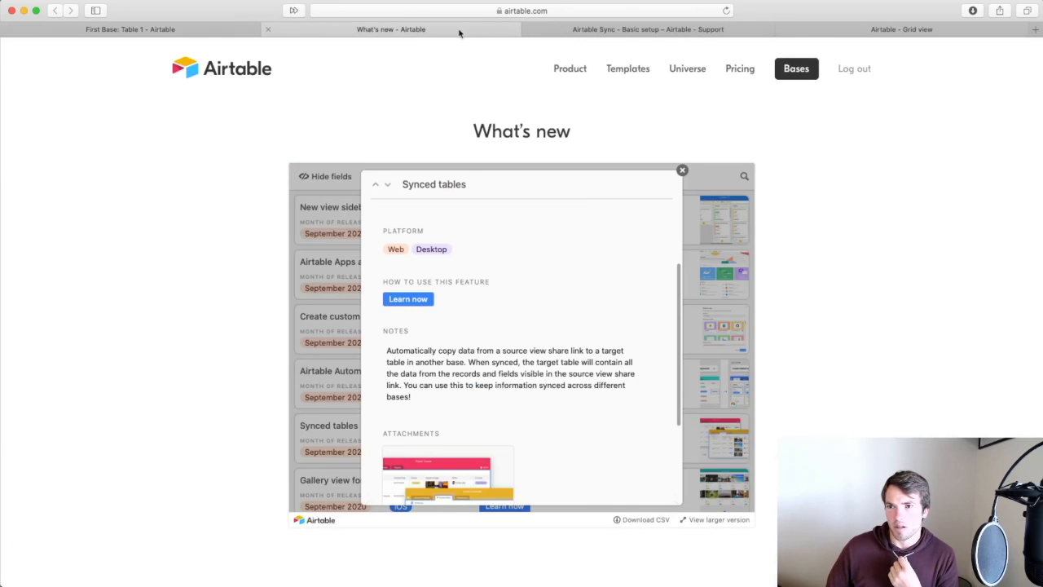
Bring up the shared grid view page beside First Base and reload it.
left_click(573, 31)
left_click(873, 31)
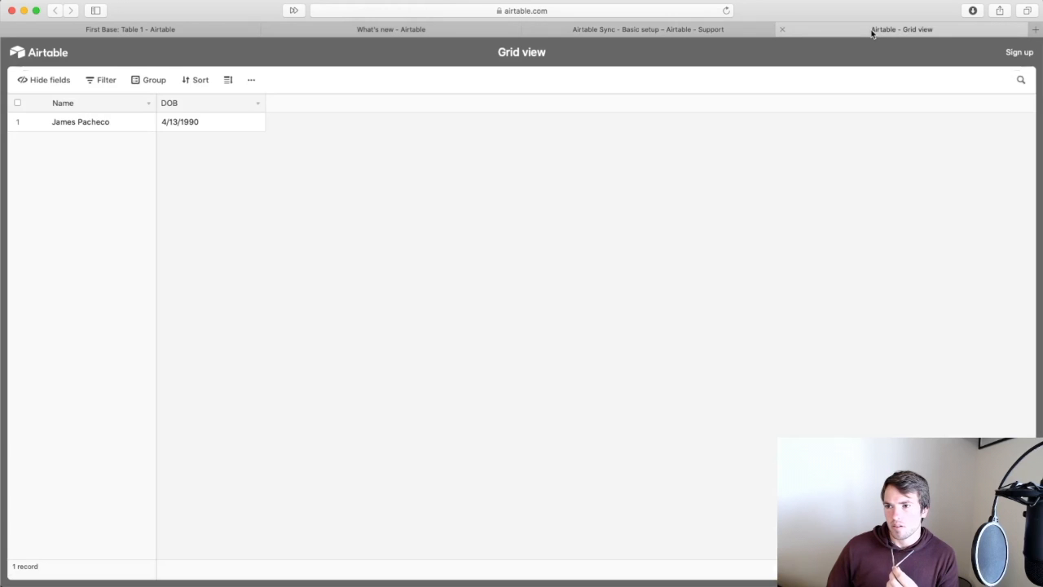
left_click_drag(871, 32, 400, 26)
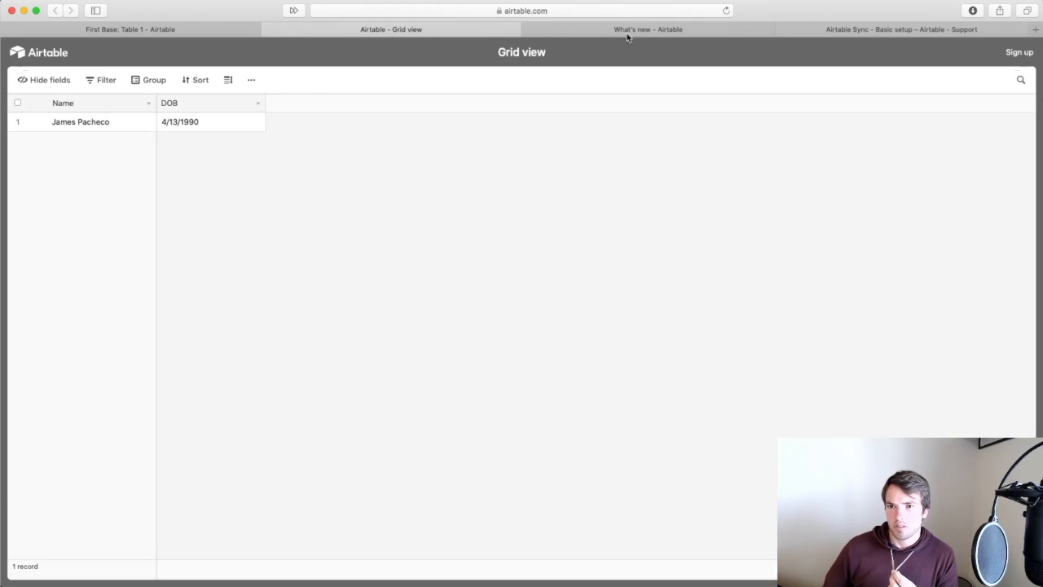
left_click(726, 11)
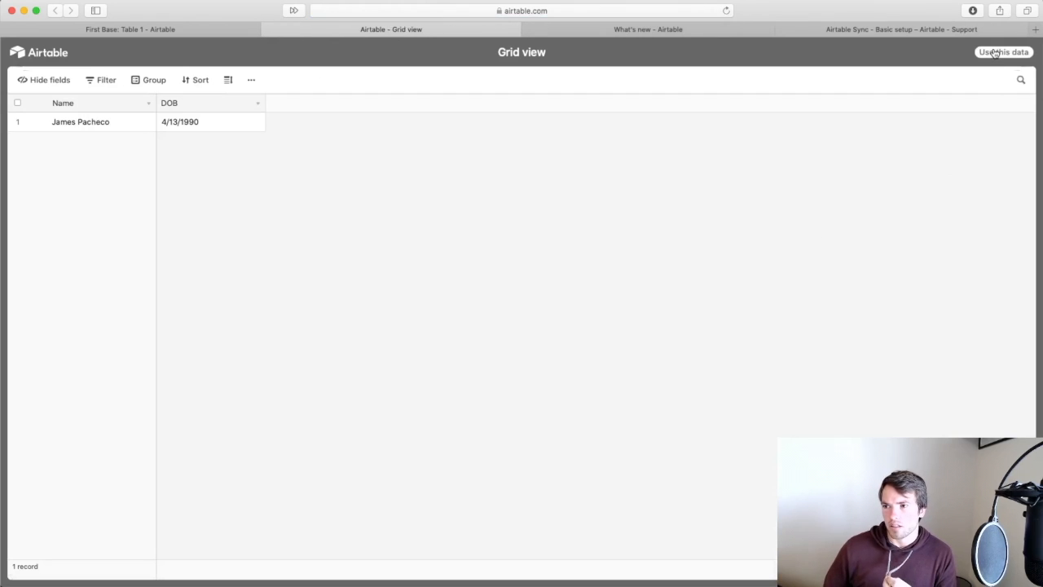
Use this data into a new base in My First Workspace as a synced table.
left_click(1000, 54)
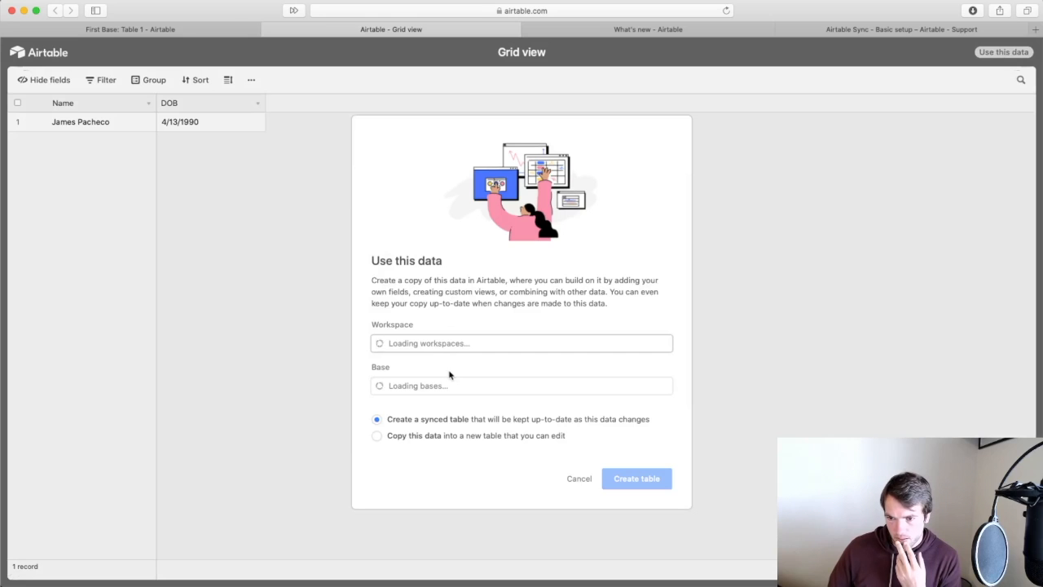
left_click(457, 346)
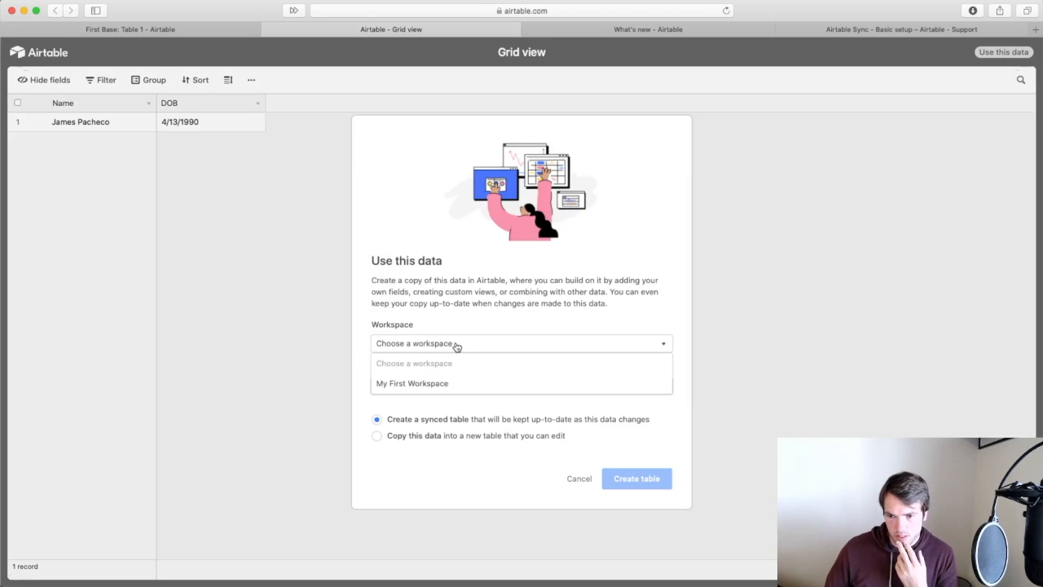
left_click(440, 382)
left_click(469, 391)
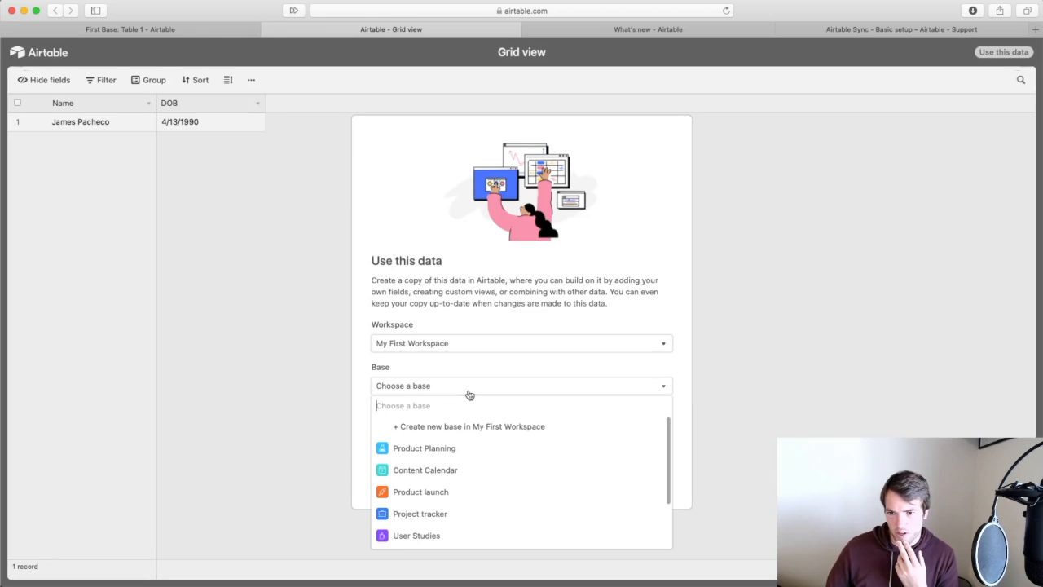
scroll(466, 486, "down", 2)
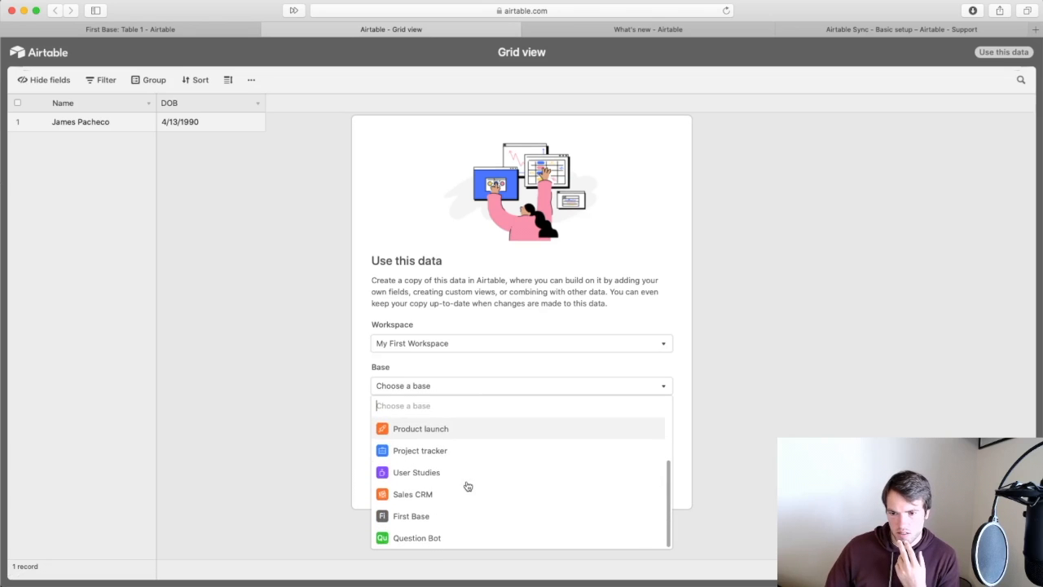
scroll(466, 484, "up", 3)
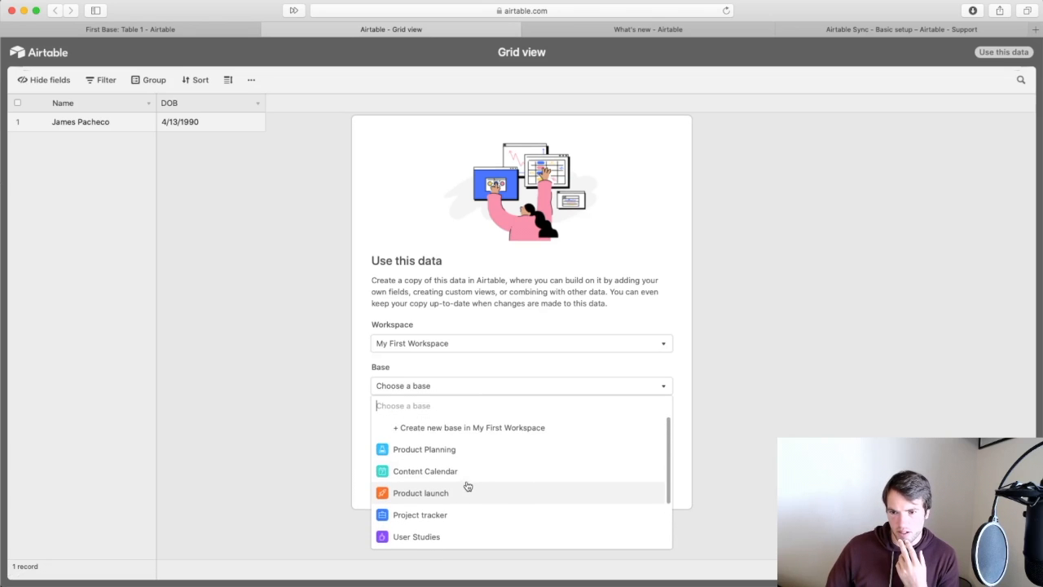
left_click(423, 427)
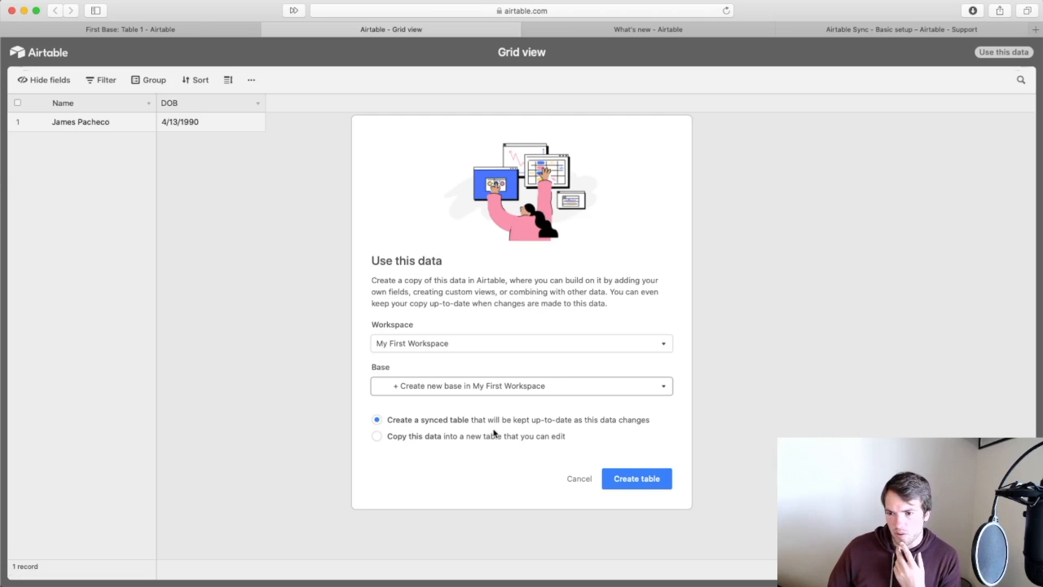
Create the synced table and name the new base 'Second Base'.
left_click(637, 480)
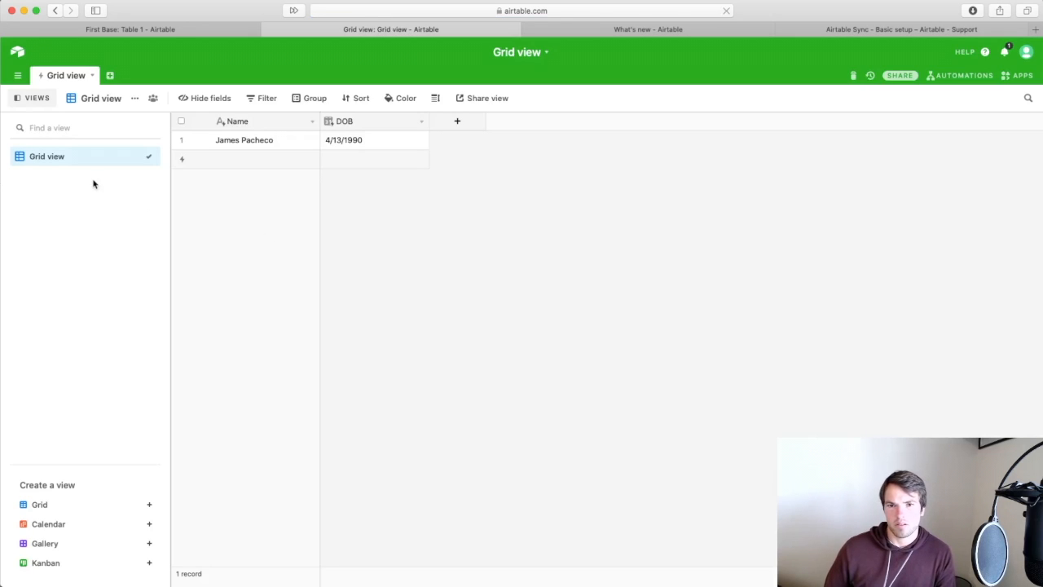
left_click(546, 53)
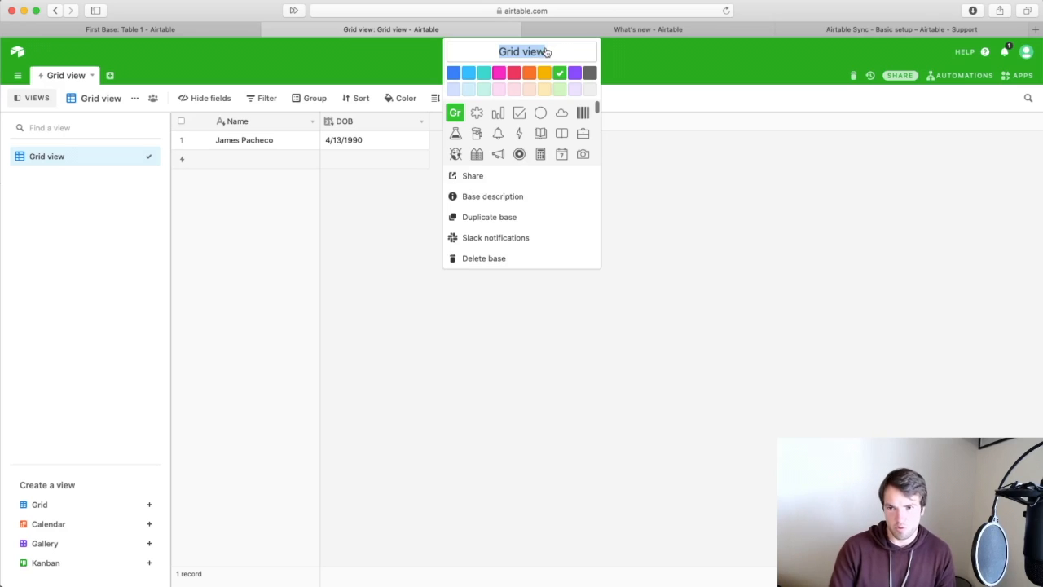
type("Second Base")
left_click(367, 347)
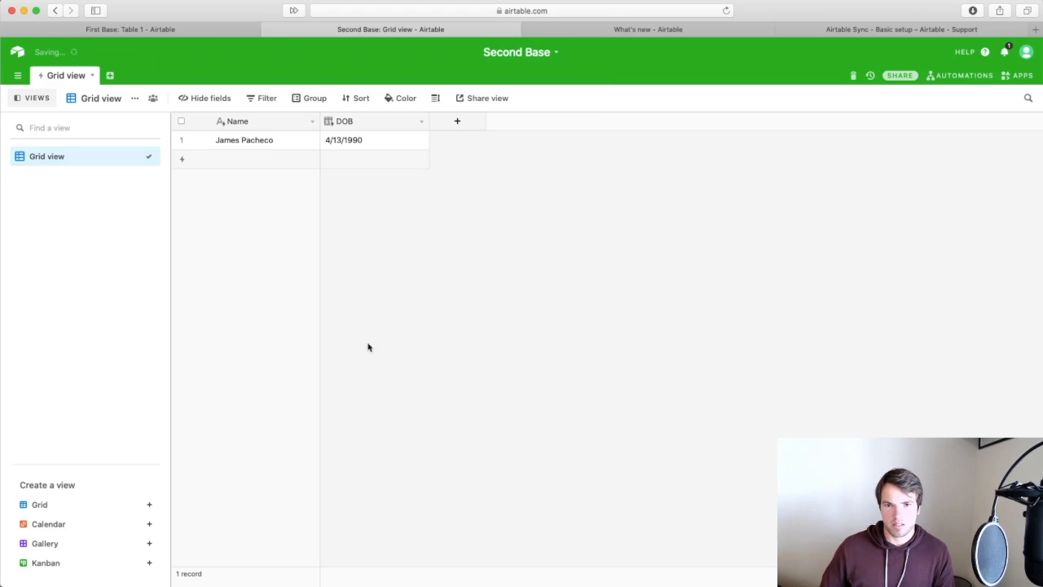
Rename the synced table to 'Users'.
left_click(91, 75)
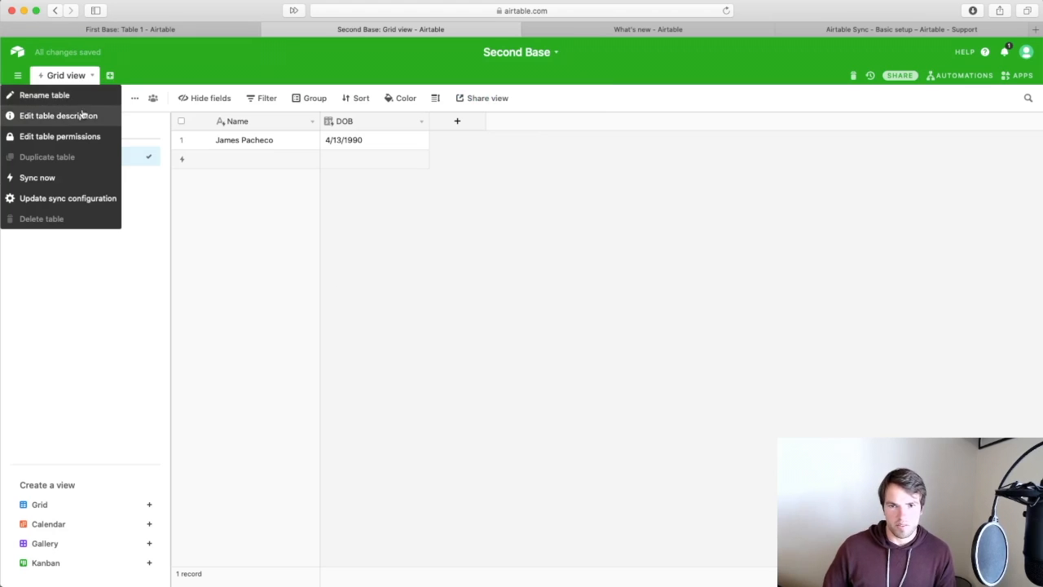
left_click(73, 102)
type("Users")
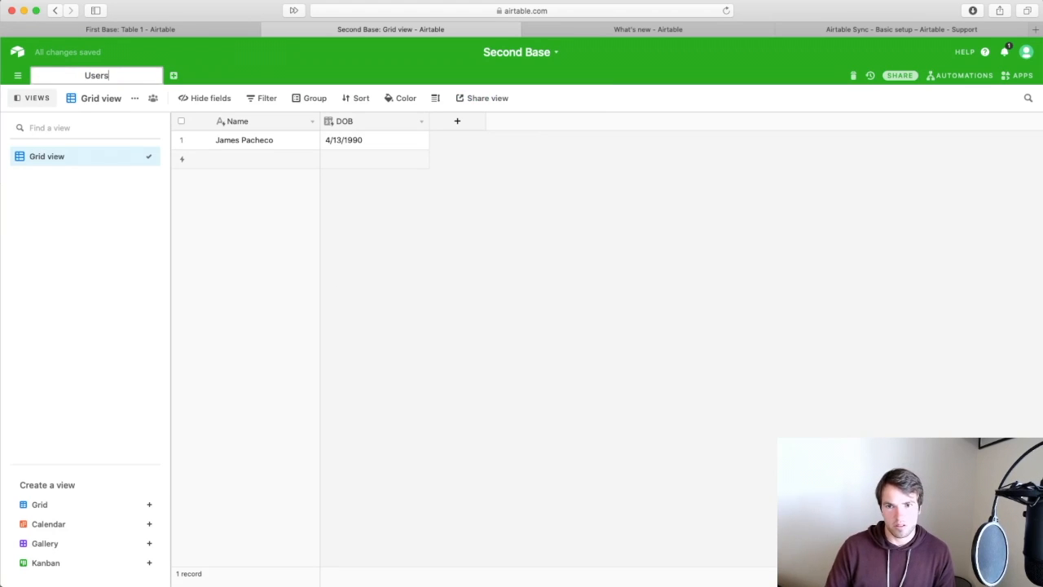
key("Return")
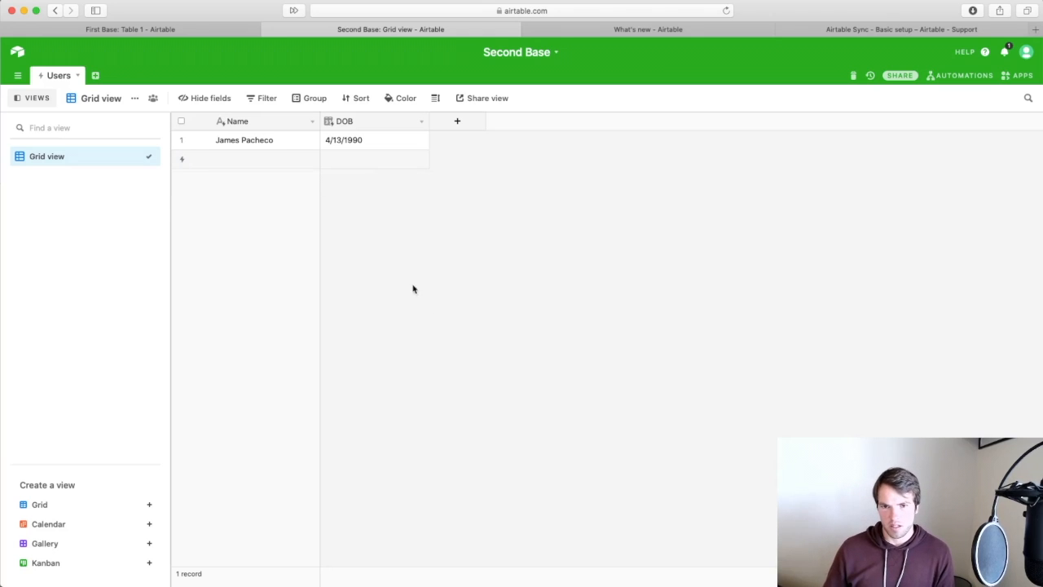
Scroll the sync setup article to Step 3: Setup and its Create synced table screenshot.
left_click(926, 32)
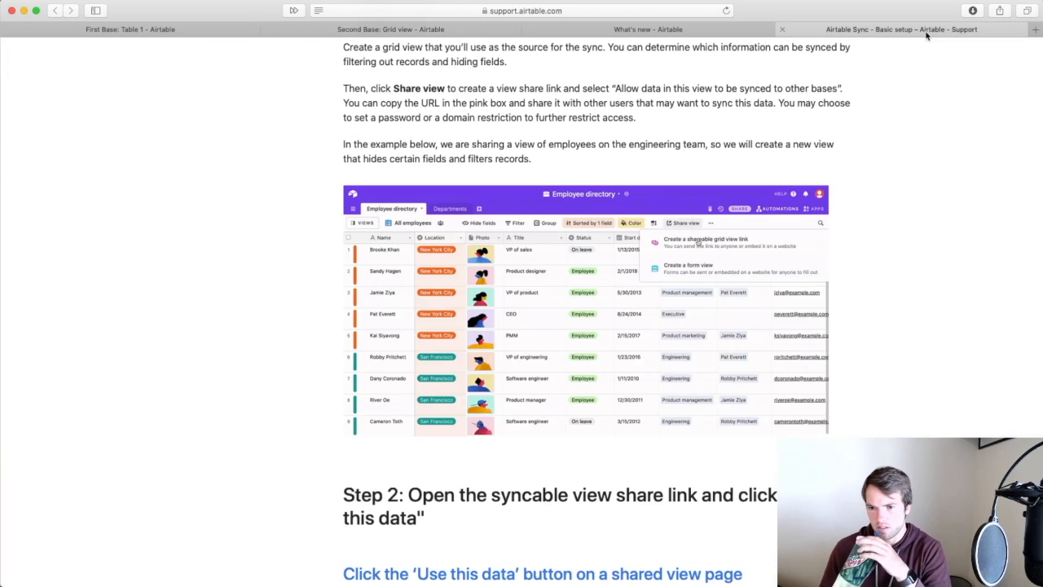
scroll(905, 237, "down", 10)
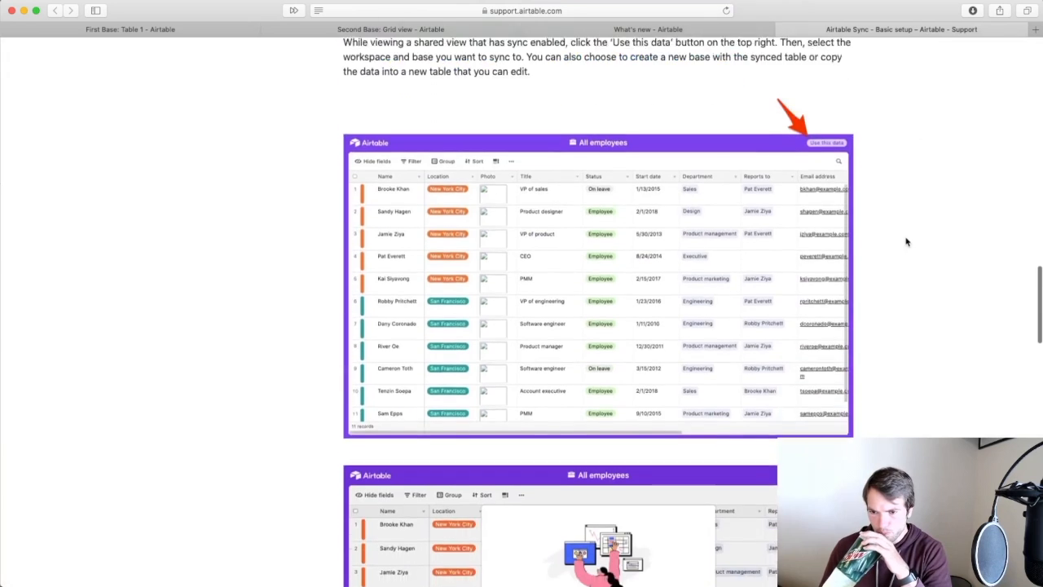
scroll(905, 241, "down", 11)
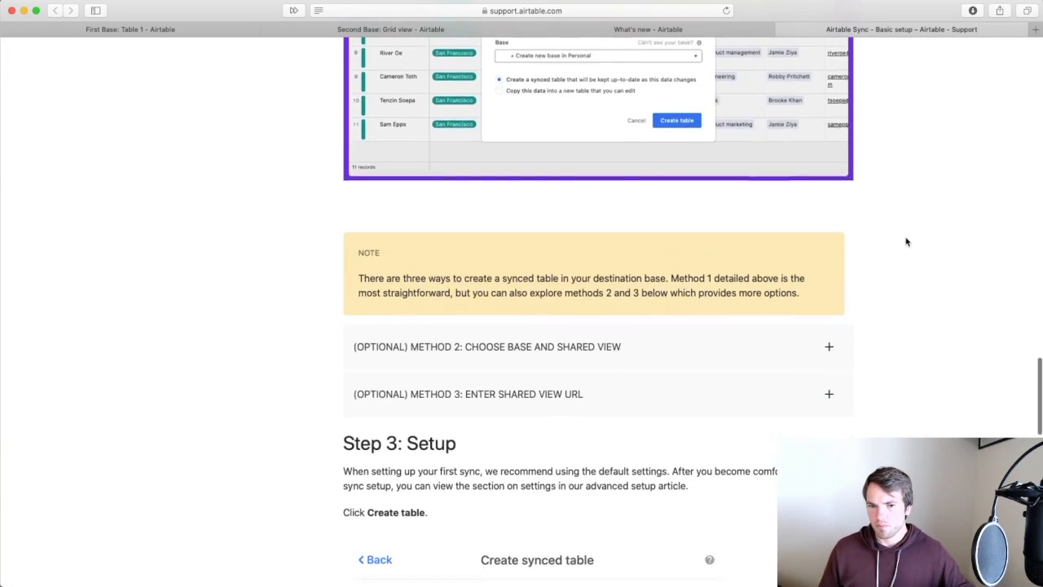
scroll(905, 241, "down", 2)
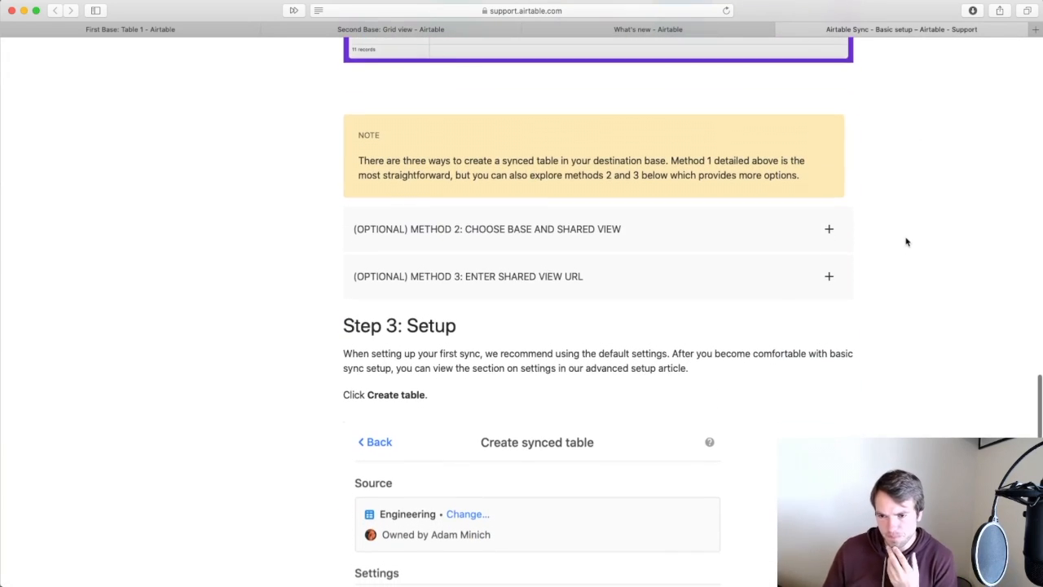
scroll(905, 241, "down", 2)
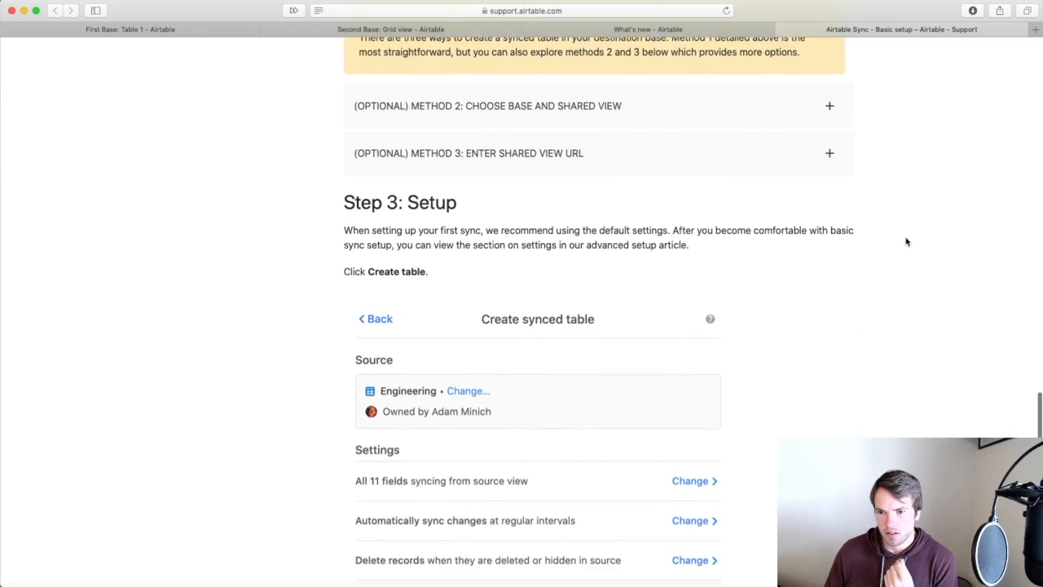
scroll(905, 241, "down", 1)
scroll(906, 242, "down", 1)
scroll(906, 242, "up", 1)
scroll(905, 241, "up", 1)
scroll(906, 241, "up", 2)
scroll(905, 241, "up", 1)
scroll(906, 242, "up", 2)
scroll(905, 242, "up", 4)
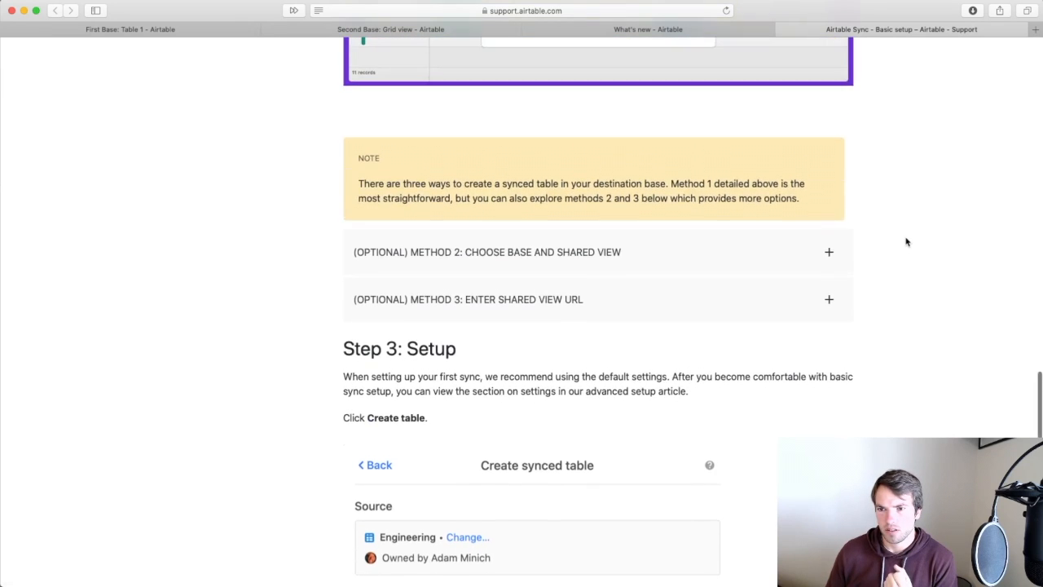
scroll(906, 241, "up", 5)
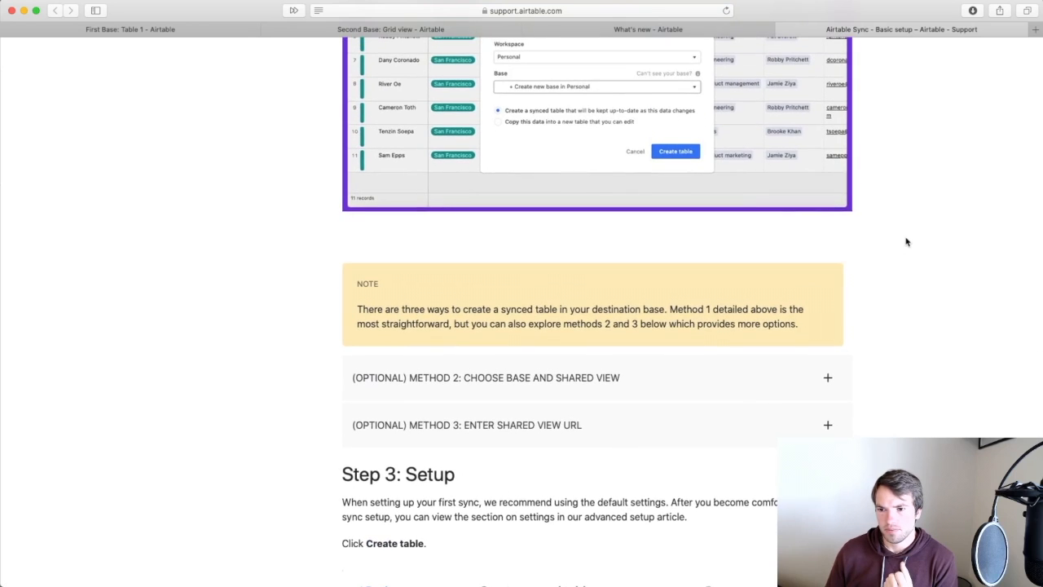
scroll(906, 241, "up", 1)
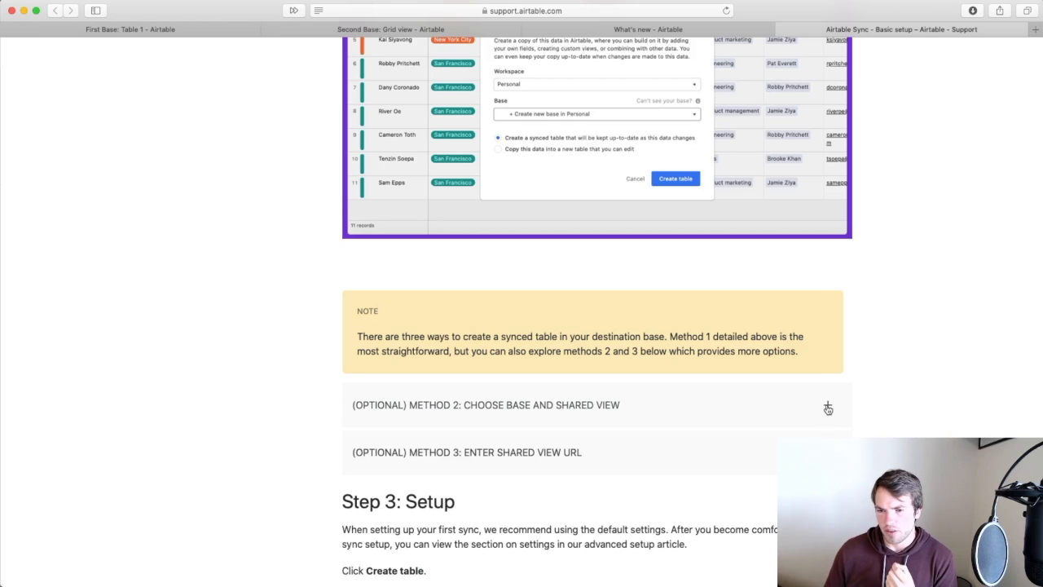
scroll(827, 420, "down", 5)
scroll(827, 433, "down", 2)
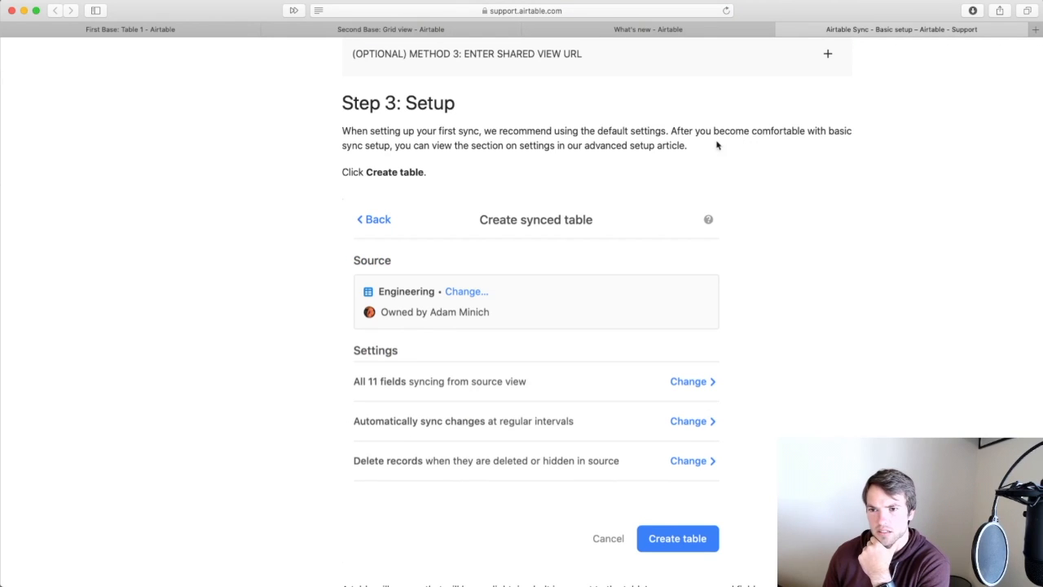
scroll(787, 303, "down", 3)
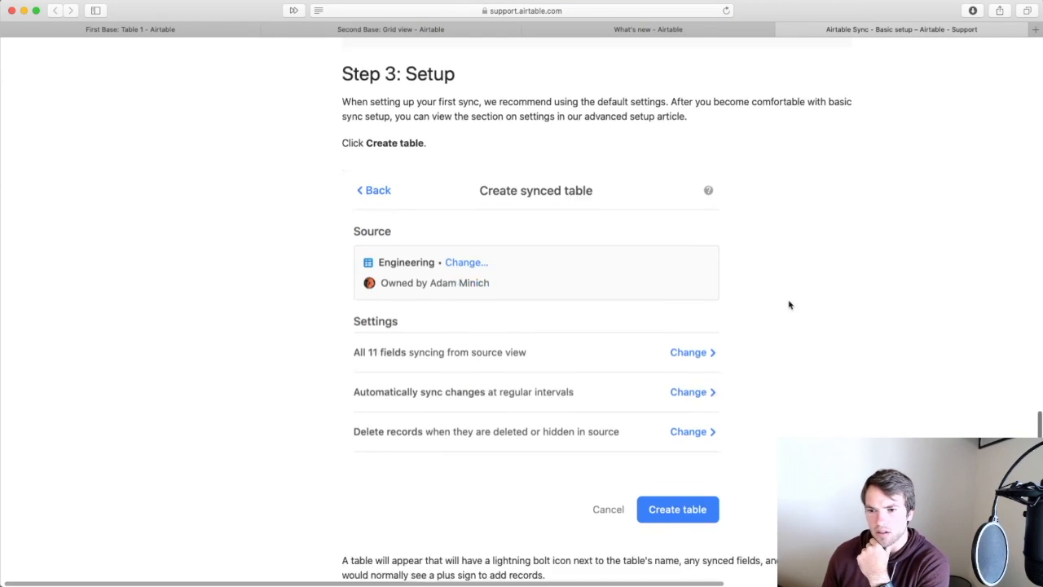
scroll(788, 305, "down", 2)
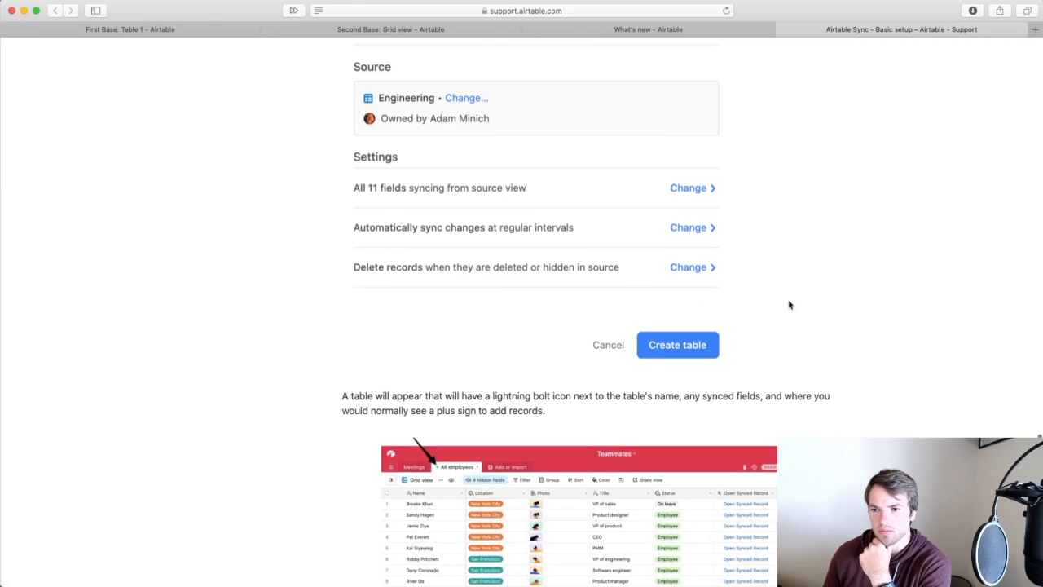
scroll(789, 305, "down", 7)
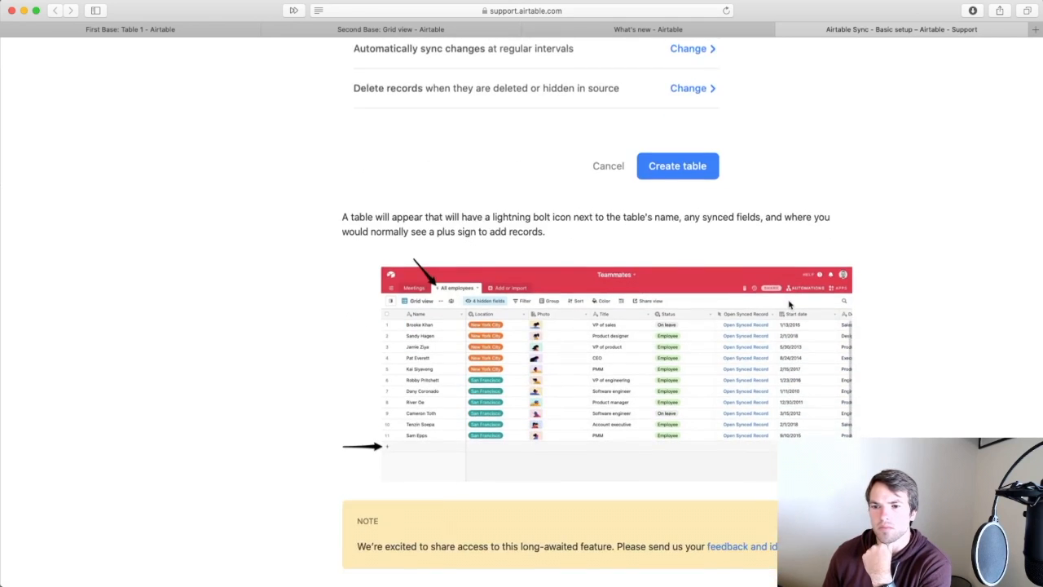
scroll(789, 304, "down", 2)
scroll(789, 305, "up", 10)
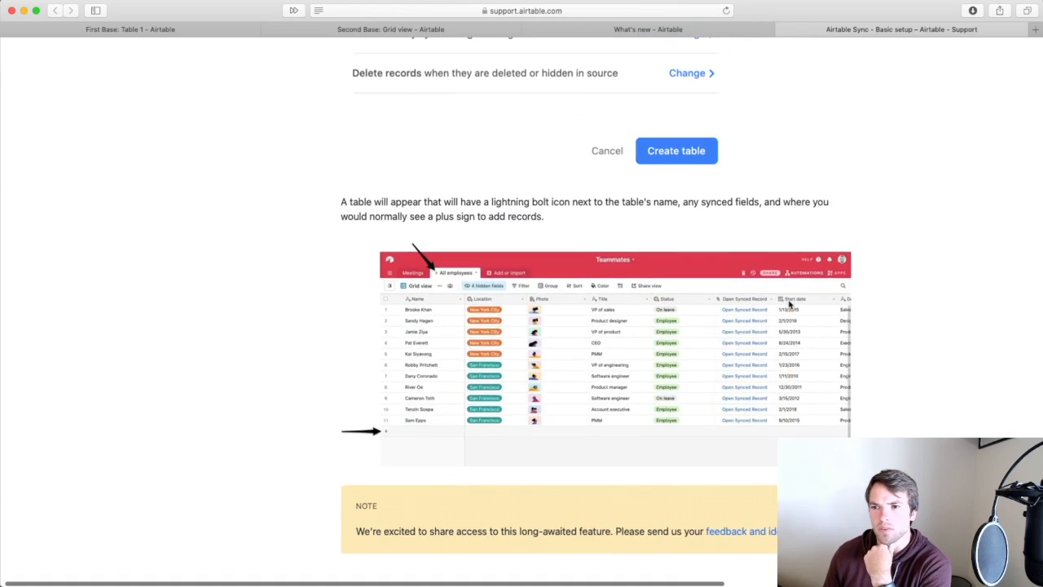
scroll(788, 305, "up", 5)
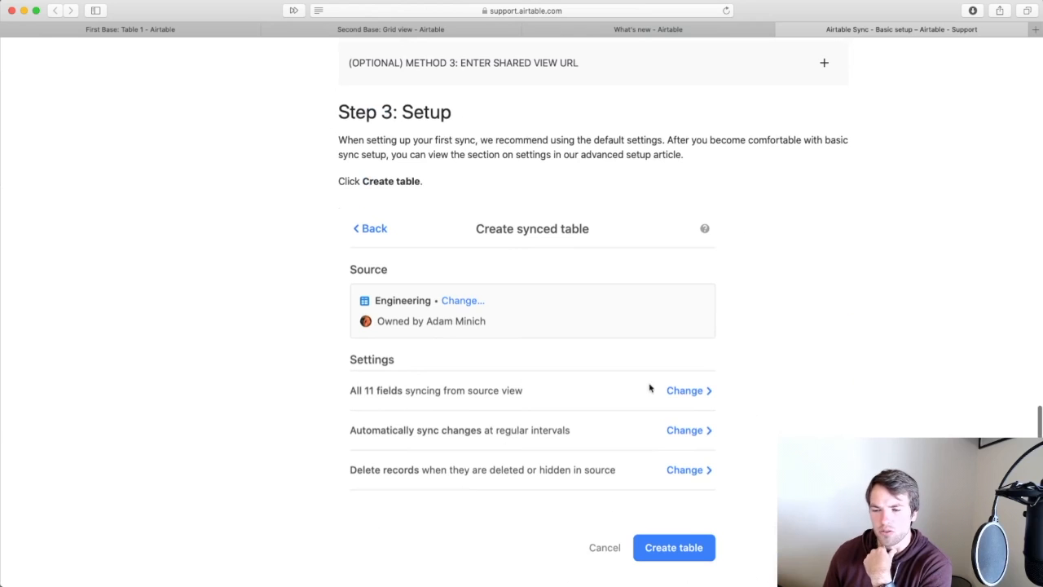
In First Base, close and reopen the Users view's Share view options.
left_click(198, 32)
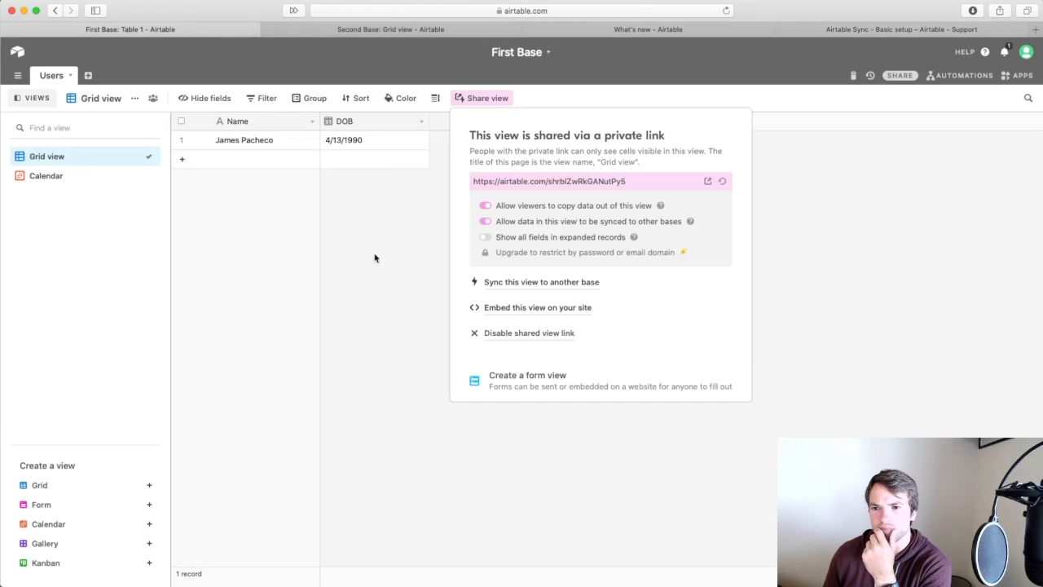
left_click(367, 337)
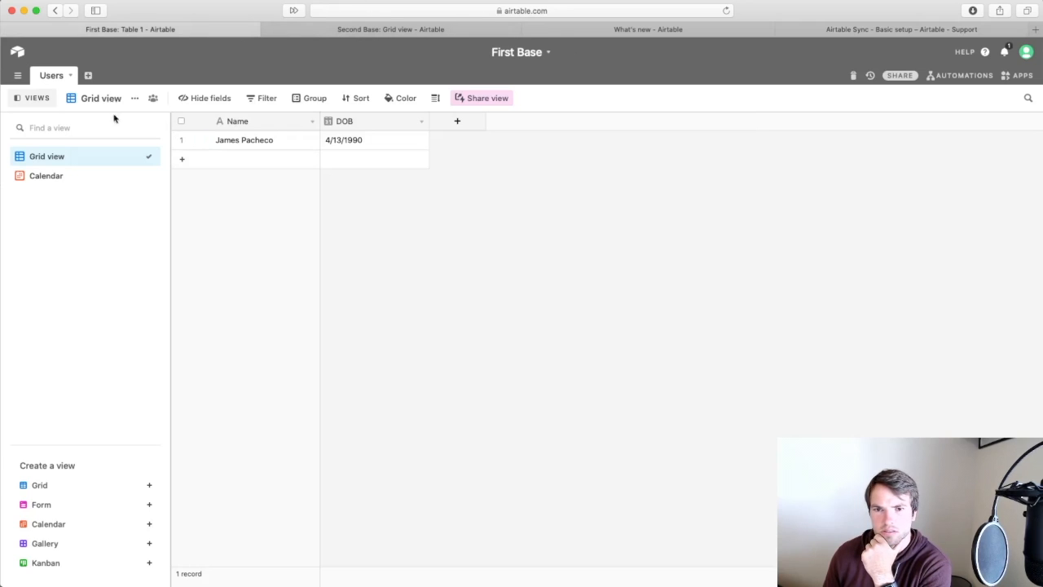
left_click(478, 98)
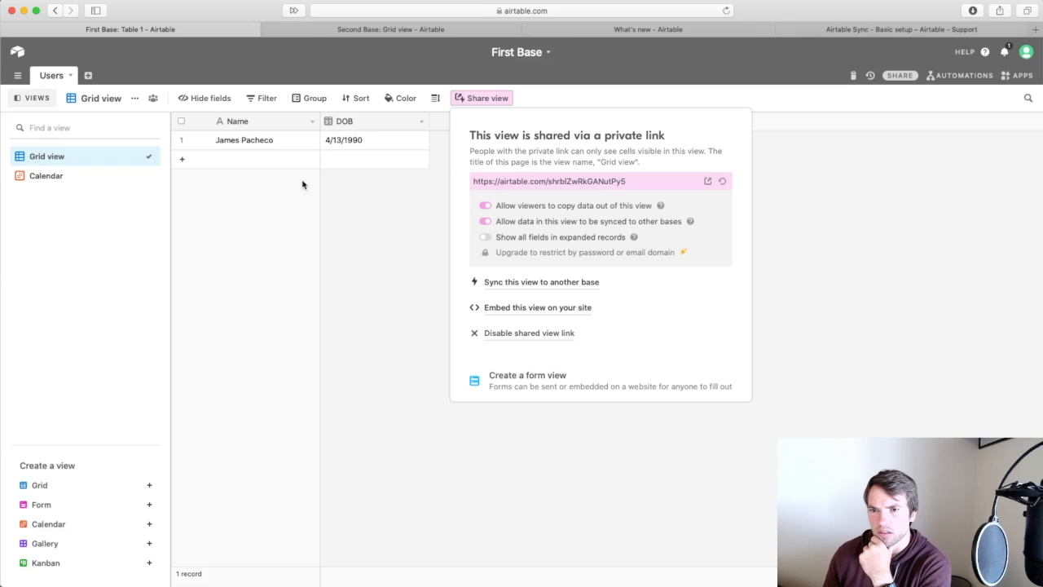
In Second Base, inspect the synced record's Name and the Users table's sync status.
left_click(378, 31)
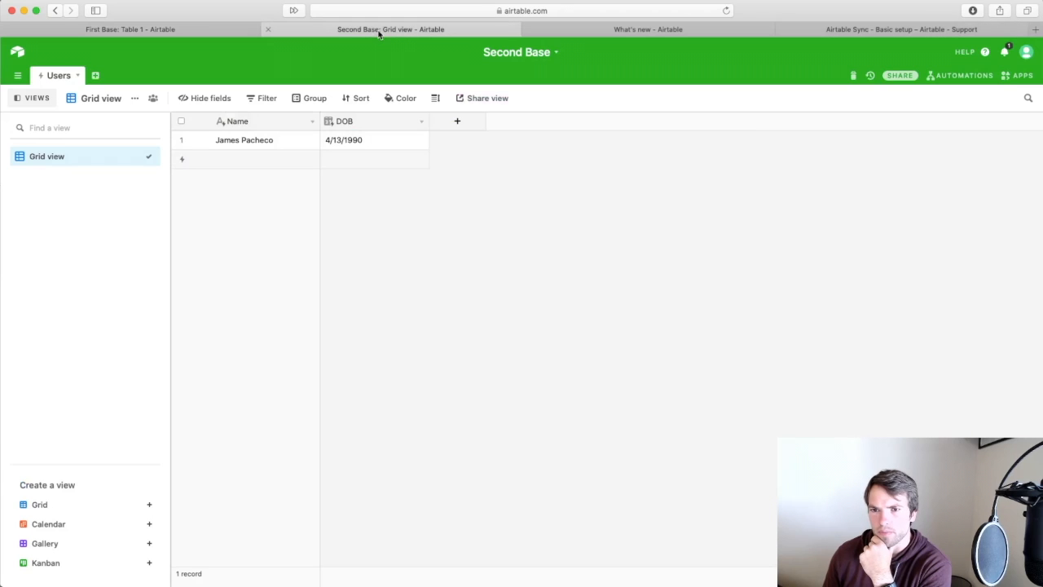
left_click(225, 126)
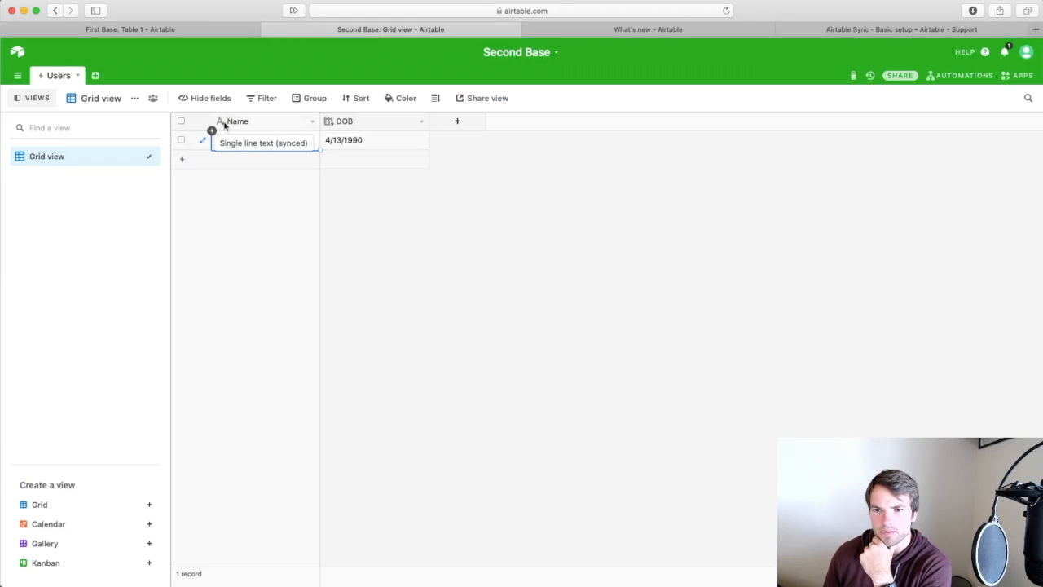
left_click(43, 77)
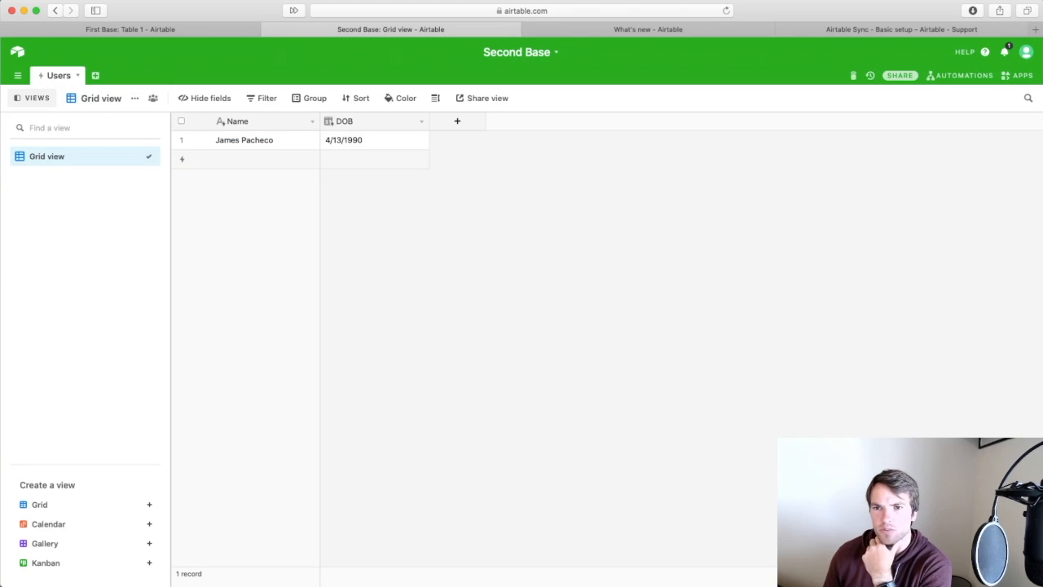
In First Base's Users table, add a new user record with DOB 05/19/1988.
left_click(198, 25)
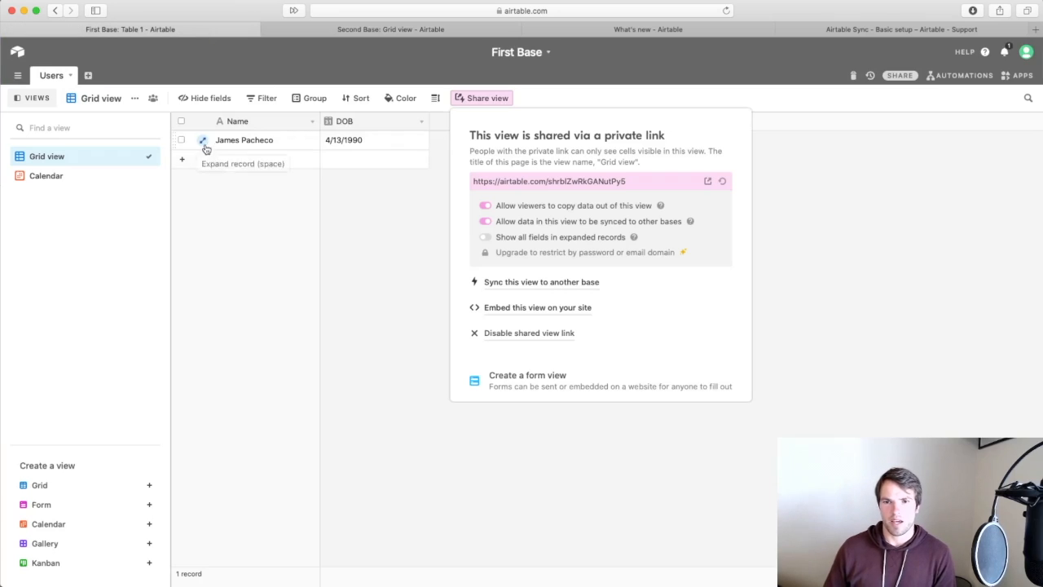
left_click(182, 160)
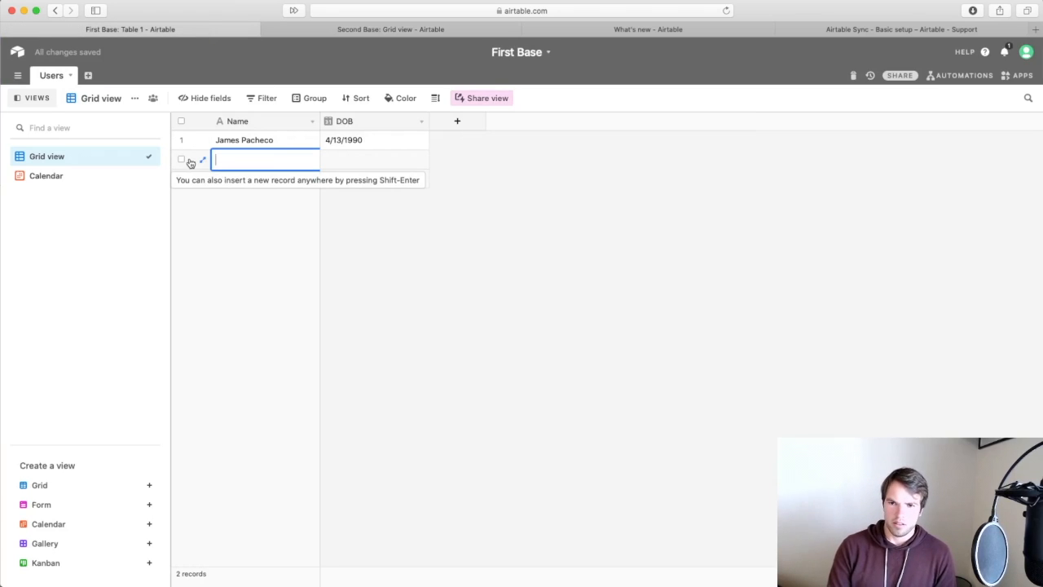
key("Tab")
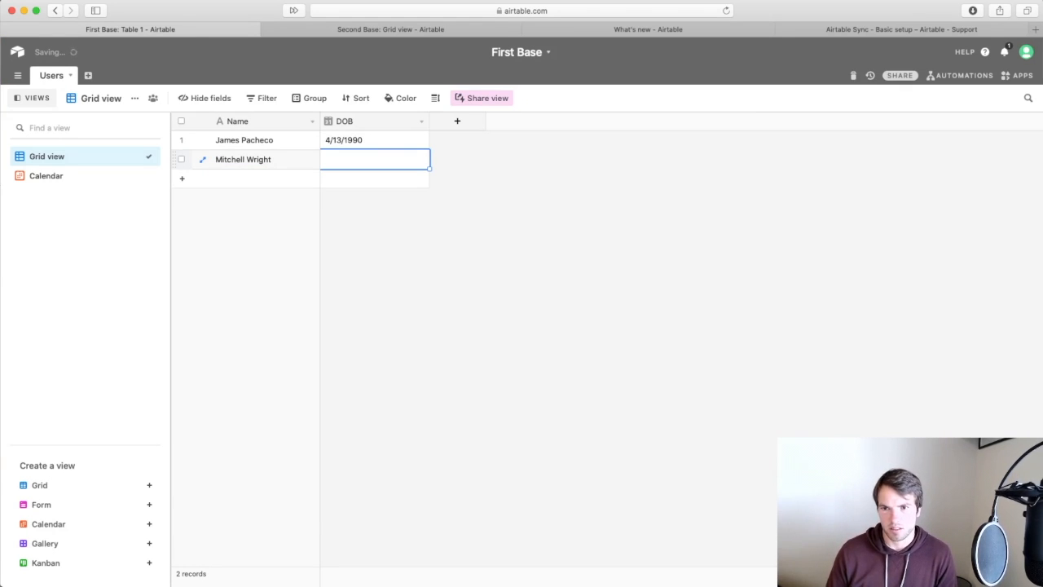
type("05")
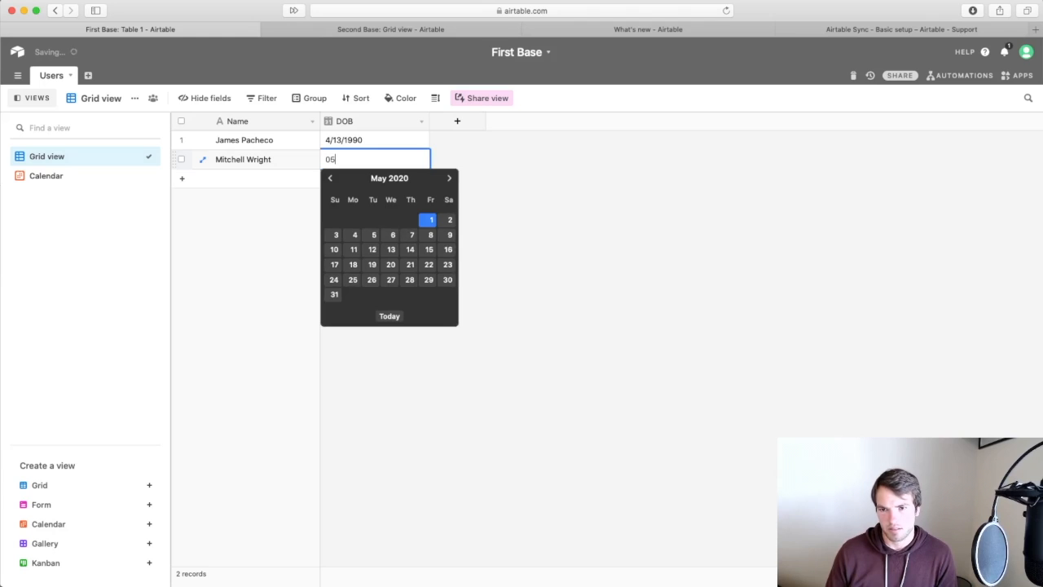
type("/19/")
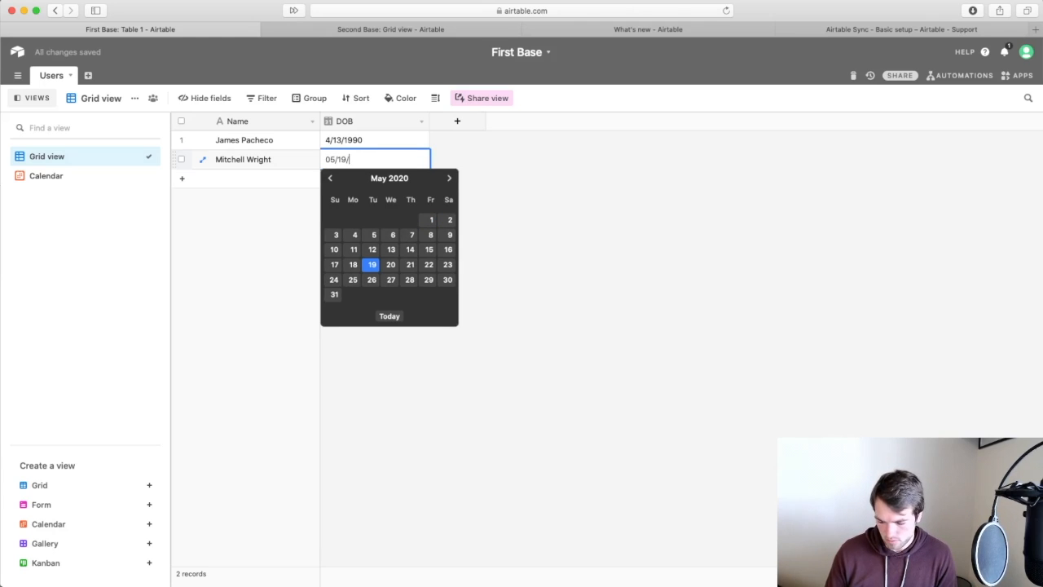
type("1988")
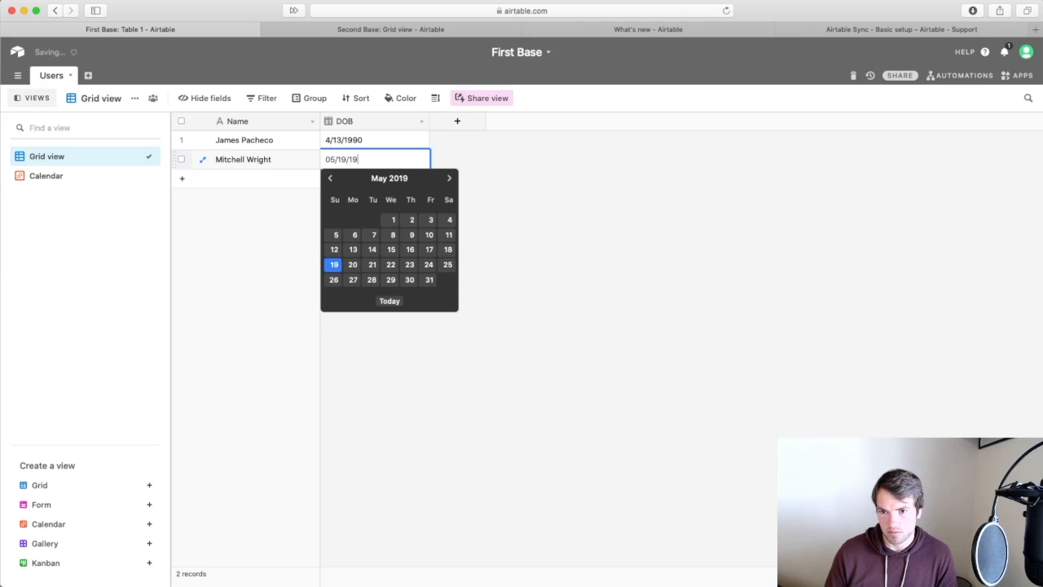
left_click(593, 264)
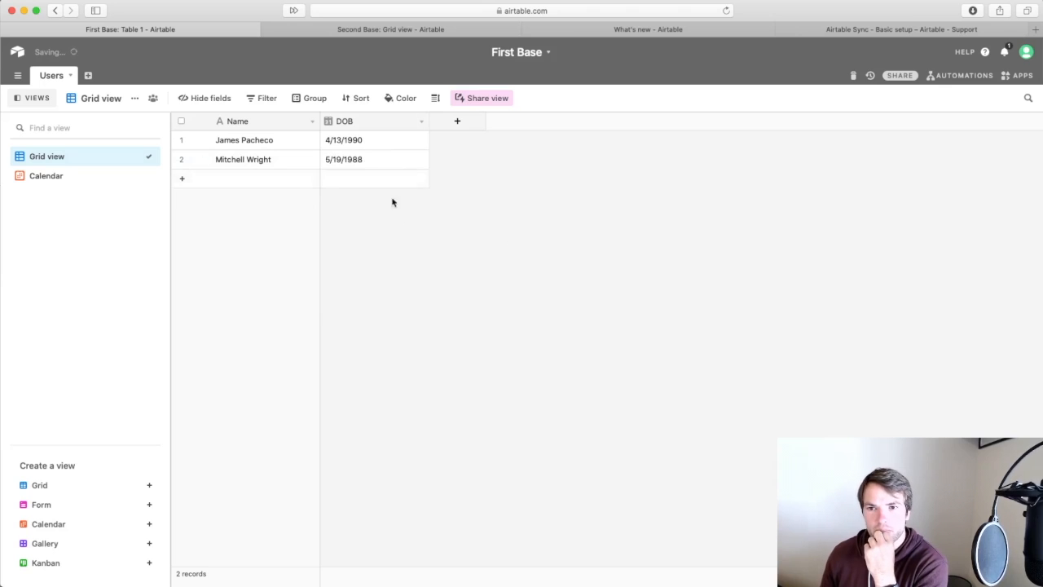
Reload Second Base to see whether the new user has synced.
left_click(388, 28)
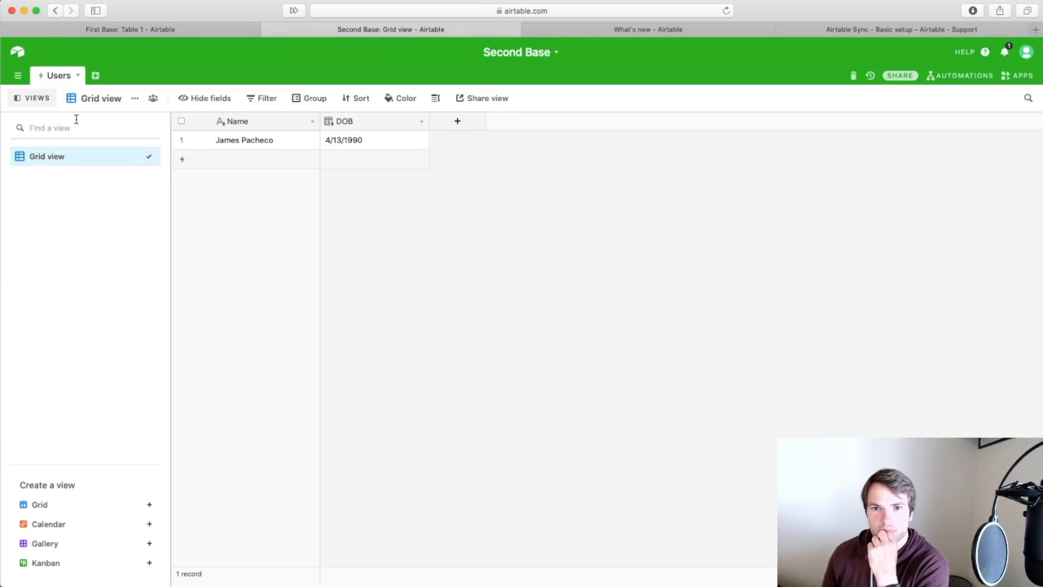
mouse_move(38, 80)
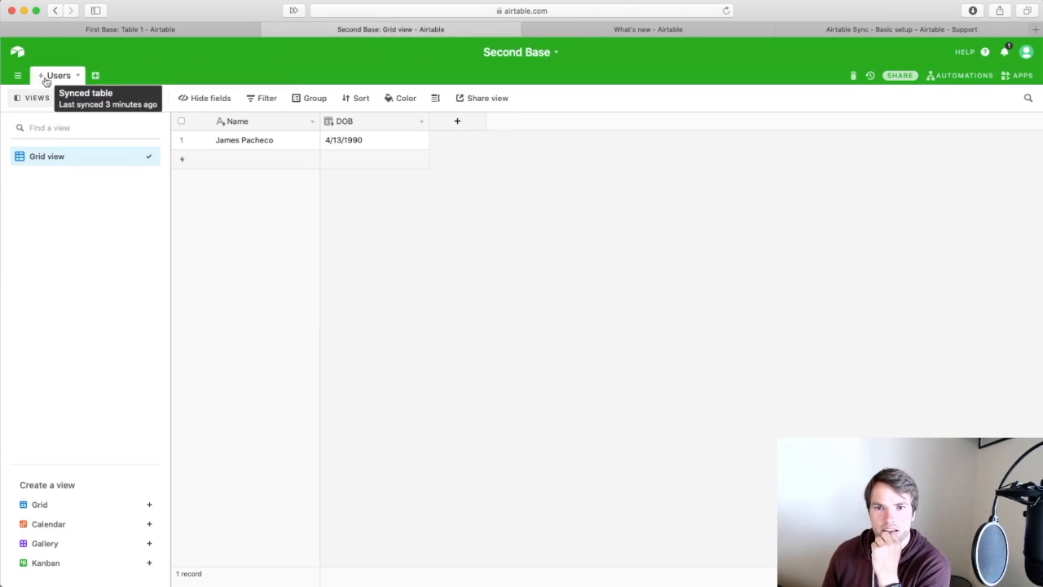
left_click(726, 11)
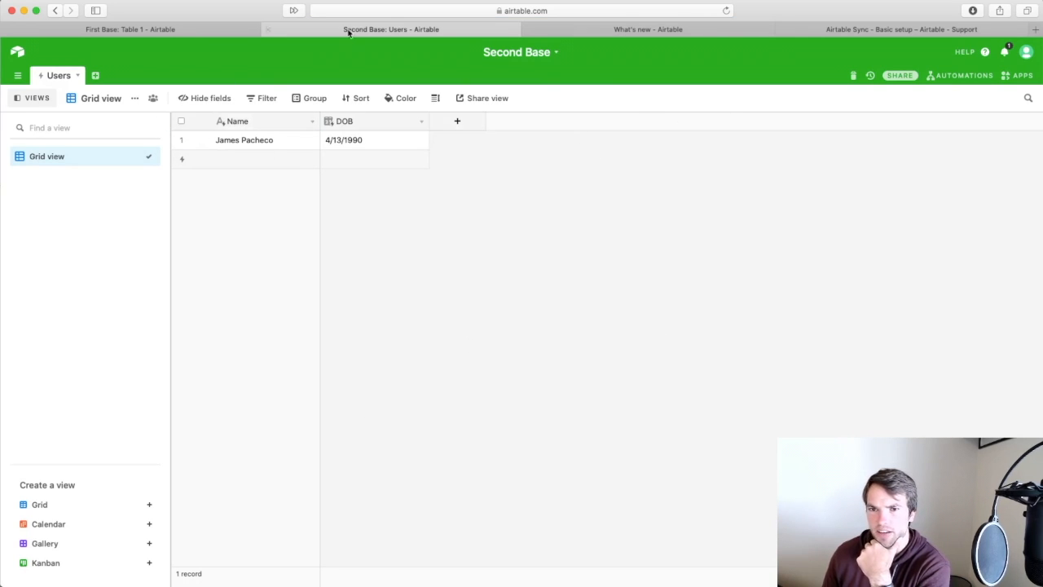
Back in First Base, check notifications and open the What's new entry on synced tables.
left_click(137, 31)
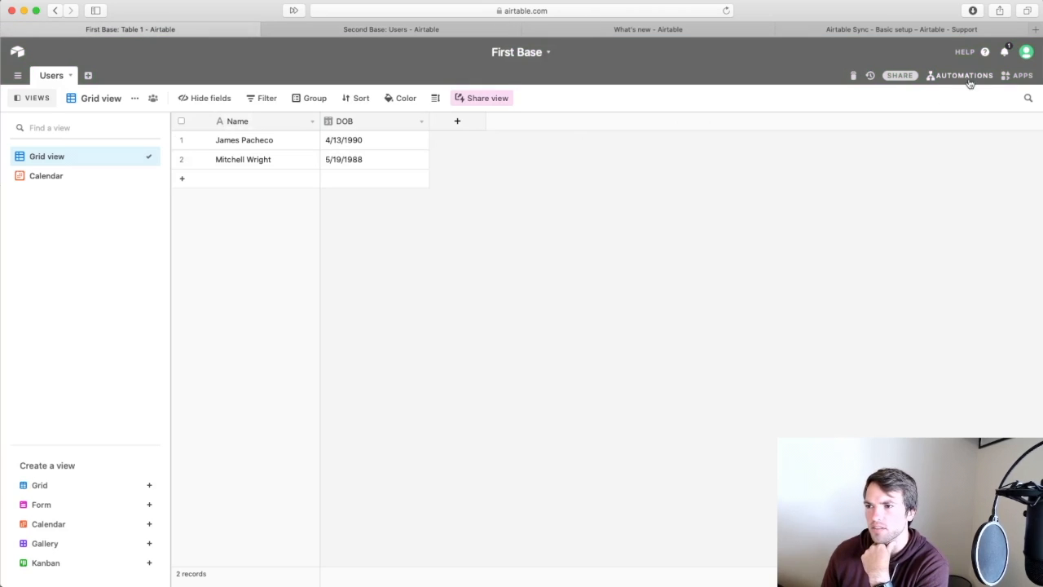
left_click(1007, 52)
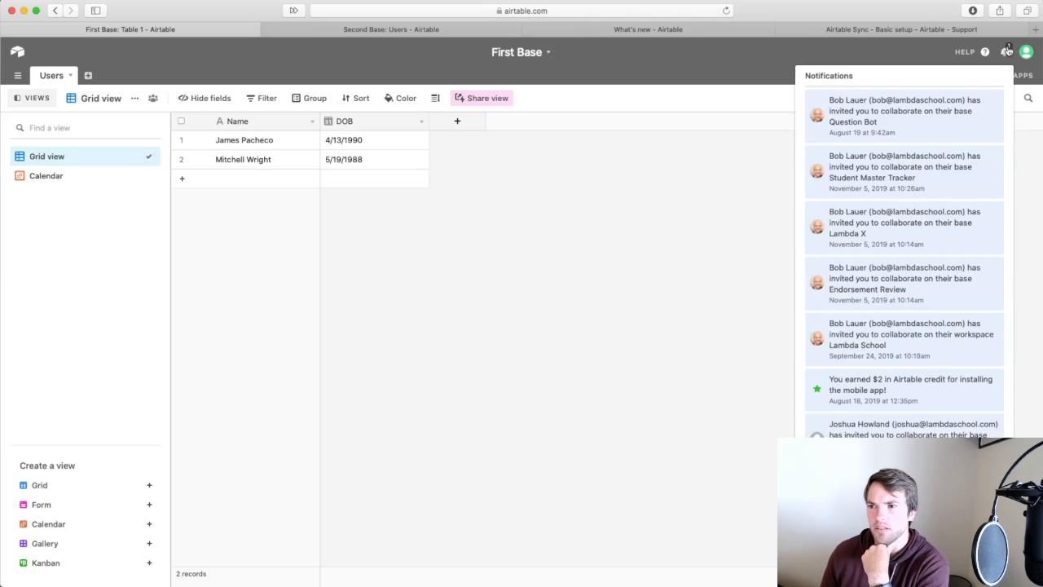
left_click(1007, 51)
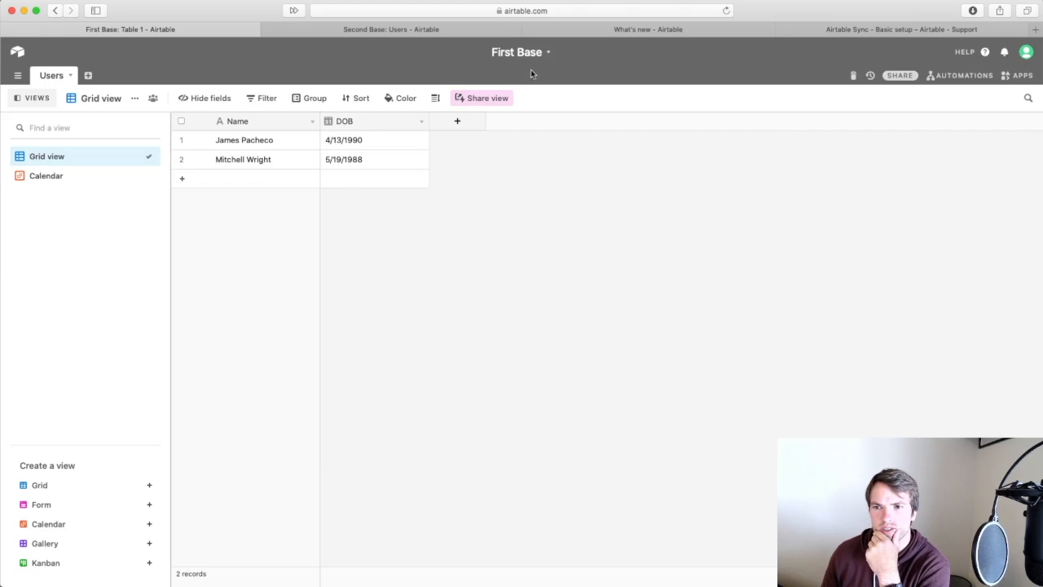
left_click(645, 31)
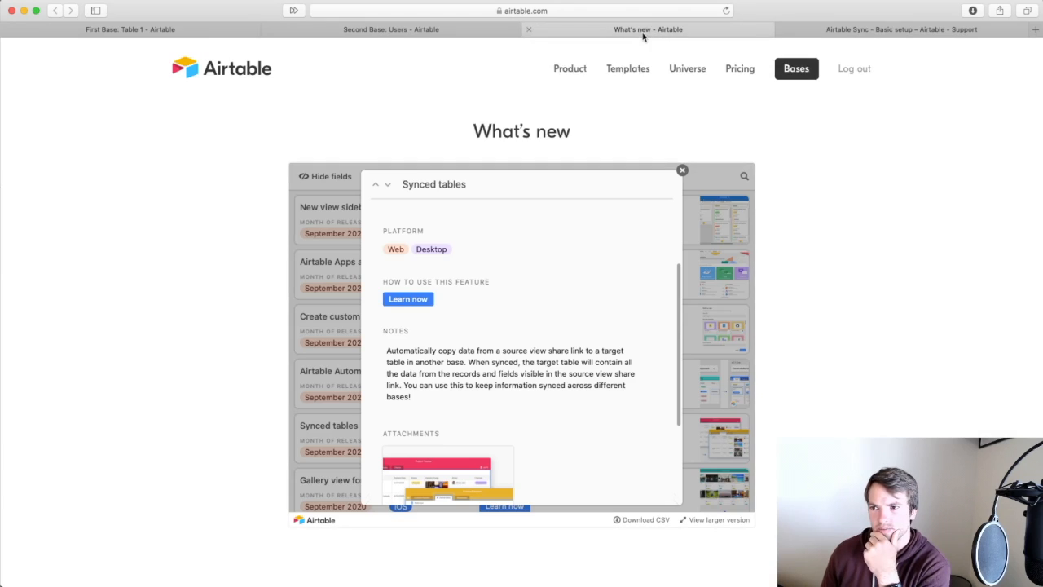
Glance at the Airtable Sync support article, then at First Base's Users table options and notifications.
left_click(862, 31)
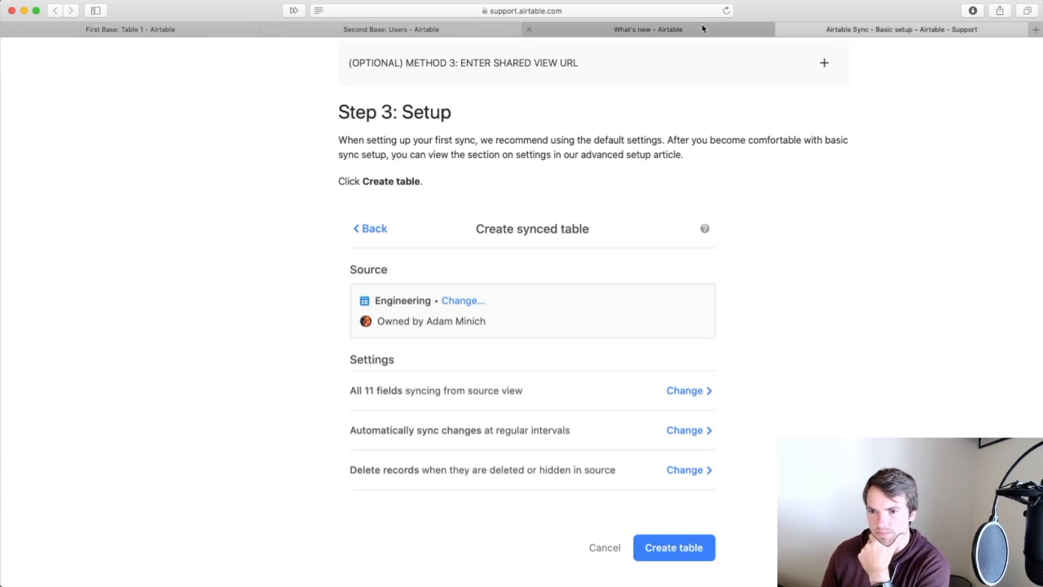
scroll(649, 331, "up", 2)
scroll(649, 331, "down", 2)
left_click(131, 30)
left_click(69, 78)
left_click(482, 98)
left_click(1001, 52)
key("super+w")
scroll(521, 326, "down", 15)
Browse the Sync FAQs and Sync permissions support articles, briefly checking Second Base.
left_click(651, 408)
scroll(623, 448, "down", 5)
scroll(622, 448, "down", 5)
left_click(391, 29)
left_click(901, 29)
left_click(334, 324)
scroll(744, 489, "down", 20)
scroll(745, 489, "up", 20)
Read the Sync frequency section of the Airtable Sync Advanced options article, then return to First Base.
left_click(244, 243)
scroll(570, 366, "down", 5)
left_click(831, 306)
scroll(849, 428, "down", 2)
scroll(849, 429, "down", 12)
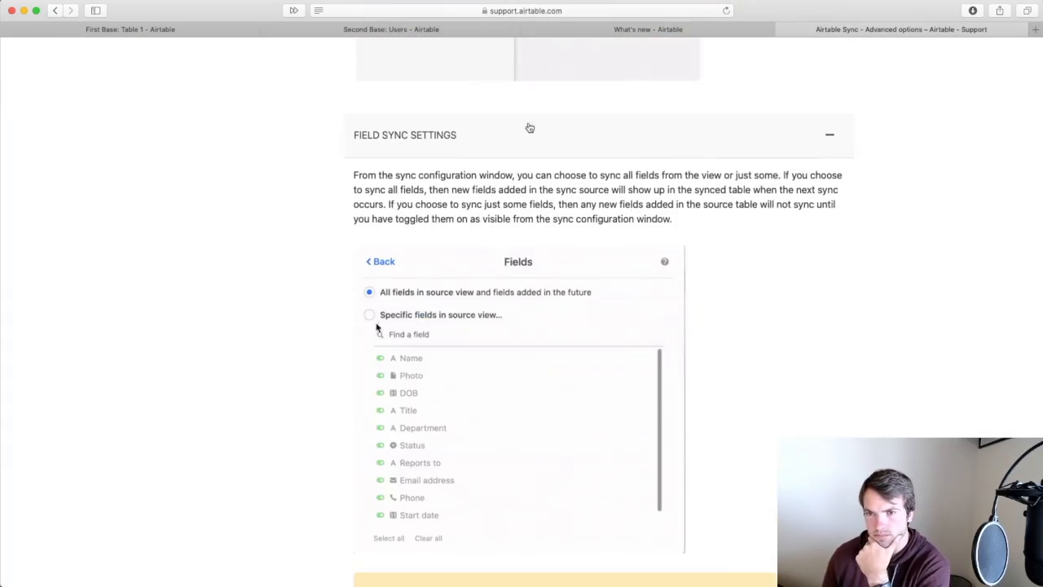
scroll(539, 176, "up", 15)
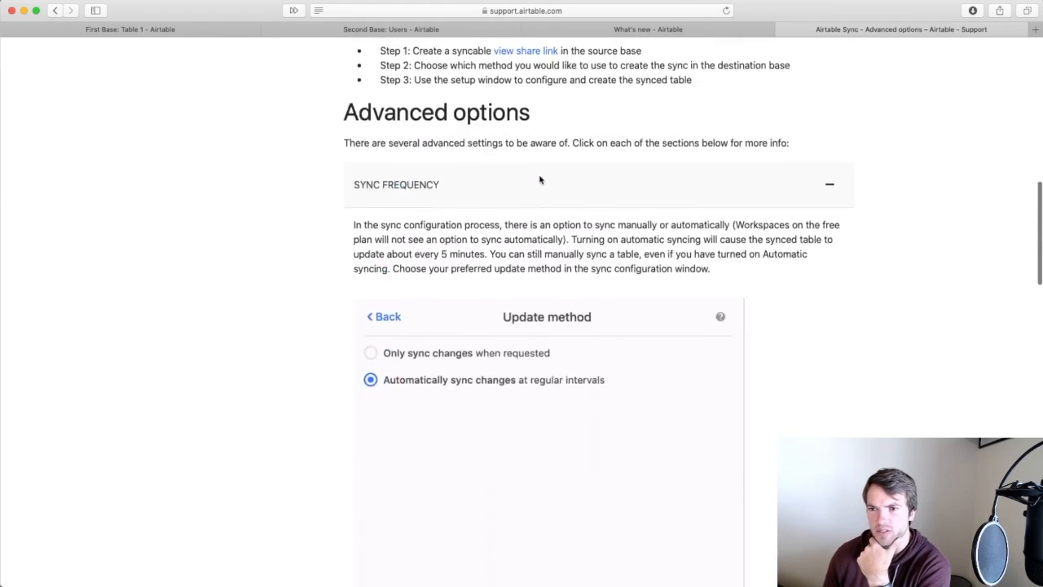
scroll(539, 177, "up", 10)
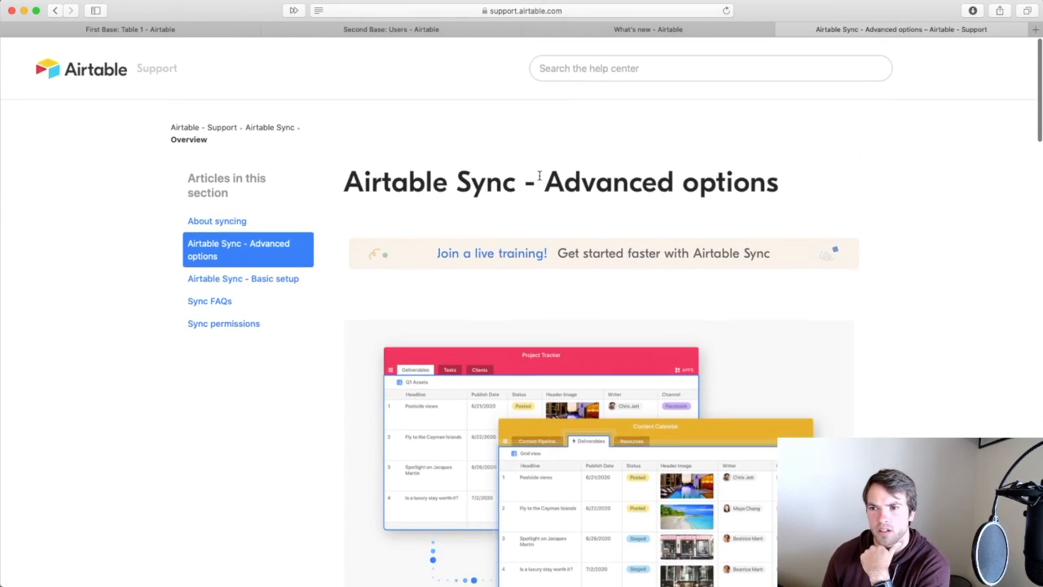
left_click_drag(342, 186, 871, 188)
left_click(869, 193)
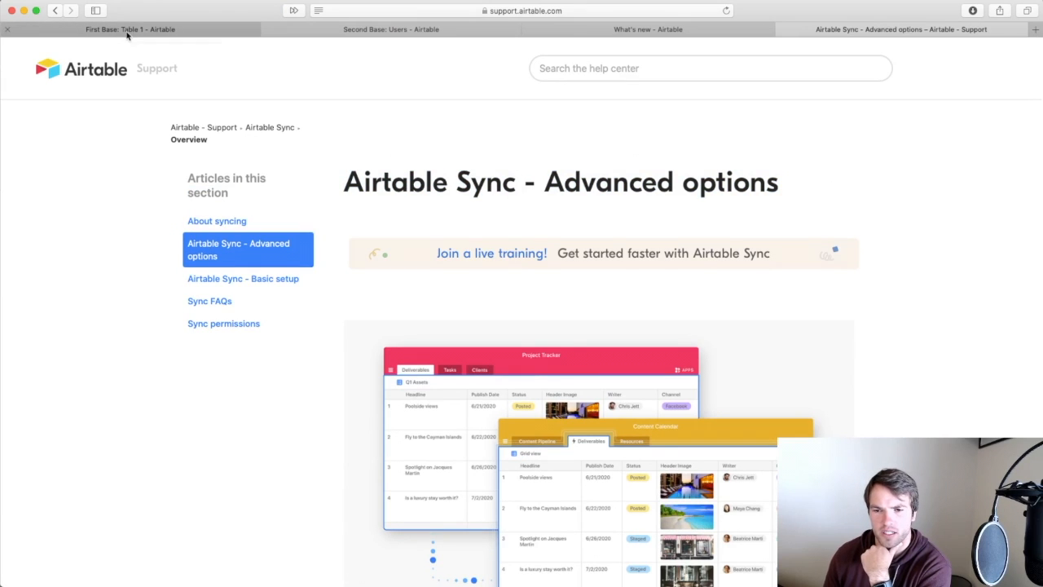
left_click(199, 31)
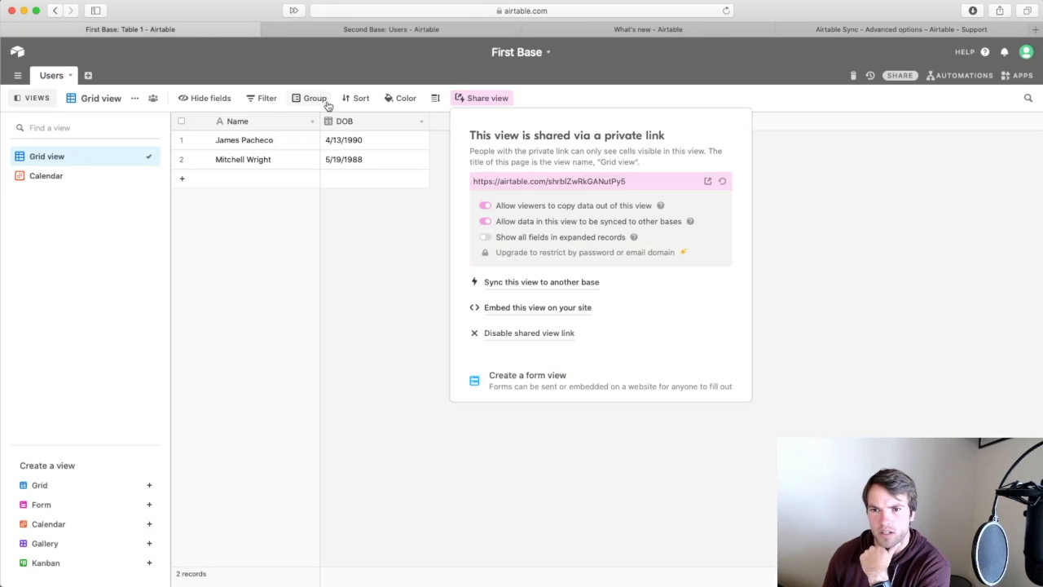
Run Sync now on Second Base's Users table to pull both records, then open Update sync configuration.
left_click(398, 31)
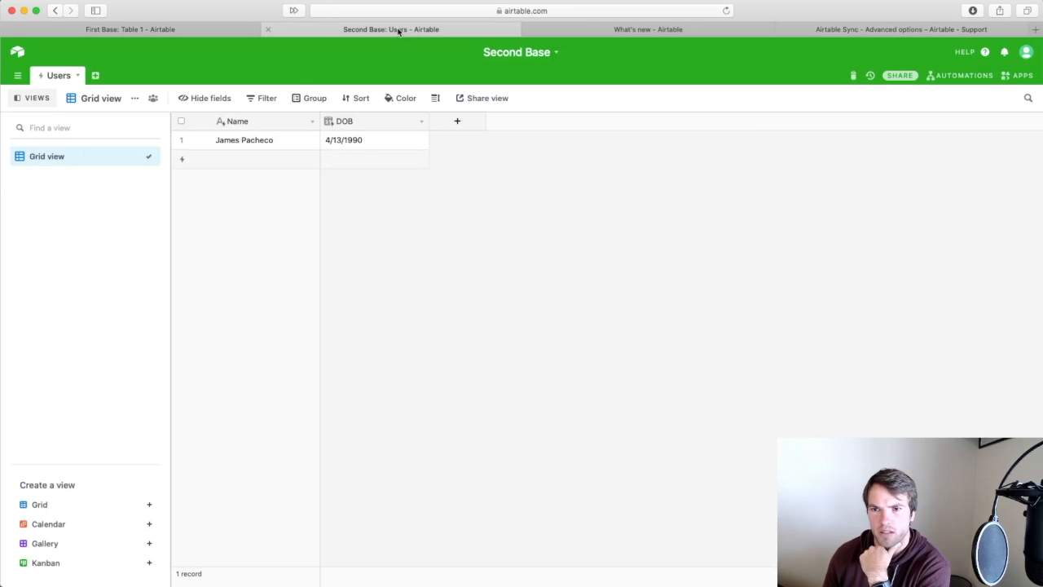
left_click(77, 75)
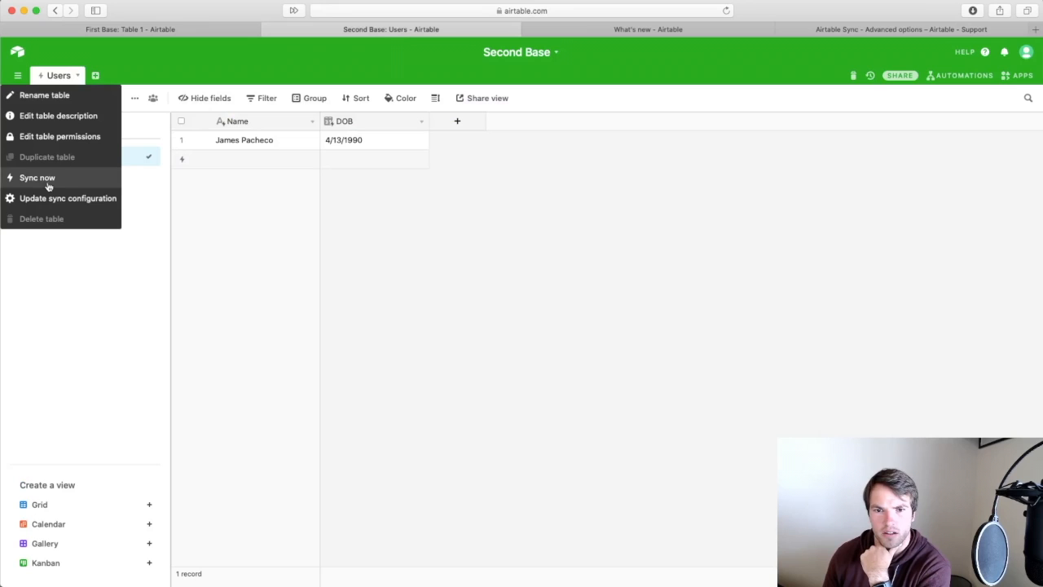
left_click(131, 80)
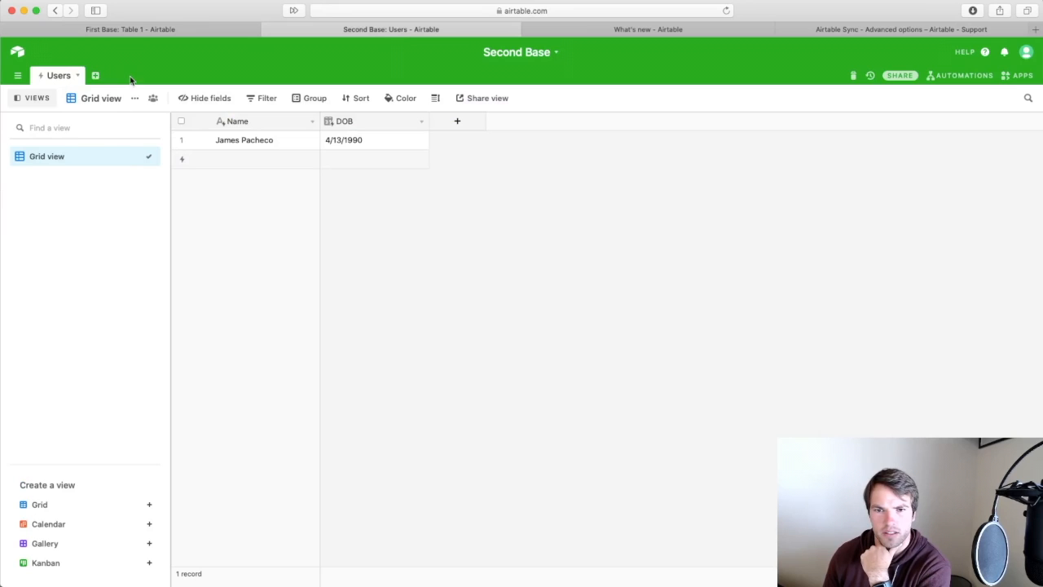
left_click(74, 76)
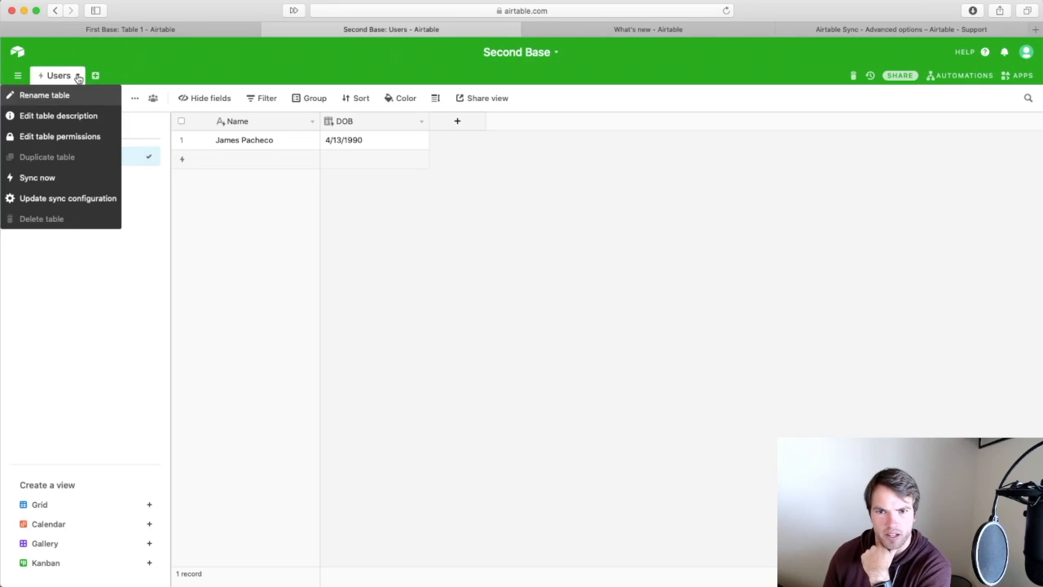
left_click(53, 185)
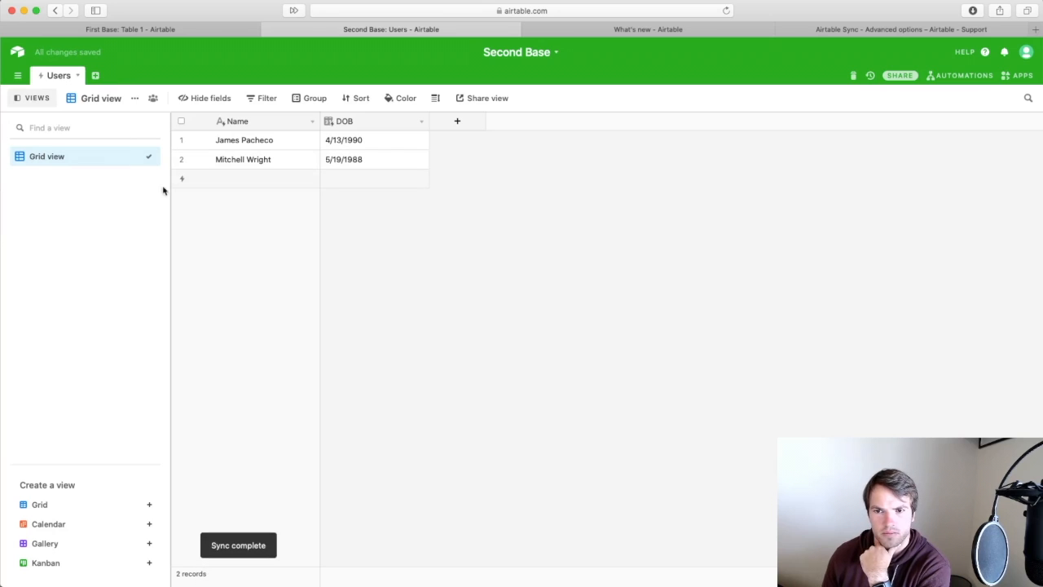
left_click(78, 76)
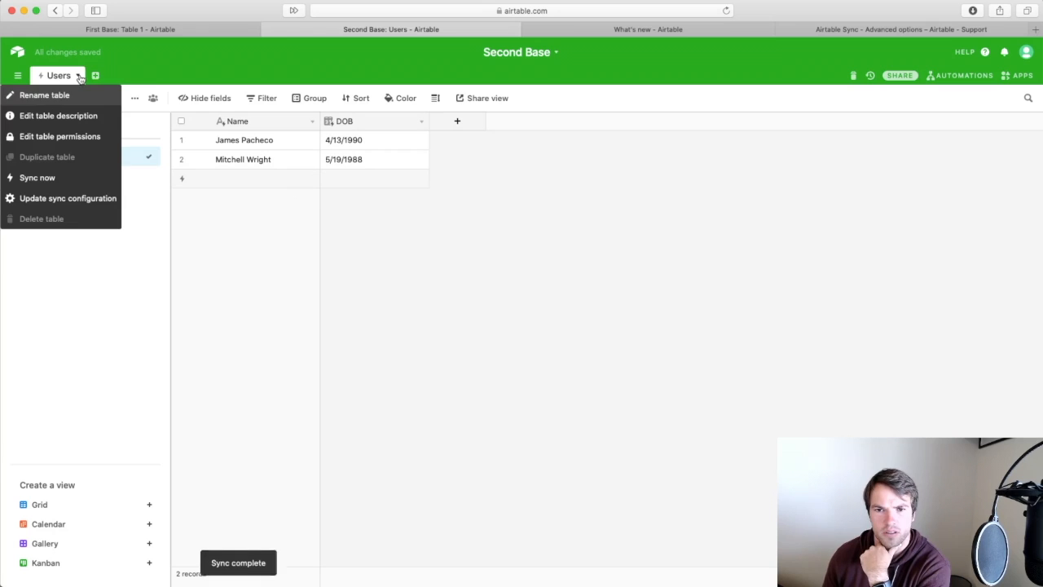
left_click(78, 200)
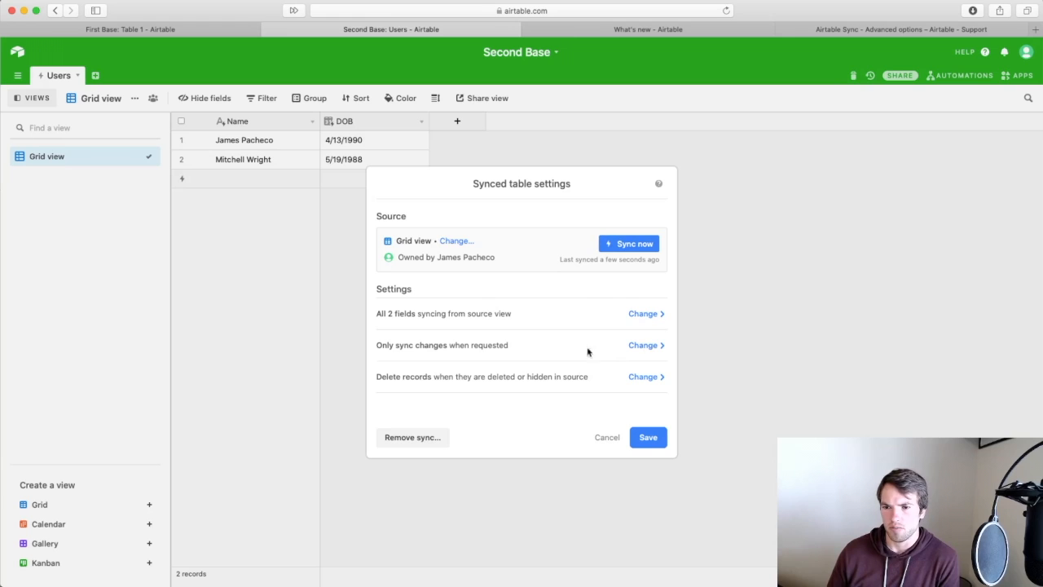
Switch the Users sync to Specific fields with DOB turned off, and save the settings.
left_click(645, 345)
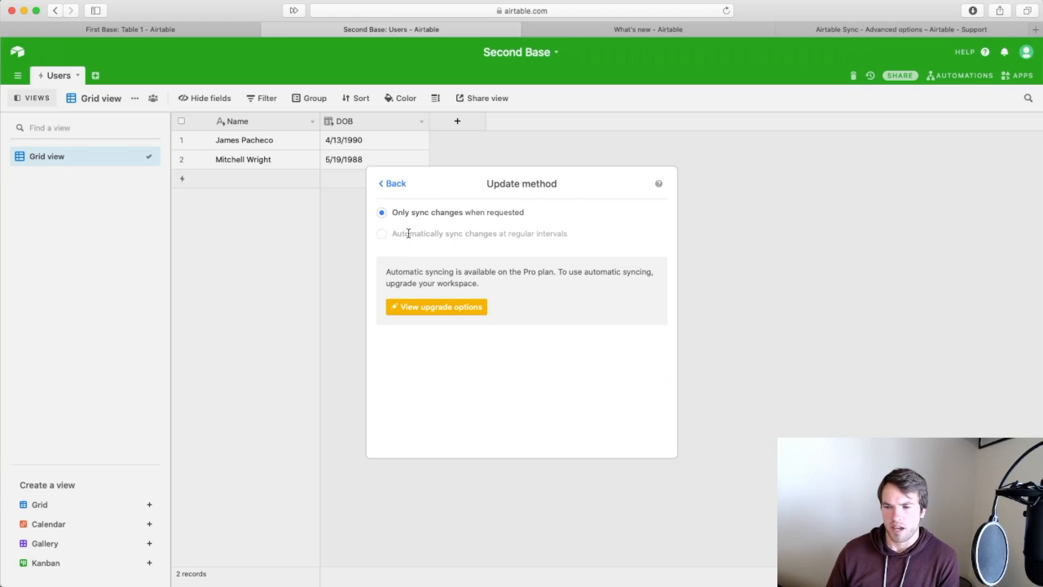
left_click(388, 183)
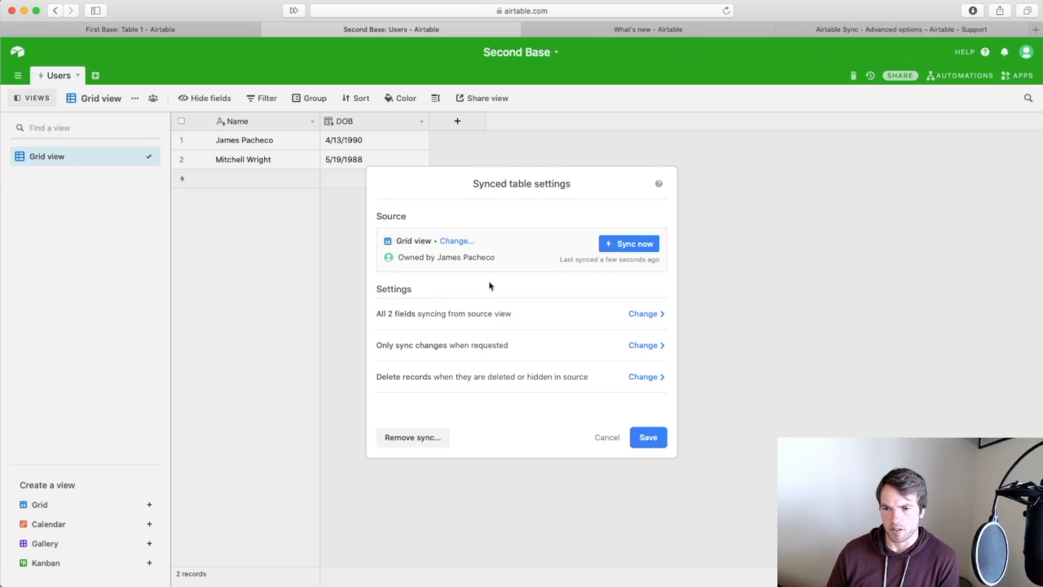
left_click(642, 315)
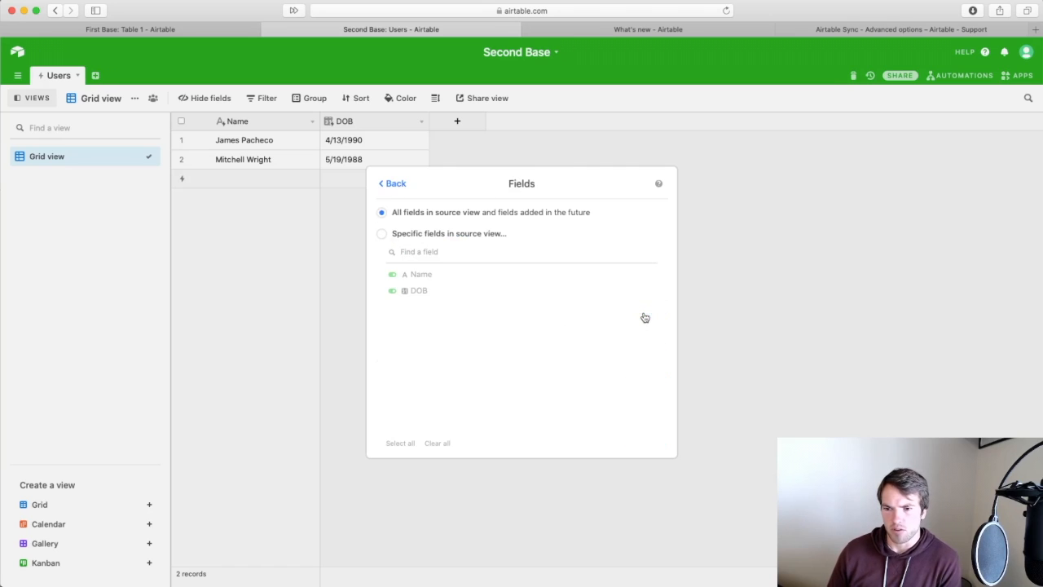
left_click(382, 234)
left_click(392, 293)
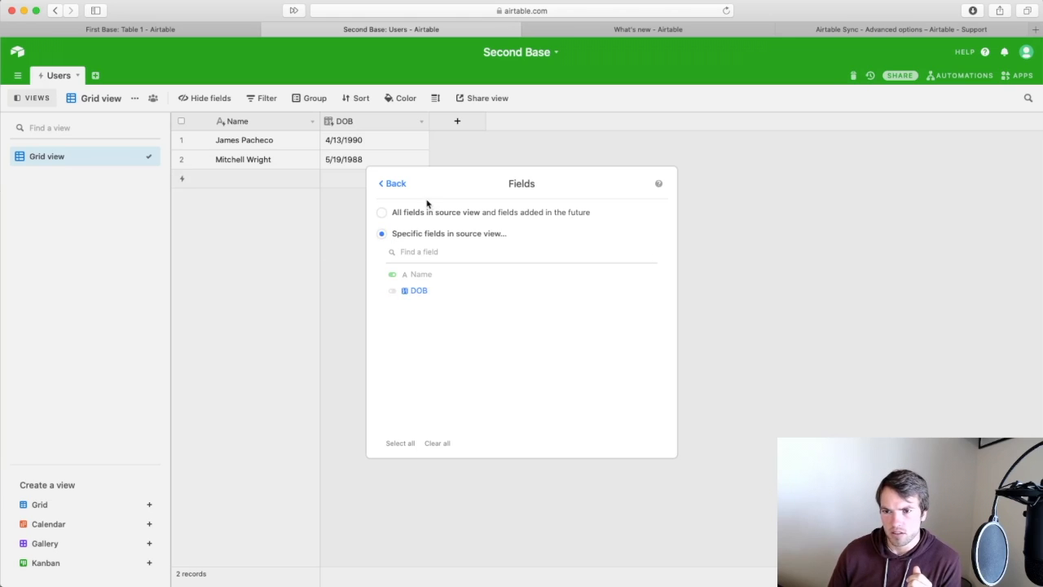
left_click(392, 185)
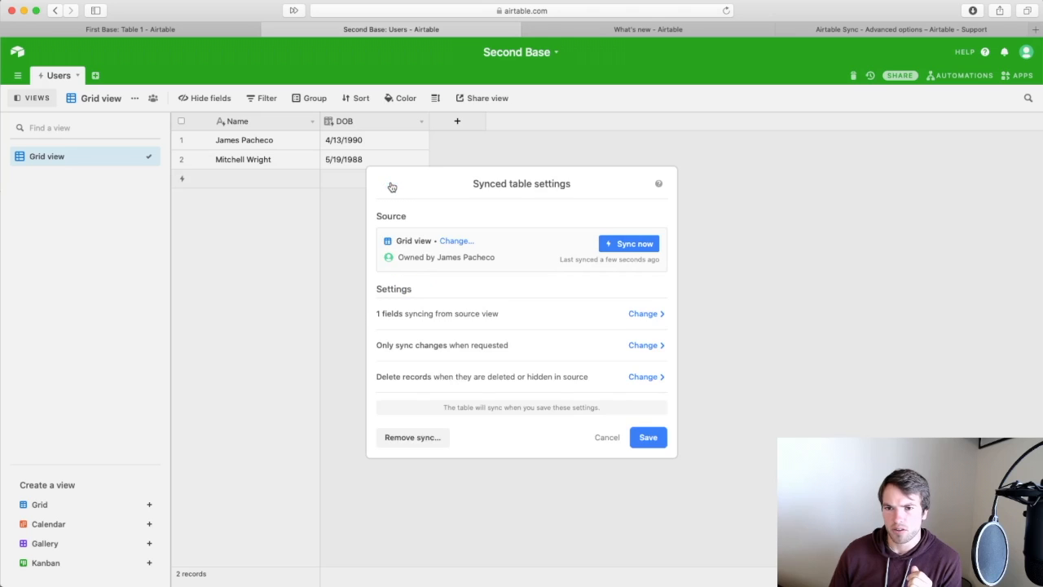
left_click(646, 435)
mouse_move(184, 182)
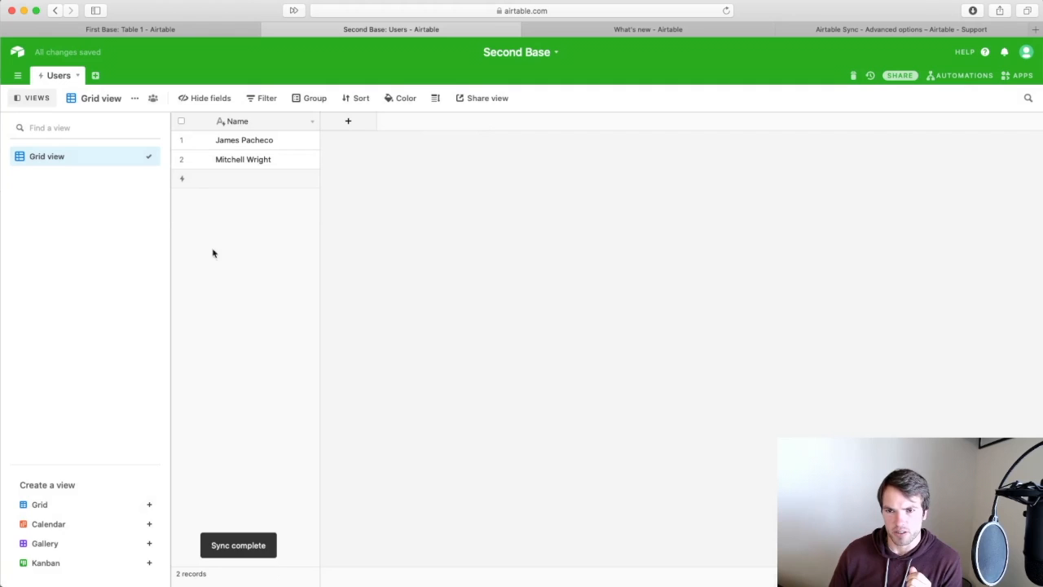
left_click(355, 123)
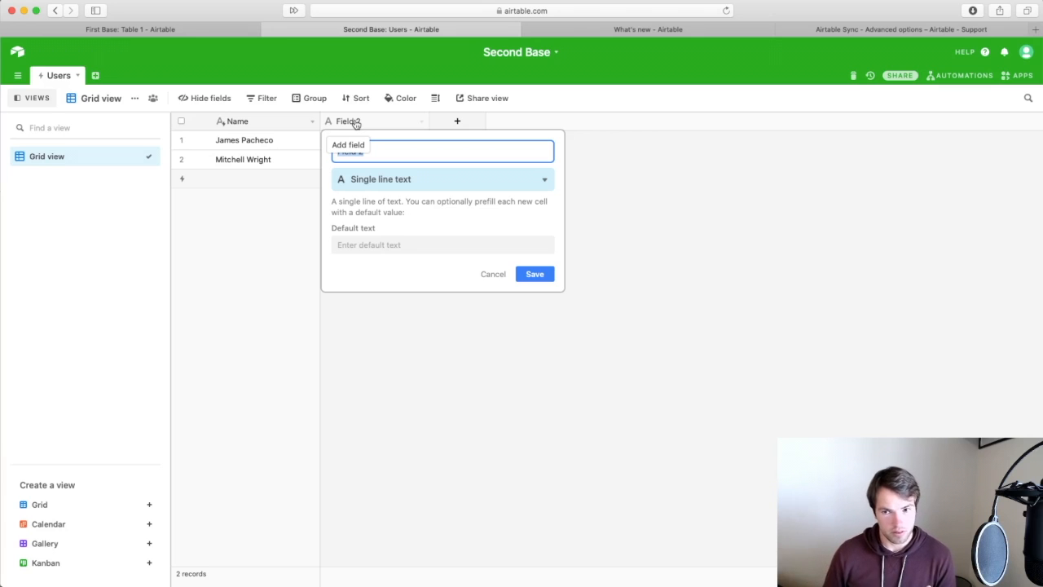
Dismiss Field 2's settings and delete the Field 2 column from the synced Users table.
left_click(496, 274)
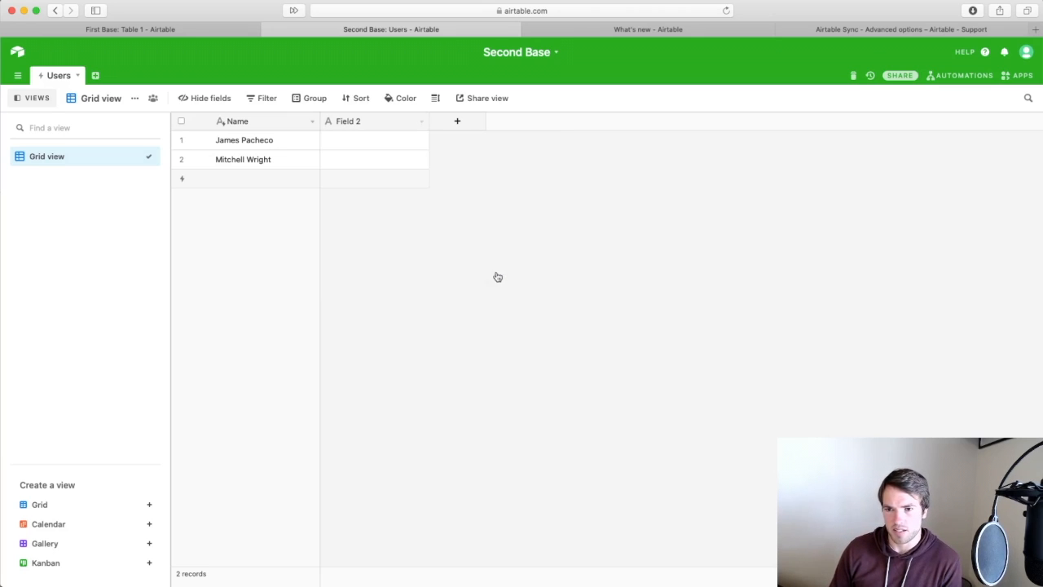
left_click(363, 126)
right_click(359, 122)
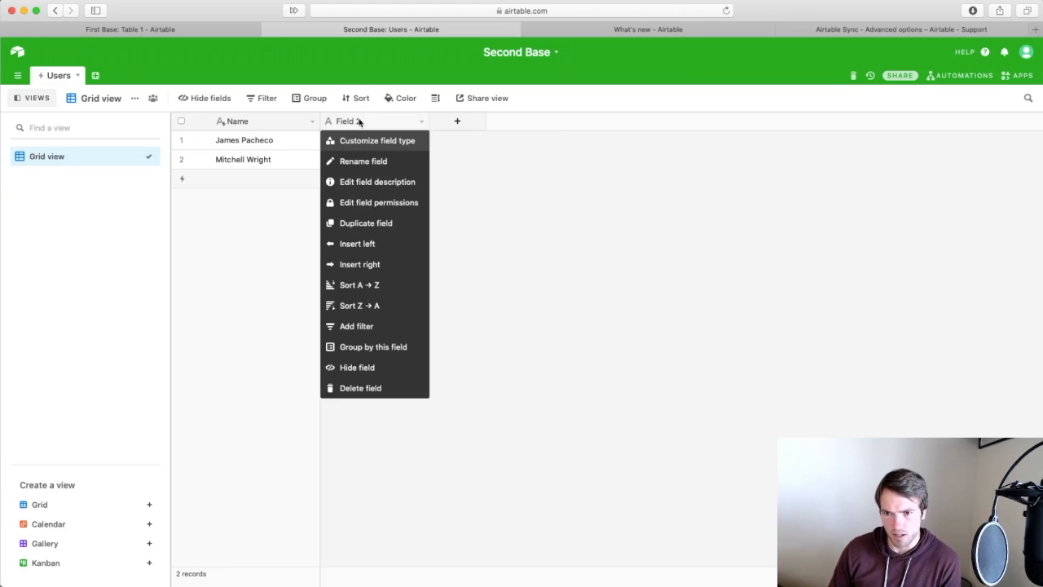
left_click(355, 386)
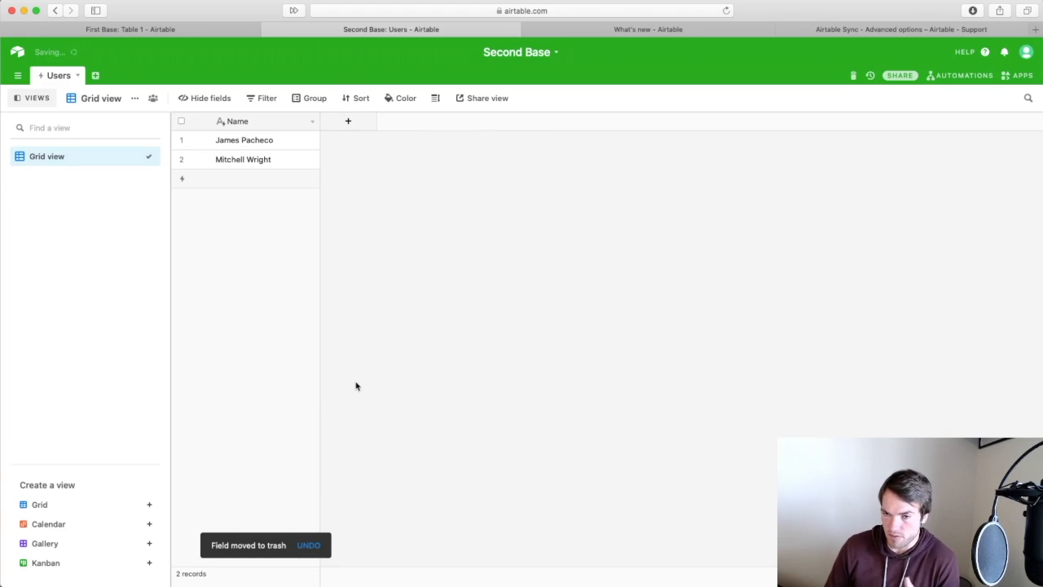
left_click(77, 76)
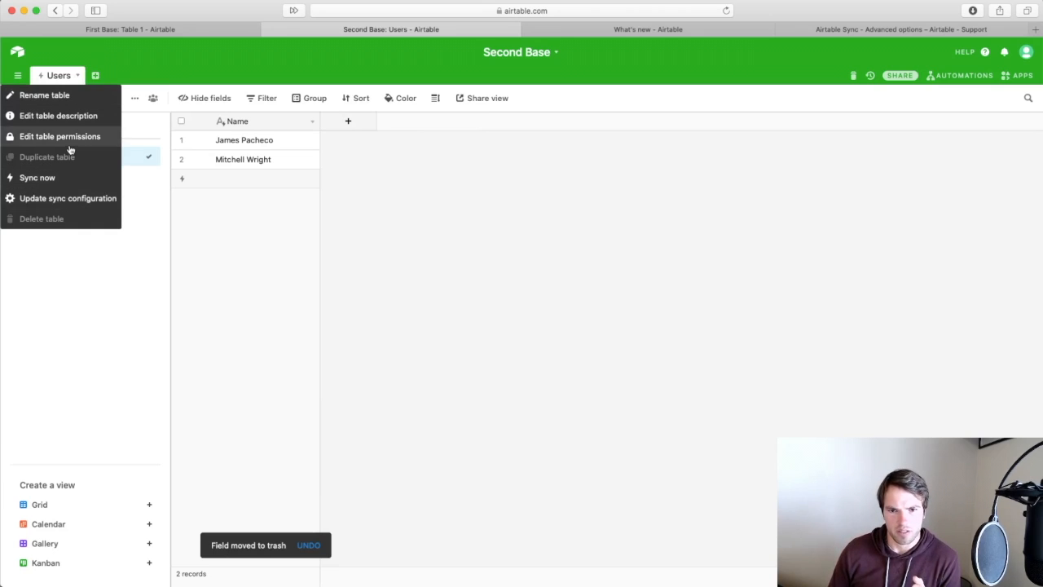
In Update sync configuration, view the Delete records option, then return to the Advanced options article.
left_click(57, 199)
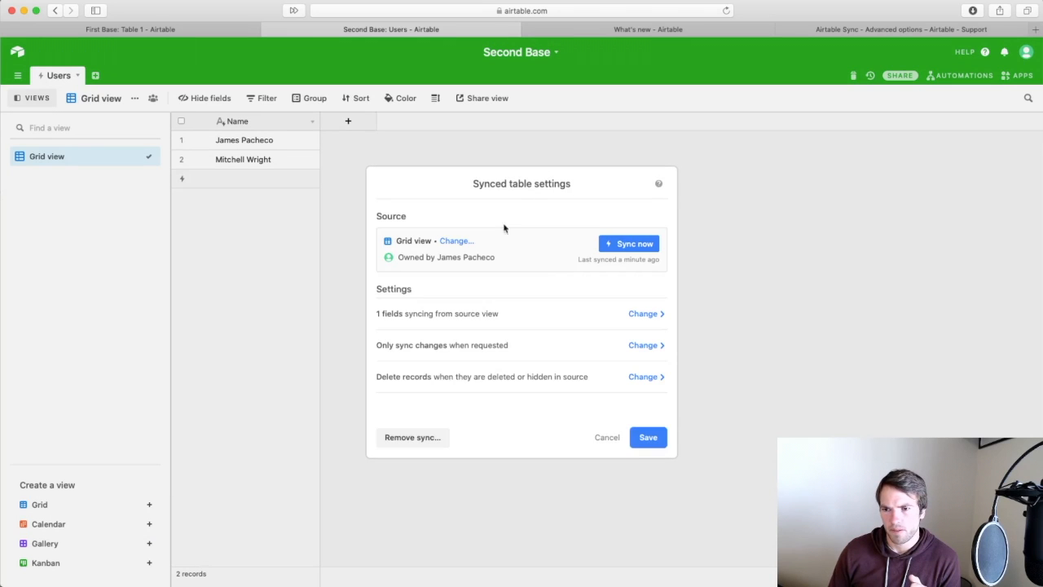
left_click(646, 377)
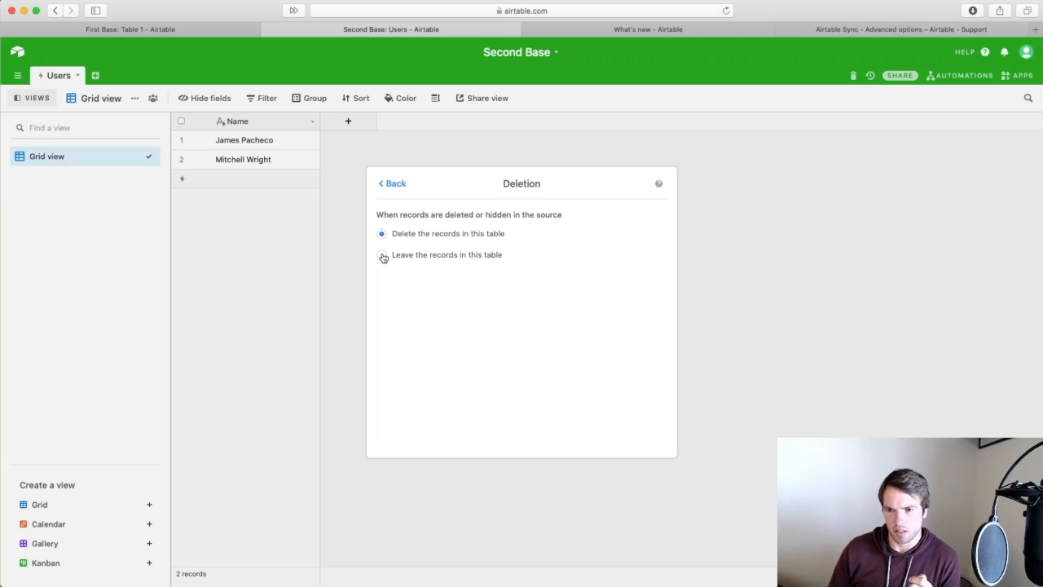
left_click(946, 28)
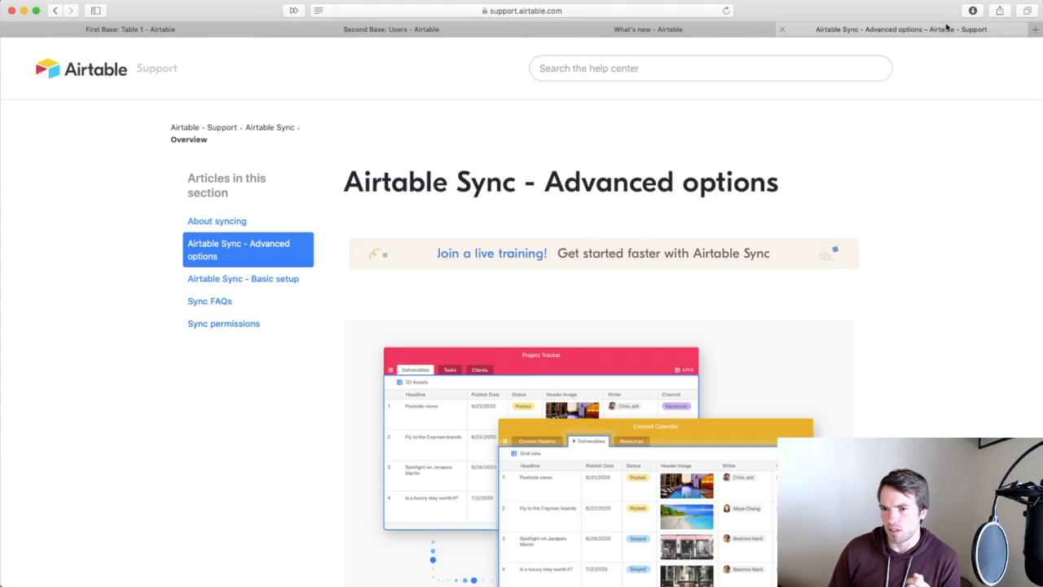
Scroll the Advanced options article, expand and read Open Source Record Button, then return to First Base.
scroll(664, 351, "down", 10)
scroll(664, 356, "down", 9)
scroll(665, 355, "down", 15)
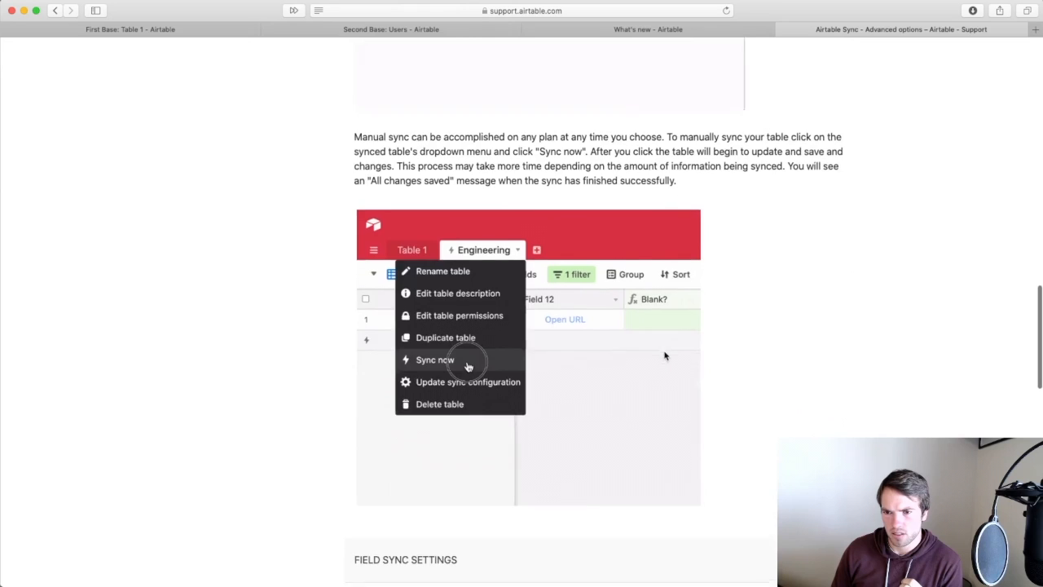
scroll(665, 355, "down", 11)
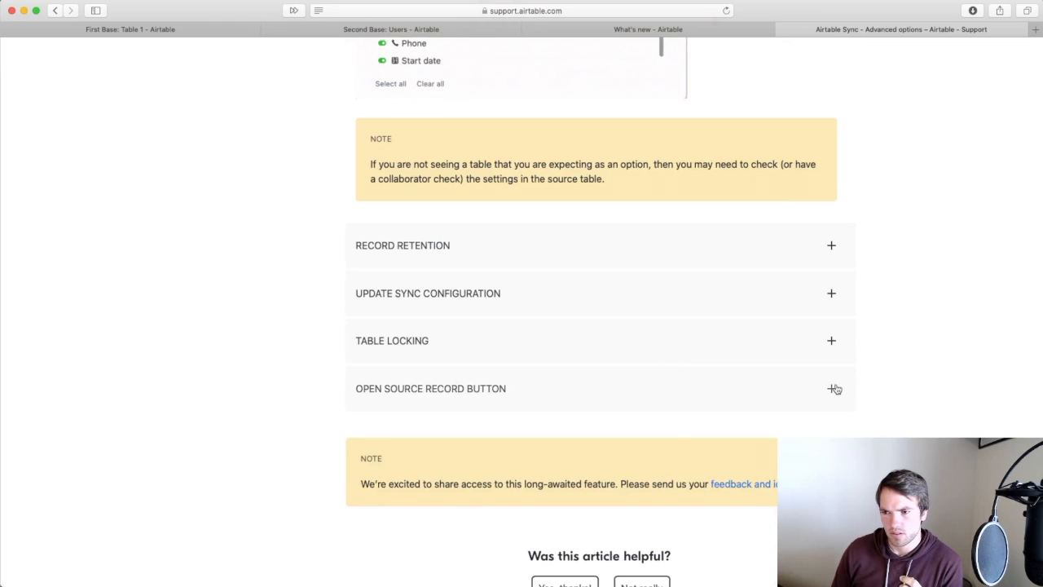
left_click(832, 389)
scroll(832, 388, "down", 1)
scroll(798, 359, "down", 5)
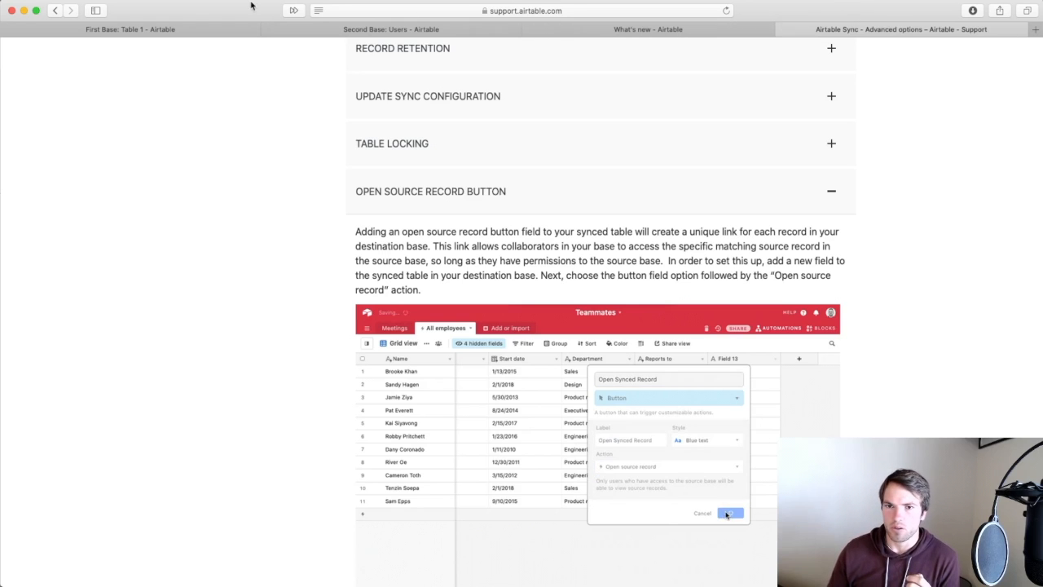
left_click(192, 28)
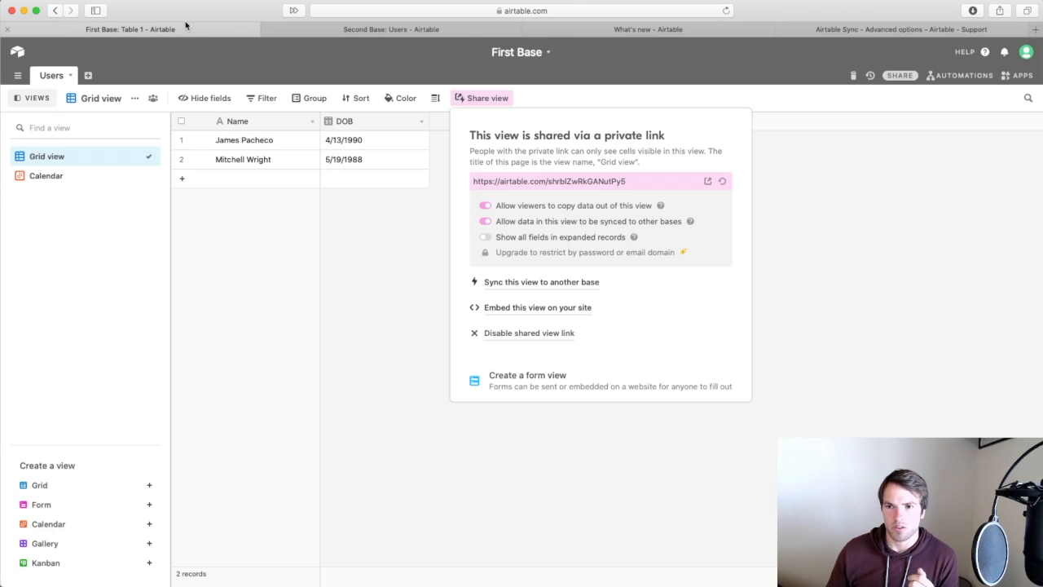
Draft a Button field 'Open Source' in First Base's Users table with label 'Open Source Record'.
left_click(446, 171)
left_click(466, 122)
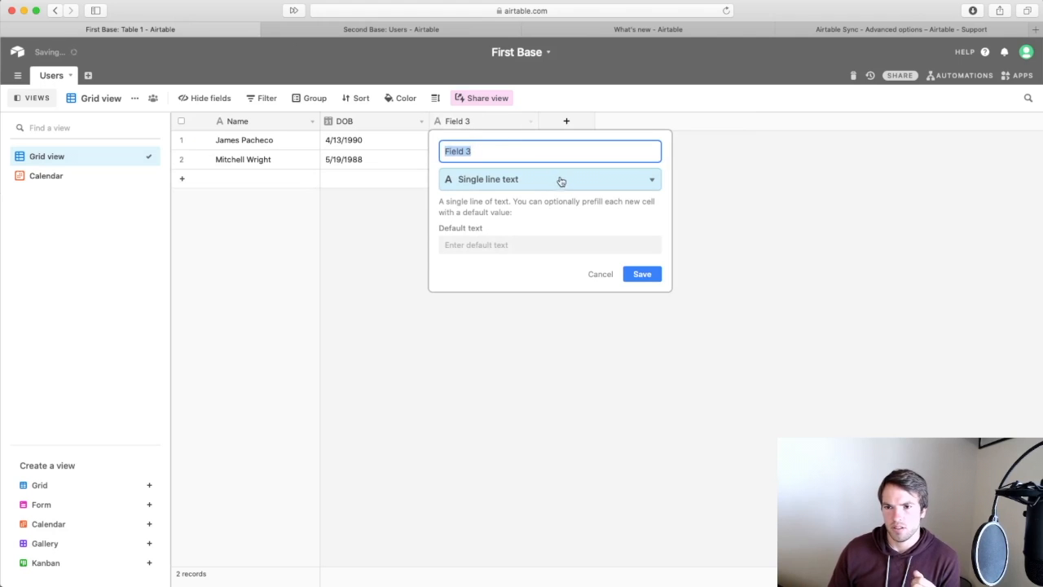
type("Open Source")
left_click(629, 187)
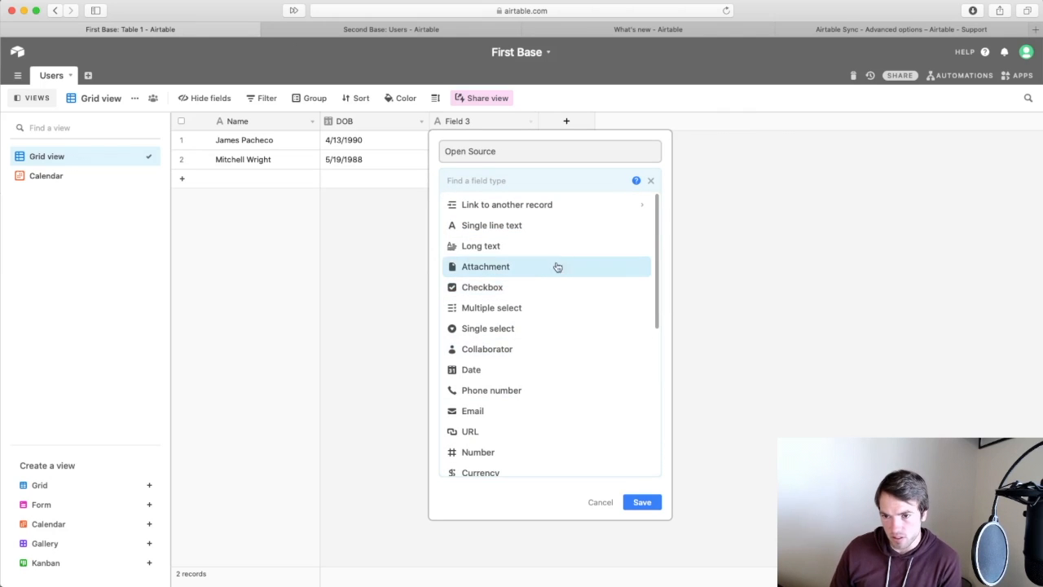
type("butt")
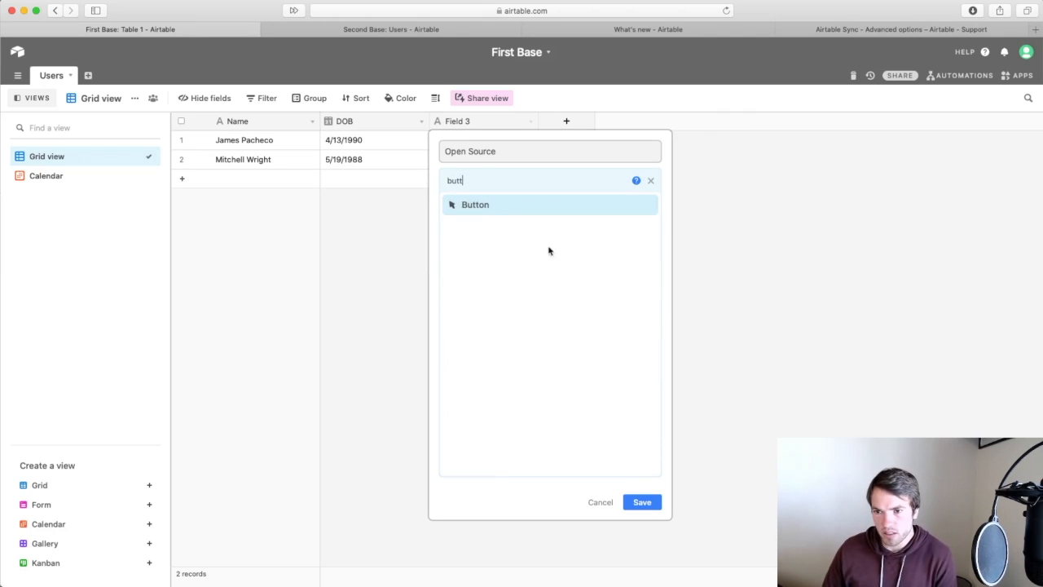
left_click(483, 208)
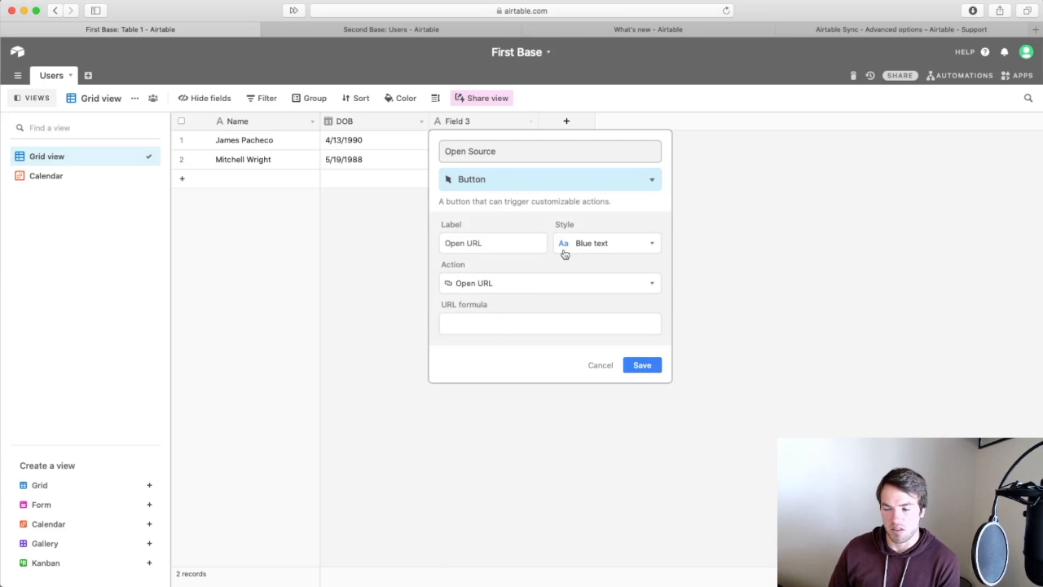
left_click(524, 244)
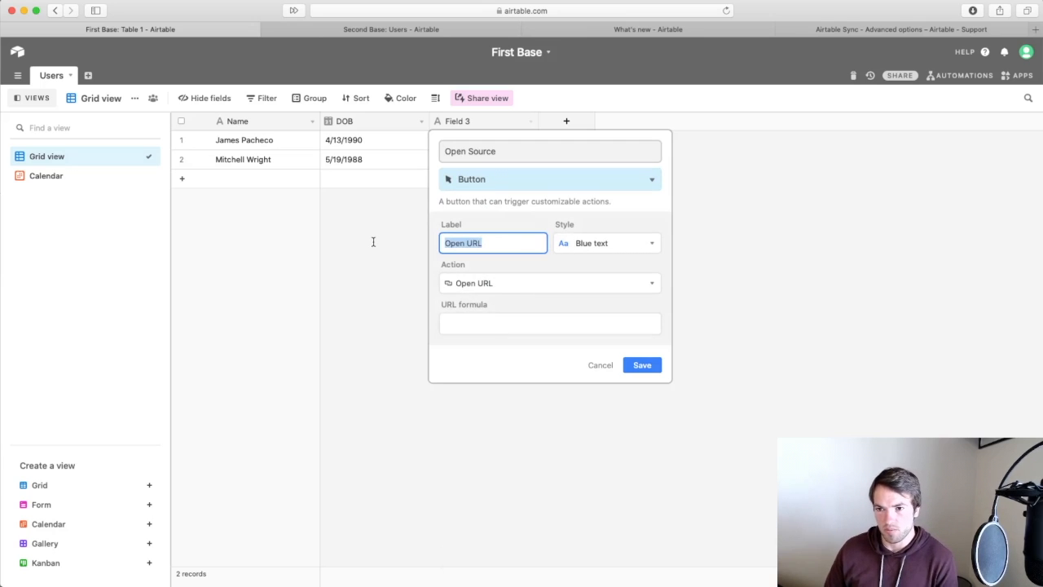
type("Open Source Record")
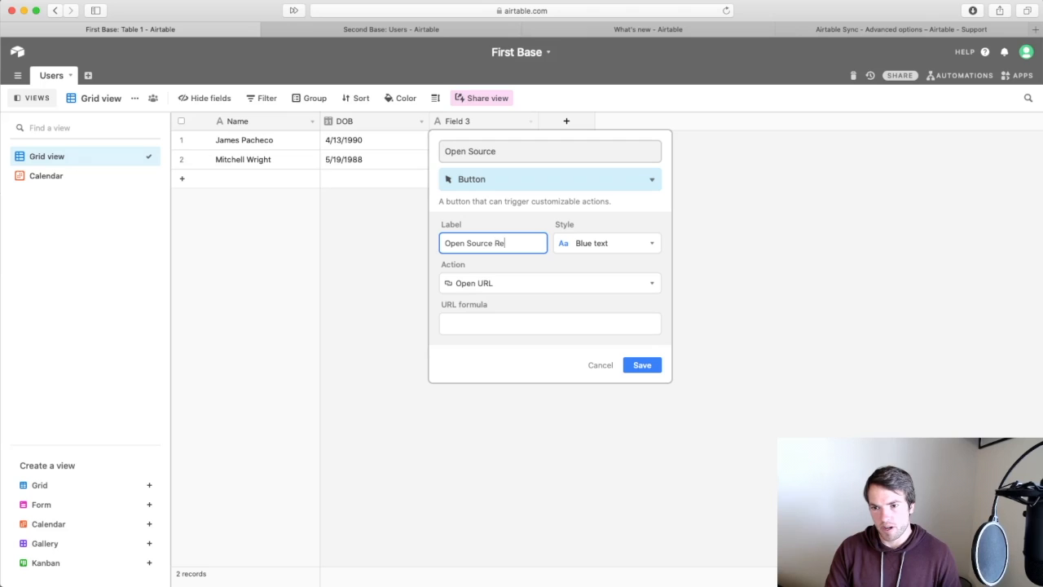
Search the button actions for 'sour', 'rec' and 'syn', then return to the sync support article.
left_click(532, 285)
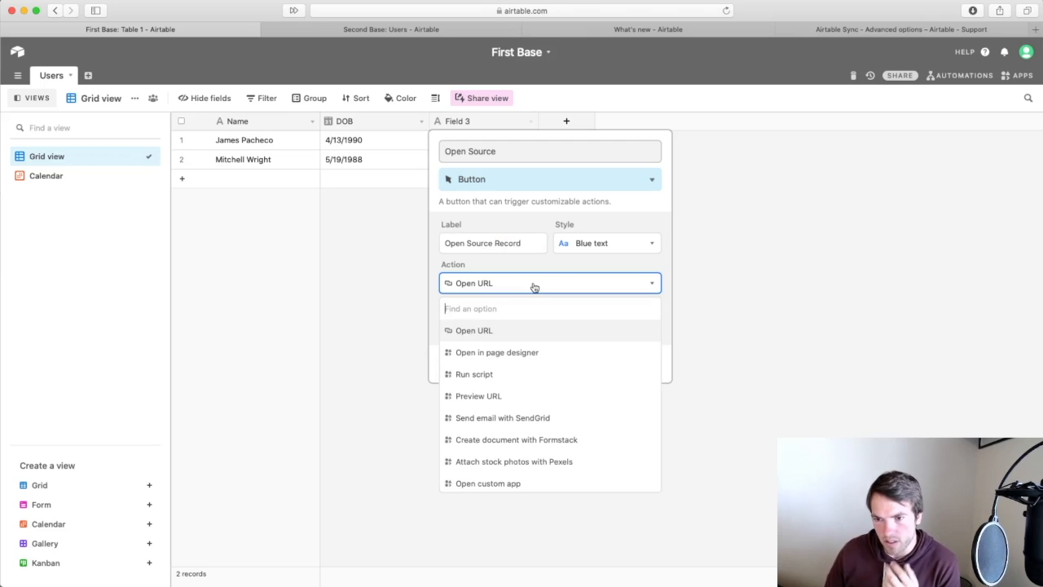
left_click(519, 331)
left_click(653, 285)
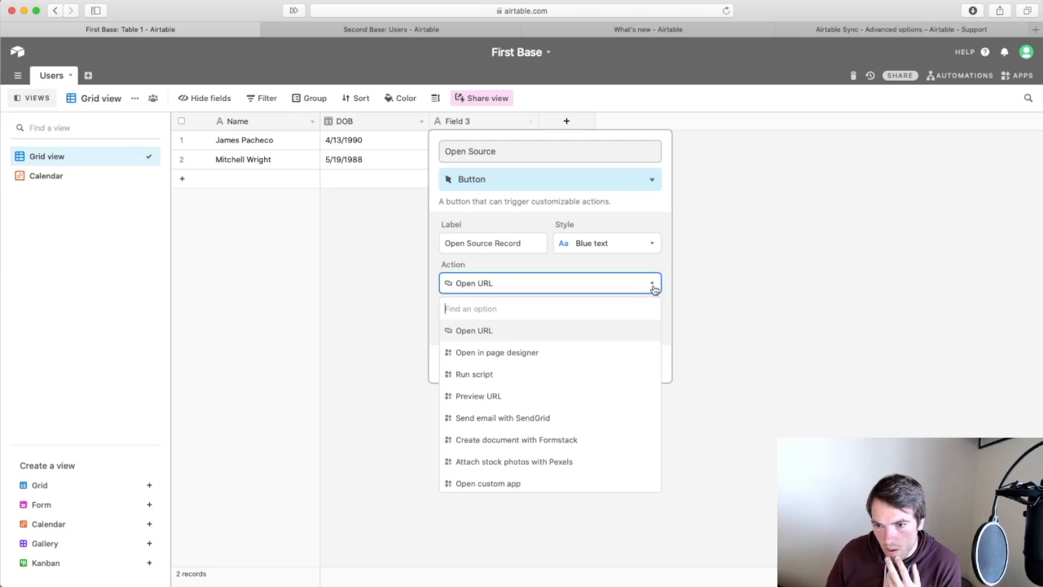
type("sour")
key("BackSpace")
key("BackSpace")
key("BackSpace")
key("BackSpace")
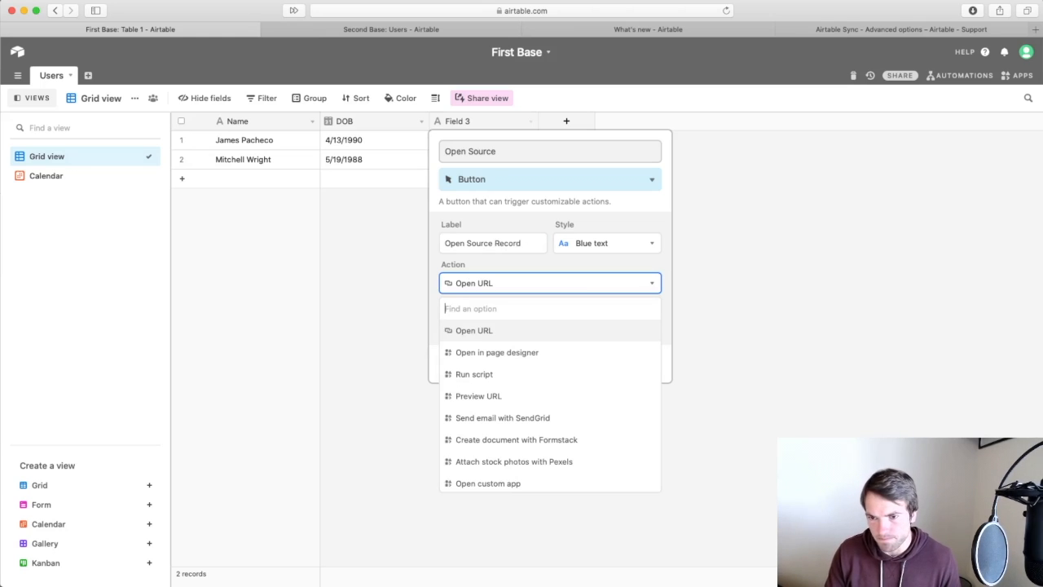
type("rec")
key("BackSpace")
key("BackSpace")
key("BackSpace")
type("syn")
key("BackSpace")
key("BackSpace")
key("BackSpace")
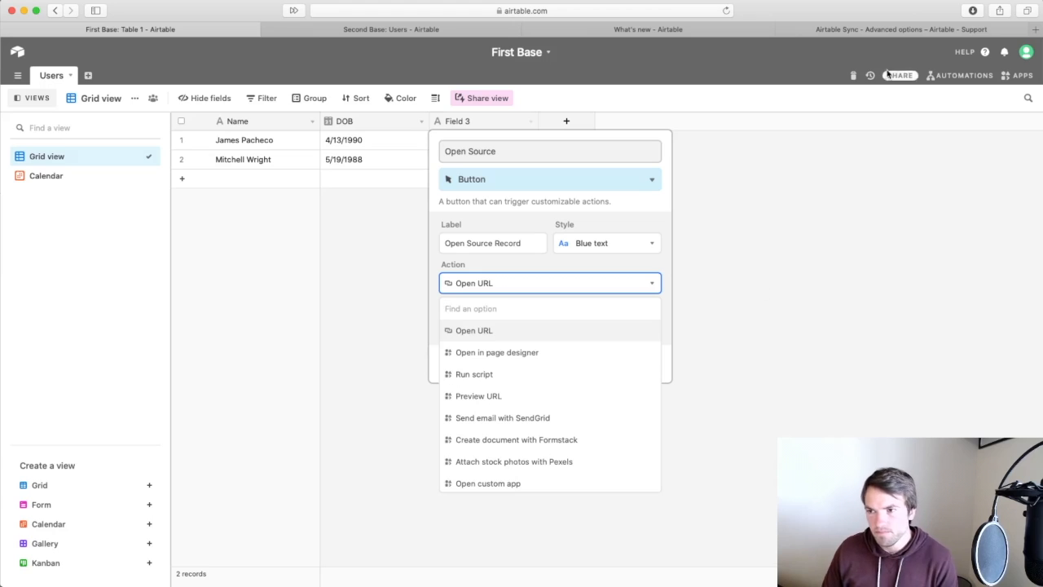
left_click(900, 29)
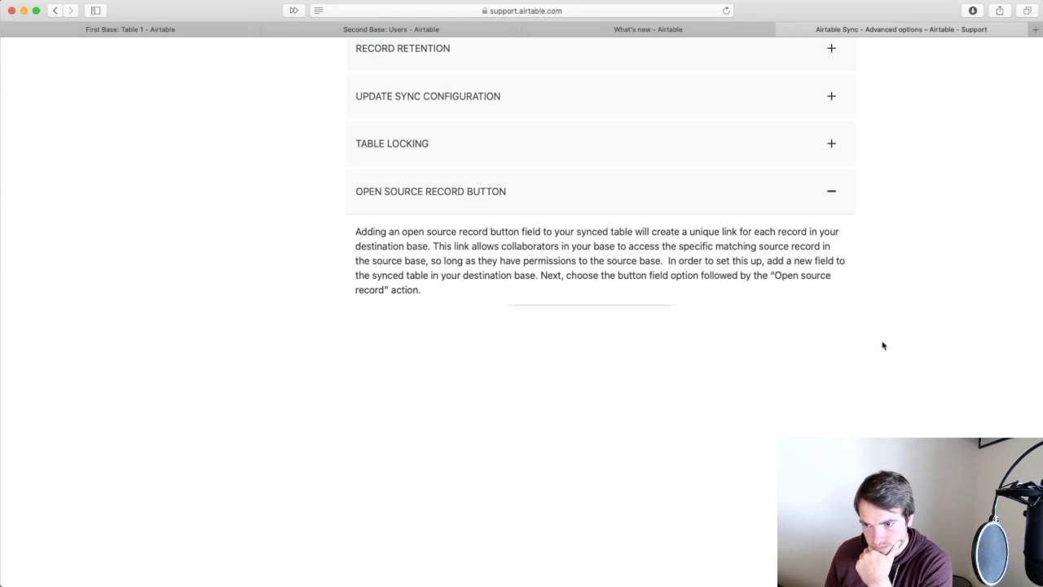
Expand and read the Open Source Record Button section, then return to First Base.
left_click(828, 199)
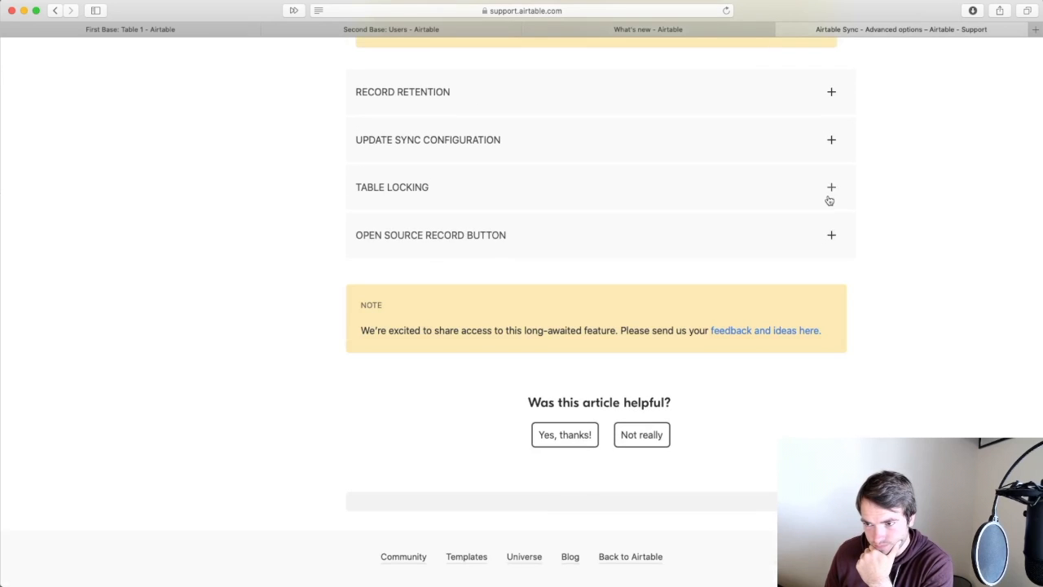
left_click(827, 200)
left_click(829, 189)
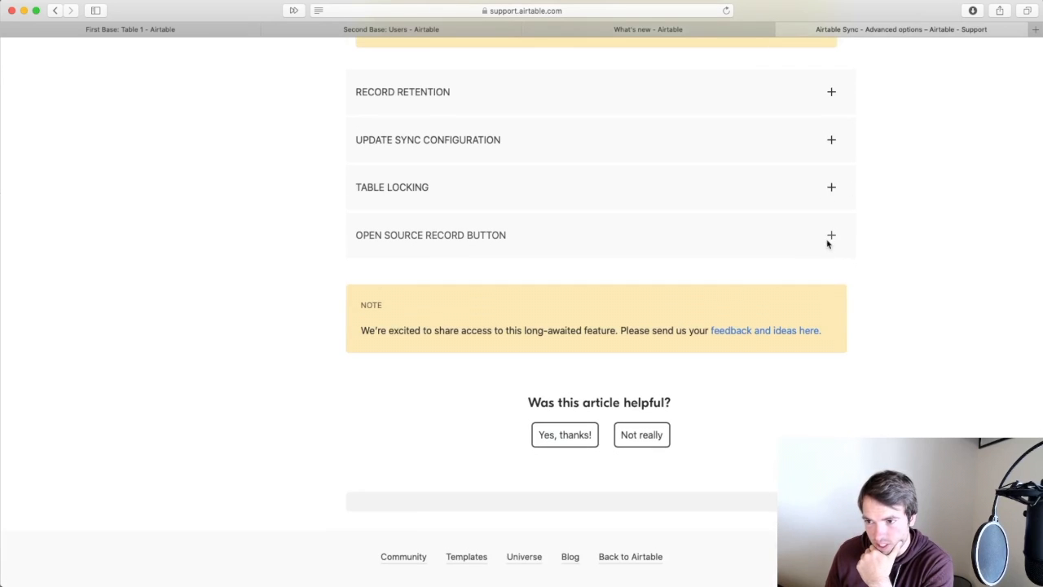
left_click(831, 236)
scroll(1036, 363, "down", 3)
scroll(1035, 364, "down", 3)
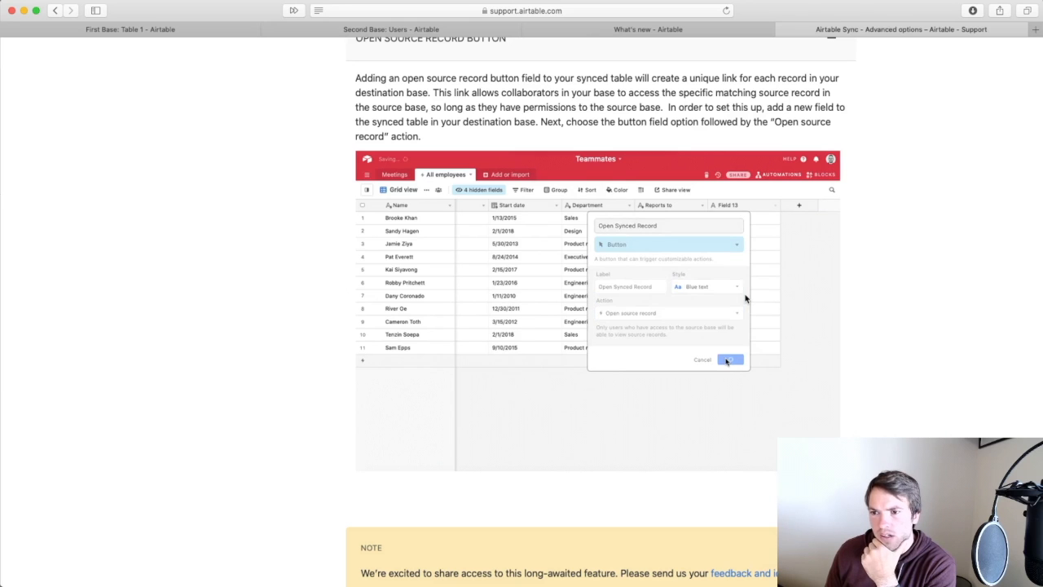
left_click(673, 33)
left_click(179, 29)
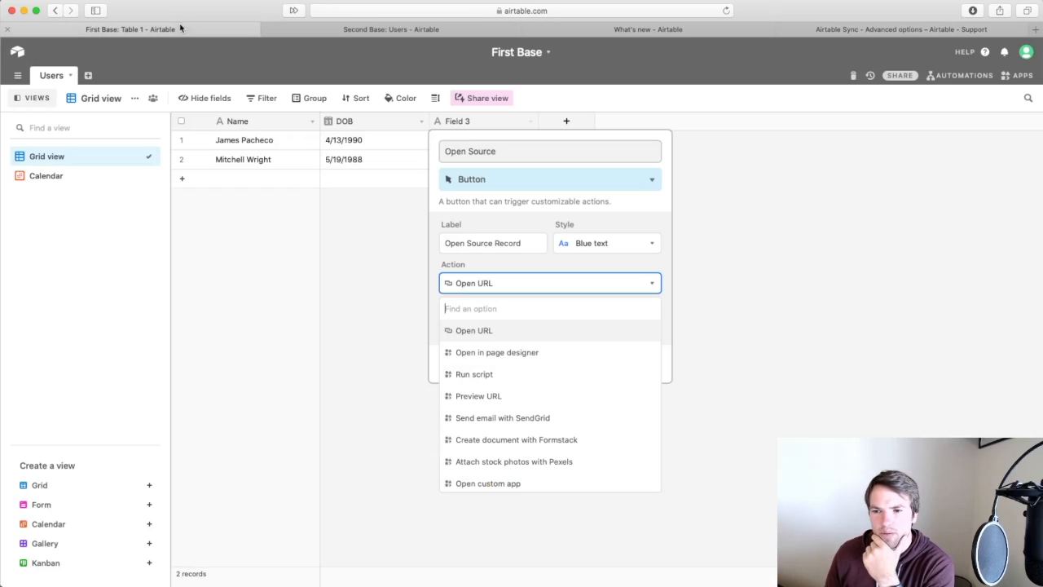
Review the Open Source button's colour styles and action list, keeping Open URL.
left_click(632, 261)
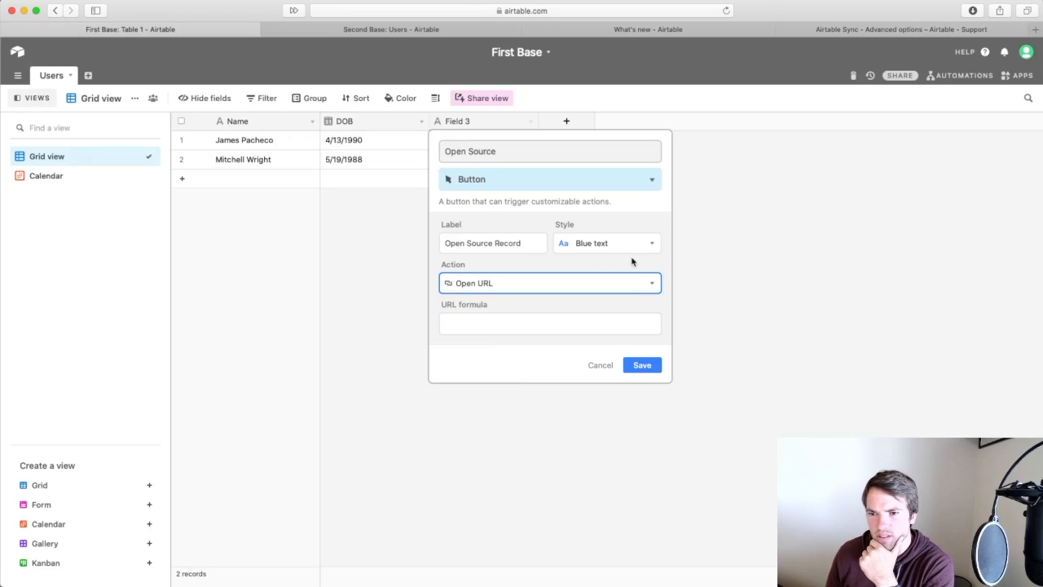
left_click(635, 249)
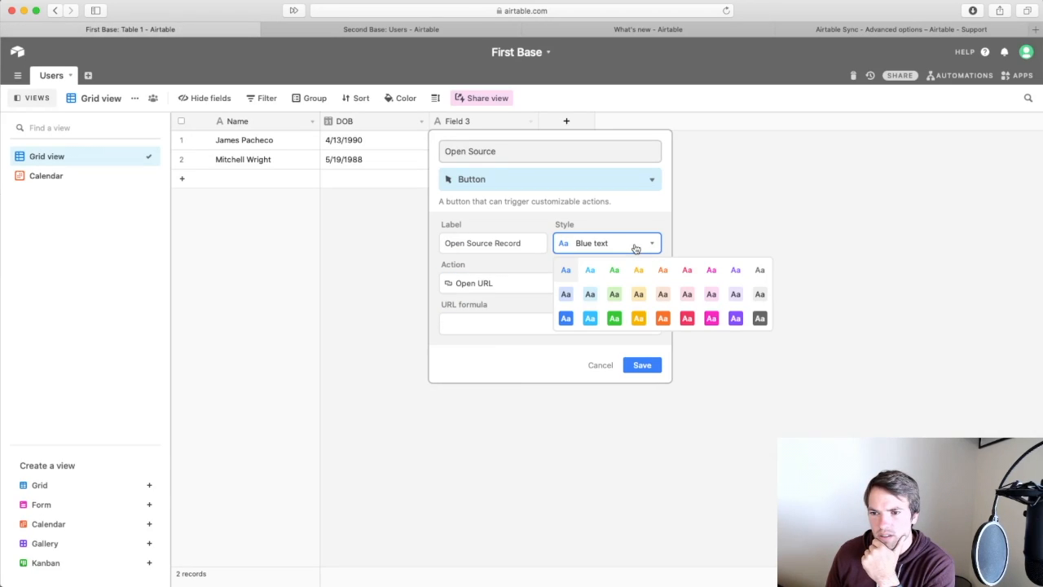
key("Escape")
left_click(562, 283)
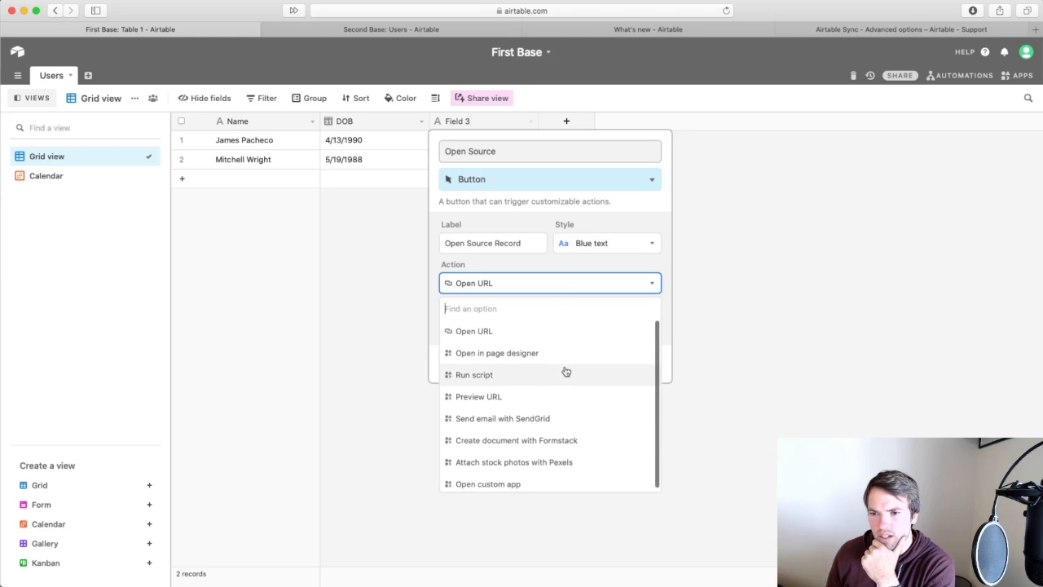
left_click(574, 294)
left_click(574, 294)
left_click(573, 290)
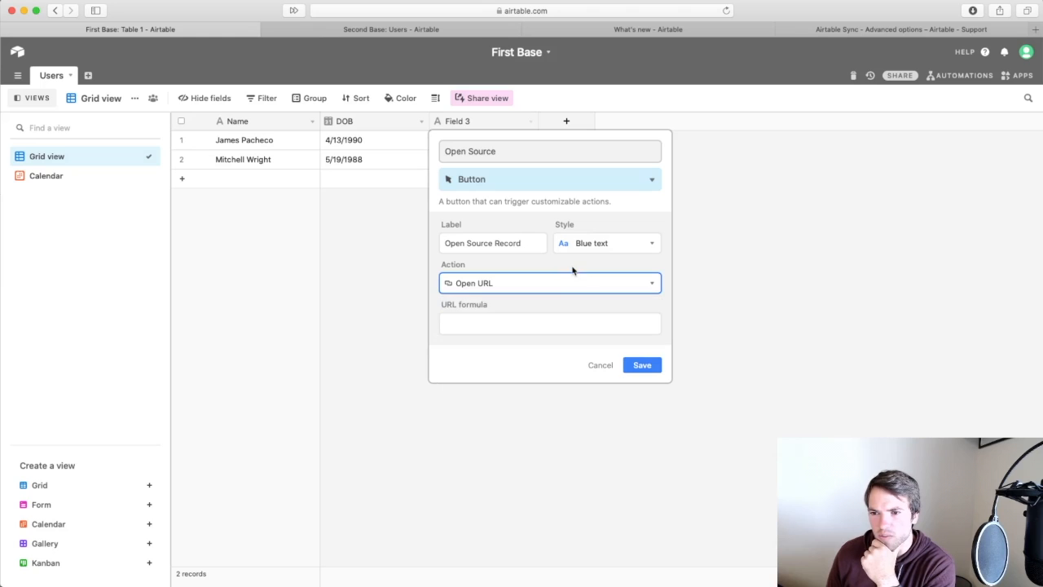
Check the sync support article and What's new page, then come back to First Base.
left_click(867, 37)
scroll(706, 252, "up", 2)
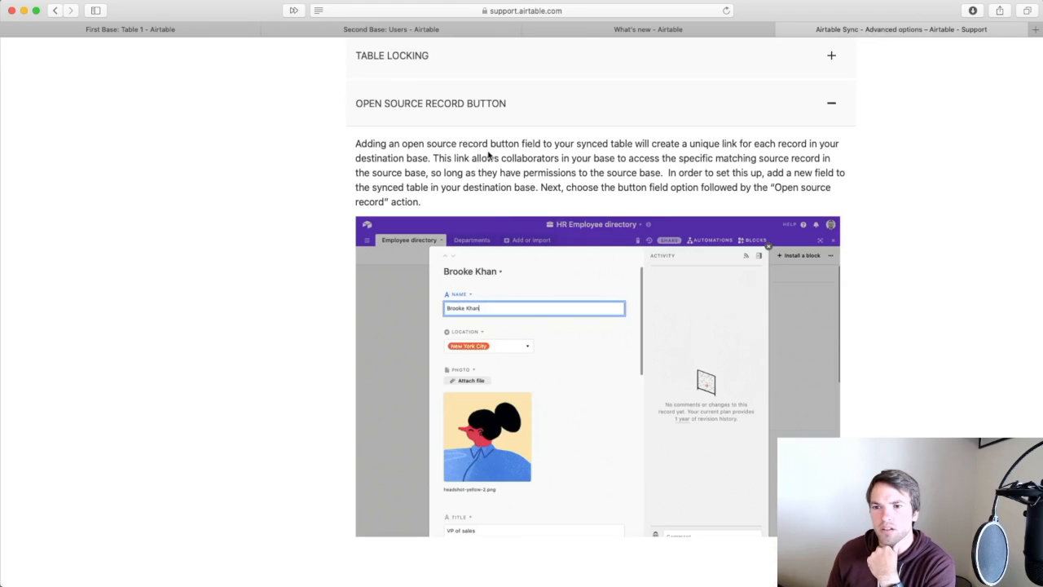
left_click(625, 31)
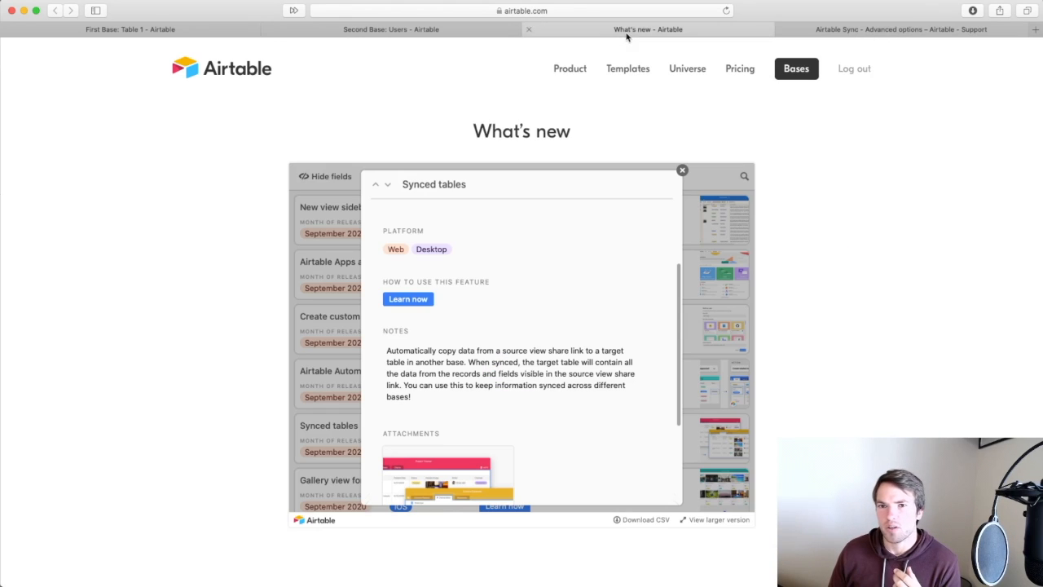
left_click(155, 29)
Discard the draft button field without saving and delete the empty Field 3.
left_click(801, 260)
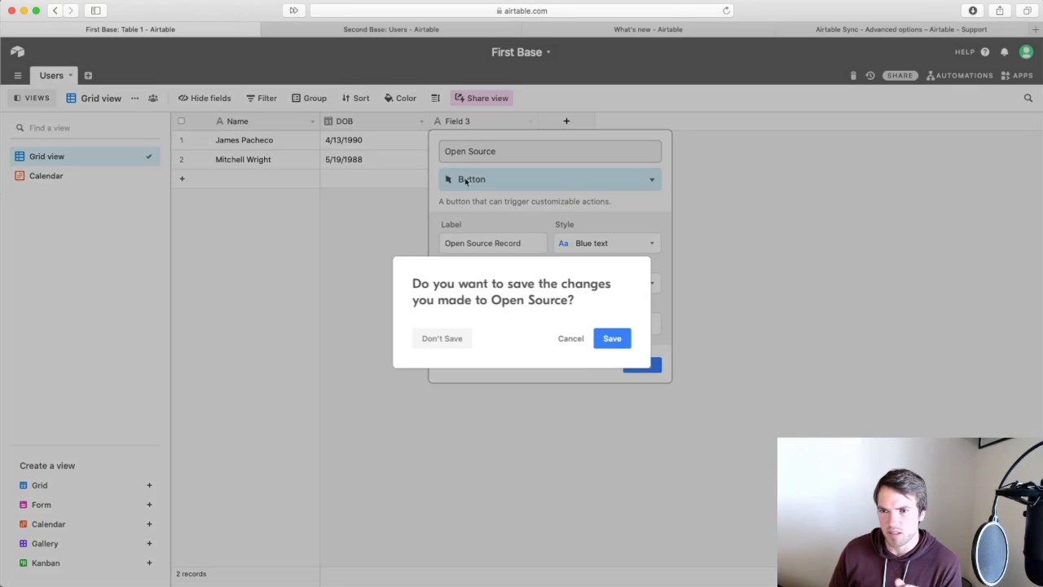
left_click(468, 337)
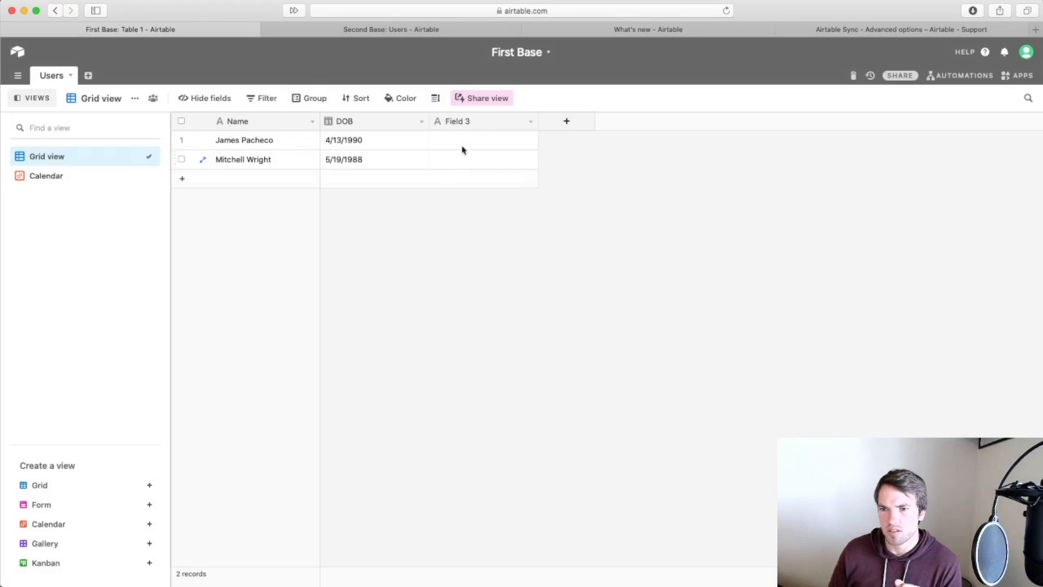
right_click(468, 122)
left_click(485, 388)
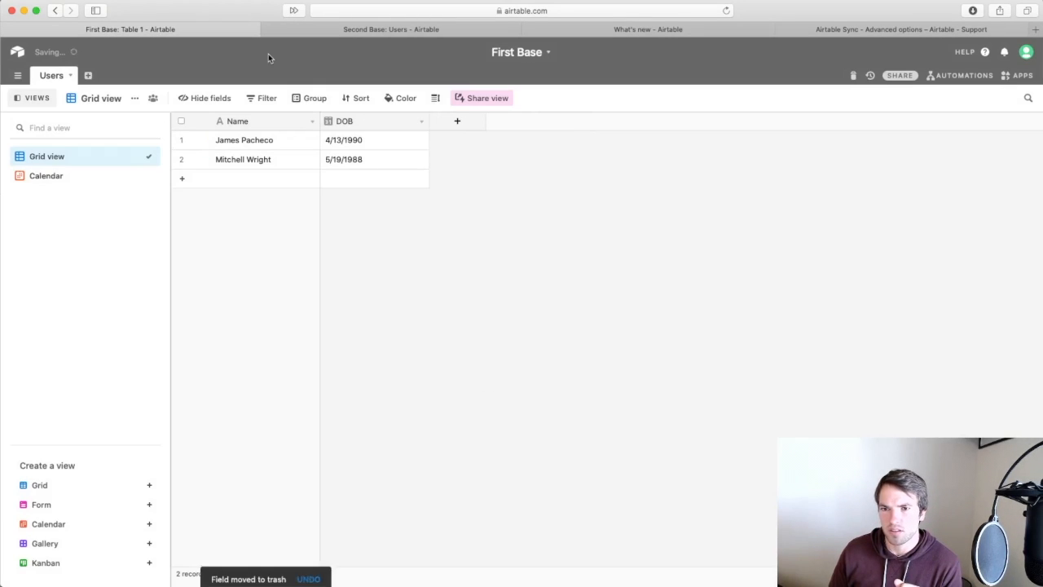
Set Second Base's synced Users table to sync All fields in the source view, and save.
left_click(348, 32)
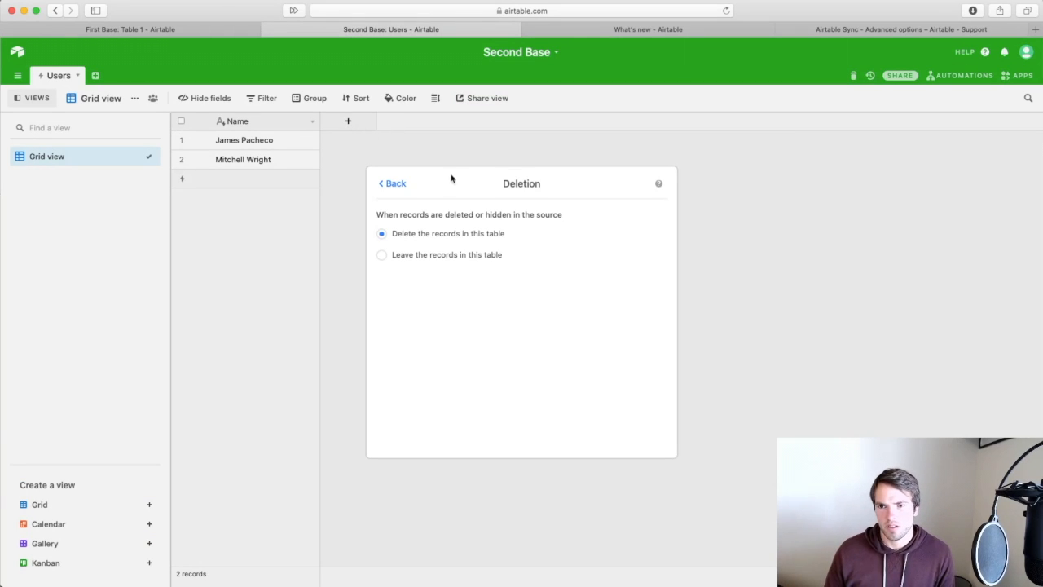
left_click(395, 184)
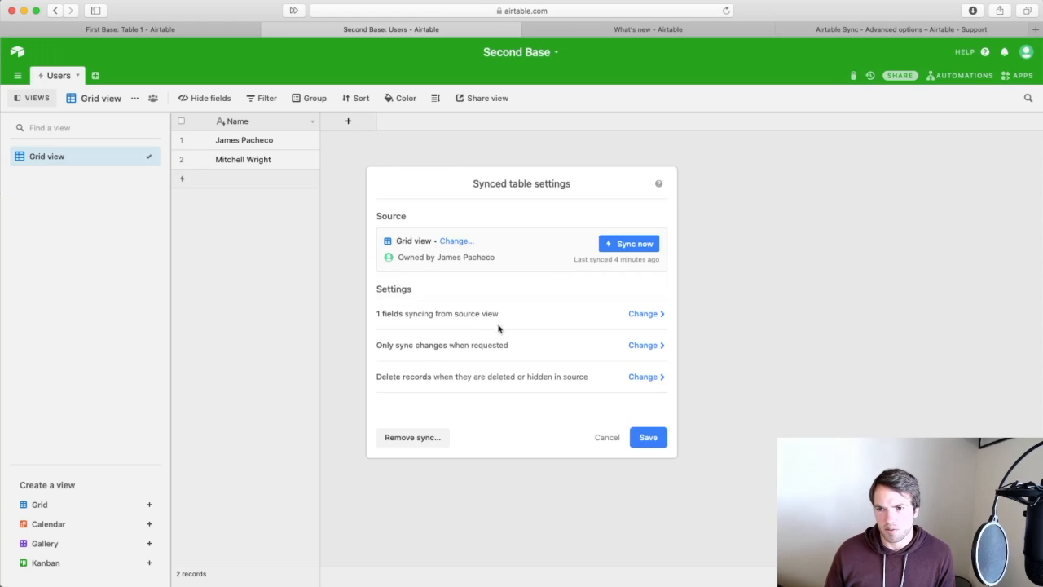
left_click(641, 315)
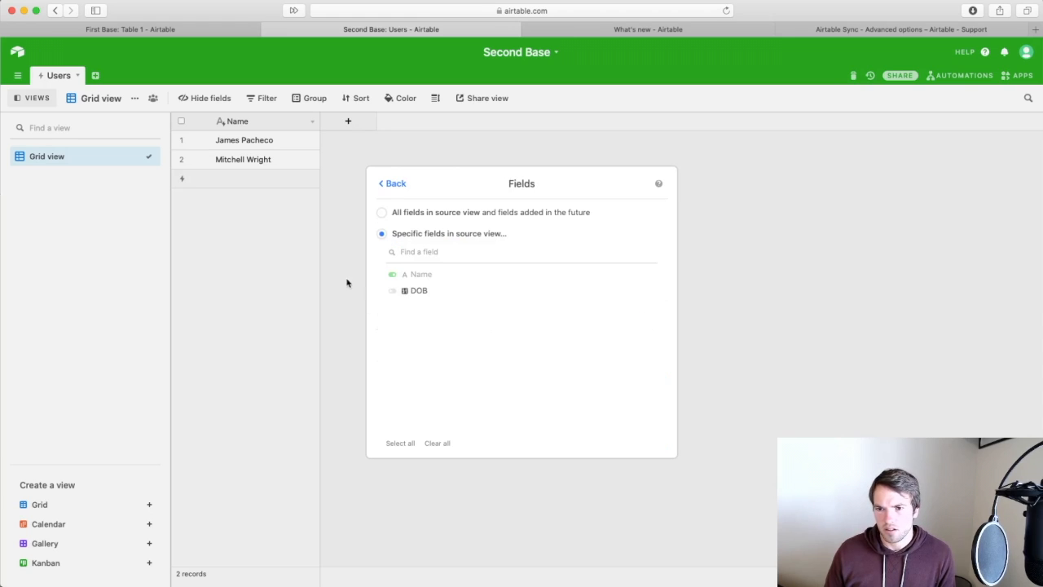
left_click(381, 212)
left_click(391, 184)
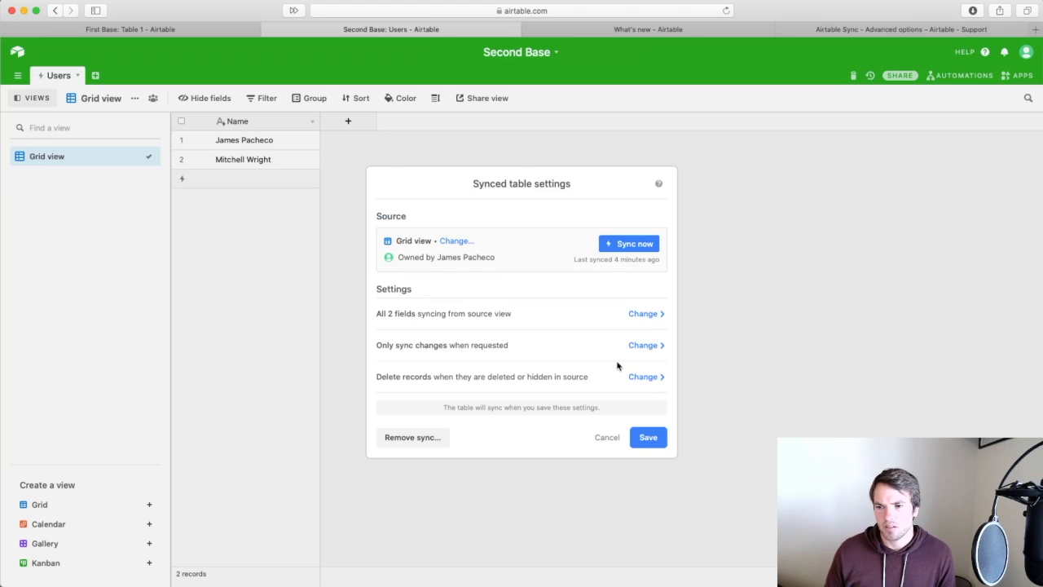
left_click(648, 437)
left_click(459, 128)
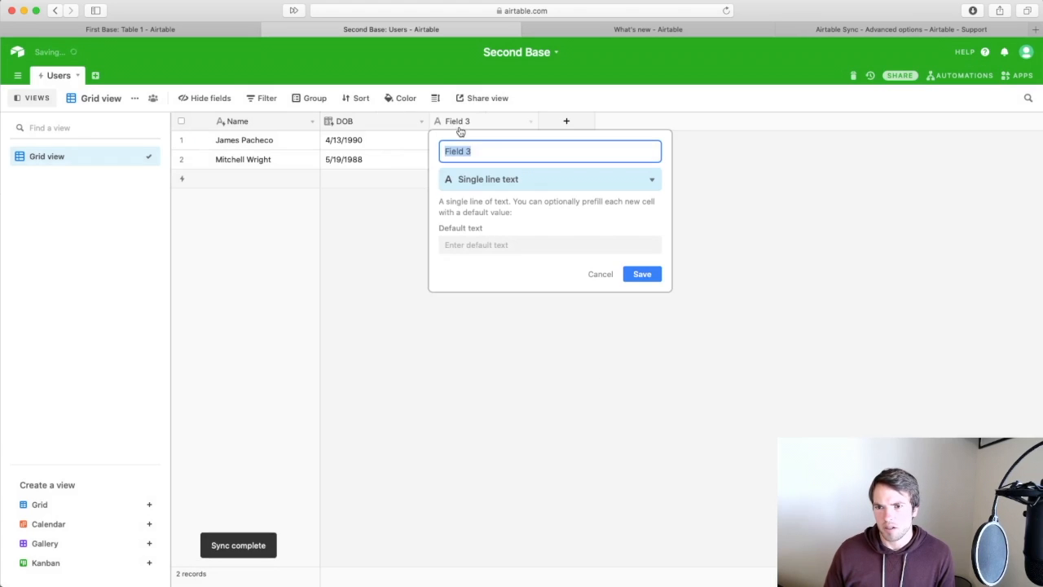
Add a Button field 'Open Source Record' with the 'Open source record' action and save it.
type("Open Source Record")
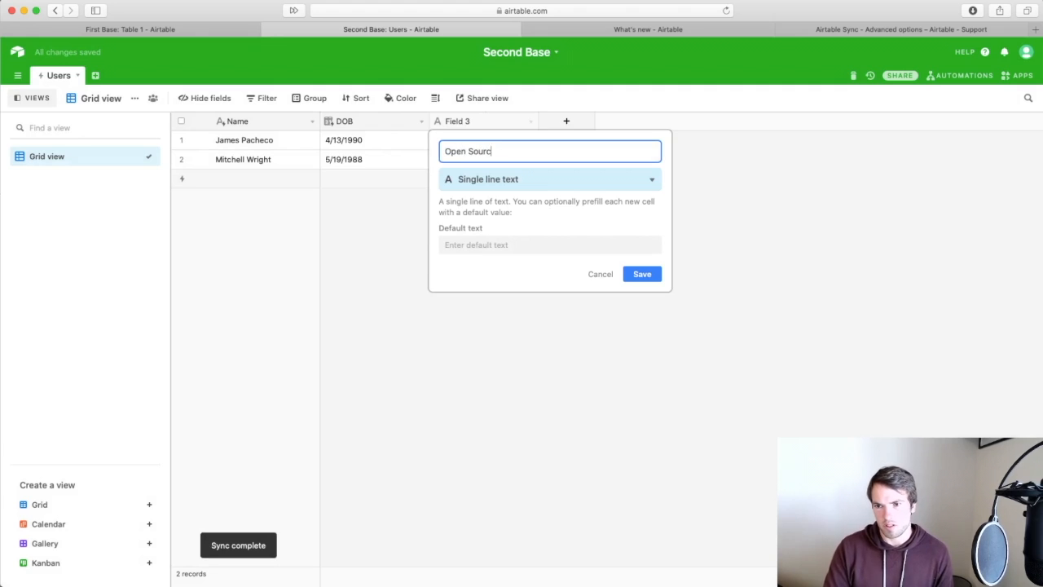
left_click(516, 179)
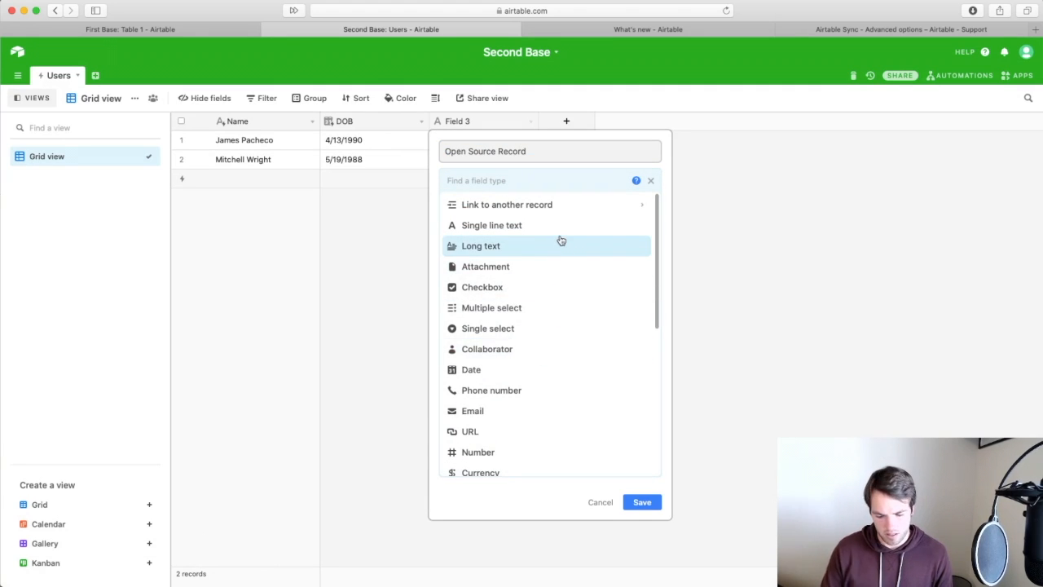
type("but")
left_click(527, 208)
left_click(504, 319)
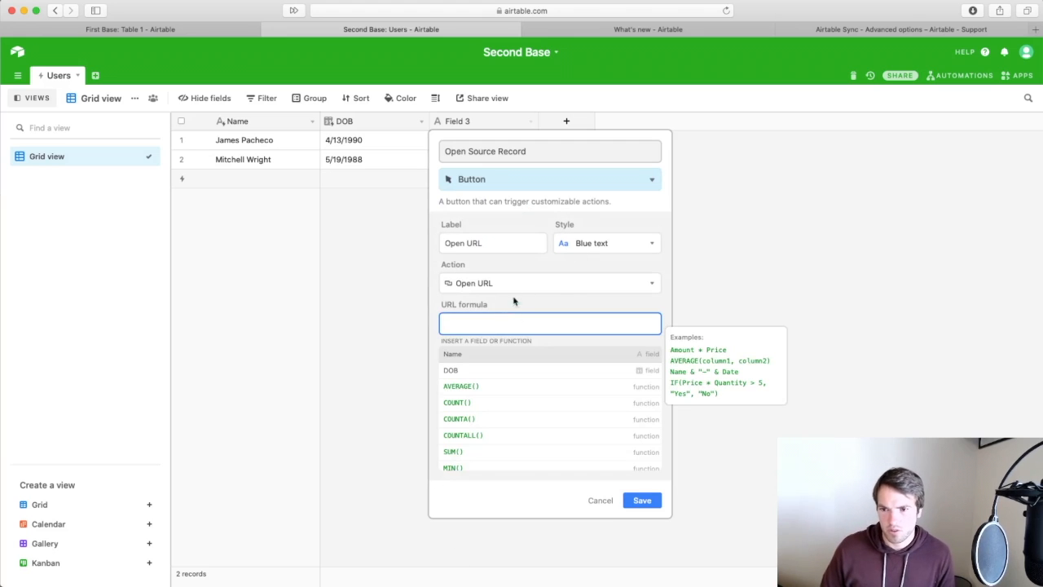
left_click(507, 283)
left_click(497, 354)
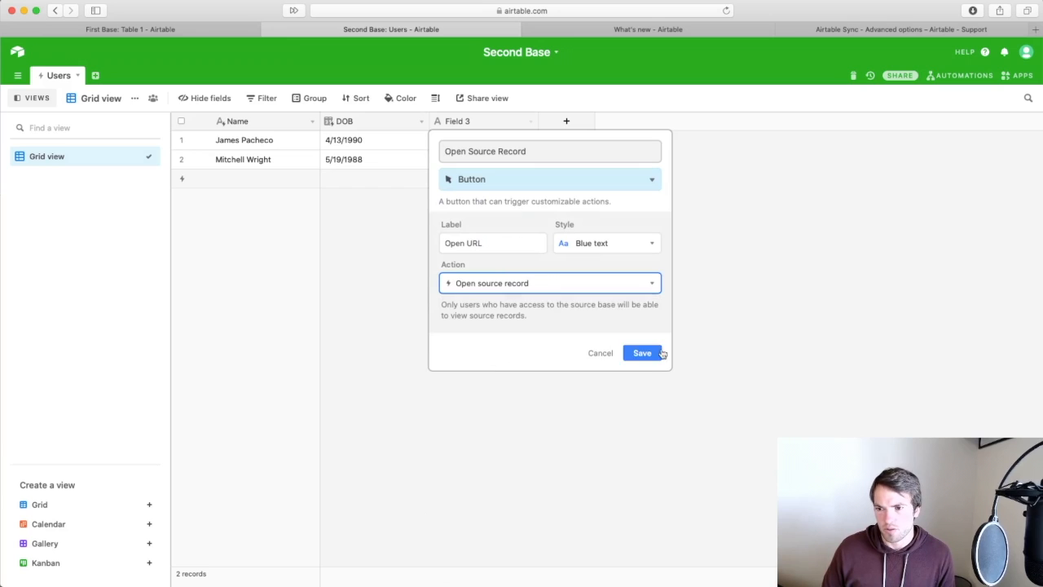
left_click(656, 356)
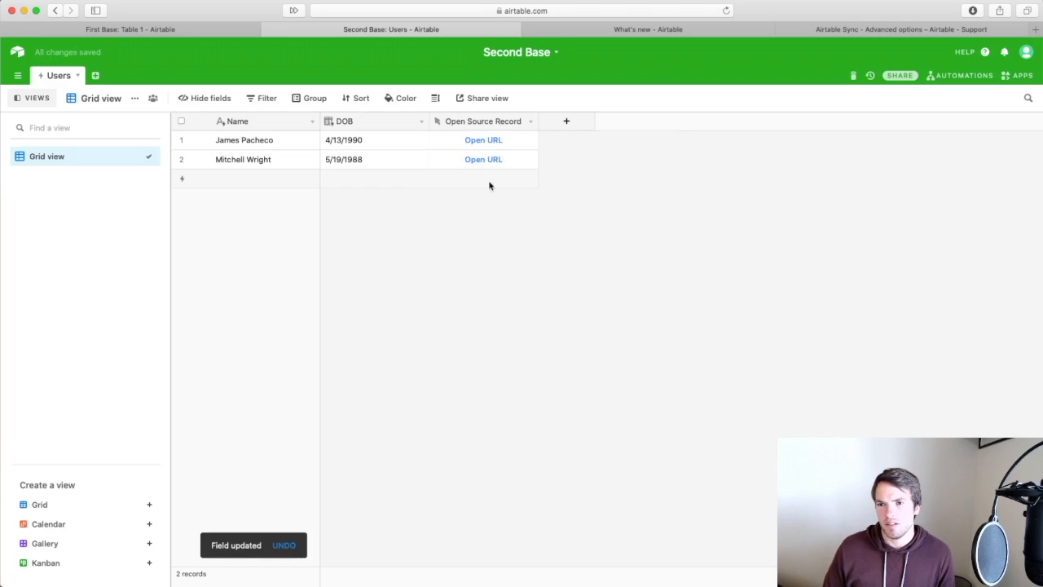
Delete the second user record from First Base's Users table.
left_click(863, 31)
left_click(177, 30)
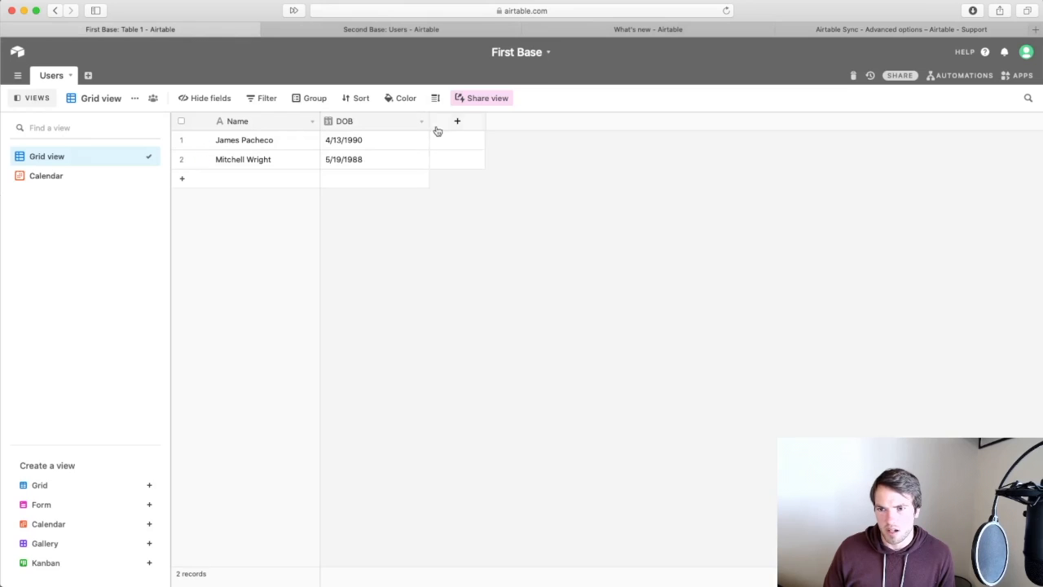
right_click(259, 160)
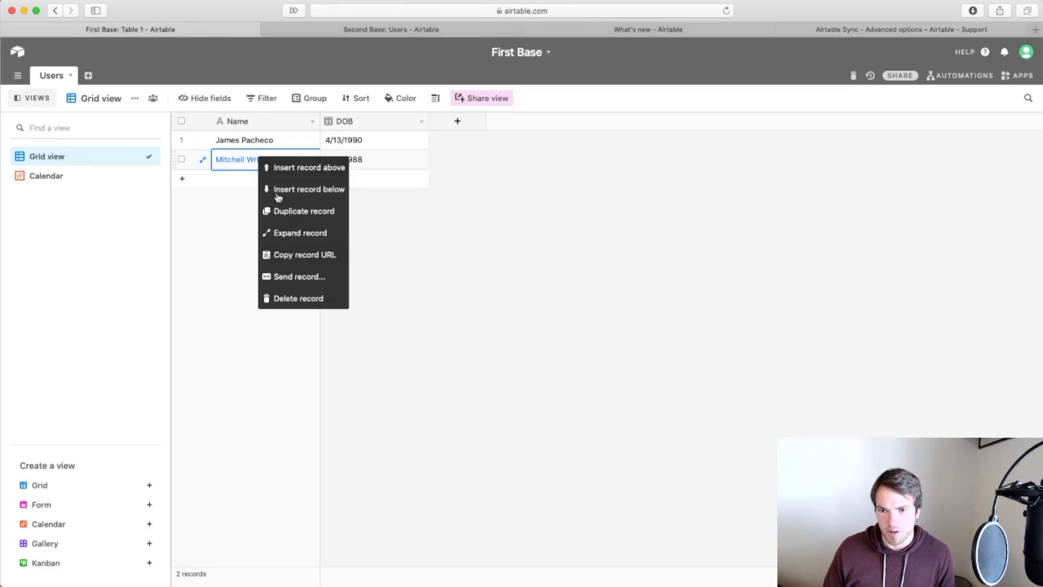
left_click(291, 300)
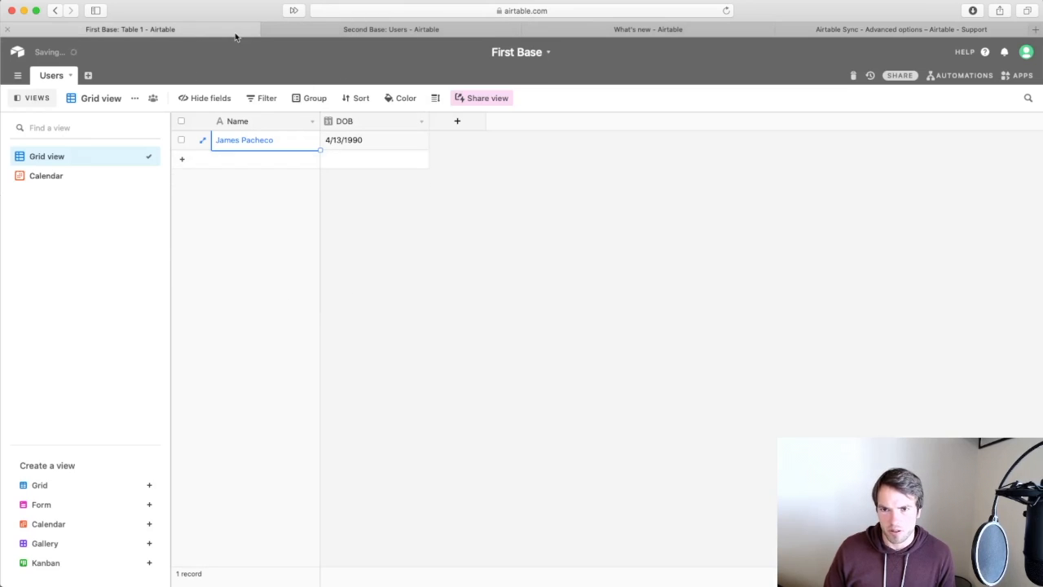
Set Second Base's sync to leave records deleted at source, save, and select row 2's button cell.
left_click(337, 32)
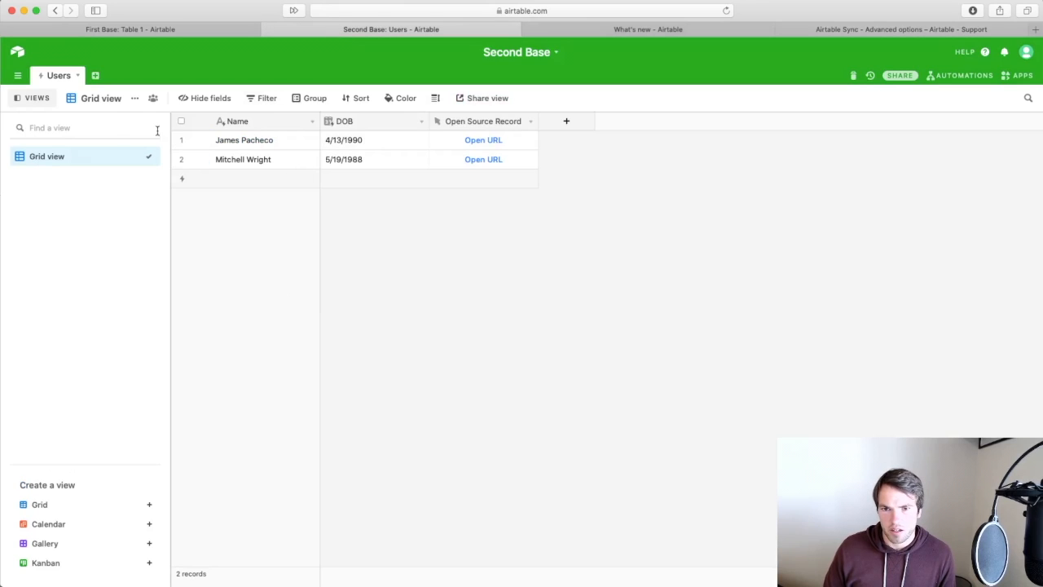
left_click(76, 76)
left_click(71, 202)
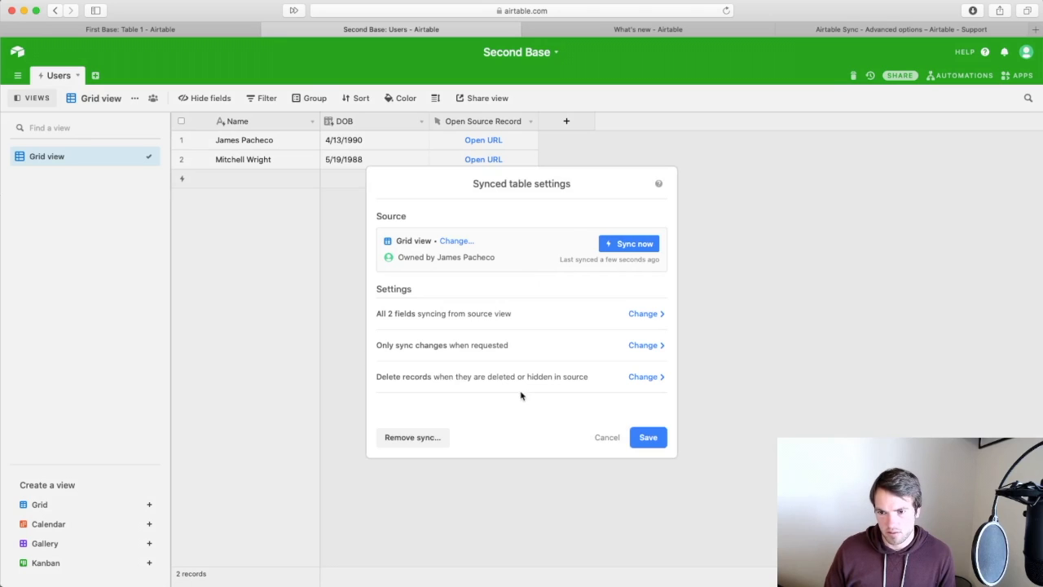
left_click(640, 376)
left_click(381, 255)
left_click(399, 187)
left_click(662, 438)
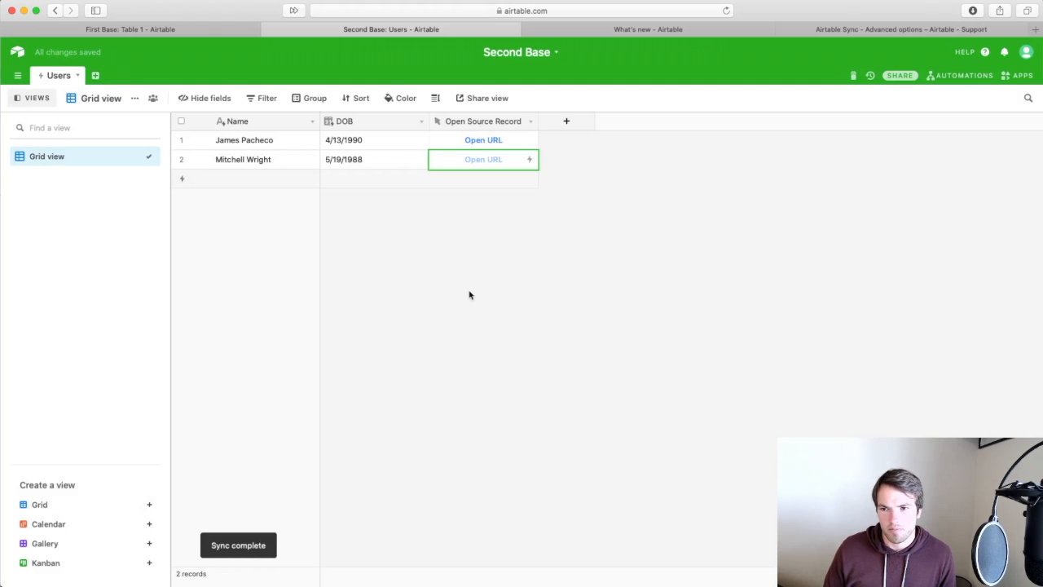
left_click(474, 161)
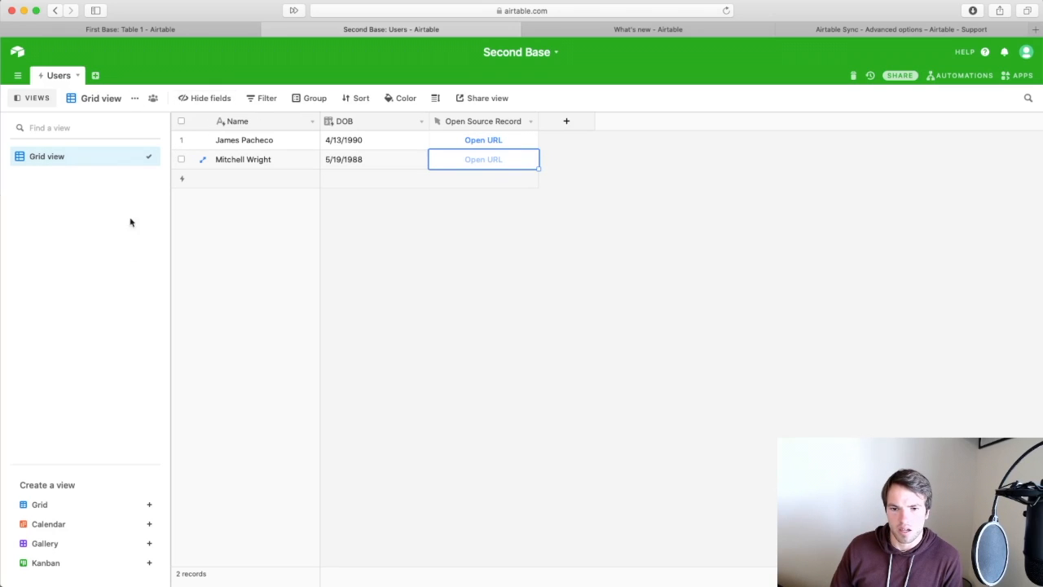
Create a new grid view named 'Deleted Records'.
left_click(149, 505)
type("Deleted Records")
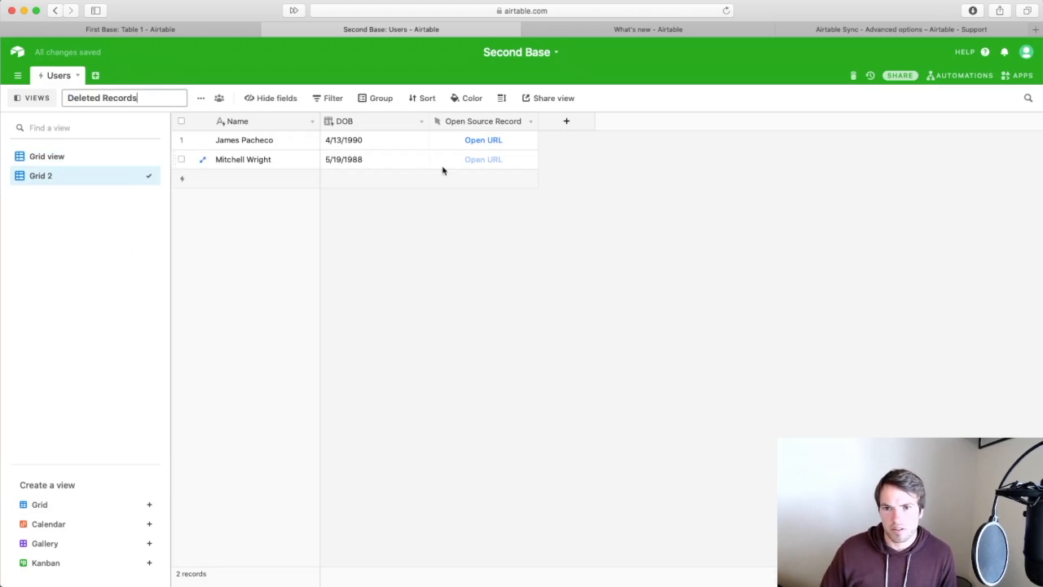
key("Return")
Add a filter on Open Source Record, trying 'is not' then 'does not contain'.
left_click(298, 102)
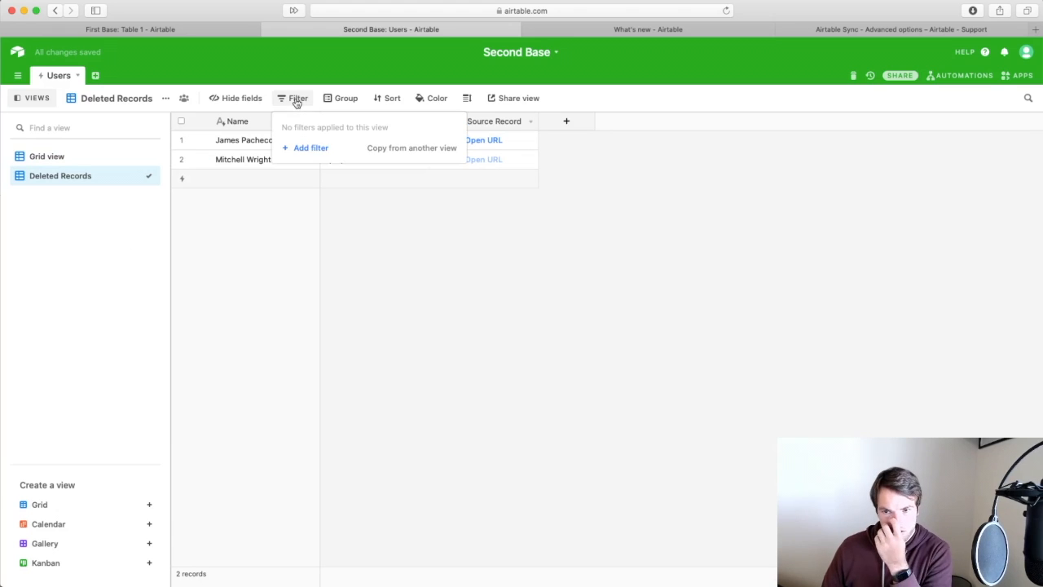
left_click(286, 150)
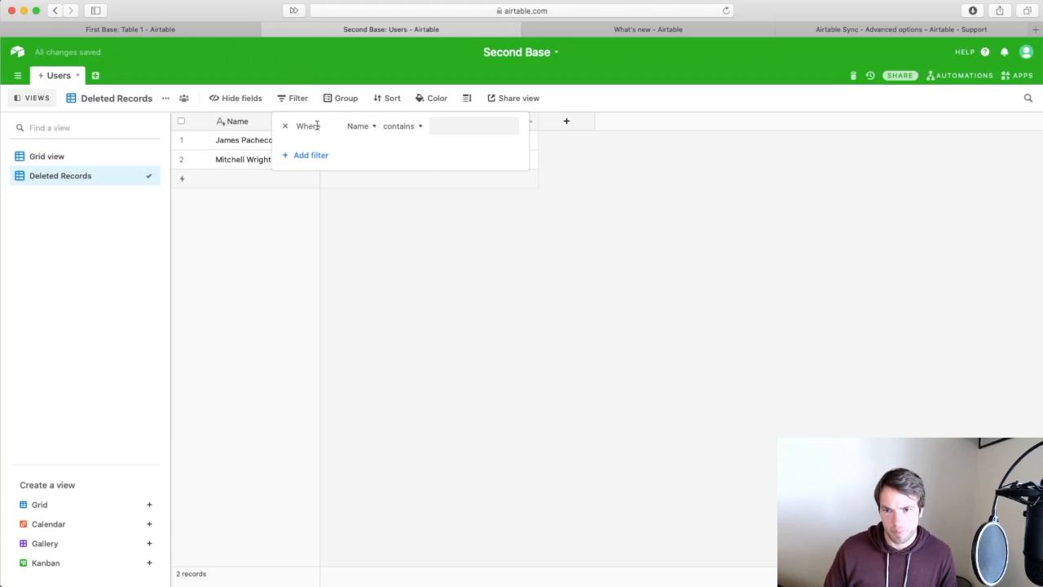
left_click(359, 126)
type("open")
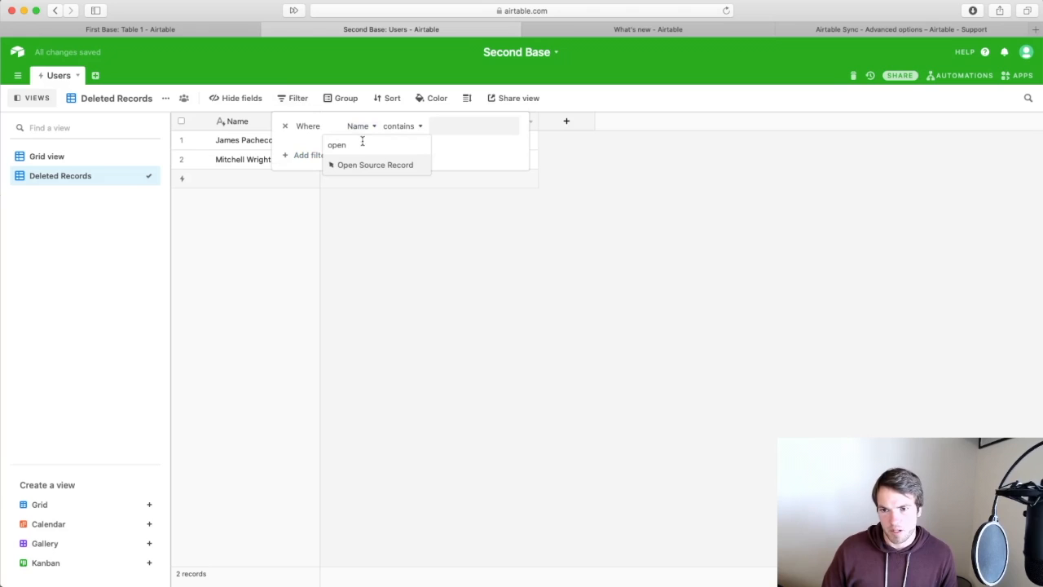
left_click(366, 167)
left_click(413, 127)
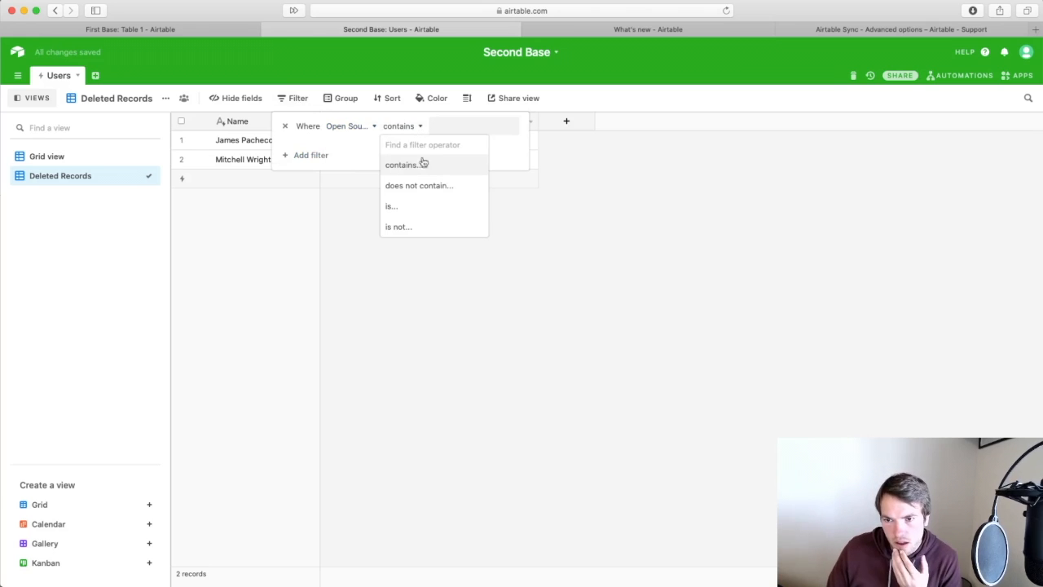
left_click(407, 227)
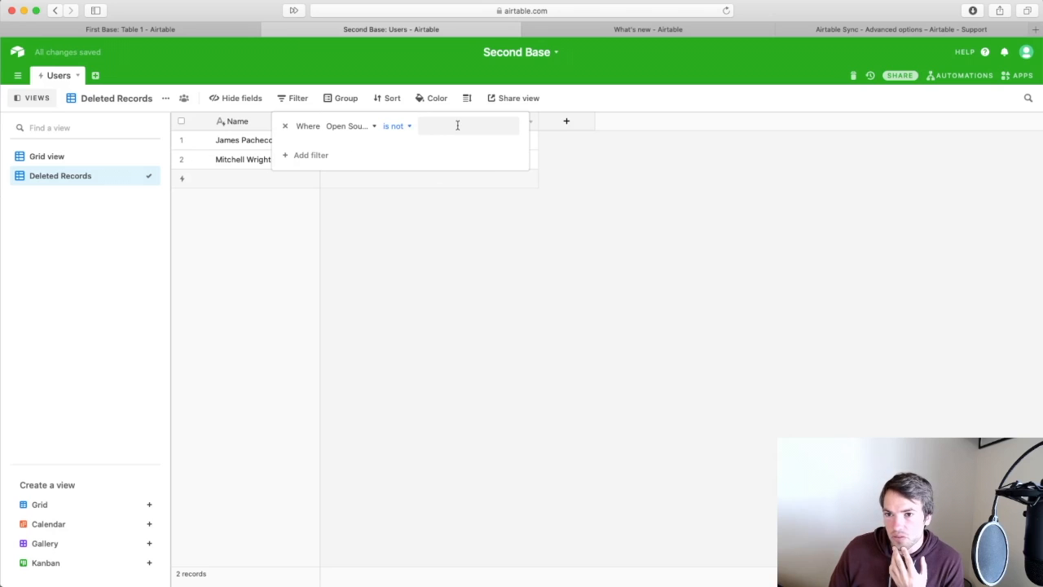
left_click(401, 128)
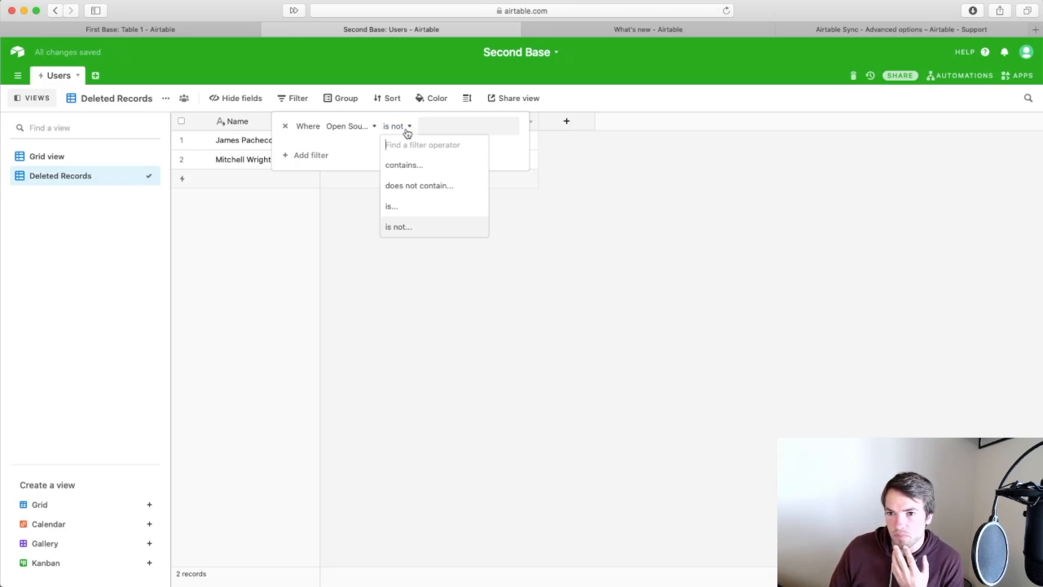
left_click(407, 187)
left_click(582, 198)
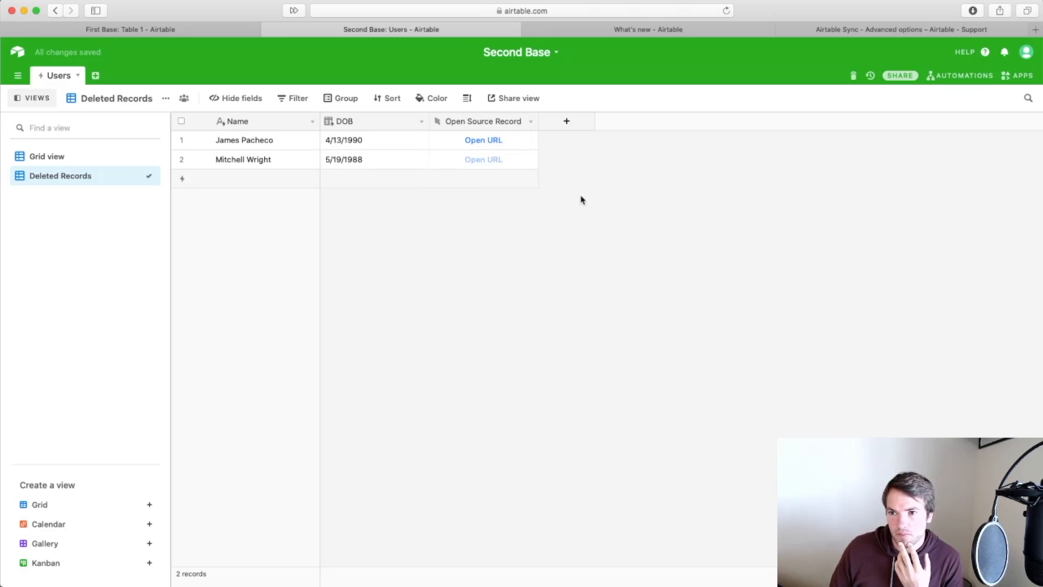
left_click(484, 163)
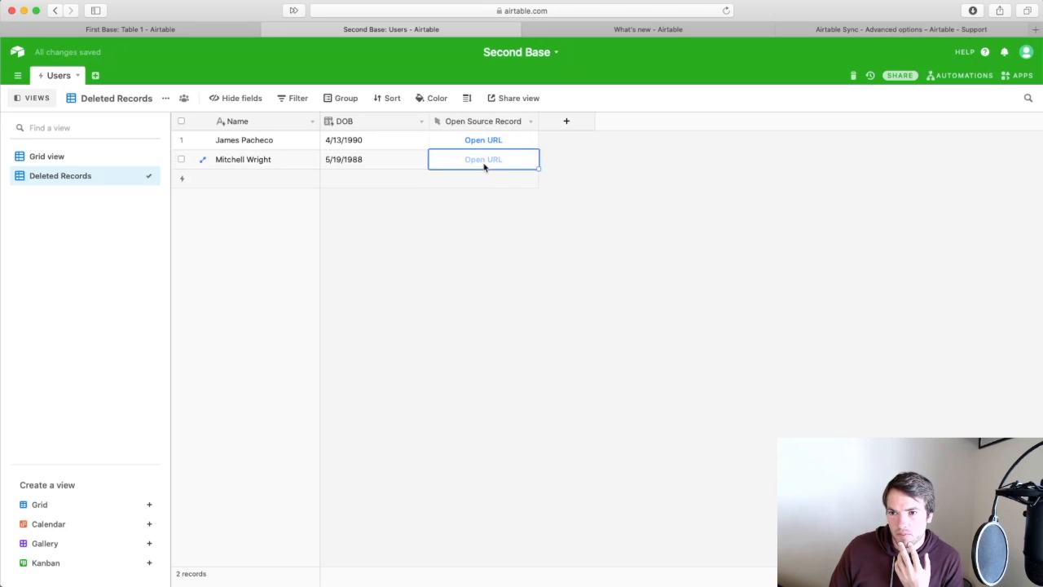
Change the filter condition back to 'is not' and check row 2's Open Source Record cell.
left_click(292, 99)
left_click(401, 129)
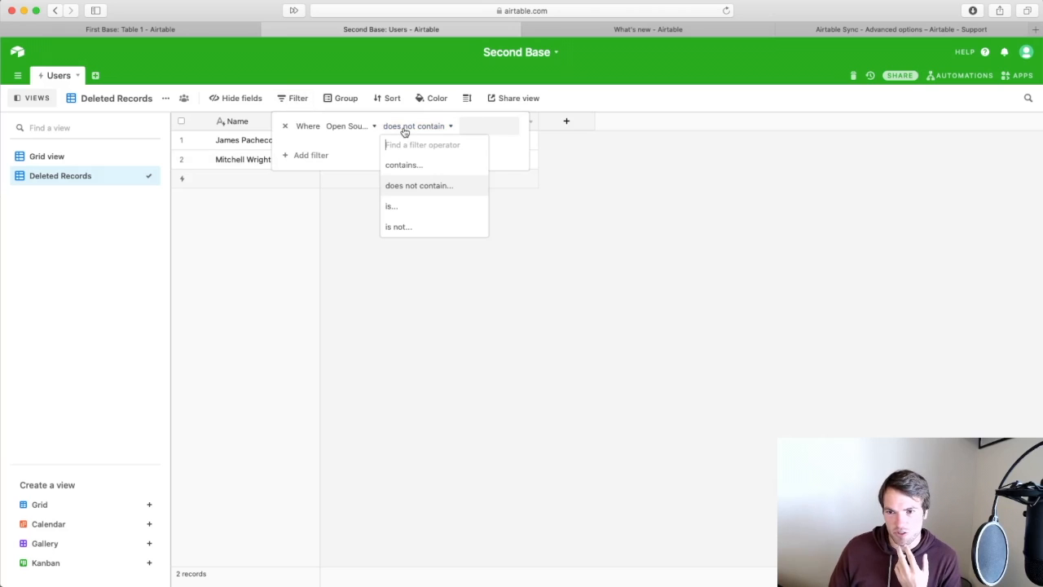
left_click(411, 227)
left_click(489, 232)
left_click(476, 162)
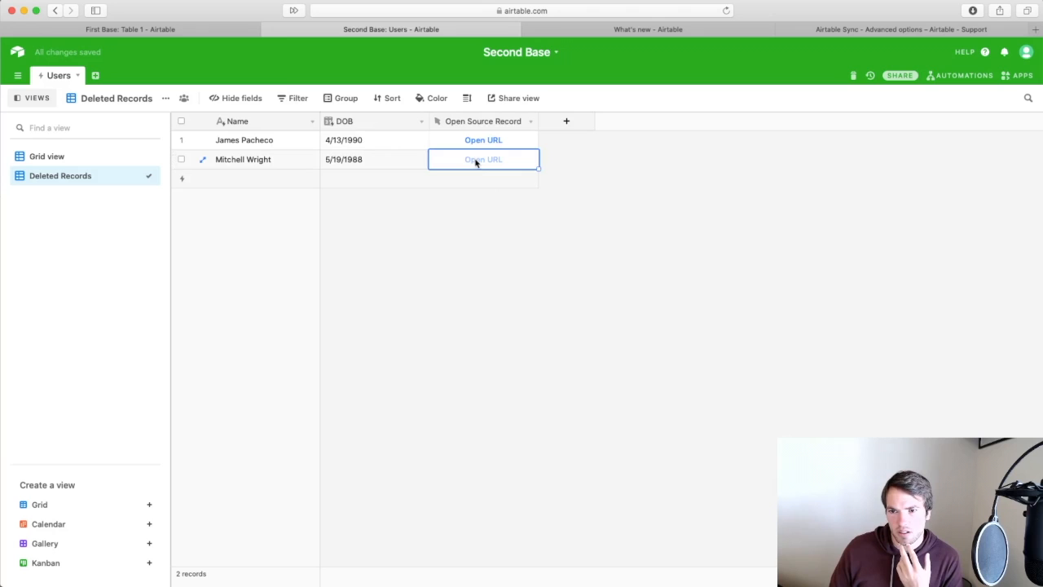
Open row 1's source record, close it, and go to the Airtable Sync support article.
left_click(477, 141)
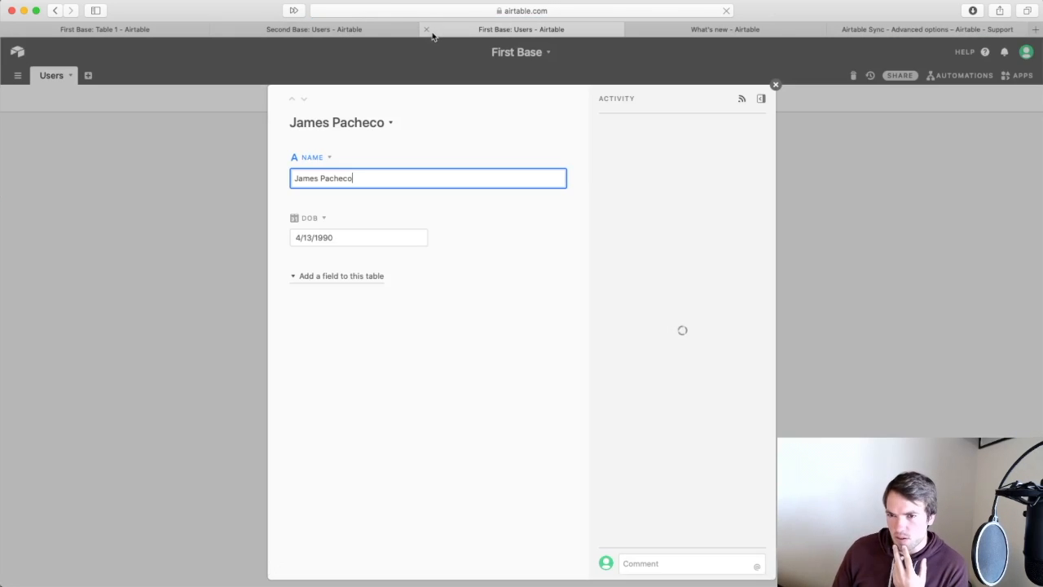
left_click(427, 30)
left_click(170, 29)
left_click(945, 31)
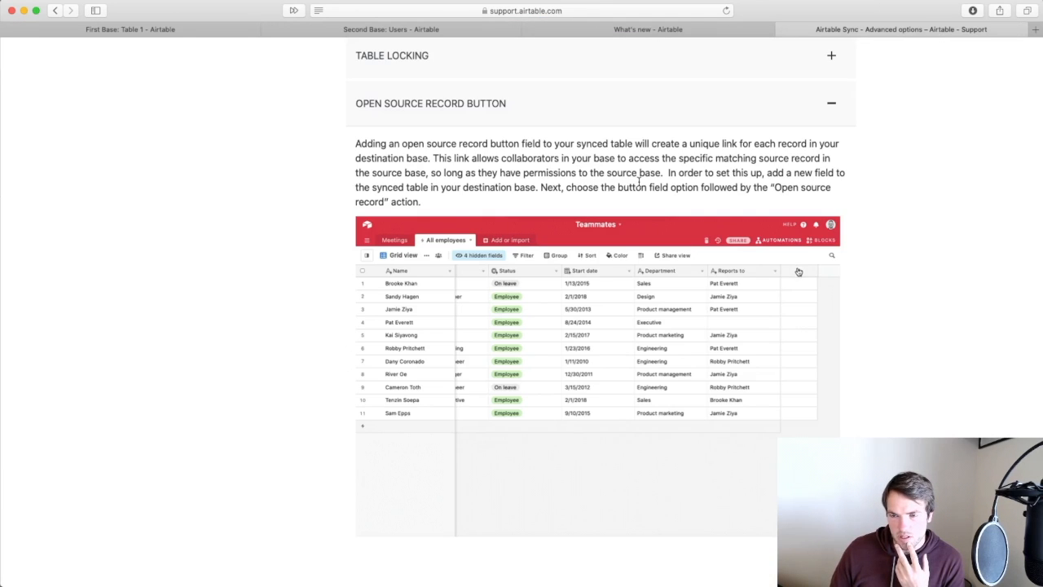
Open the Sync FAQs article from the support sidebar.
scroll(641, 188, "up", 20)
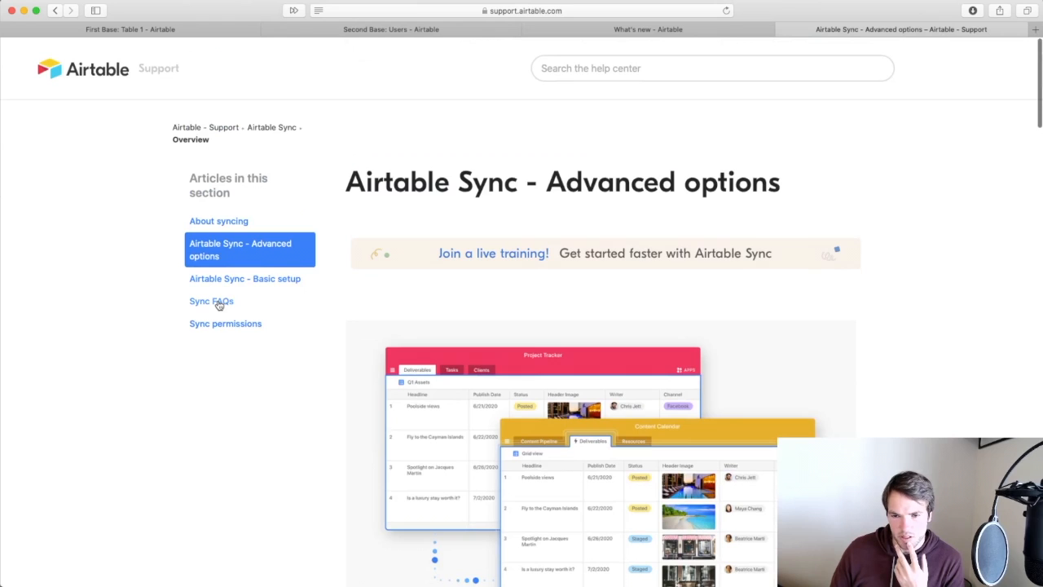
left_click(220, 301)
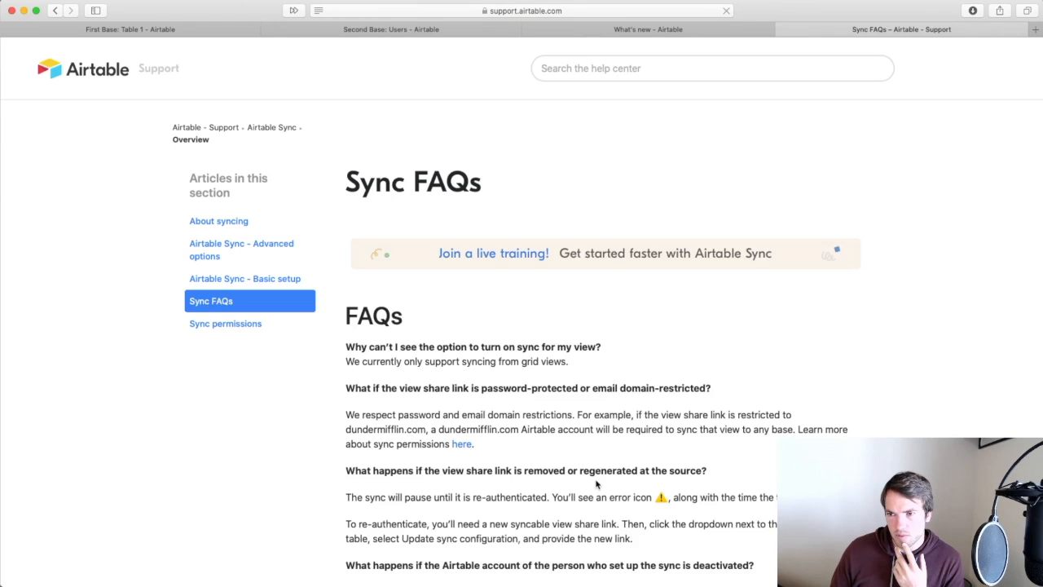
scroll(595, 484, "down", 2)
scroll(595, 484, "down", 2)
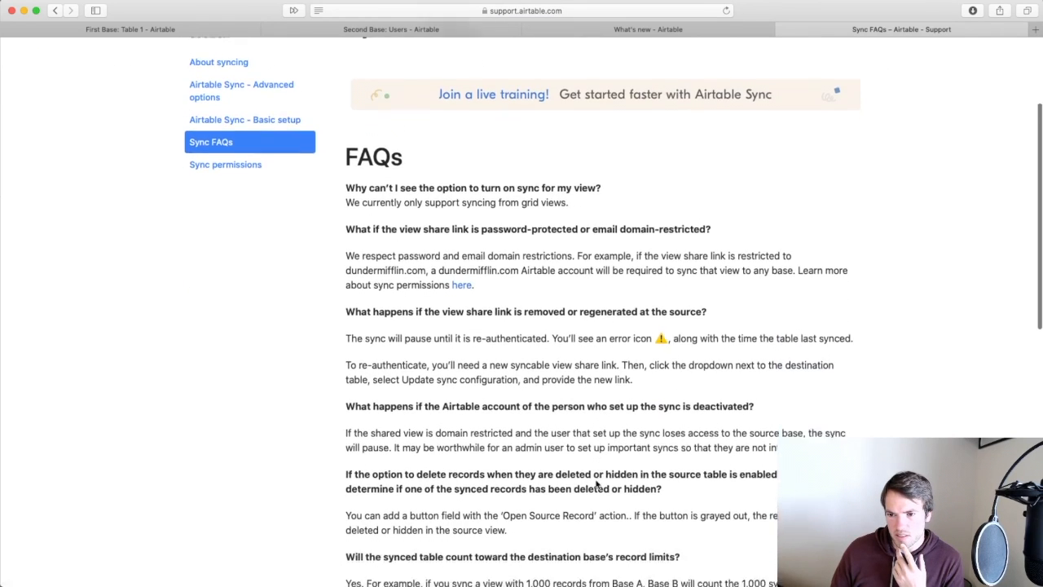
scroll(595, 484, "down", 1)
Search the FAQs for 'delete' and read the answers on deleted records and unclickable buttons.
key("super+f")
type("delete")
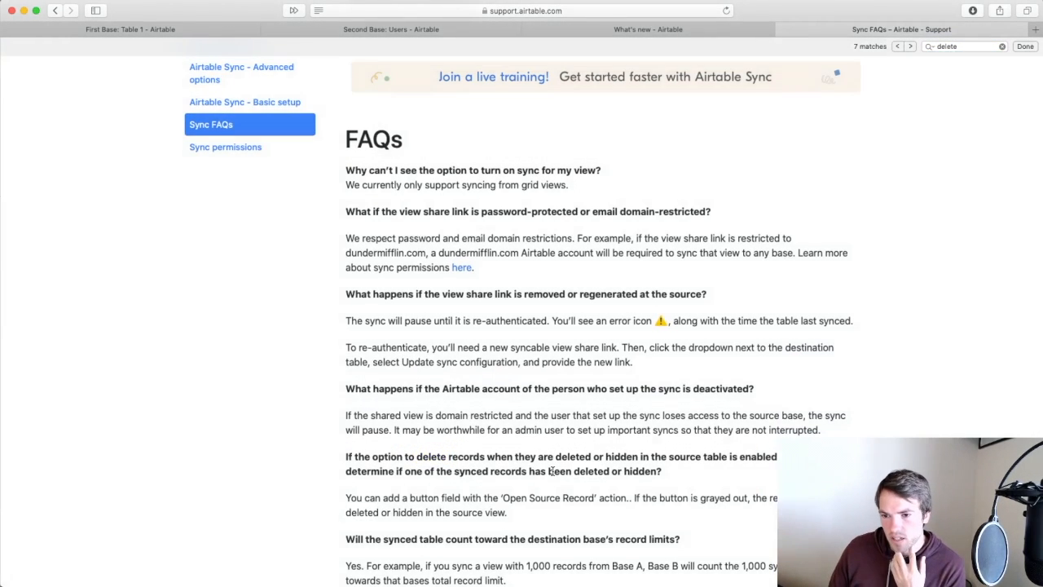
scroll(554, 470, "down", 2)
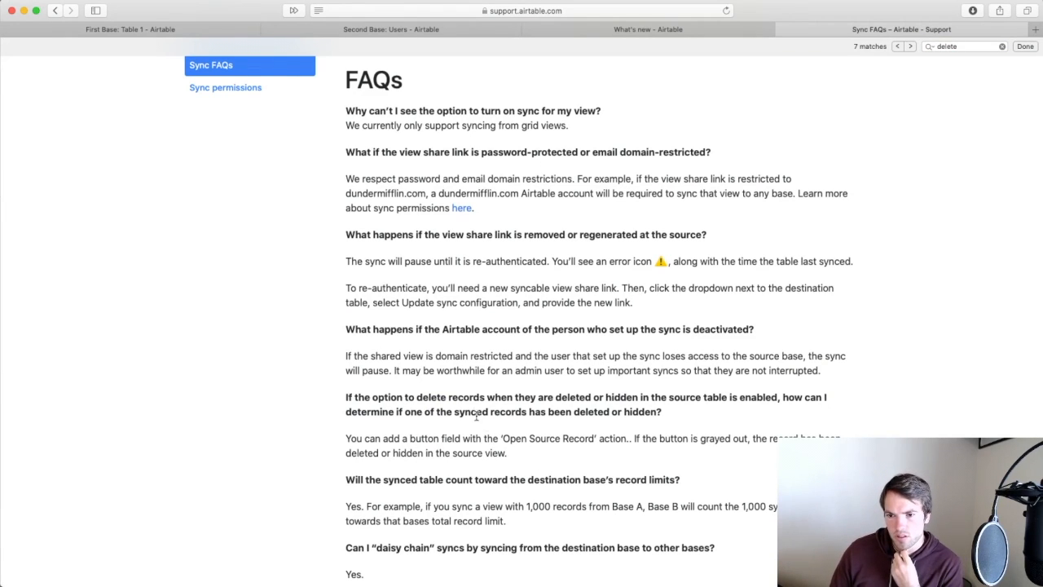
scroll(530, 457, "down", 4)
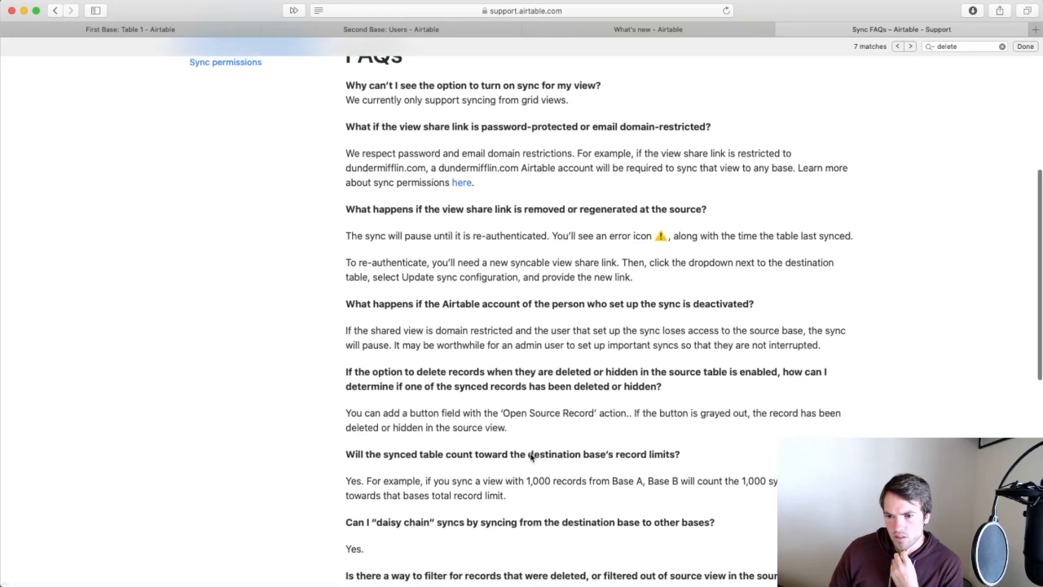
scroll(530, 454, "down", 2)
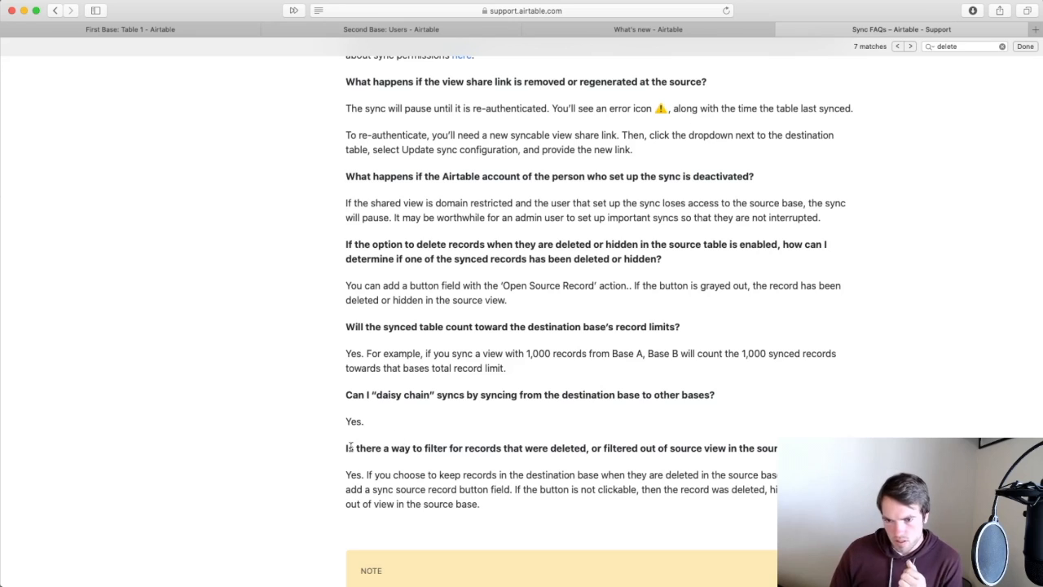
left_click_drag(345, 448, 773, 449)
left_click(569, 456)
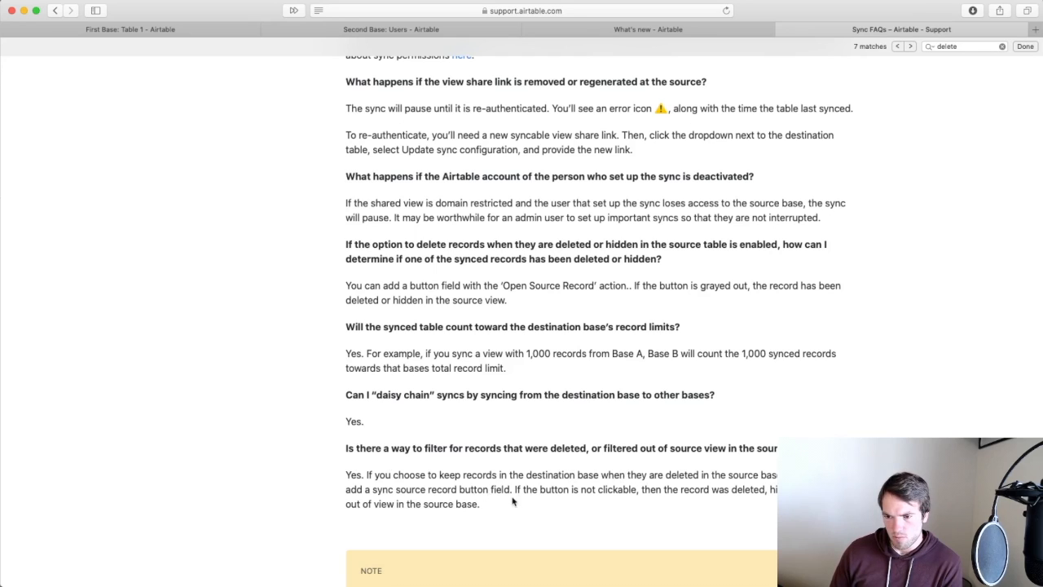
left_click_drag(517, 489, 624, 489)
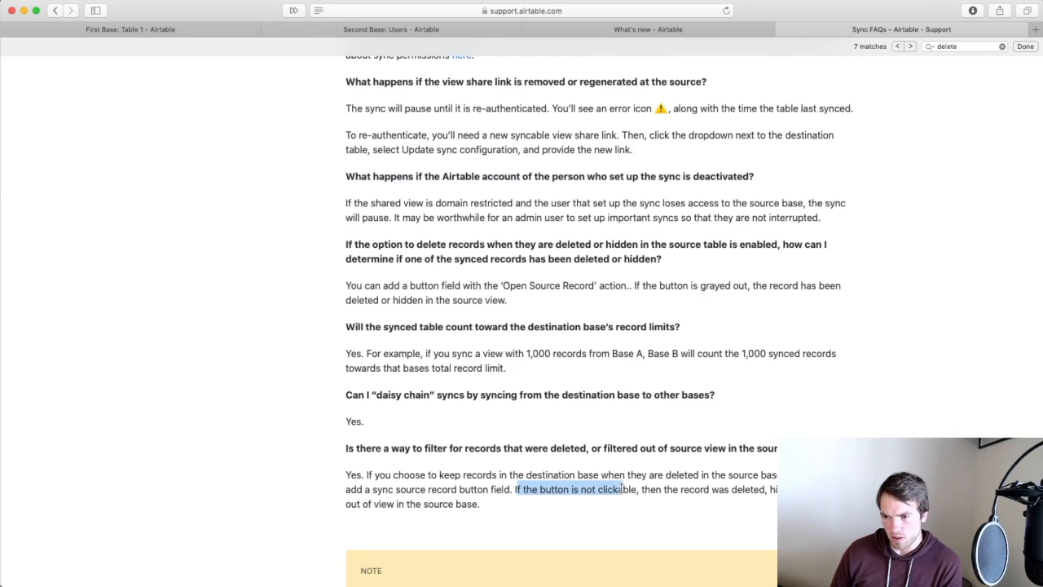
left_click(671, 492)
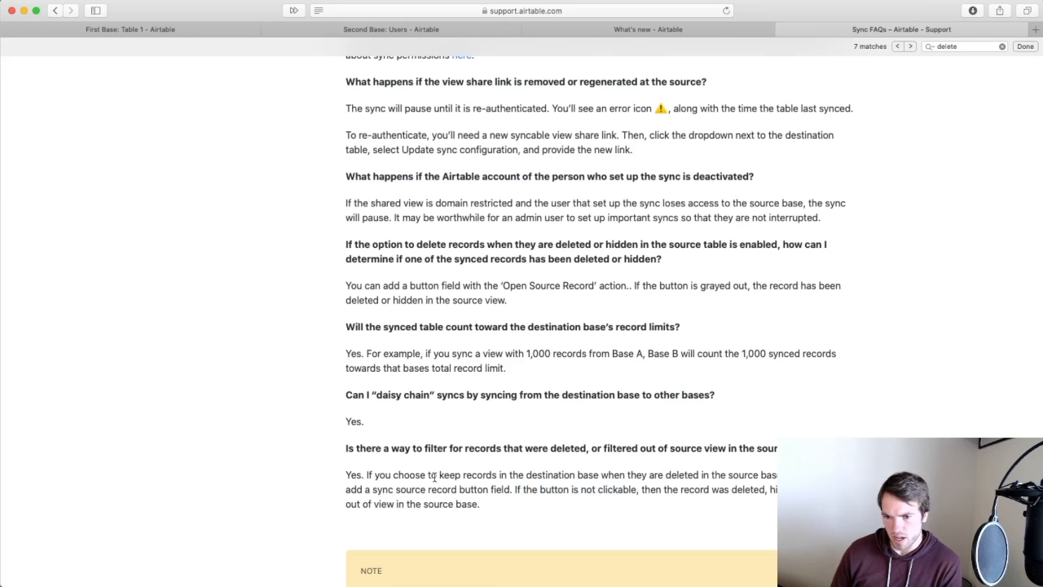
left_click(128, 31)
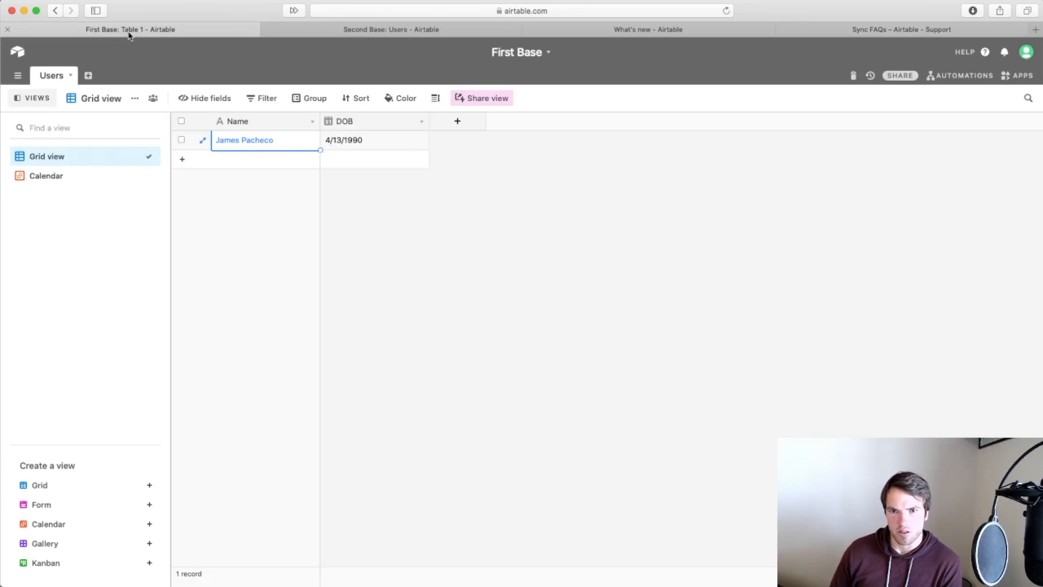
Start a new filter condition in First Base's view, then back out of the field list.
left_click(262, 101)
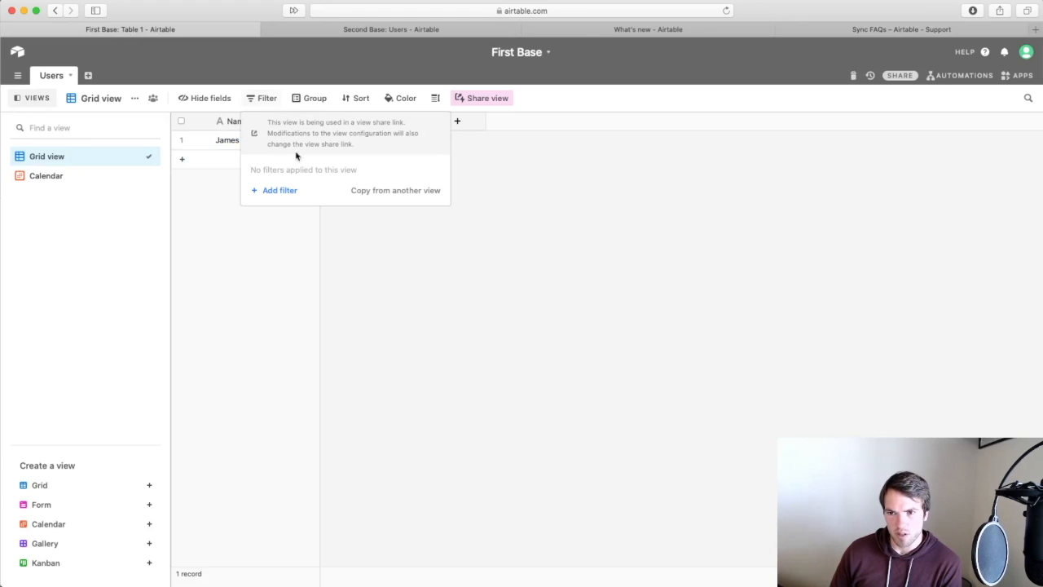
left_click(279, 190)
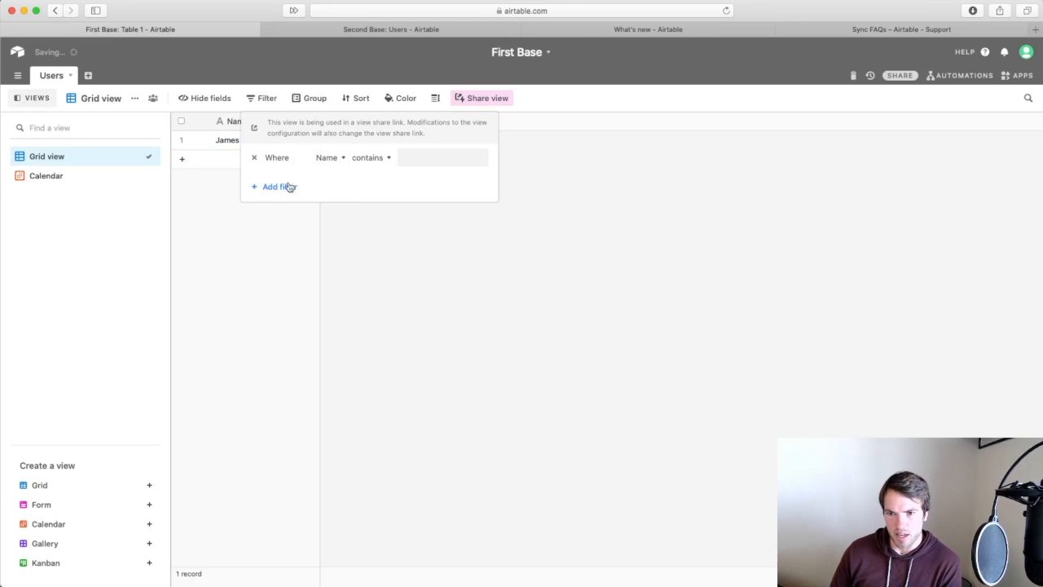
left_click(341, 159)
left_click(387, 165)
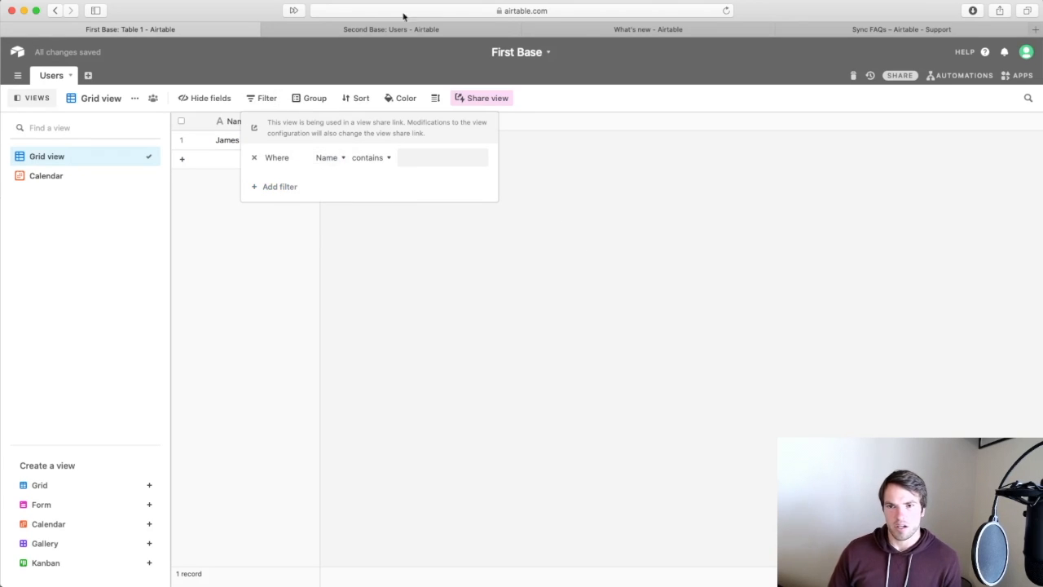
Confirm the Deleted Records view filters Open Source Record with 'is not'.
left_click(387, 29)
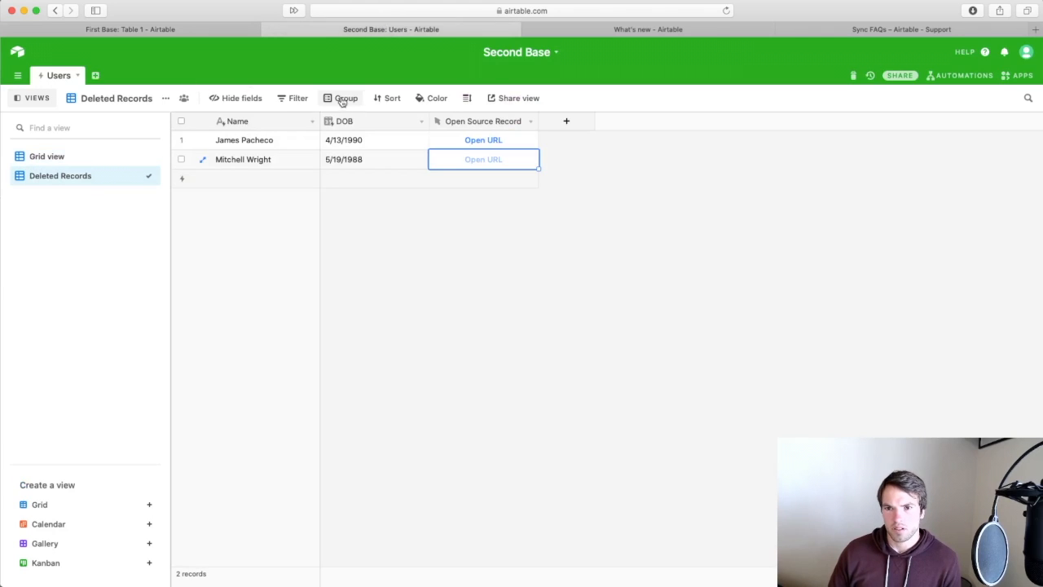
left_click(283, 98)
left_click(347, 127)
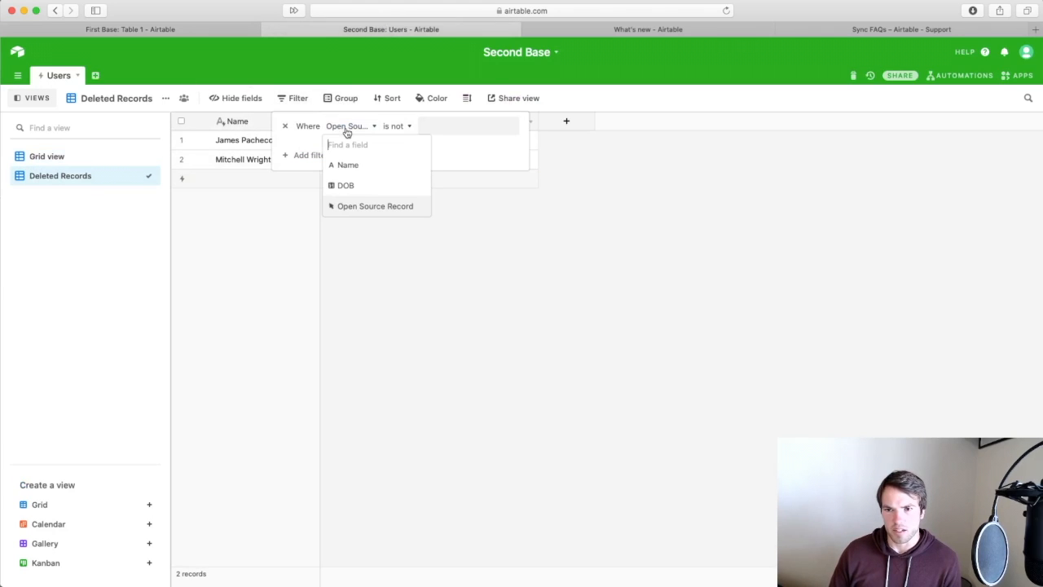
left_click(368, 207)
left_click(396, 125)
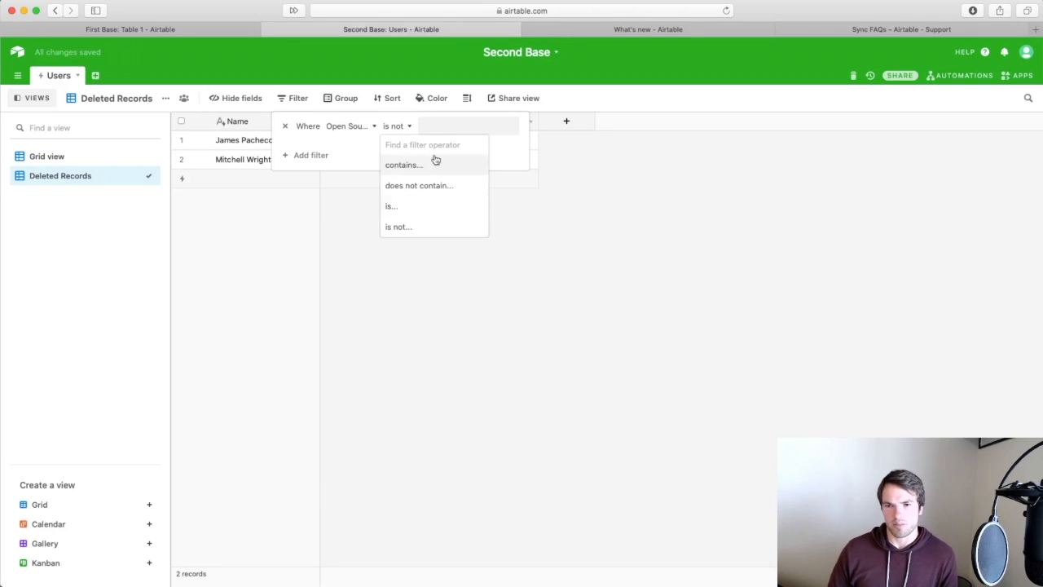
left_click(605, 267)
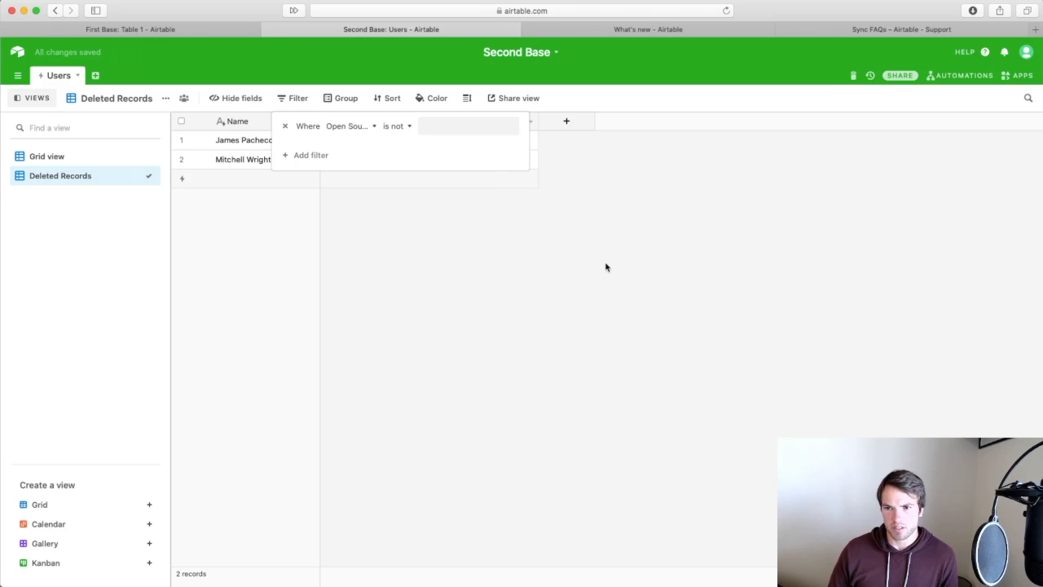
left_click(557, 263)
left_click(493, 159)
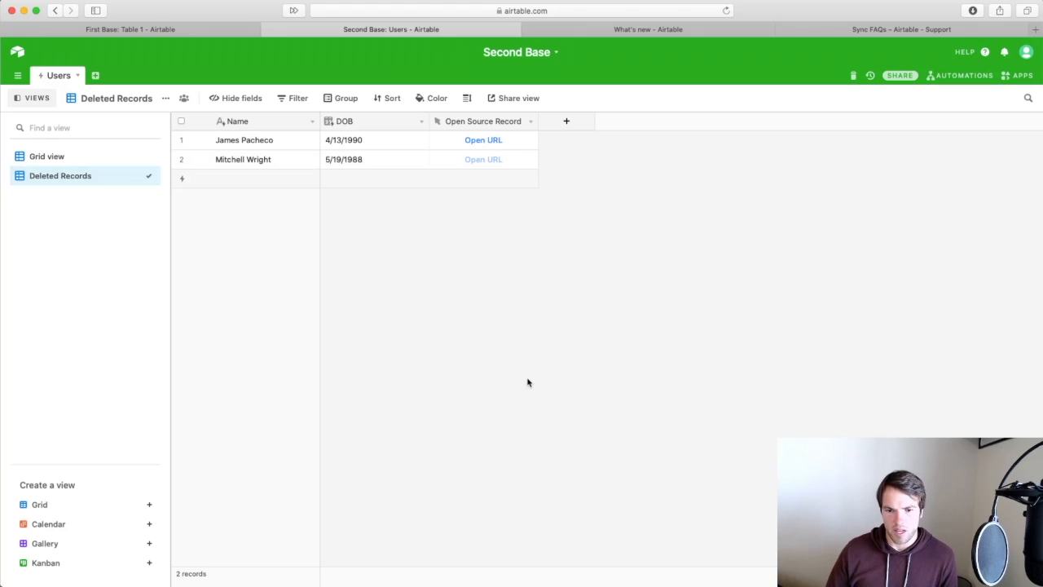
Open the first user's source record in First Base, close it, and return to the Sync FAQs.
left_click(478, 142)
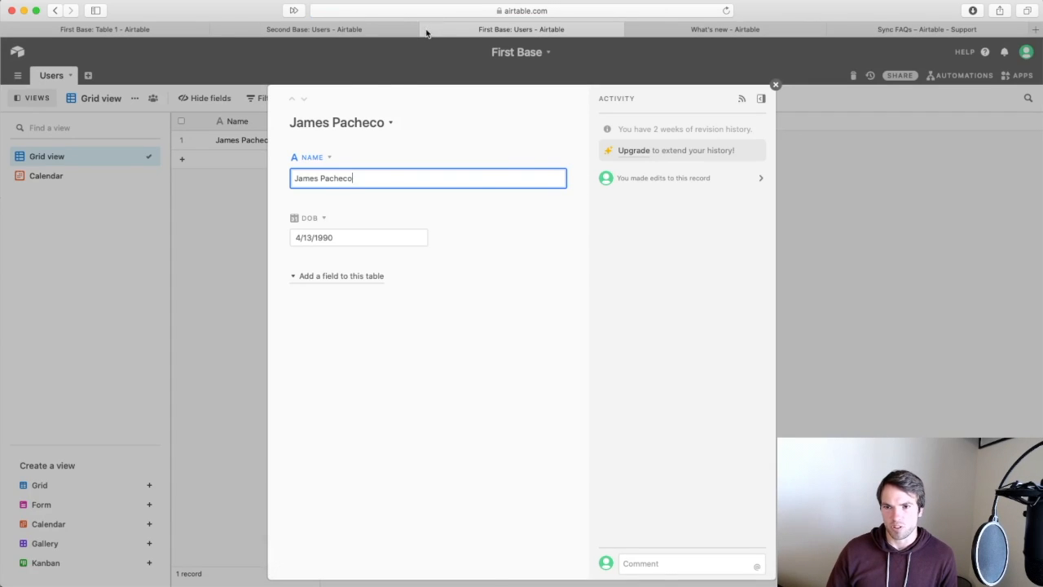
left_click(426, 31)
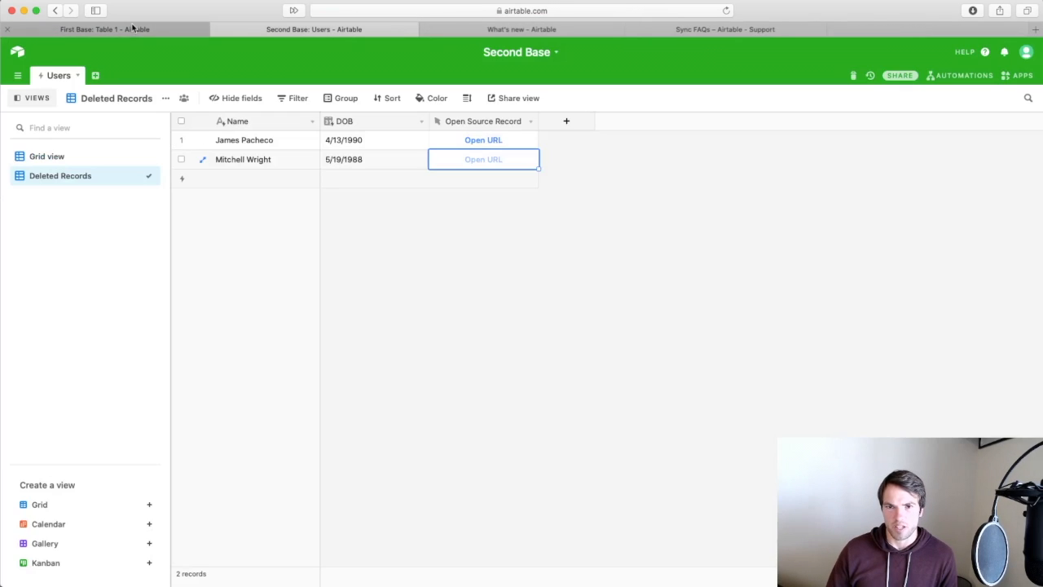
left_click(134, 30)
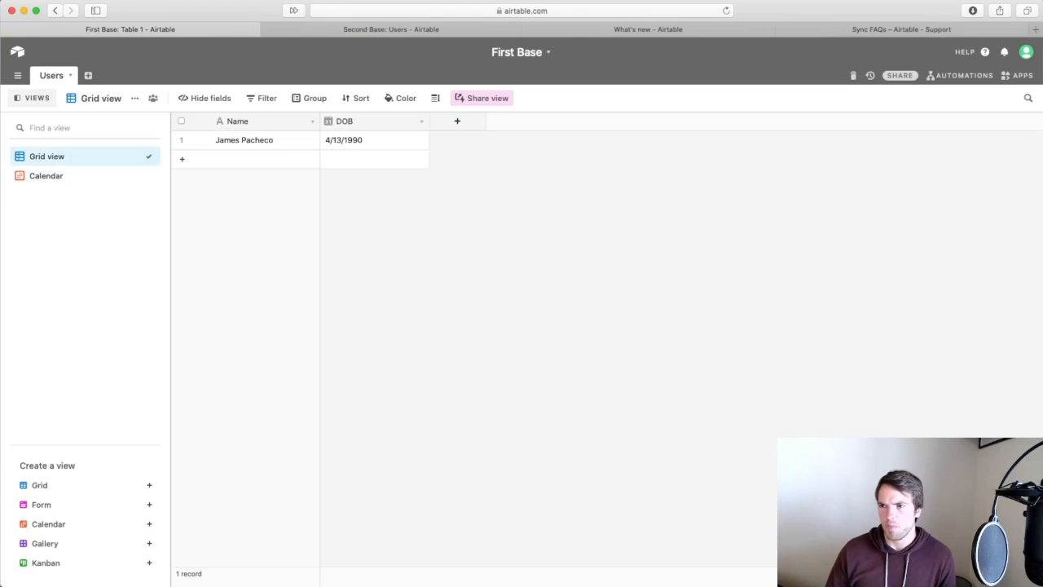
left_click(905, 31)
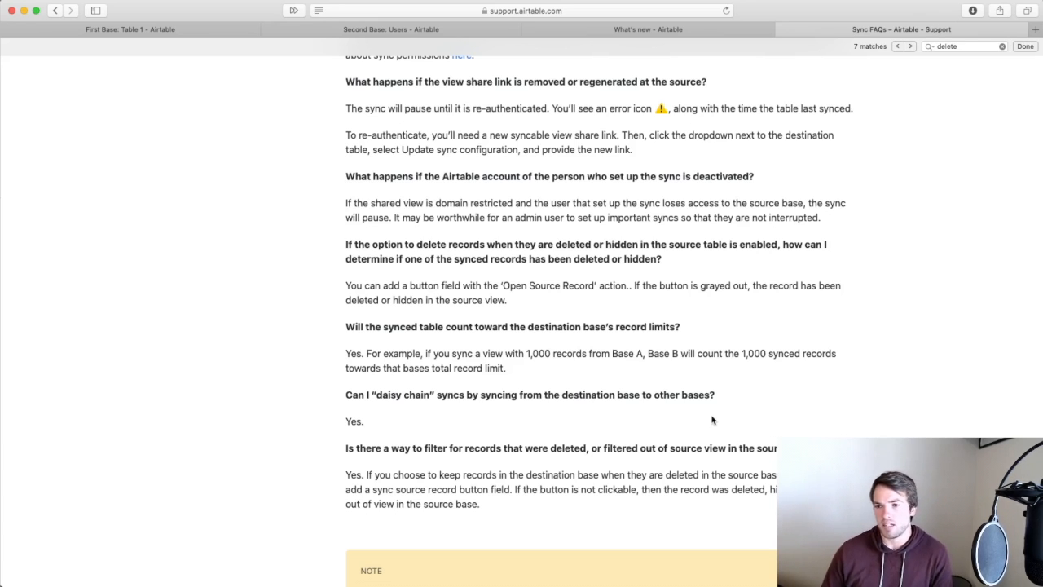
scroll(913, 434, "down", 2)
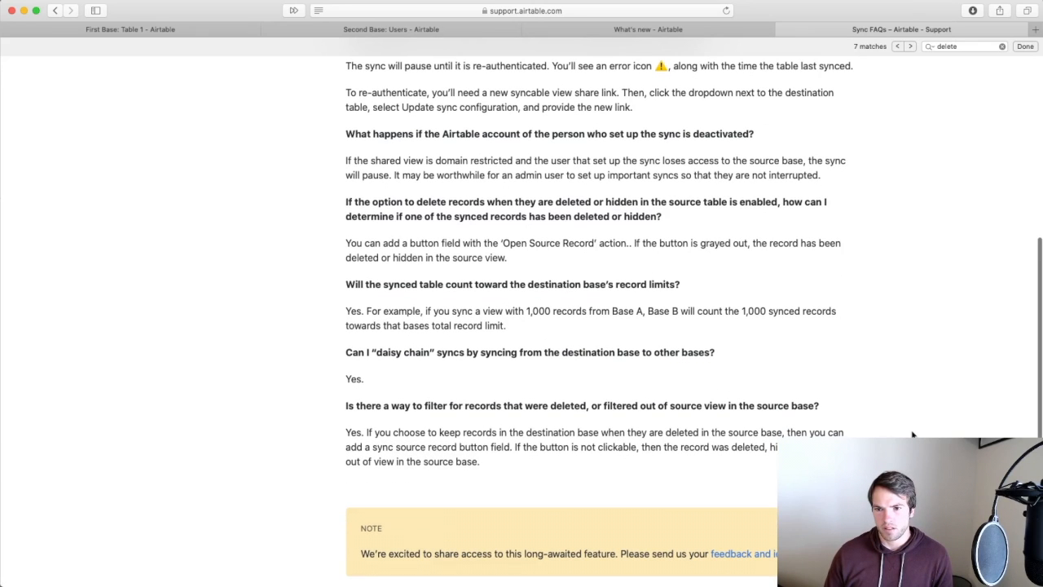
scroll(913, 435, "down", 1)
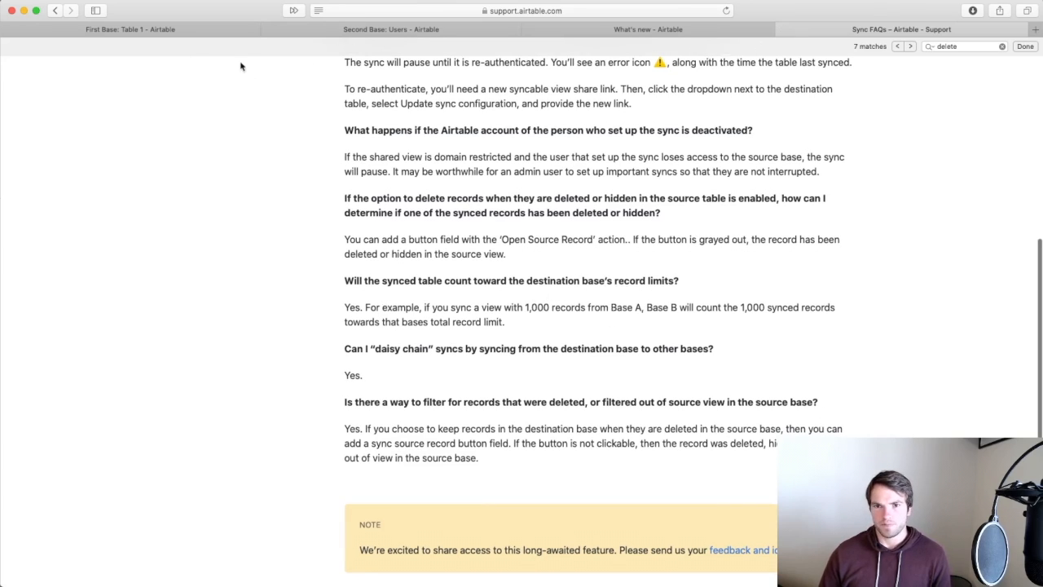
left_click(169, 31)
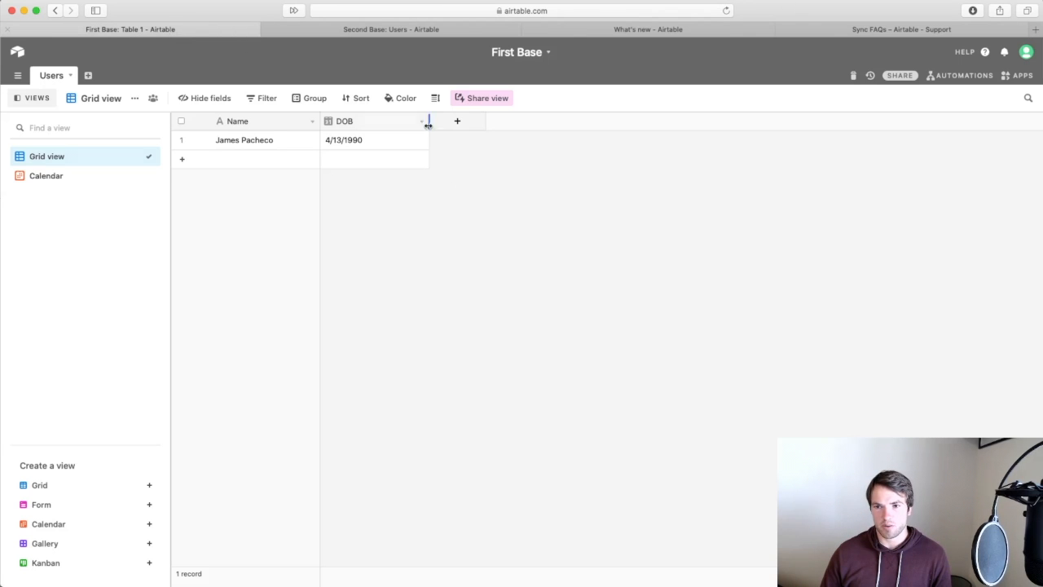
left_click(814, 30)
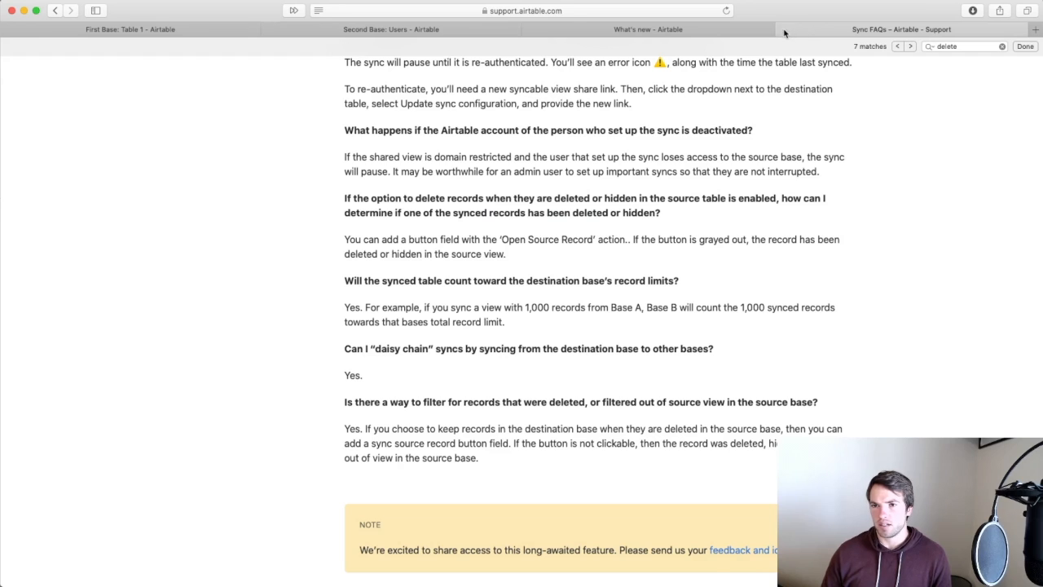
Close the Sync FAQs tab.
left_click(782, 29)
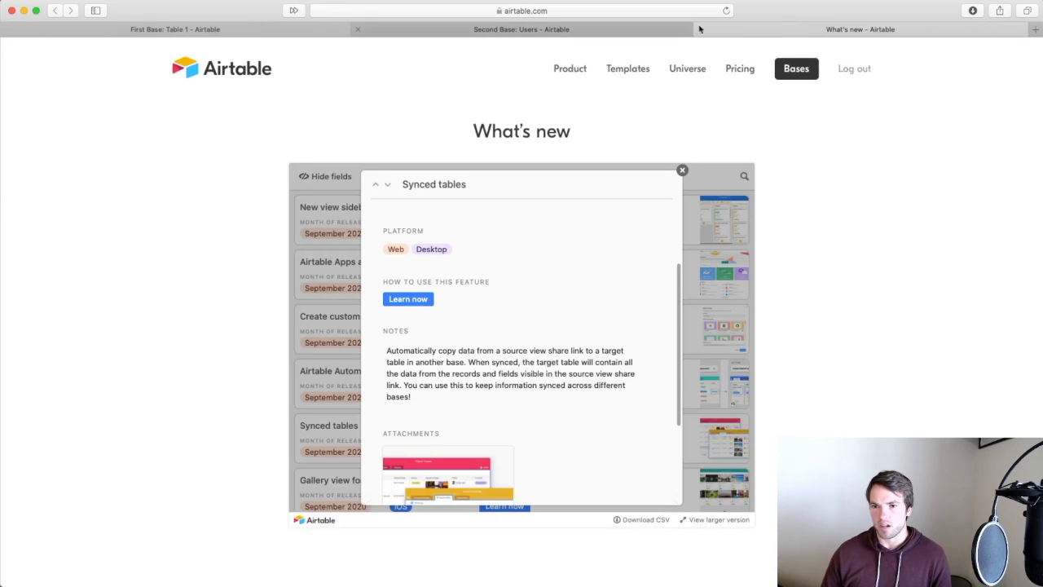
scroll(883, 187, "down", 5)
scroll(882, 187, "up", 5)
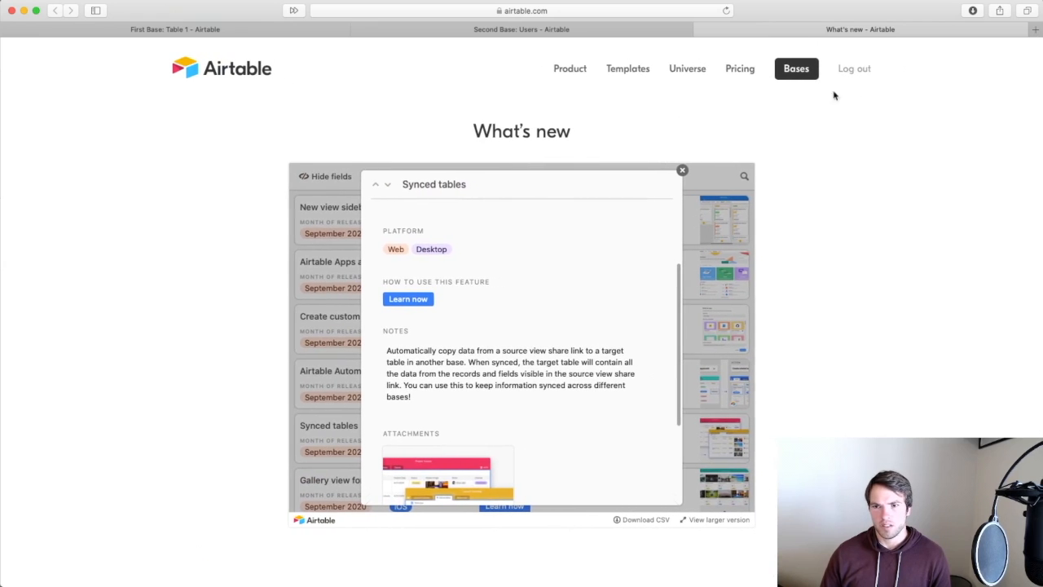
scroll(544, 173, "down", 5)
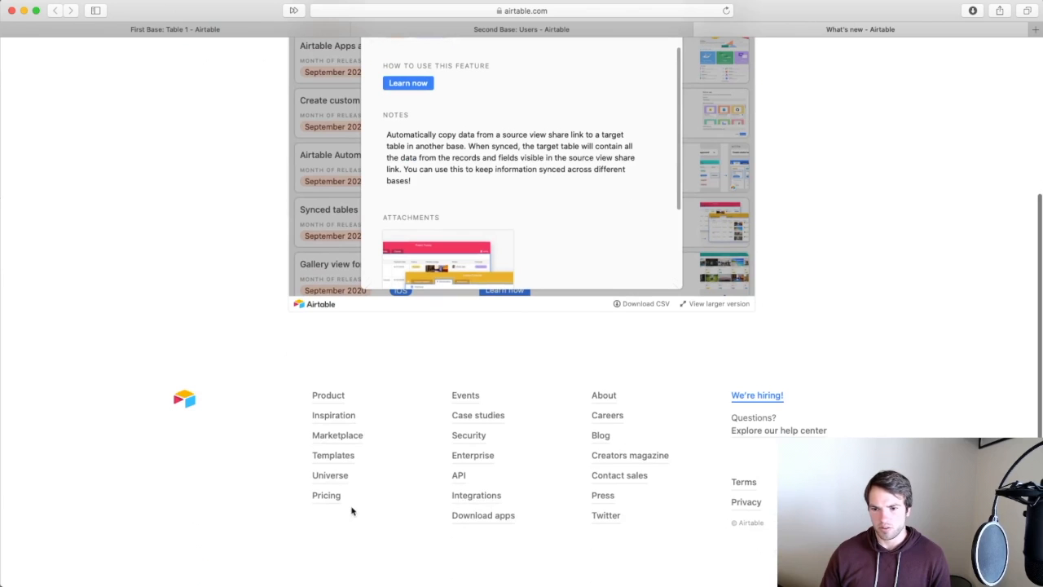
Go to airtable.com to show the workspace home.
left_click(646, 15)
key("BackSpace")
type("airtable.com")
key("Return")
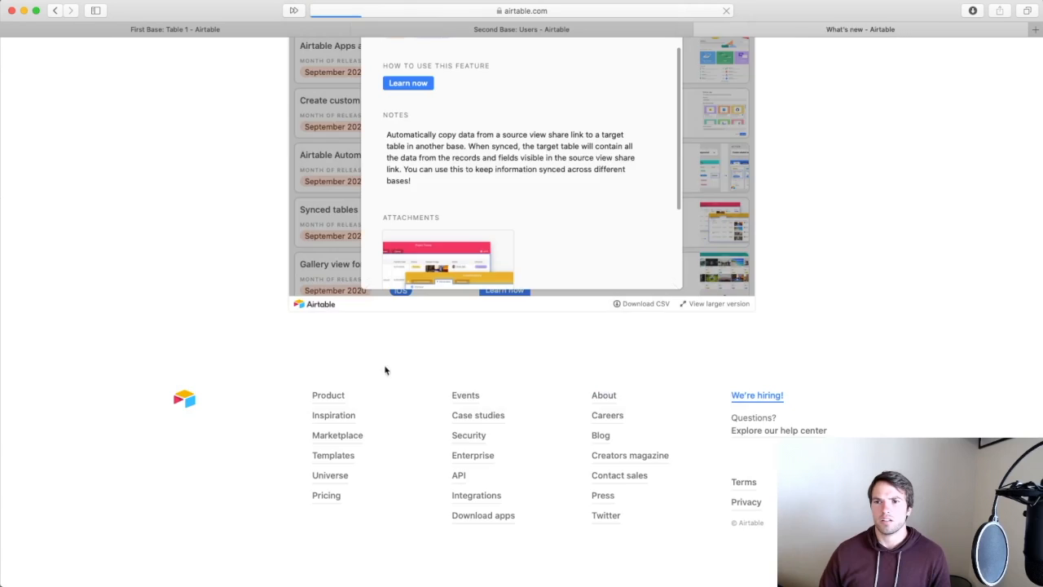
Rename First Base to 'Source'.
left_click(237, 33)
left_click(544, 52)
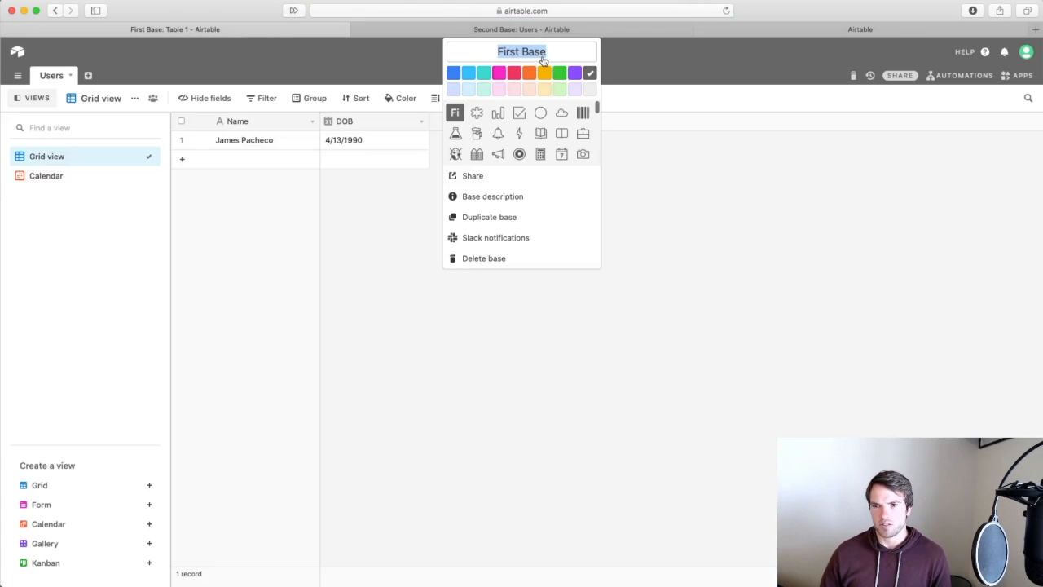
type("Source")
key("Return")
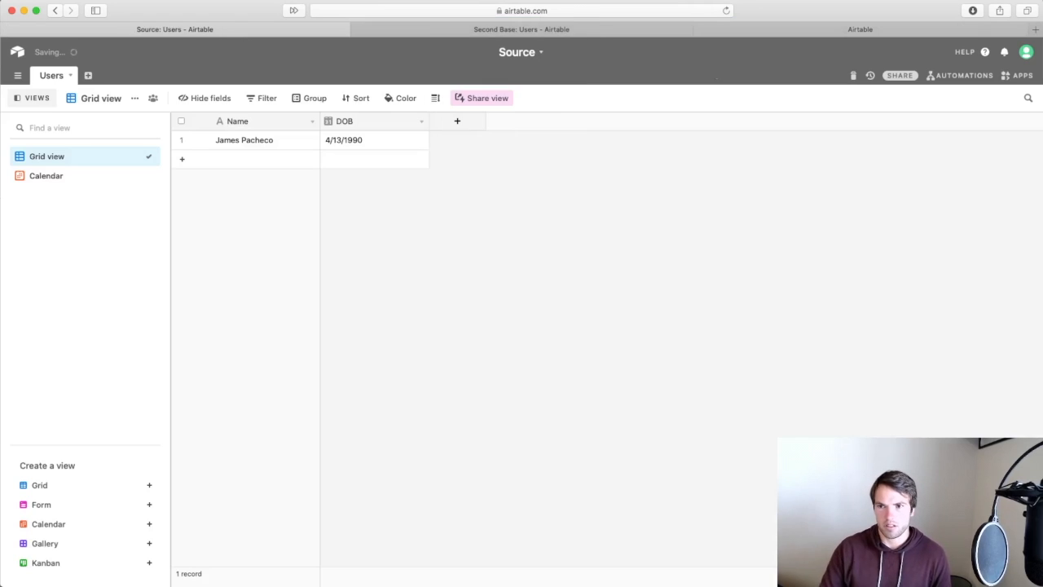
Rename Second Base to 'Destination' and check the workspace home.
left_click(681, 31)
left_click(534, 54)
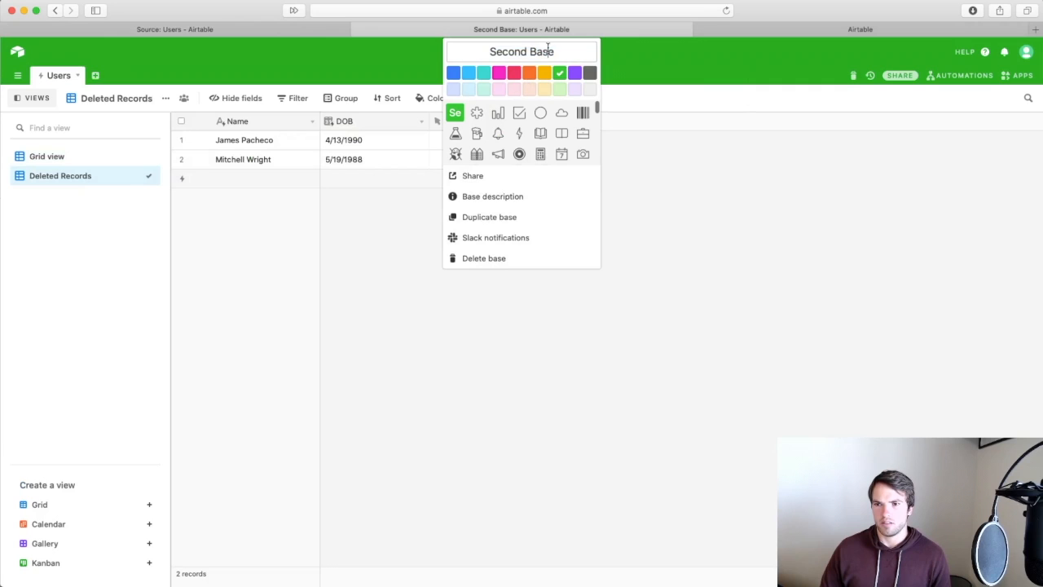
left_click(567, 54)
type("Destination")
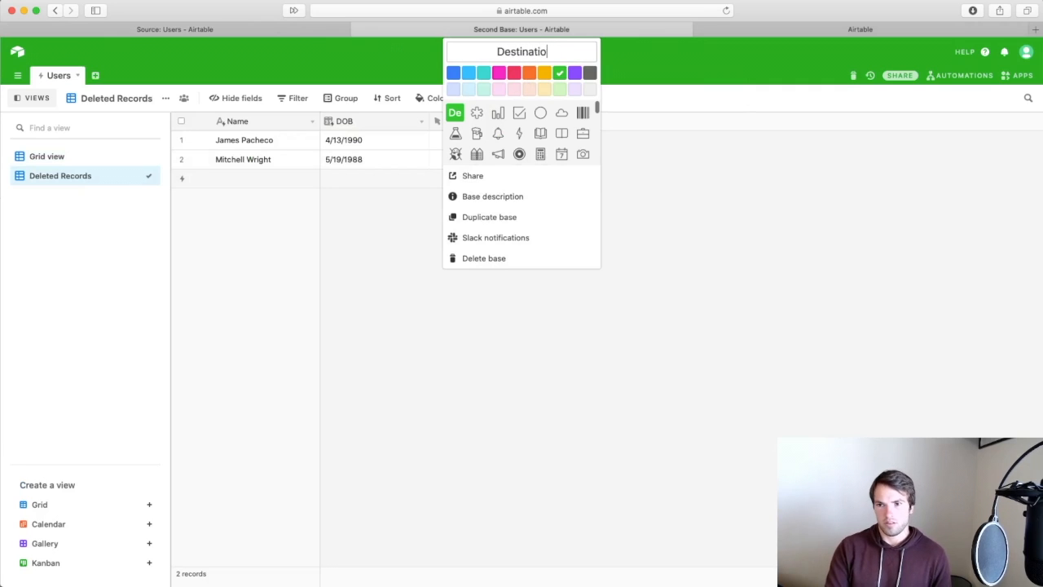
key("Return")
left_click(774, 30)
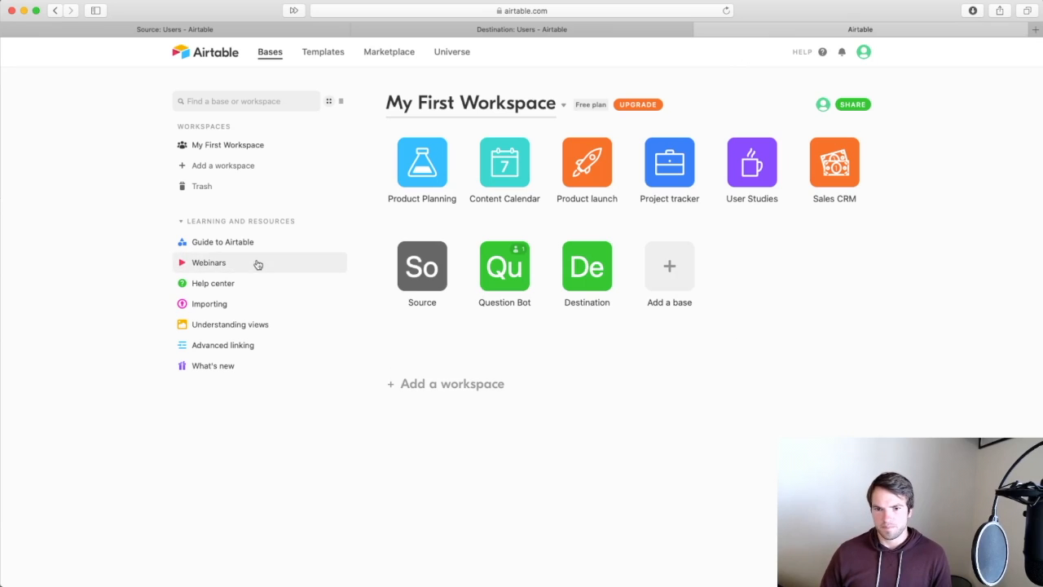
Open the What's new page and close the old workspace home tab.
left_click(220, 363)
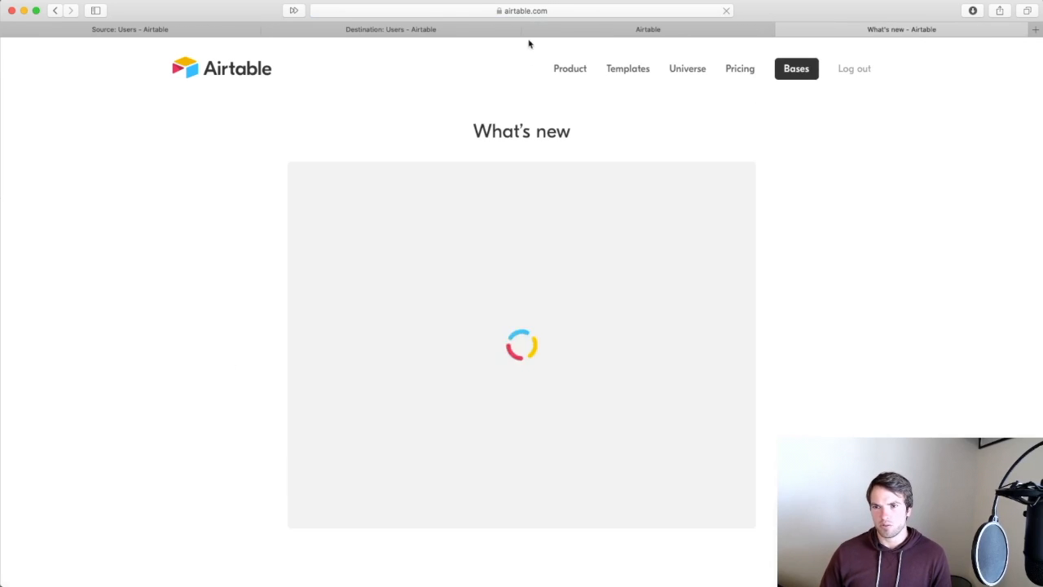
left_click(528, 30)
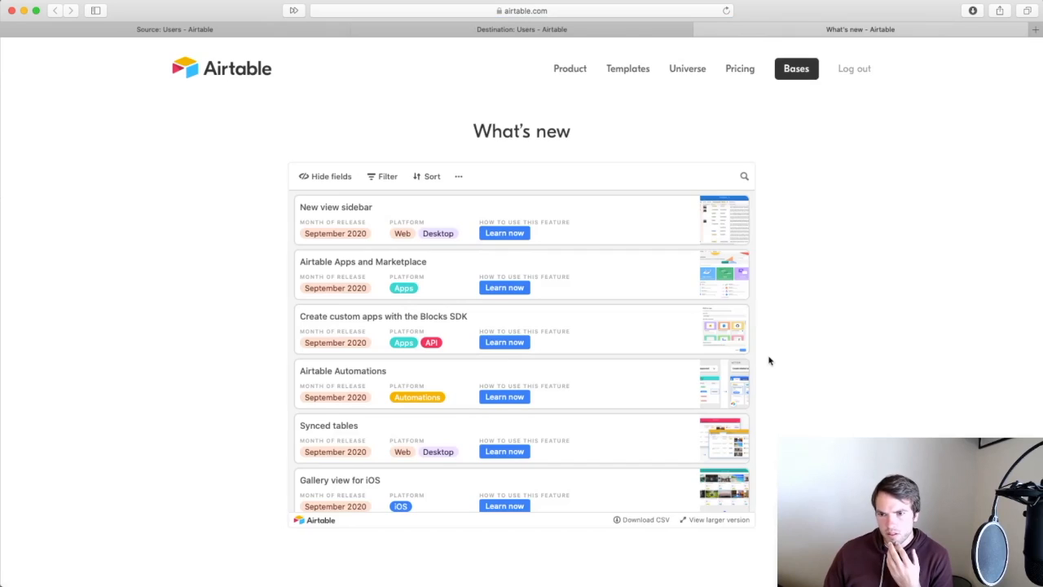
scroll(769, 361, "down", 5)
scroll(769, 361, "up", 5)
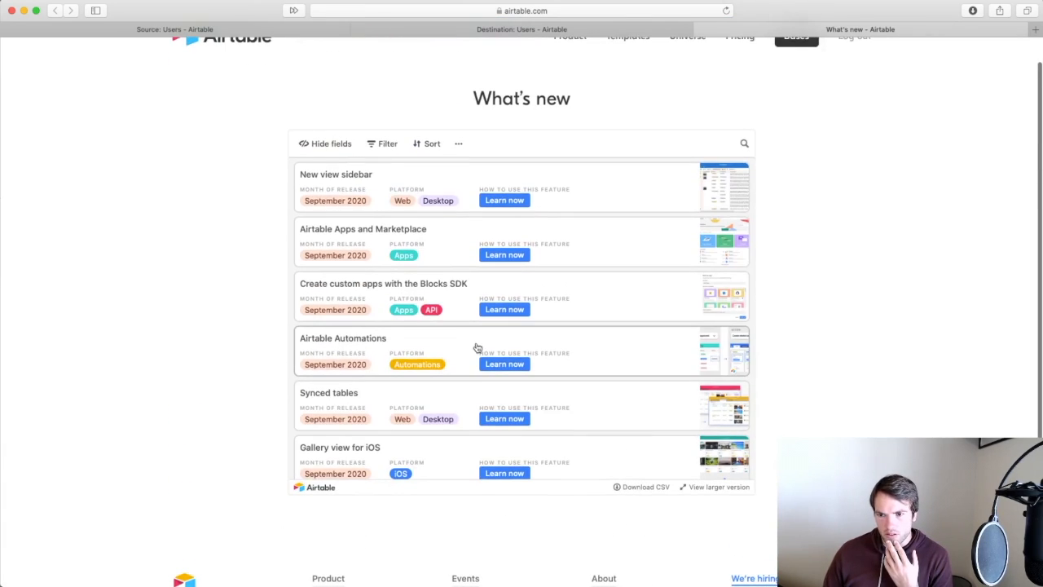
Expand the Airtable Automations entry and open its Automations Overview help article via Learn now.
left_click(477, 348)
scroll(554, 407, "down", 2)
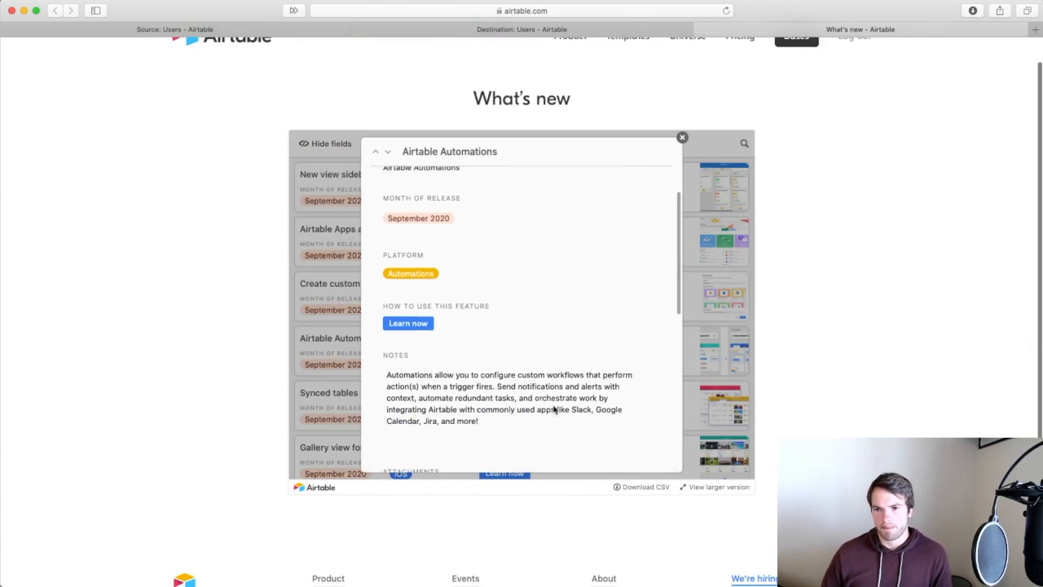
scroll(554, 405, "down", 2)
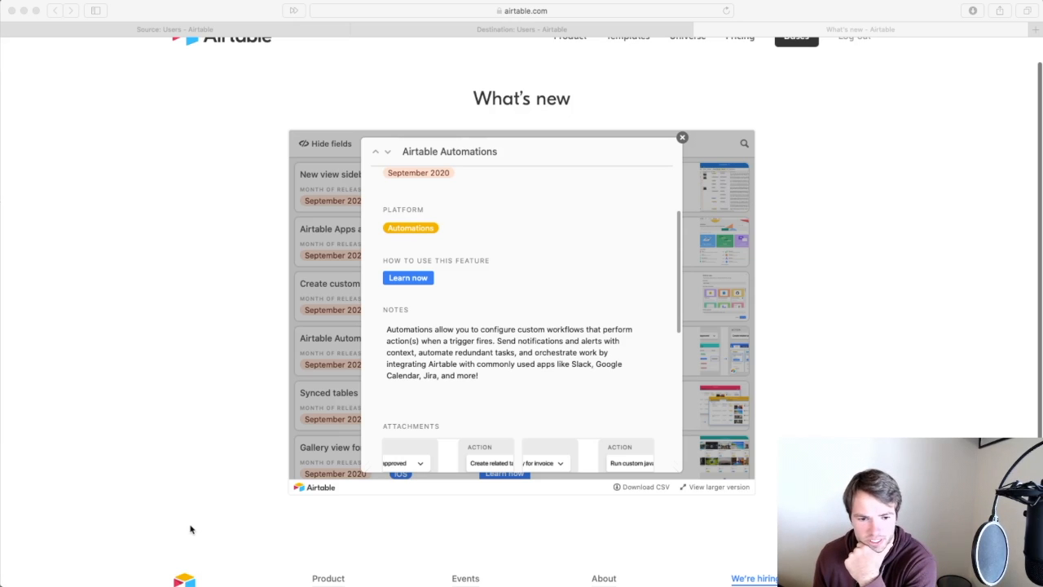
left_click(115, 513)
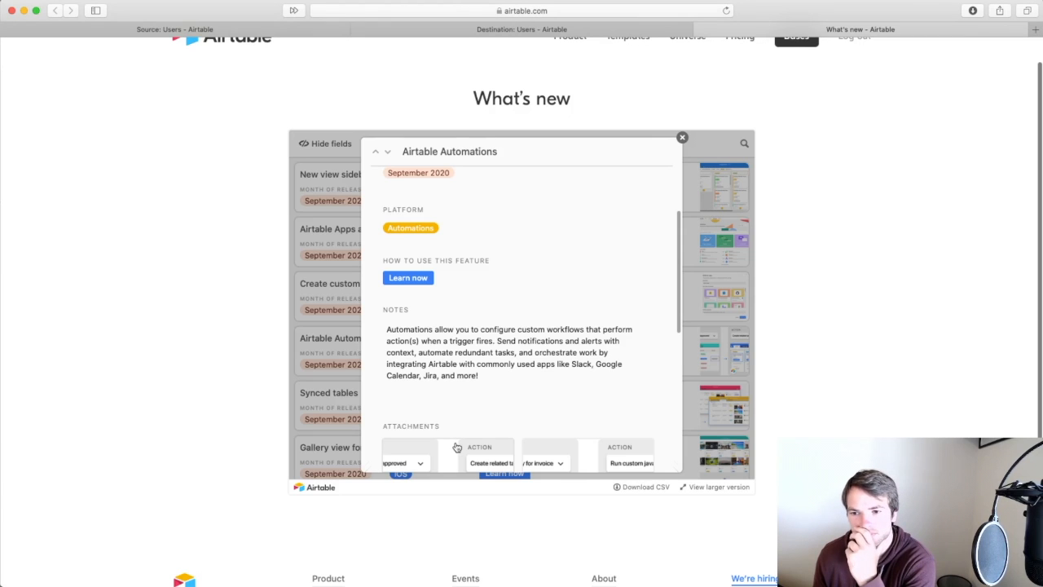
left_click(423, 281)
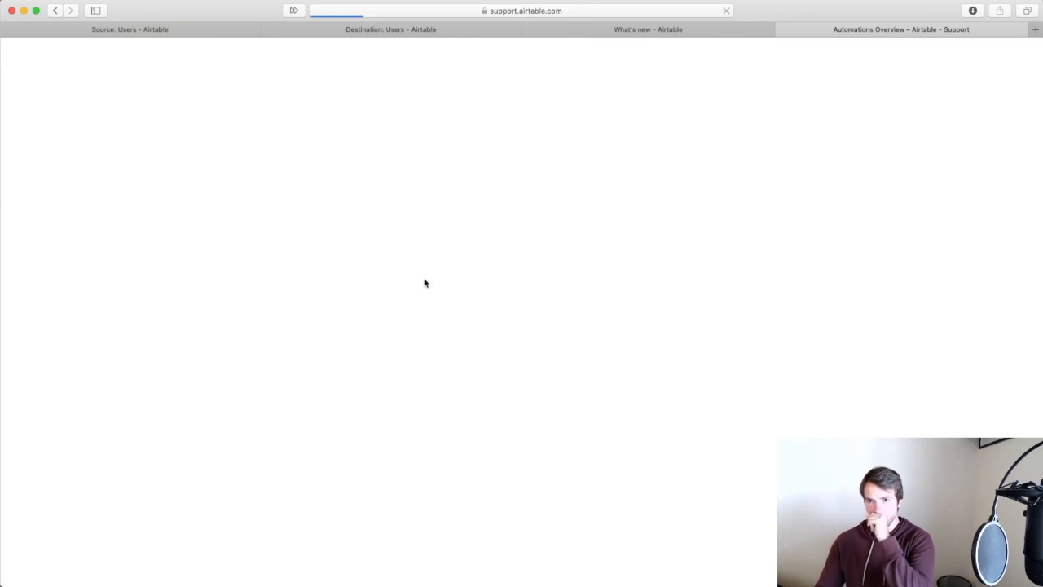
Close the What's new tab and scroll through the Automations Overview article.
left_click(530, 30)
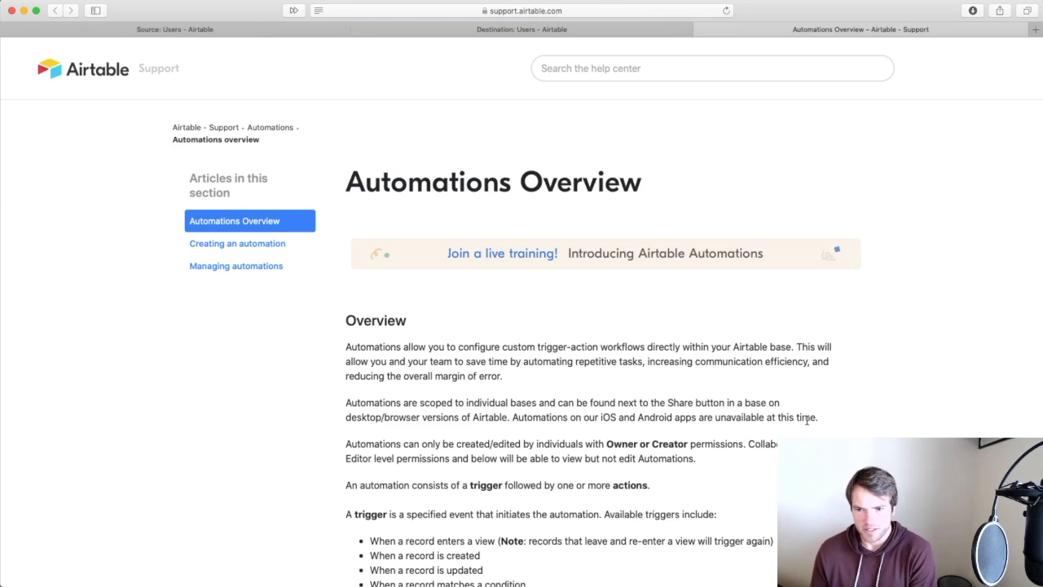
scroll(801, 403, "down", 3)
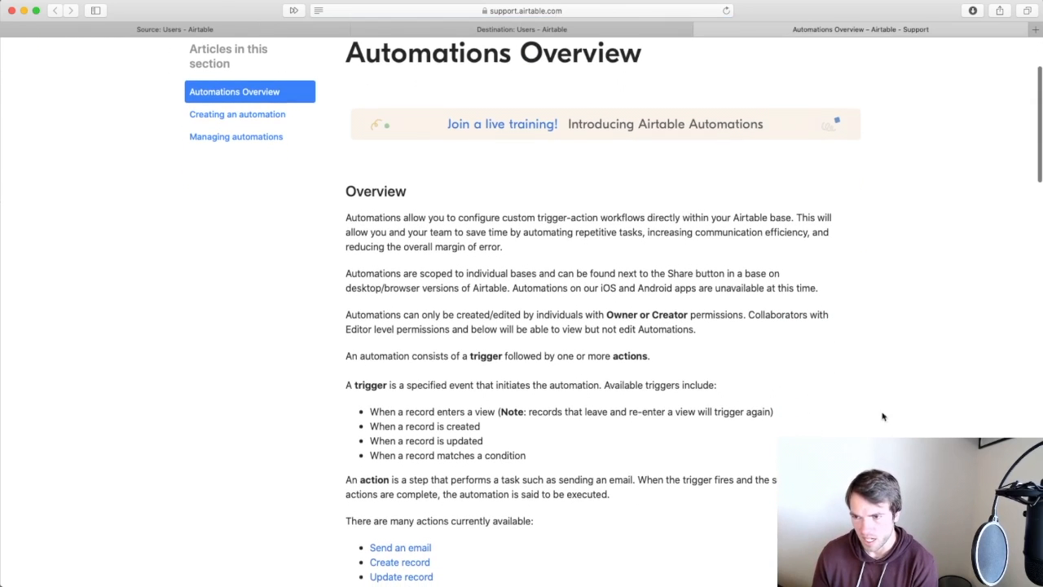
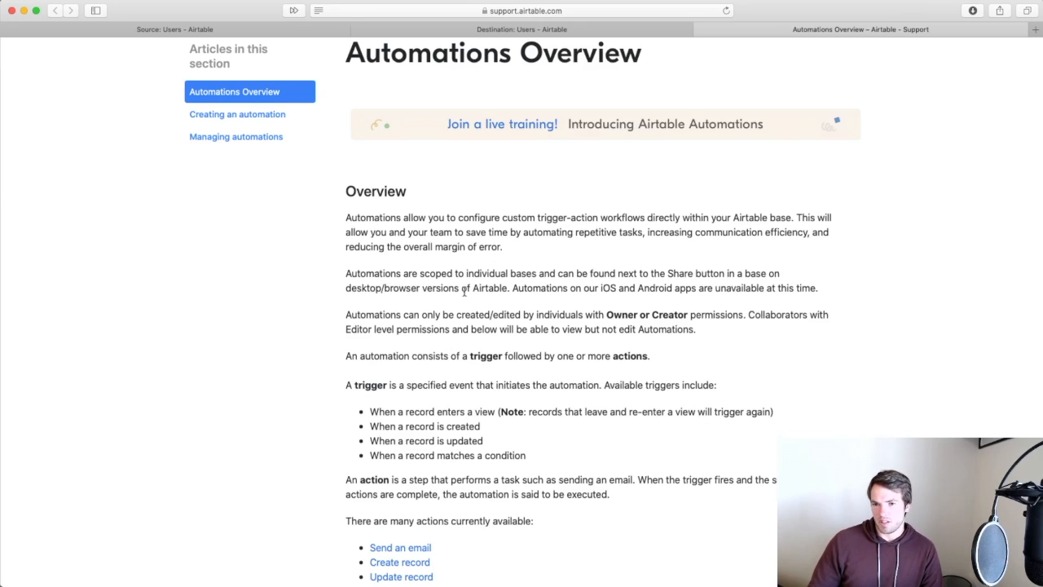
Scroll through the Automations Overview's list of available triggers and actions.
scroll(576, 386, "down", 3)
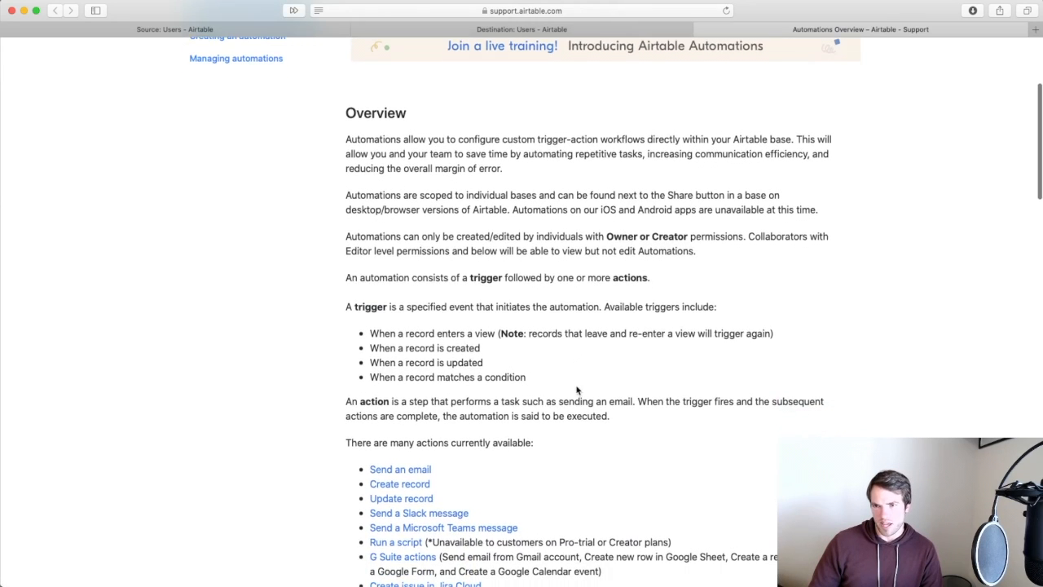
scroll(576, 386, "down", 1)
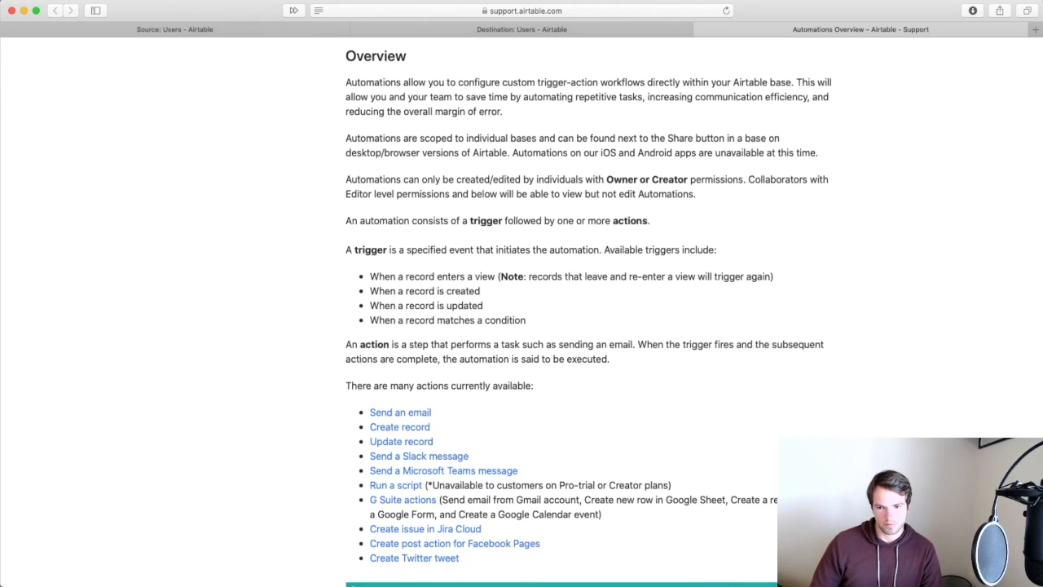
scroll(741, 422, "down", 2)
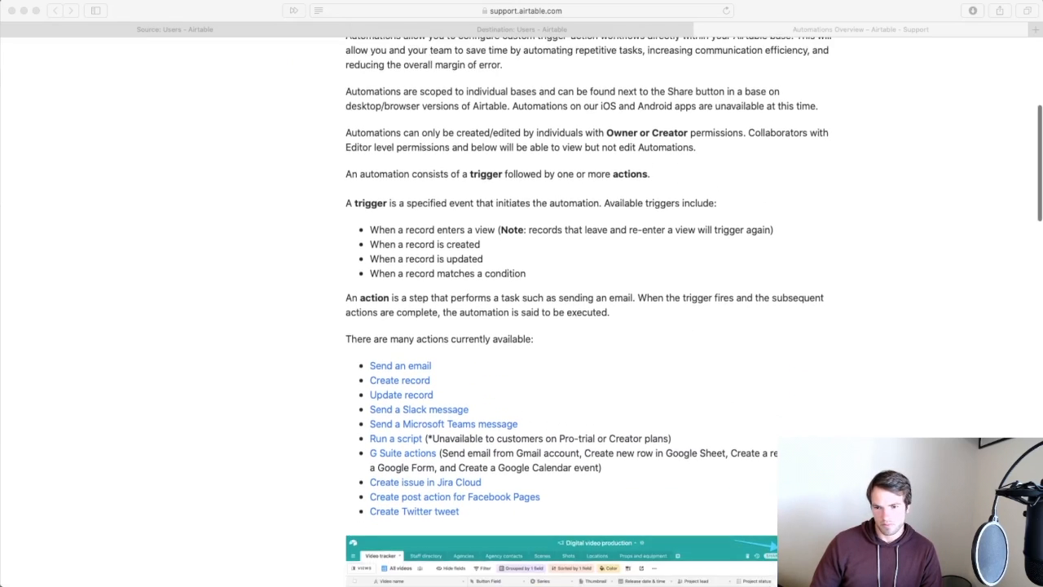
scroll(521, 311, "up", 4)
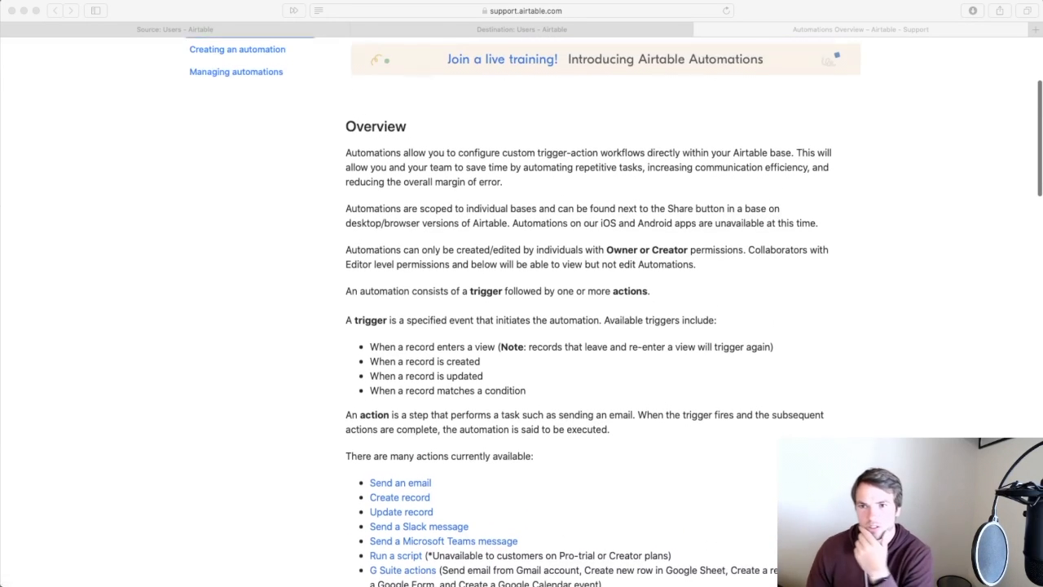
scroll(522, 311, "up", 1)
scroll(521, 311, "down", 1)
scroll(521, 311, "down", 1)
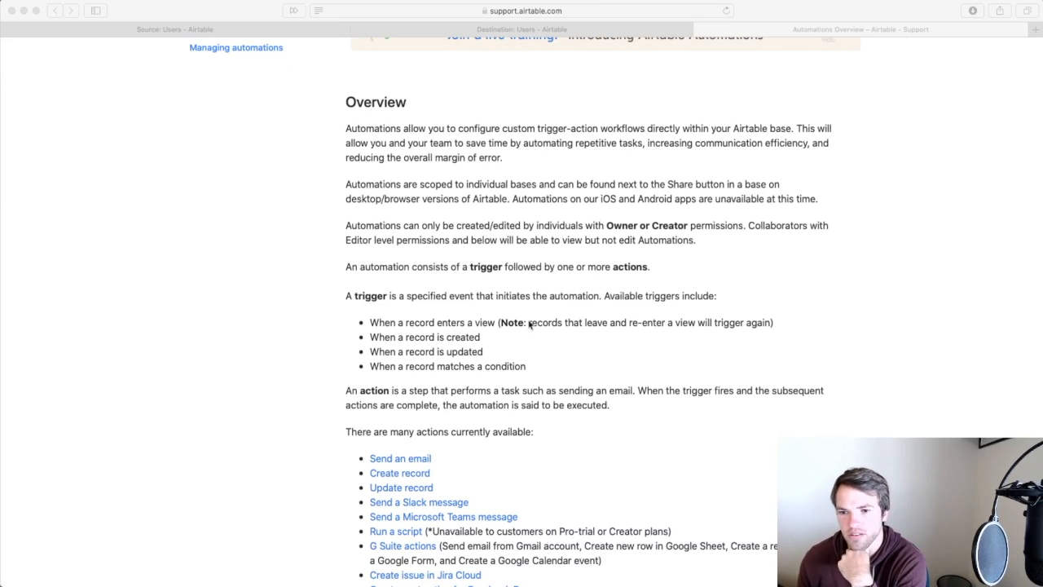
scroll(460, 436, "down", 5)
scroll(460, 435, "down", 3)
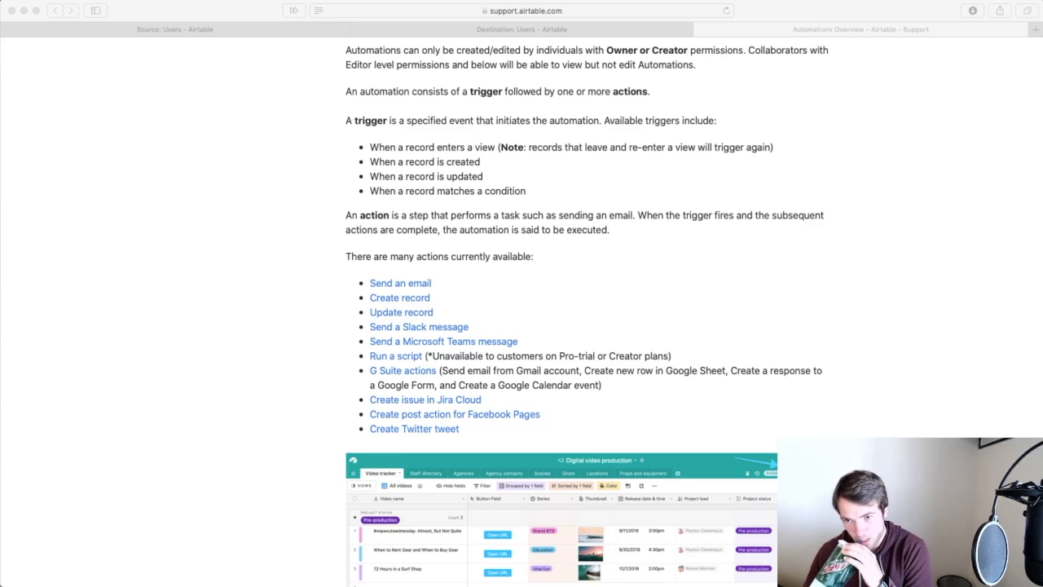
Open the 'Run a script' action article in a new background tab.
scroll(526, 426, "up", 5)
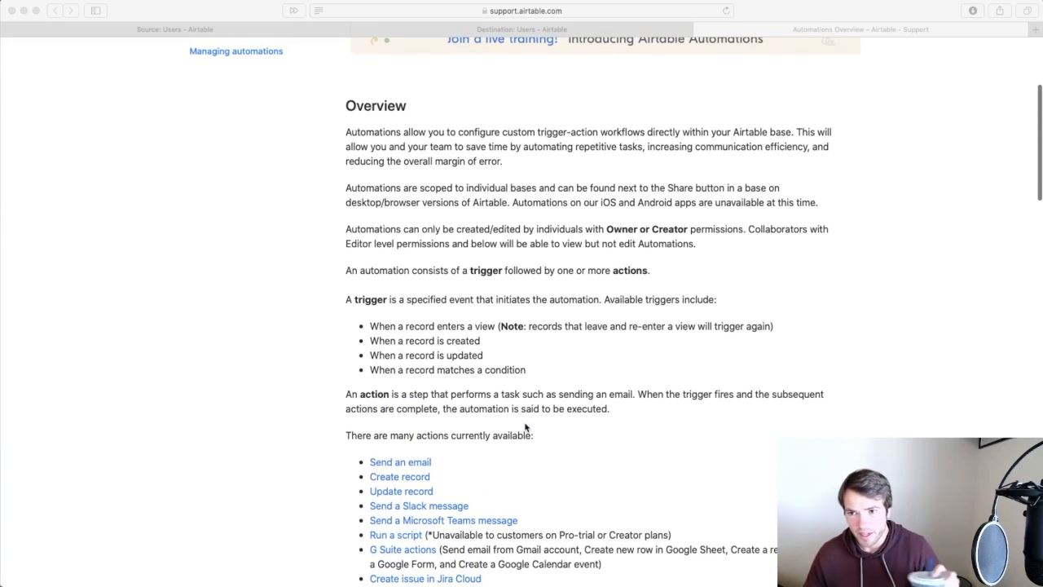
scroll(526, 426, "up", 2)
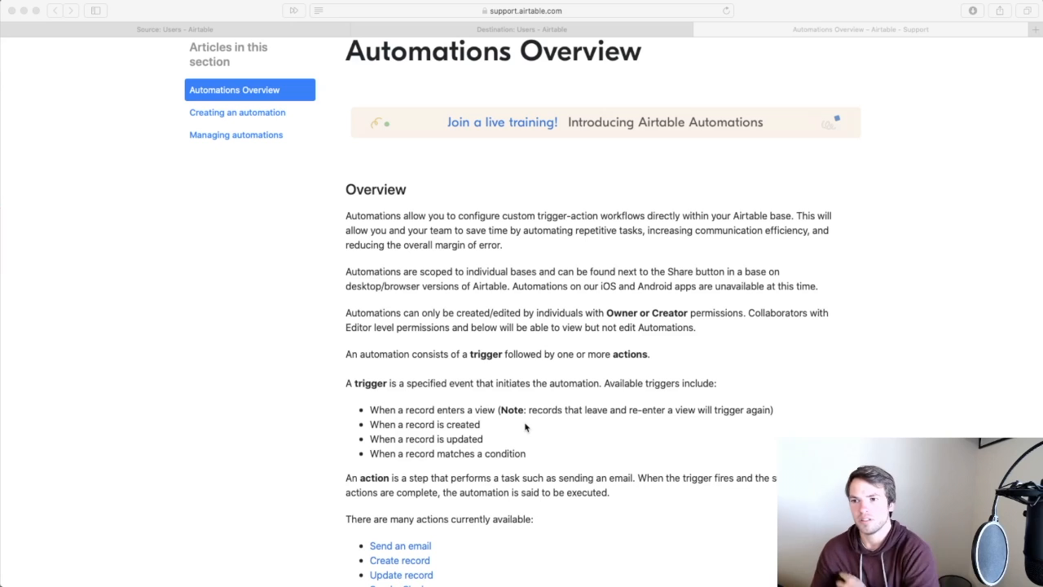
scroll(525, 426, "down", 5)
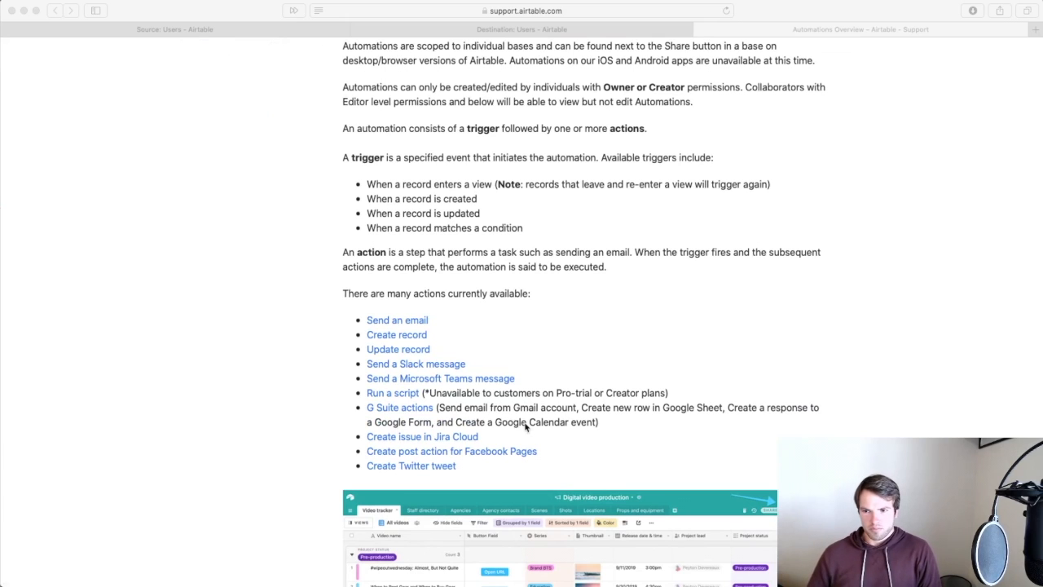
scroll(614, 423, "down", 1)
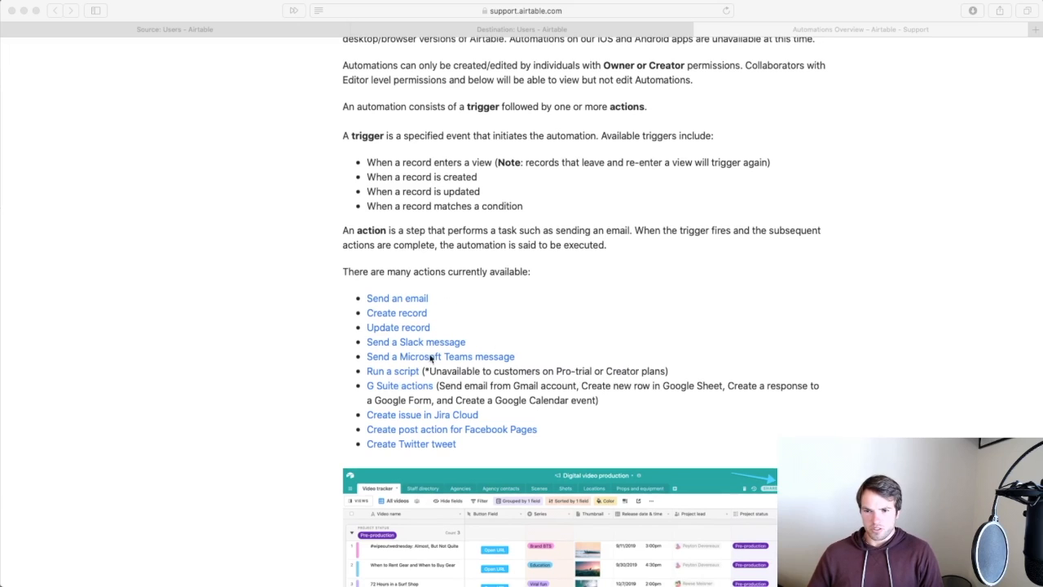
left_click(480, 370)
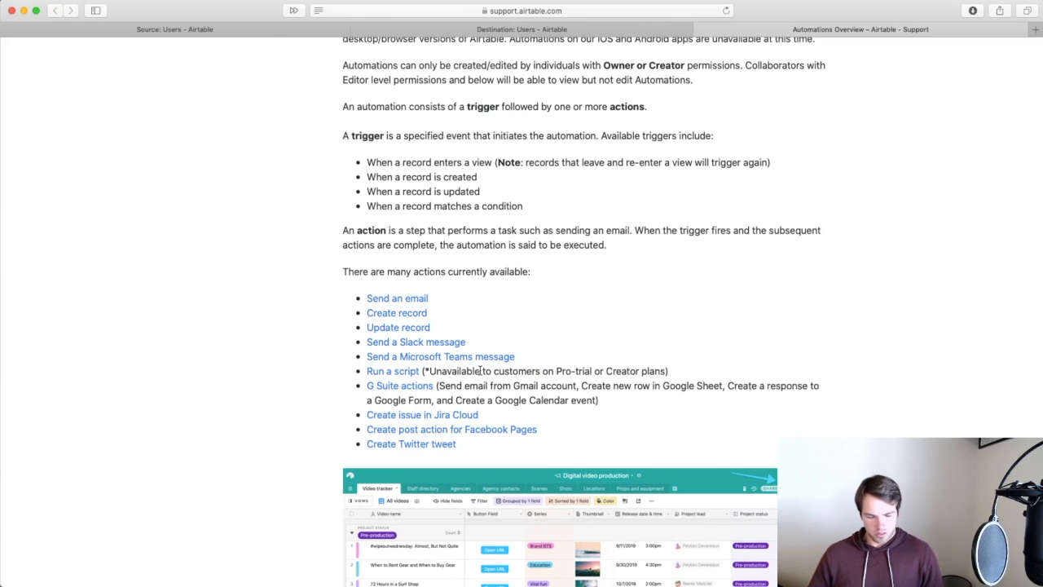
left_click(398, 373, "super")
Switch to the Run a script Action article and read its script limits and two-field example script.
left_click(898, 31)
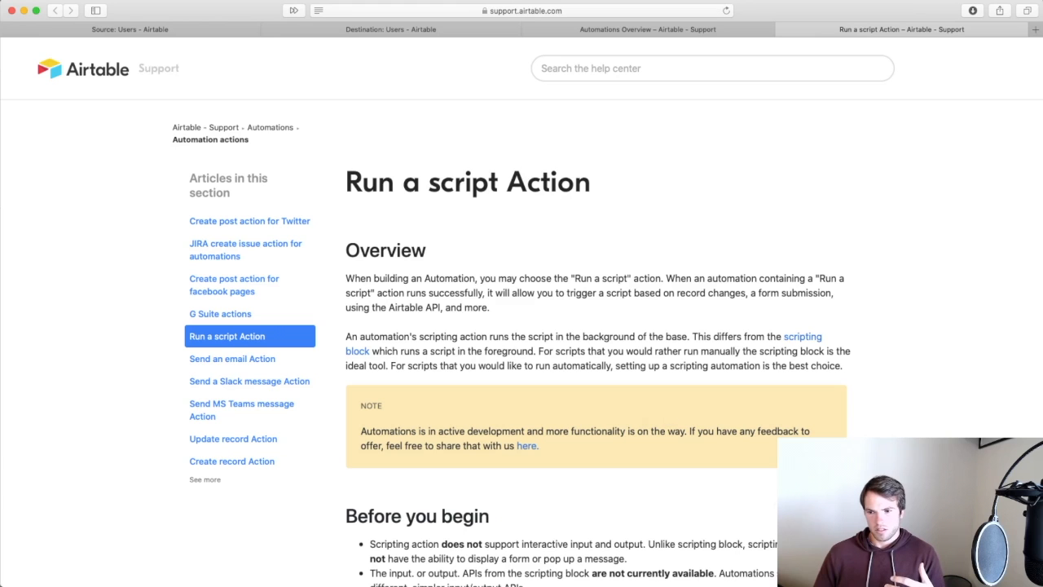
scroll(521, 313, "down", 3)
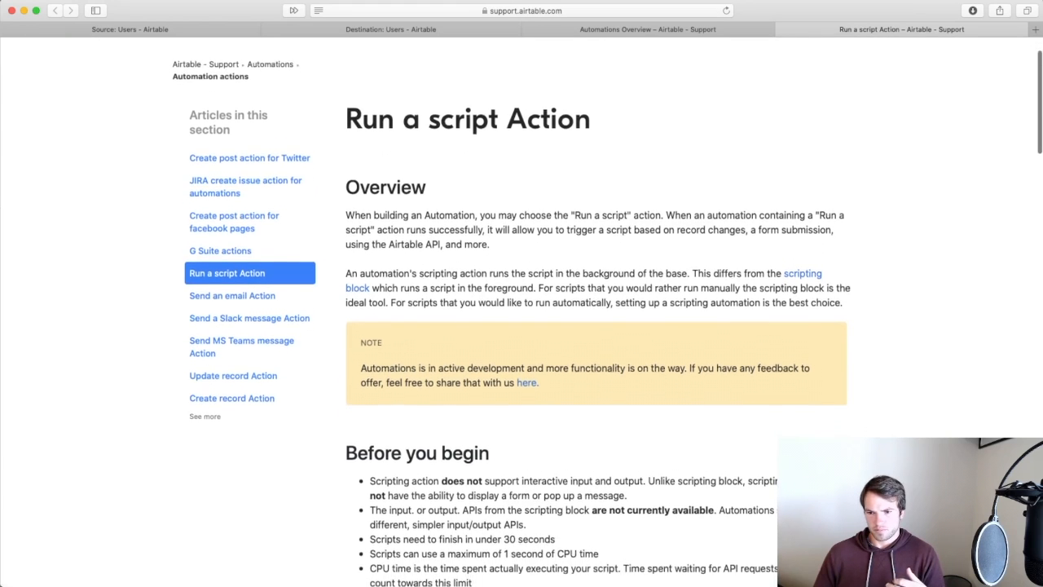
scroll(521, 313, "down", 1)
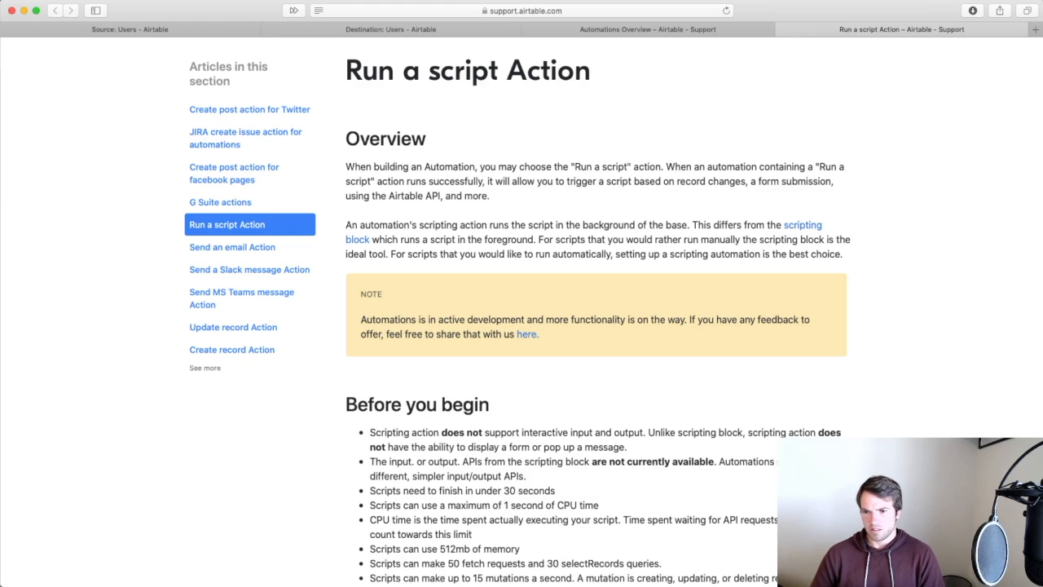
scroll(521, 326, "down", 5)
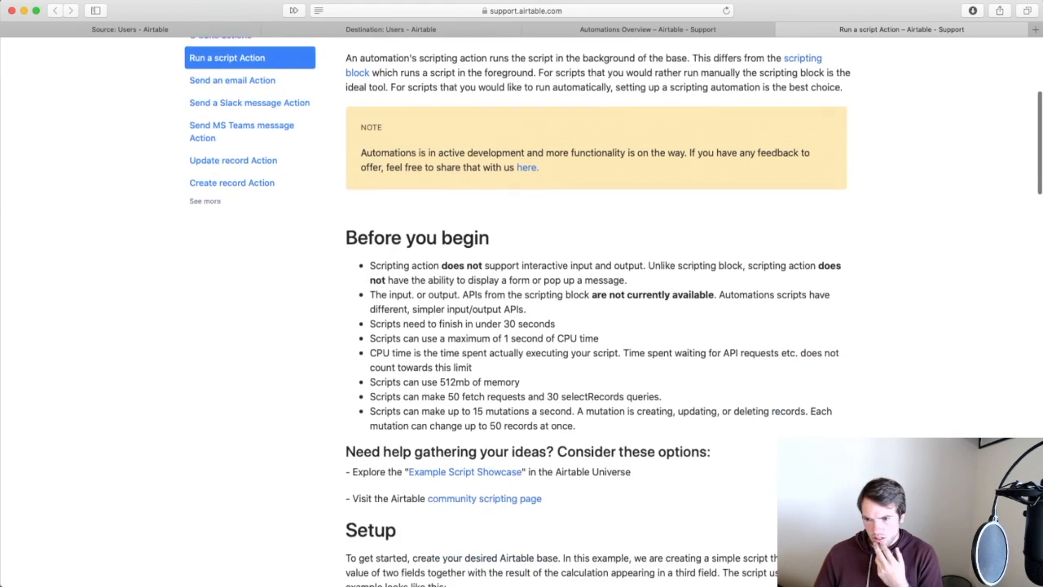
scroll(521, 326, "up", 4)
scroll(521, 326, "down", 9)
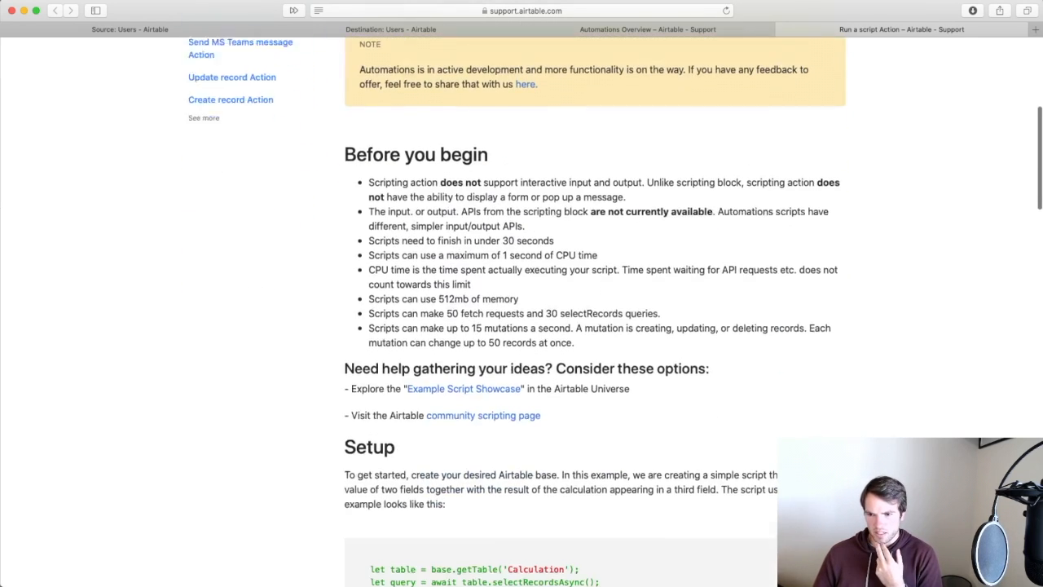
scroll(522, 326, "down", 5)
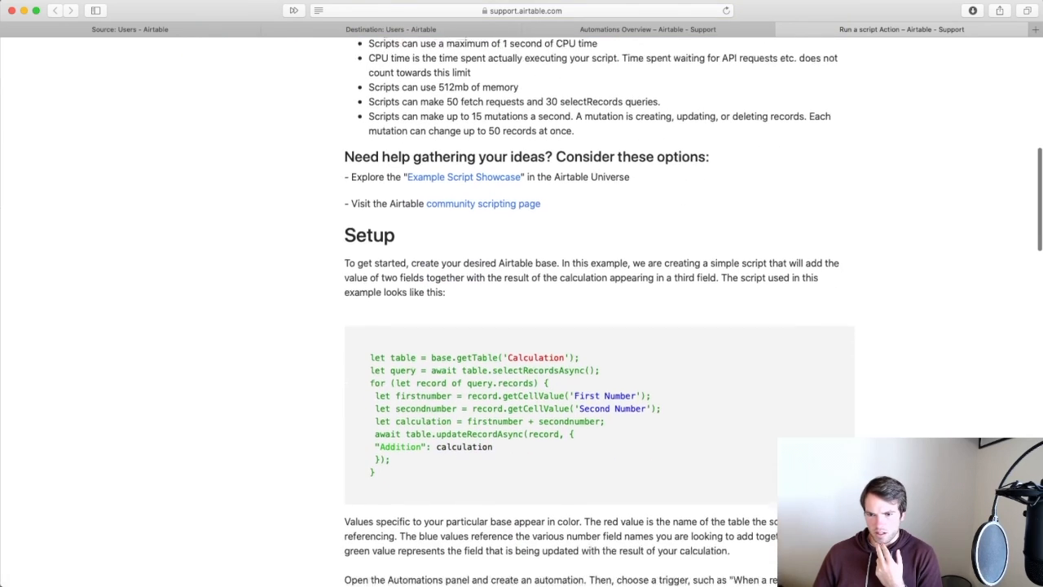
scroll(521, 326, "up", 6)
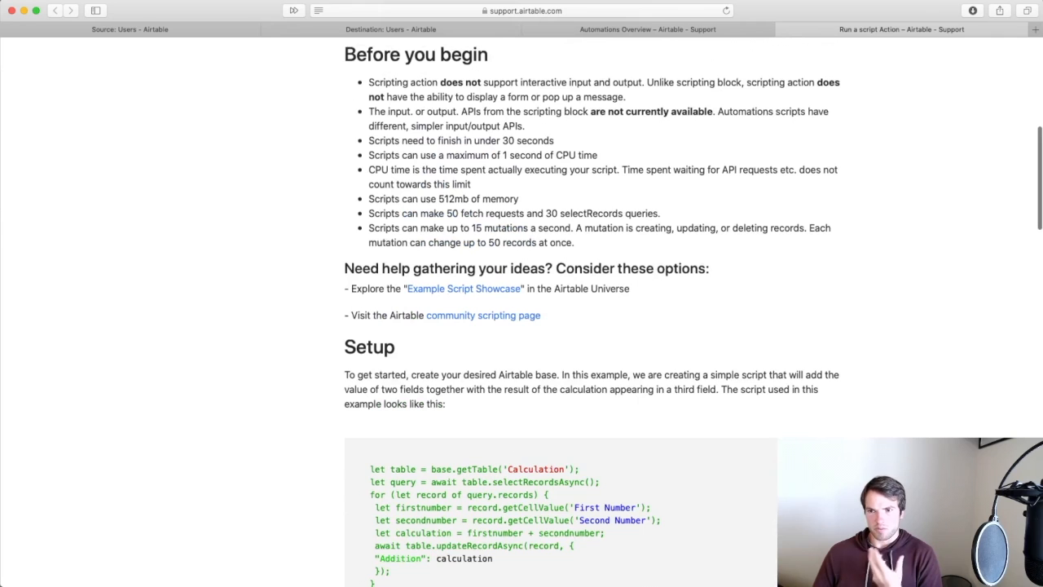
scroll(521, 326, "up", 4)
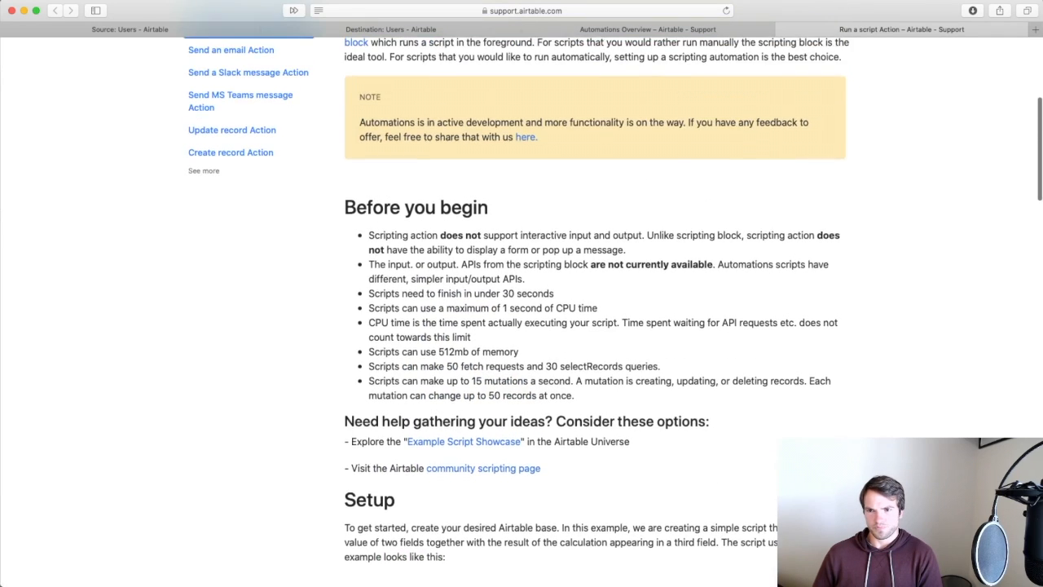
scroll(521, 326, "up", 6)
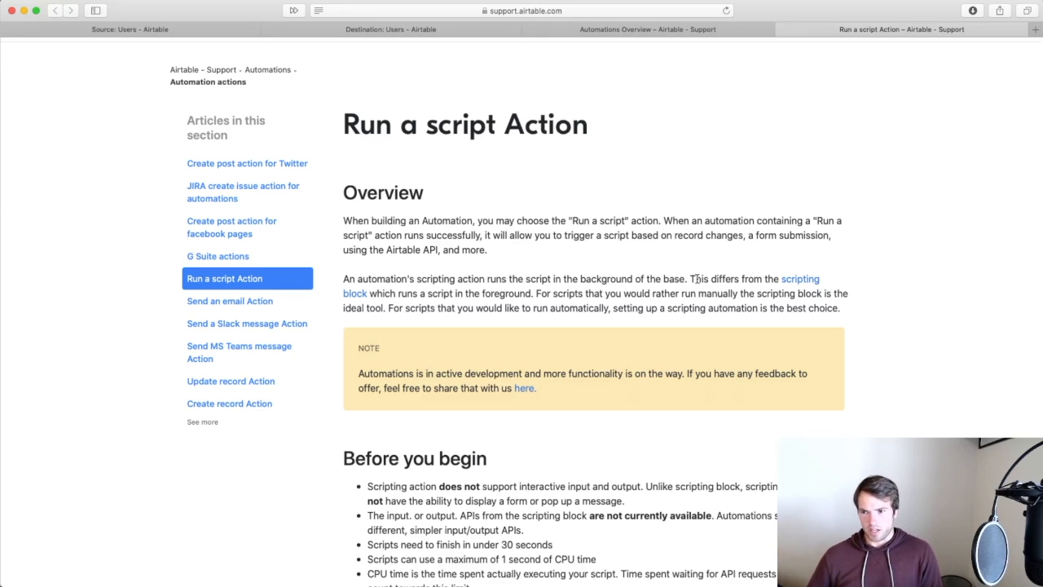
Go back to the Automations Overview and scroll down to 'Tips to ensure proper setup'.
left_click(668, 31)
scroll(617, 410, "down", 3)
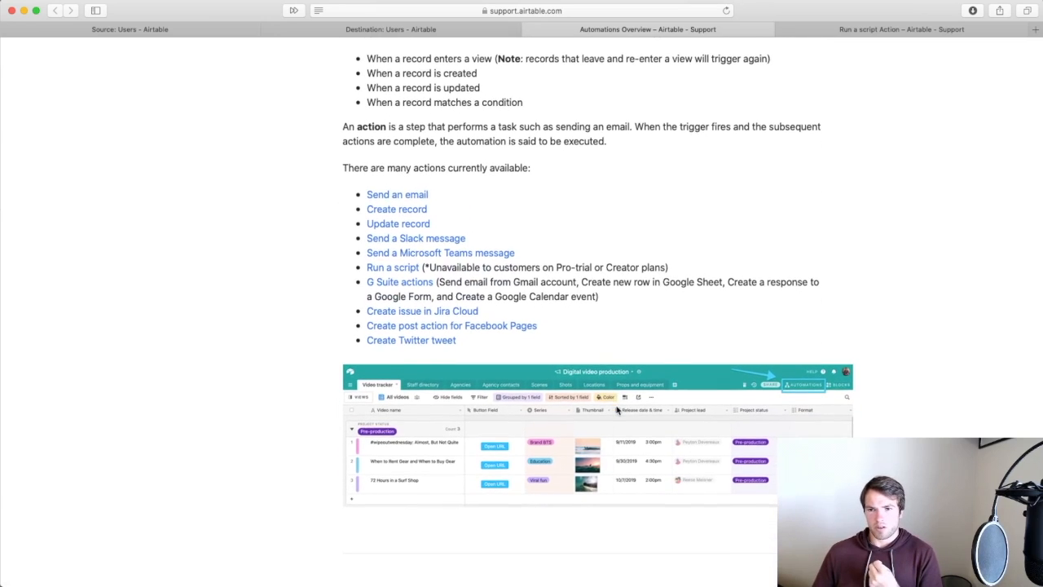
scroll(617, 410, "down", 2)
scroll(617, 410, "down", 10)
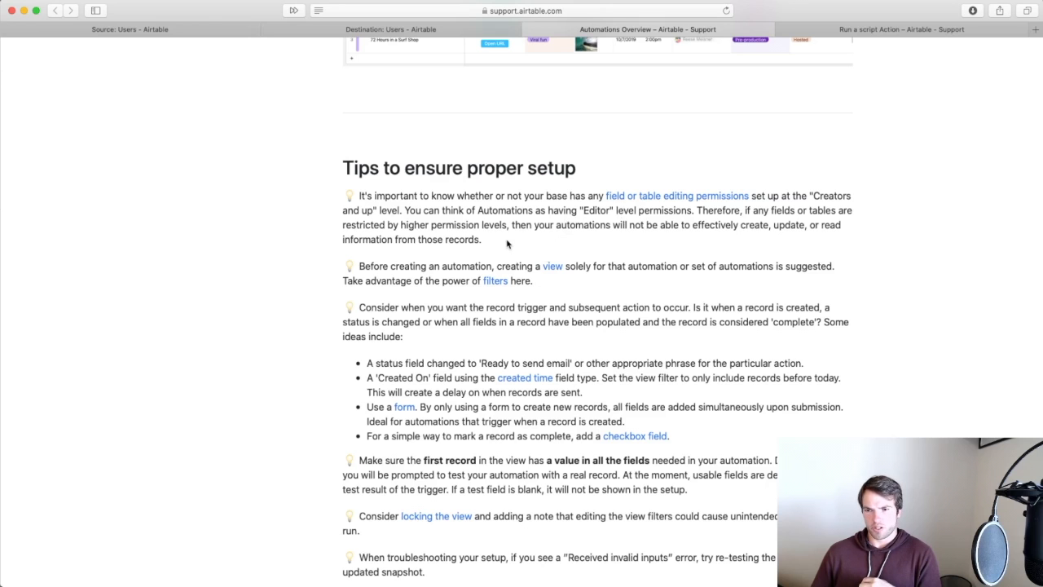
scroll(642, 251, "down", 2)
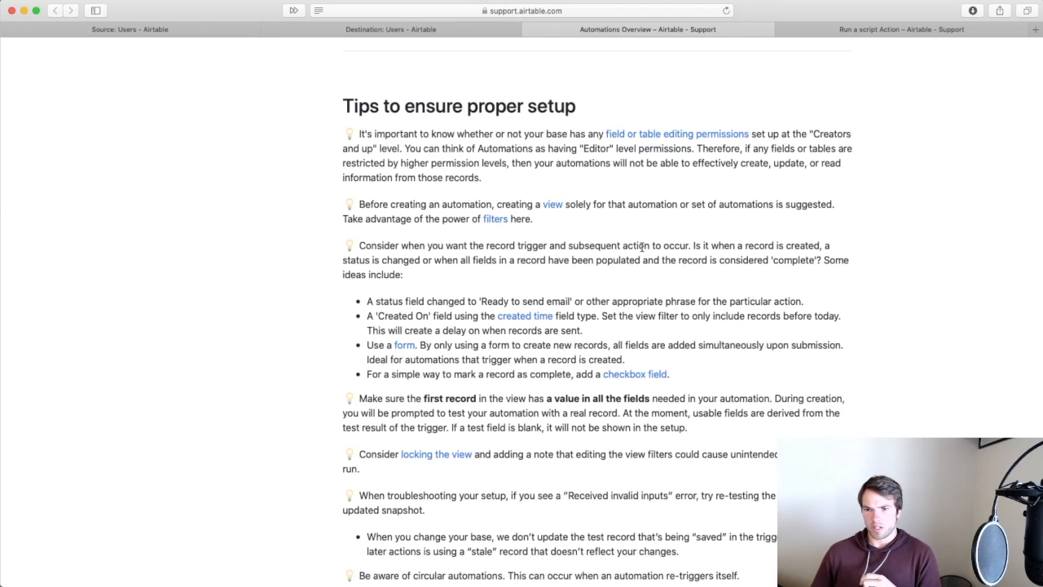
scroll(642, 246, "down", 2)
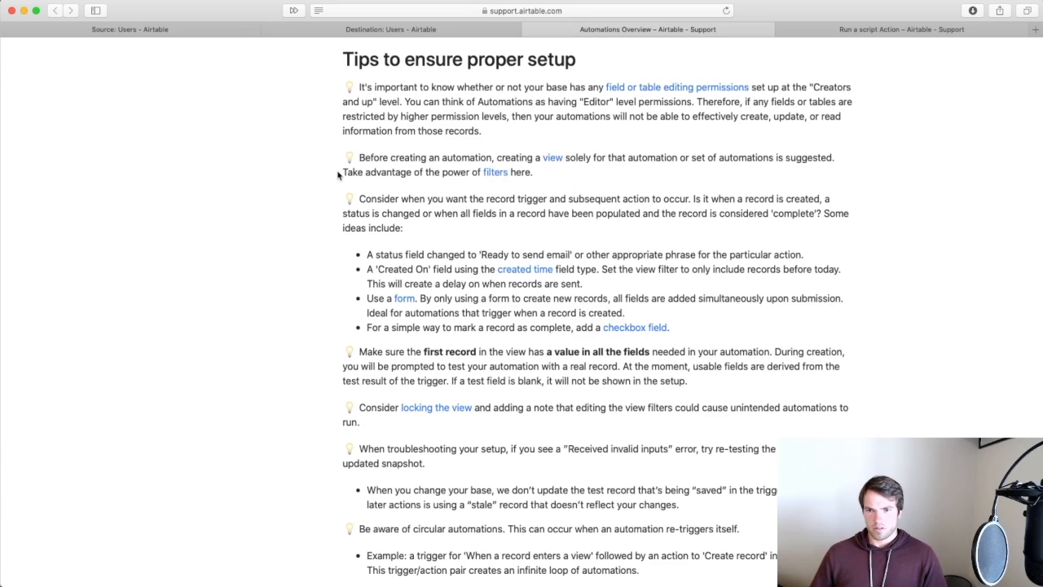
Highlight the view-filters tip and the four trigger idea bullets.
left_click_drag(343, 172, 411, 181)
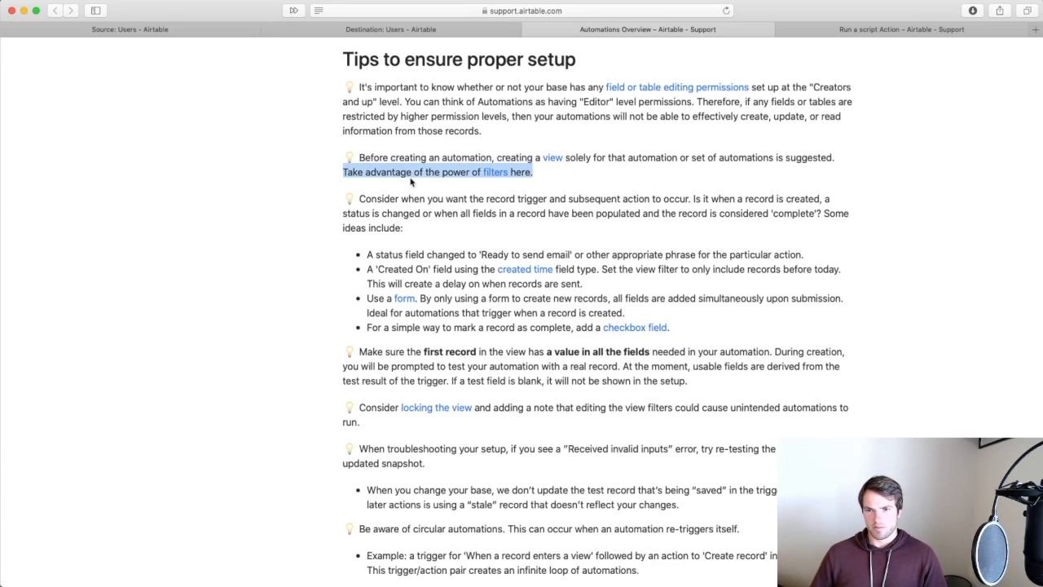
left_click(415, 173)
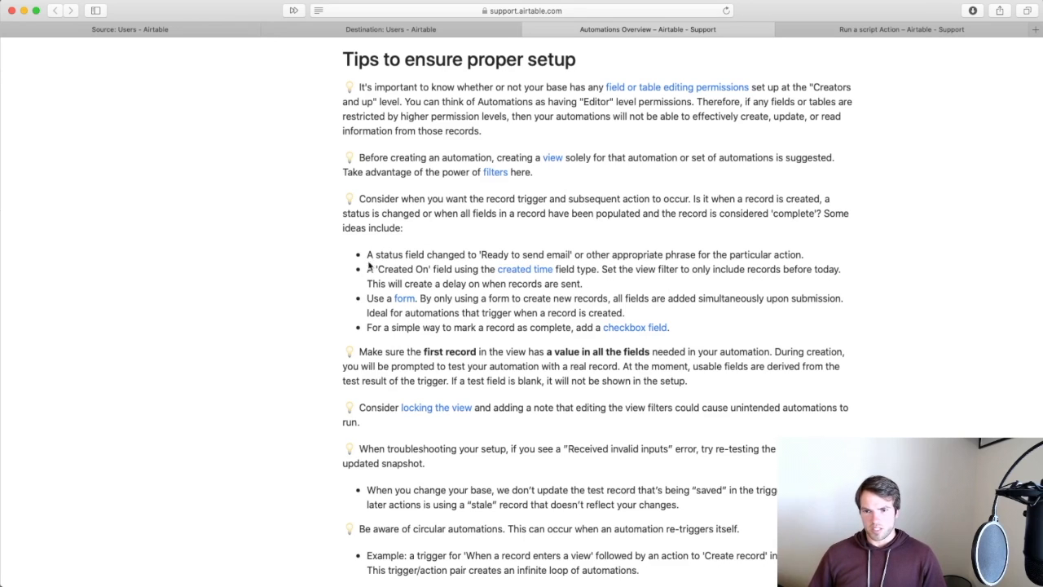
left_click_drag(368, 255, 677, 333)
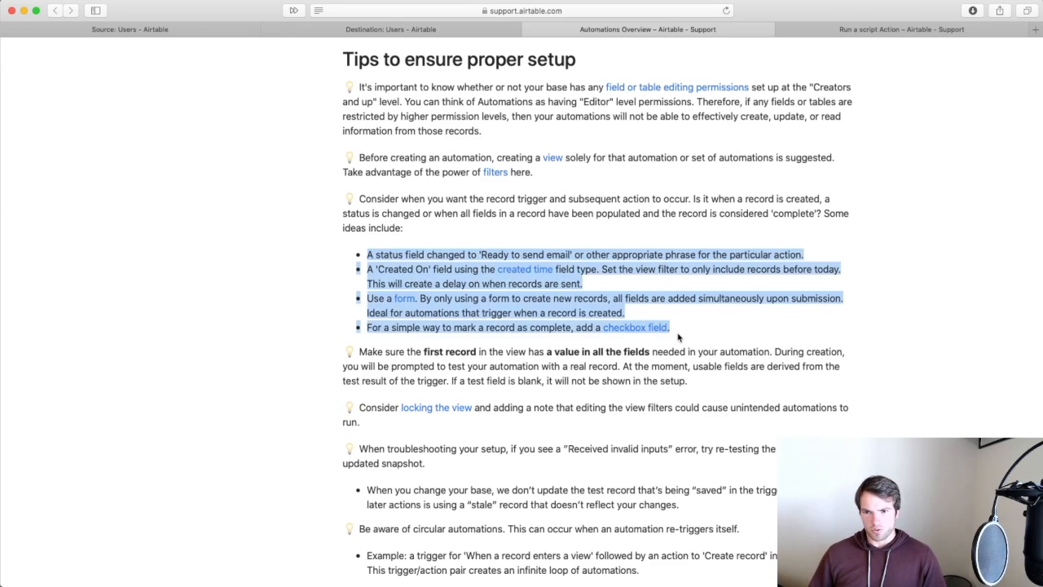
left_click(678, 336)
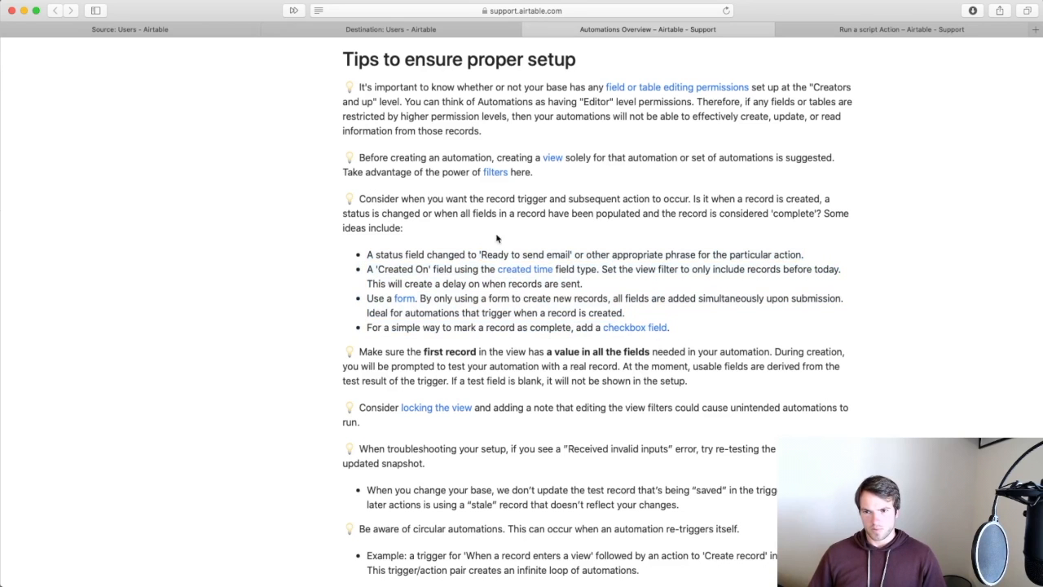
scroll(484, 312, "down", 4)
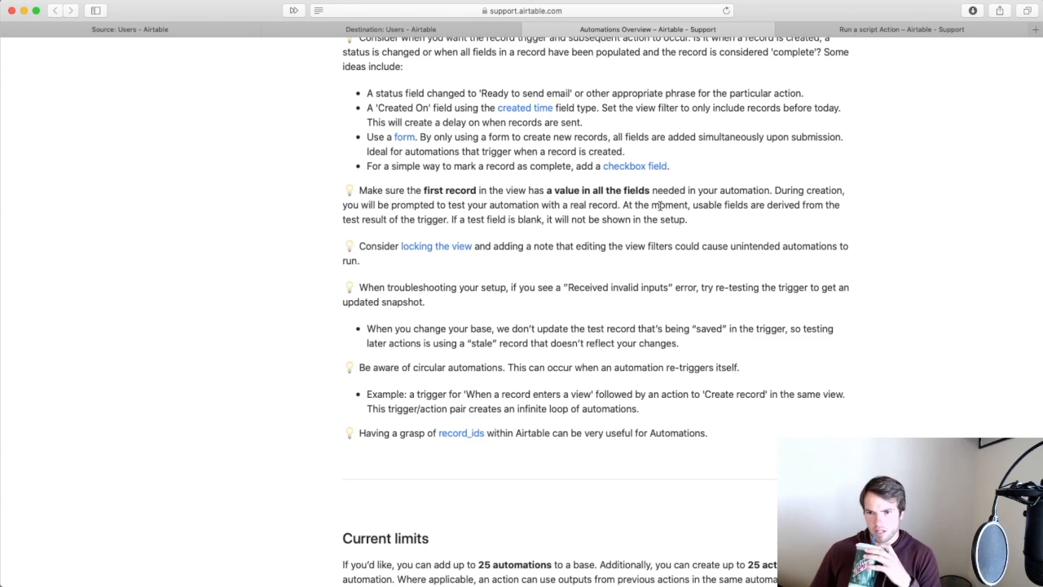
Scroll to the Run limits table and highlight the Free plan's 100 runs and run history length.
scroll(666, 245, "down", 2)
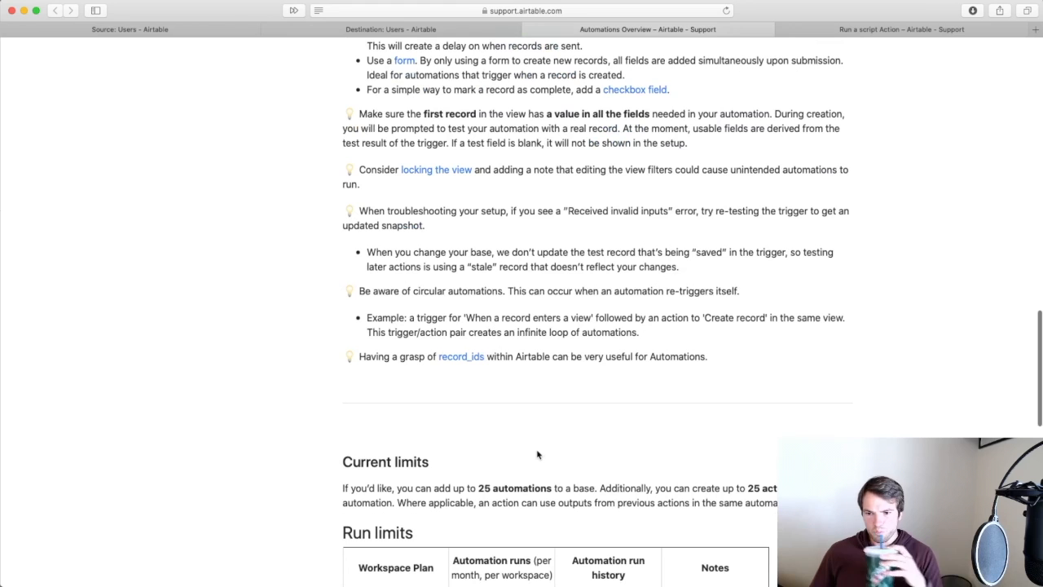
scroll(531, 497, "down", 2)
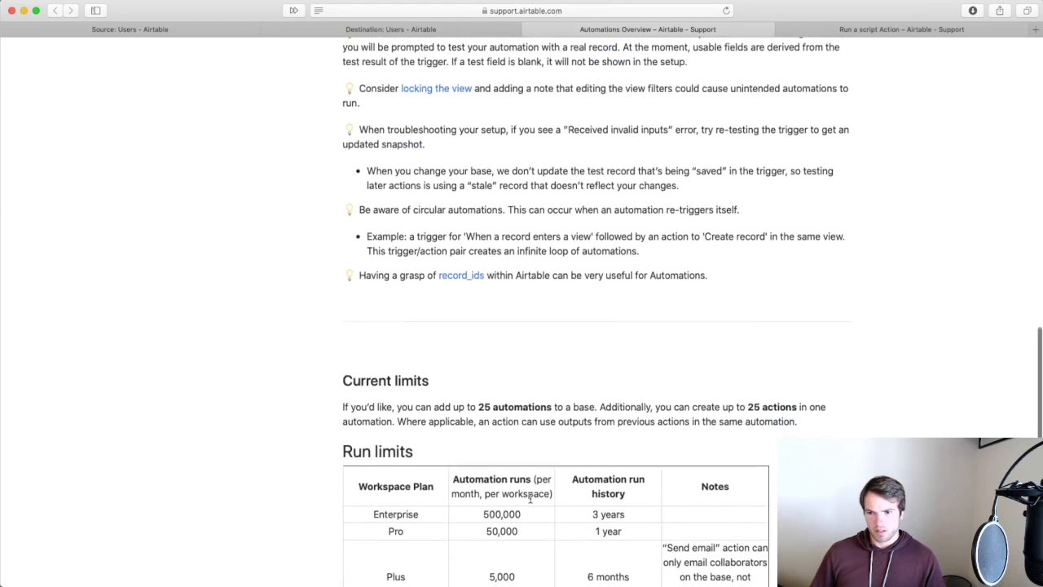
scroll(531, 503, "down", 2)
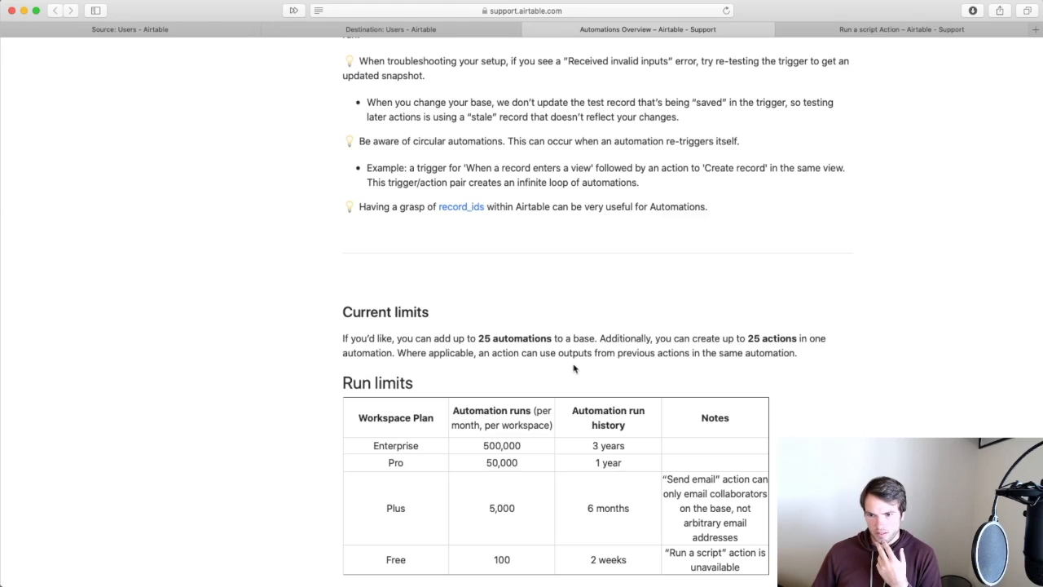
scroll(578, 449, "down", 2)
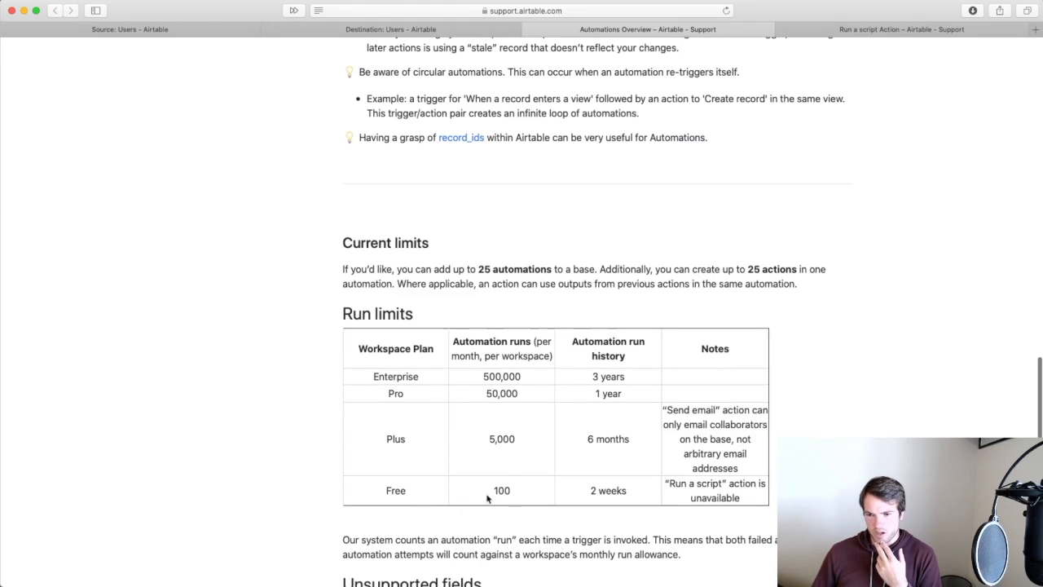
left_click_drag(495, 489, 528, 490)
left_click(518, 492)
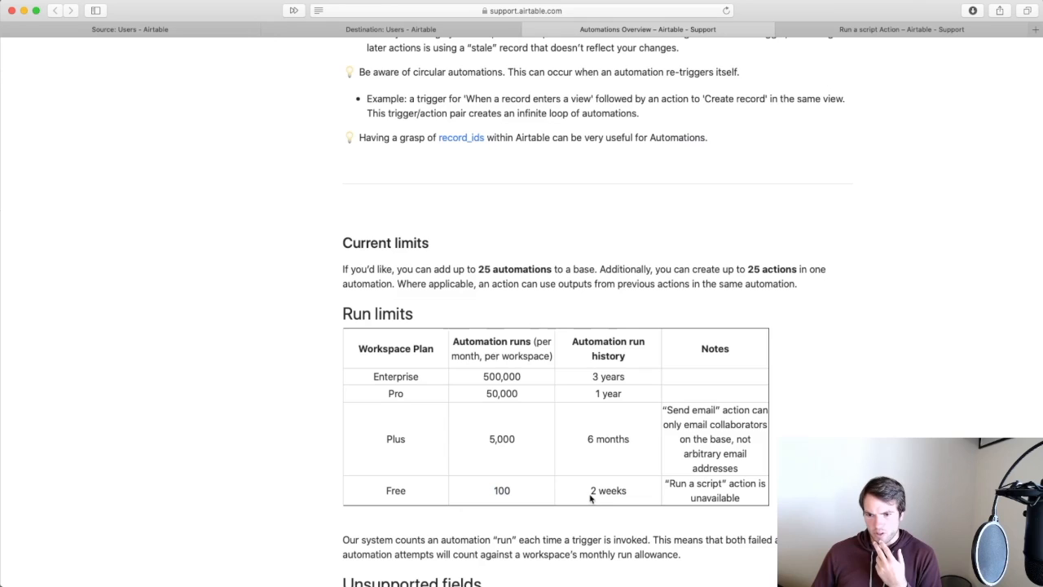
left_click_drag(590, 496, 607, 494)
left_click(405, 485)
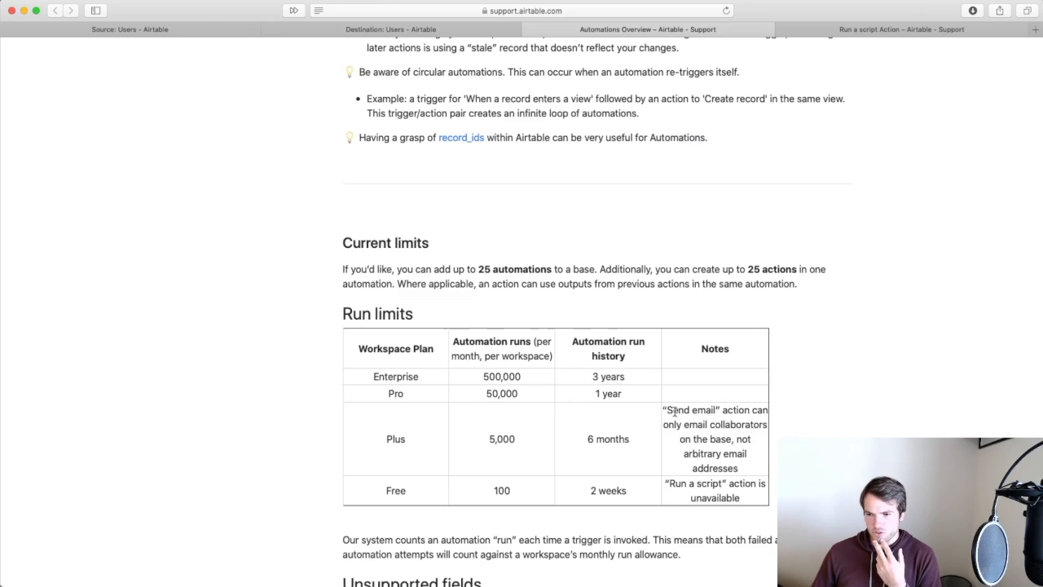
Highlight the Plus plan's Send email note, then return to the Source base's Users table.
left_click_drag(665, 407, 730, 425)
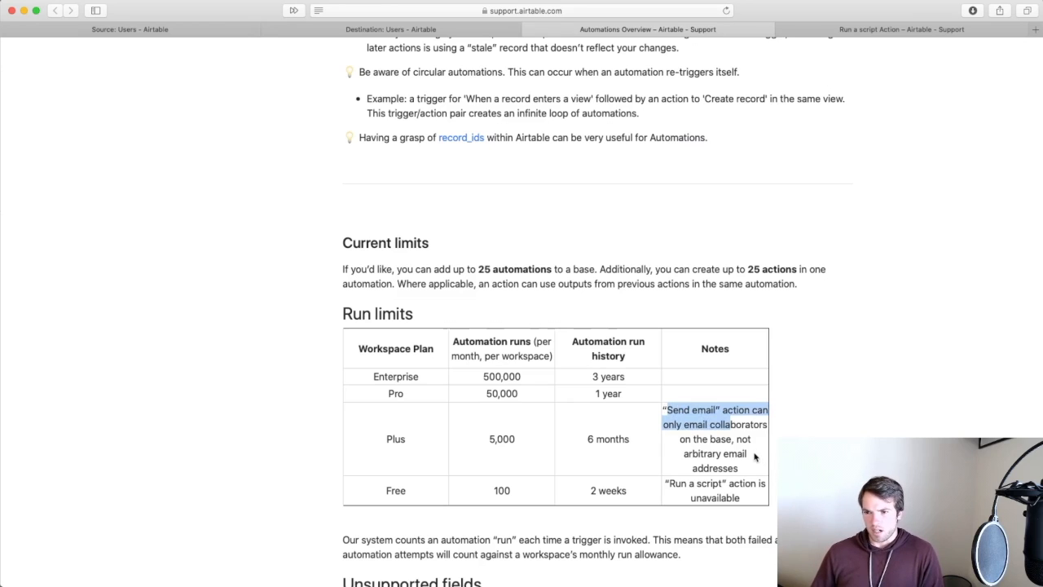
left_click(706, 421)
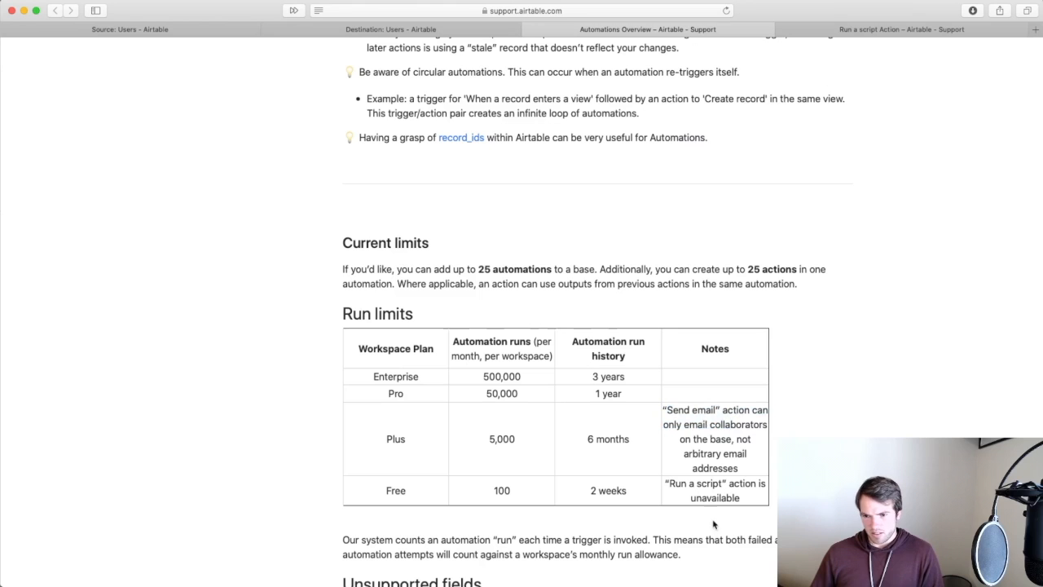
scroll(719, 483, "down", 5)
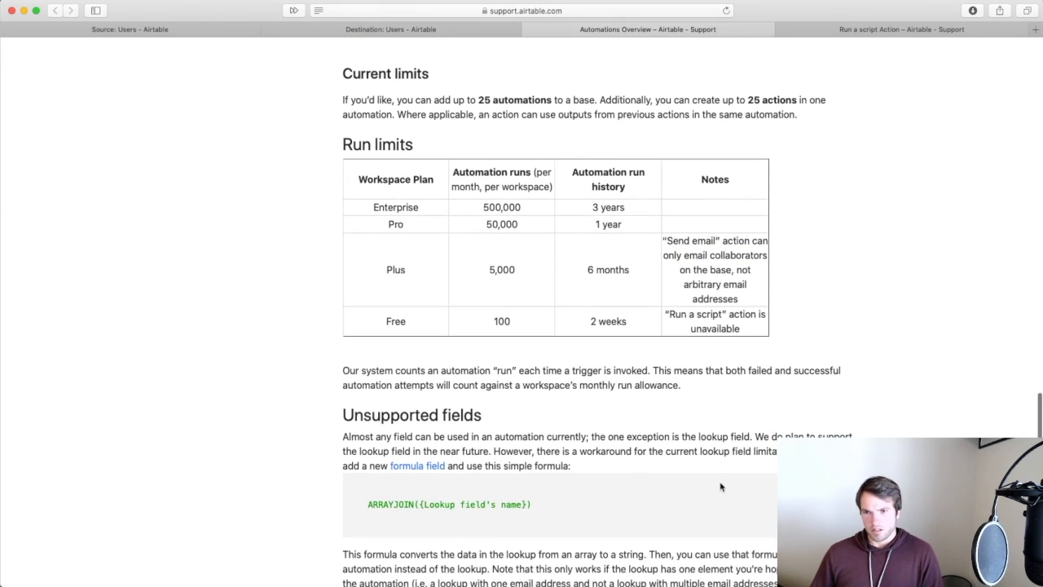
left_click(140, 31)
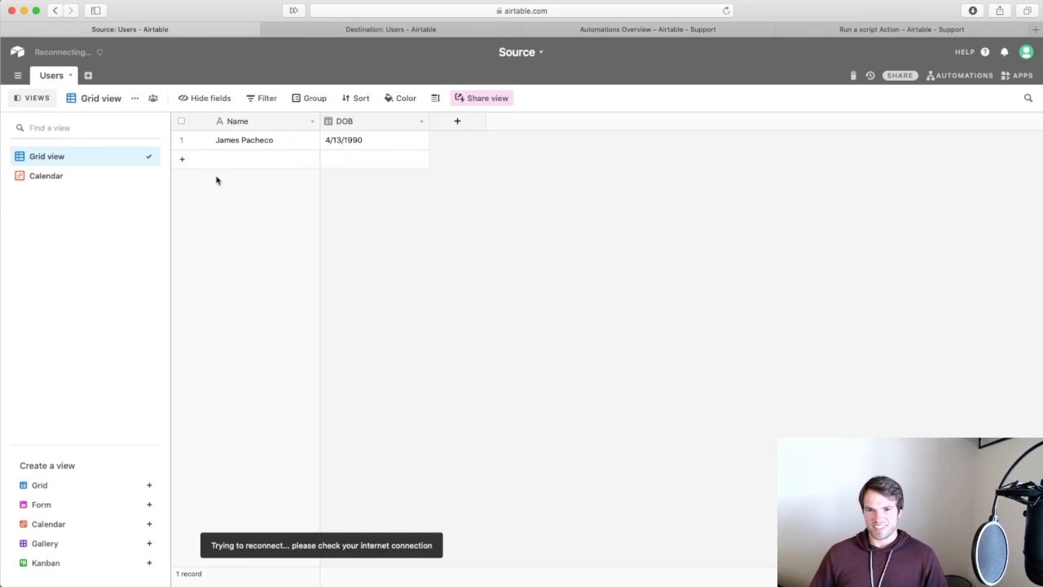
left_click(181, 159)
type("Mitchell")
key("alt+BackSpace")
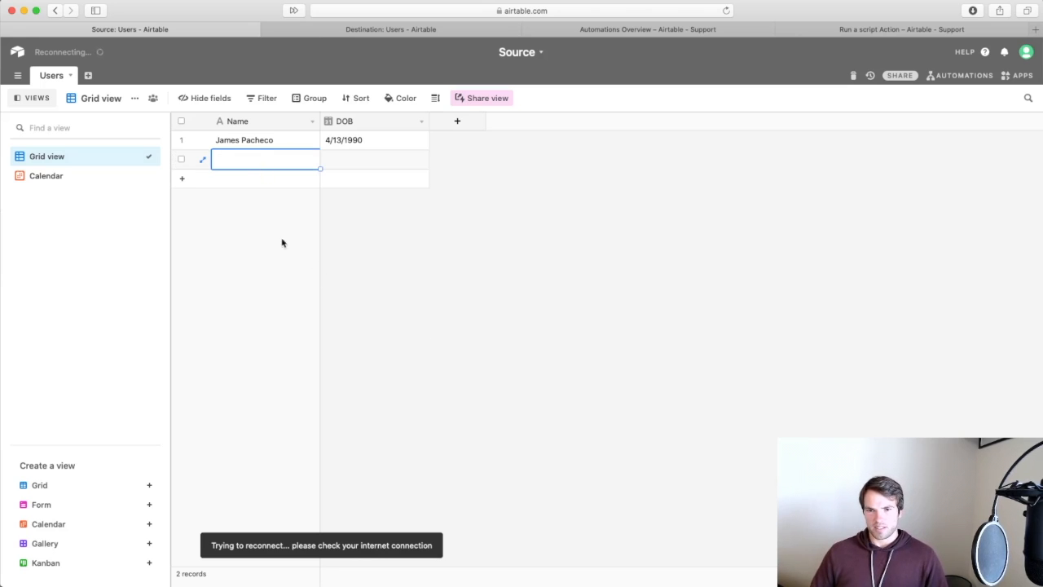
right_click(364, 161)
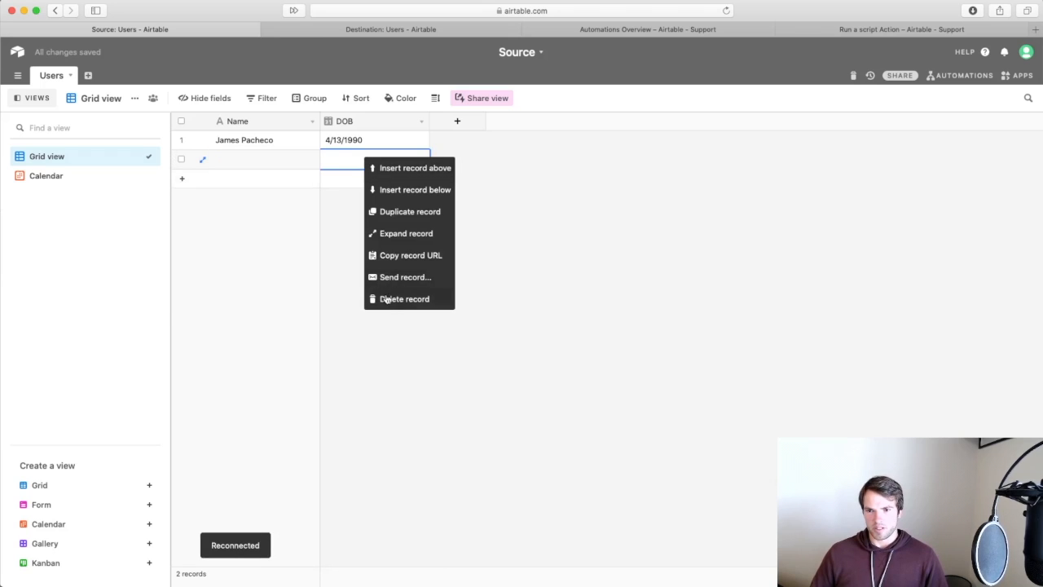
left_click(388, 298)
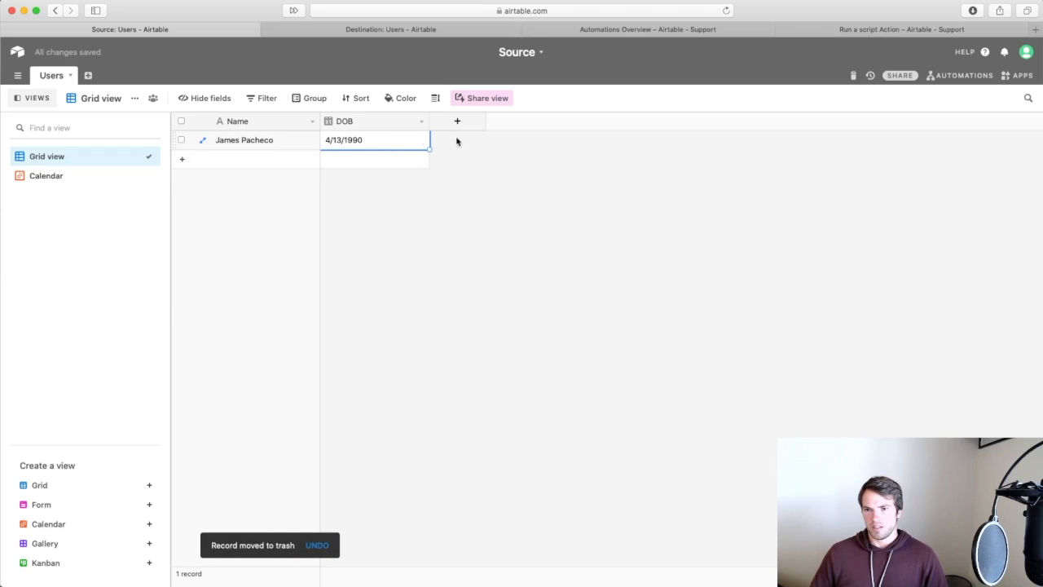
Create Automation 1 from the Automations panel and show its list of triggers.
left_click(952, 79)
left_click(870, 433)
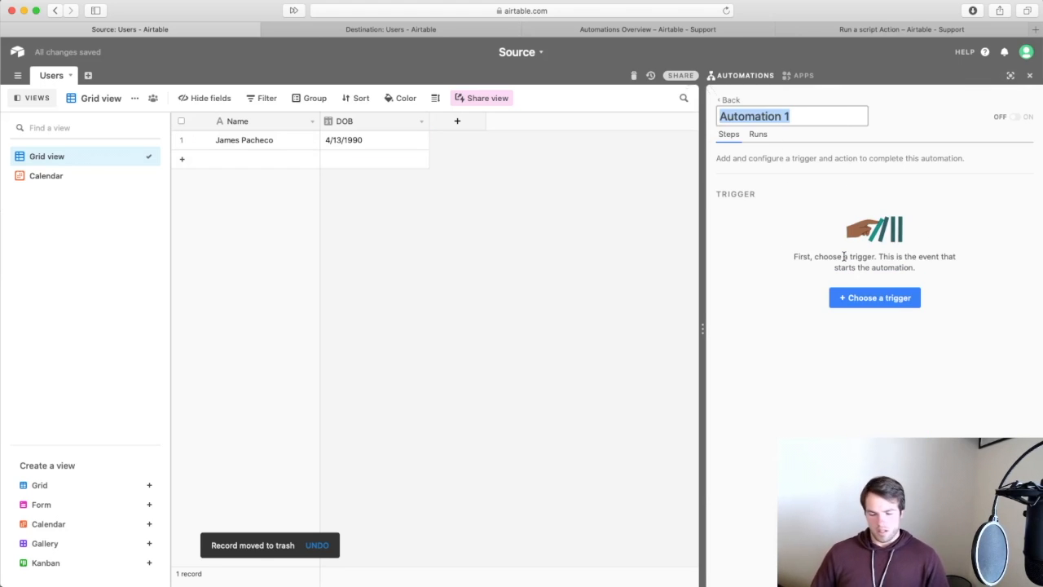
left_click(857, 299)
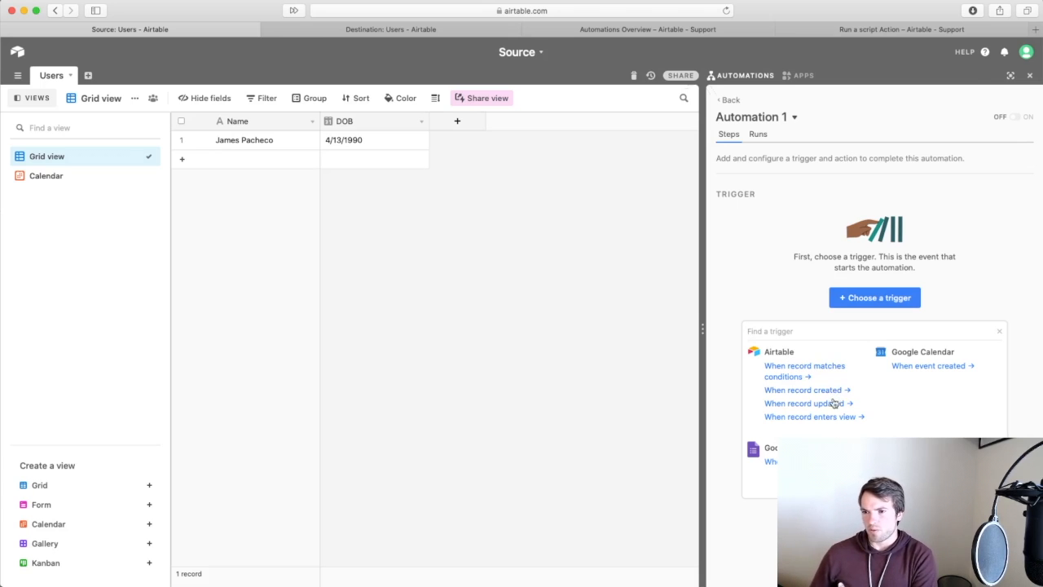
Read to the end of the Run a script Action article and open the related Update record Action article.
left_click(976, 32)
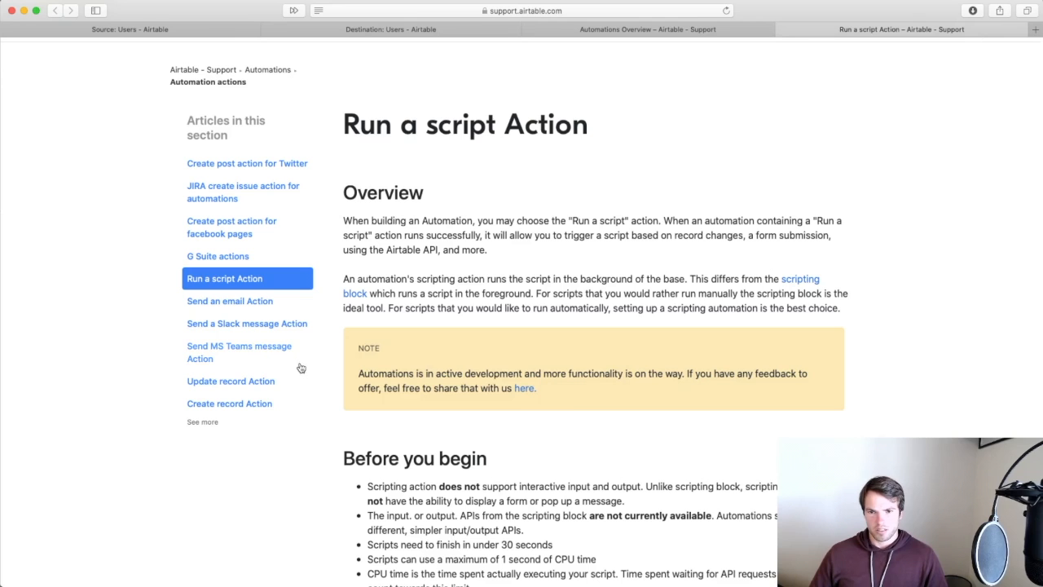
scroll(541, 479, "down", 1)
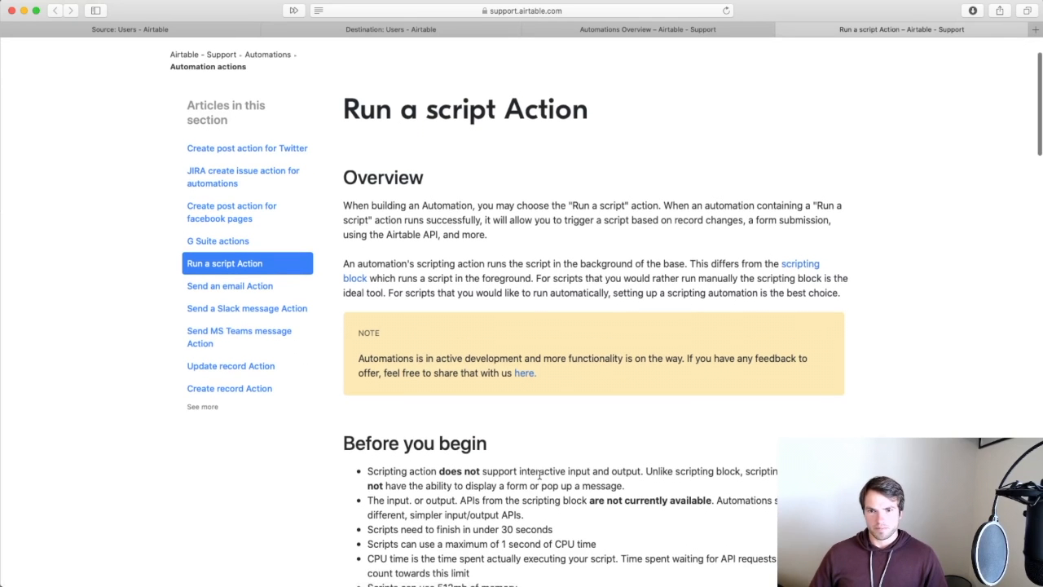
scroll(539, 476, "down", 10)
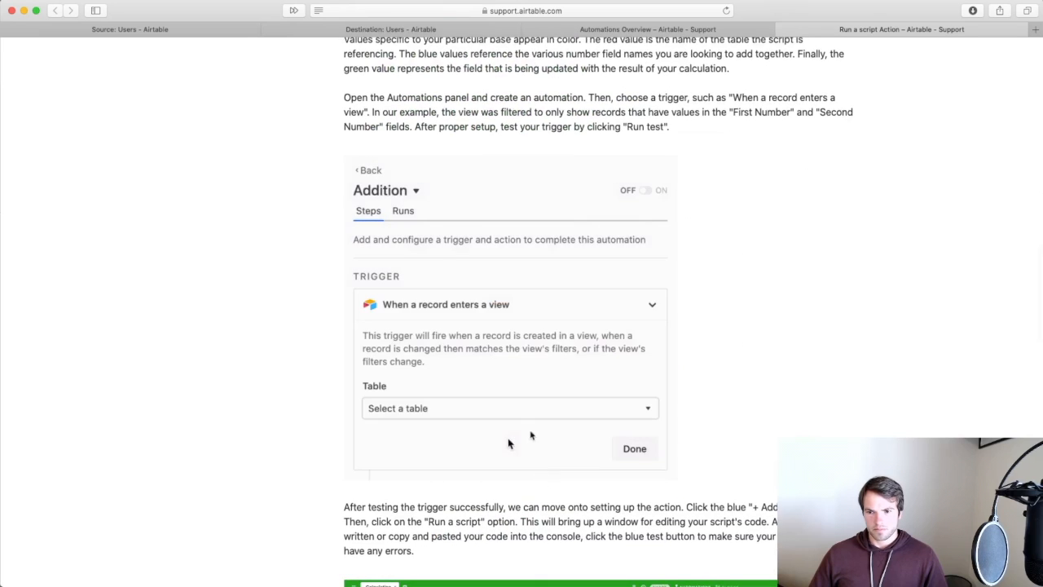
scroll(827, 340, "down", 5)
scroll(827, 340, "down", 20)
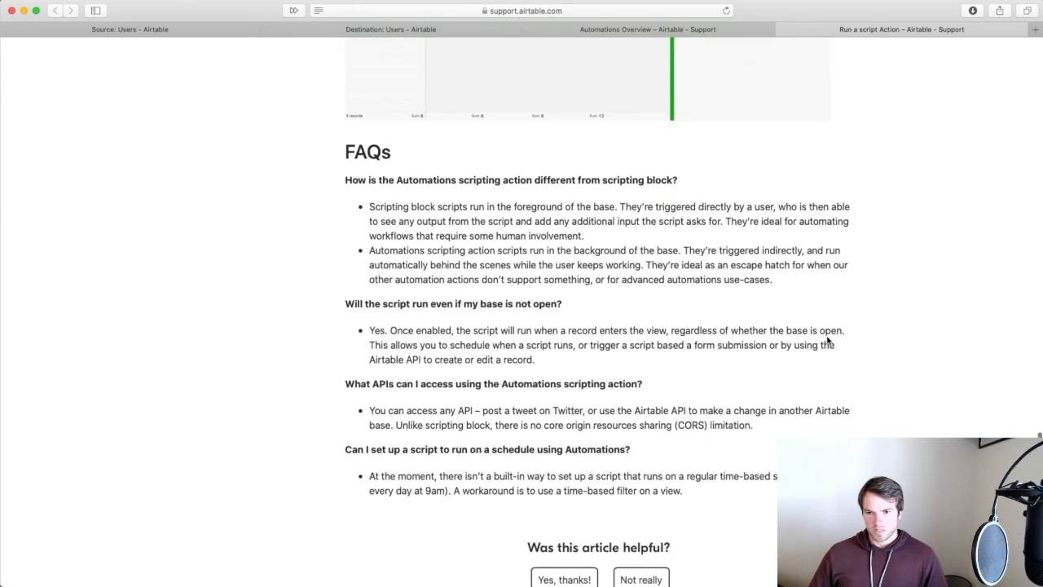
scroll(822, 324, "down", 7)
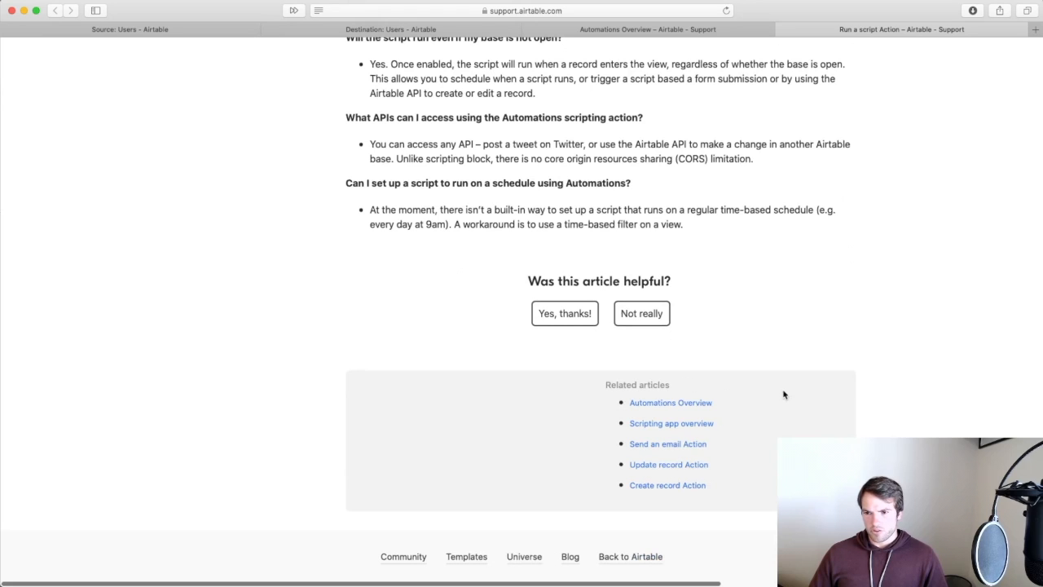
left_click(661, 467)
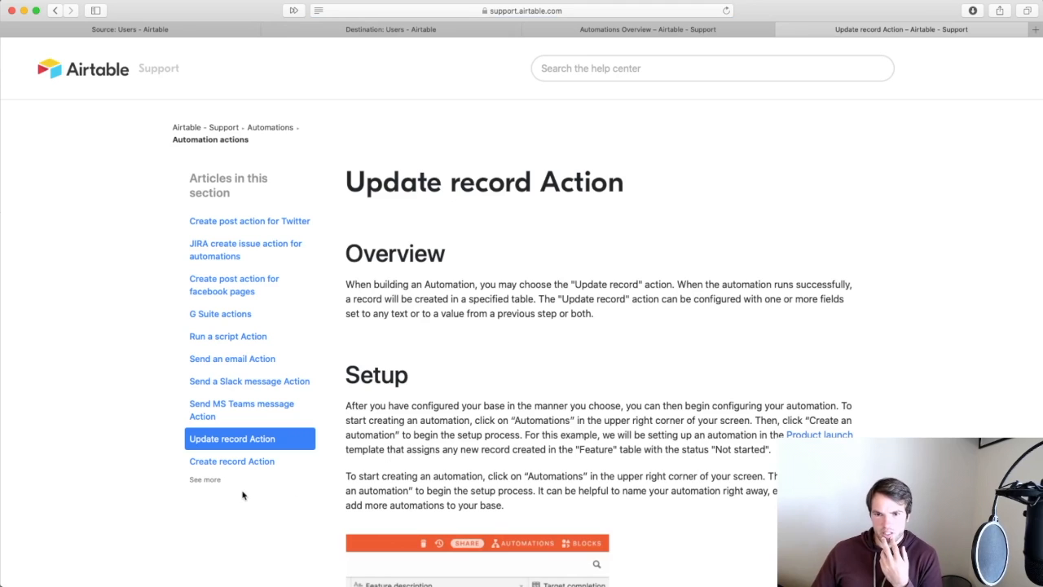
Open the 'When record is updated' trigger article from the Automations help category.
left_click(258, 128)
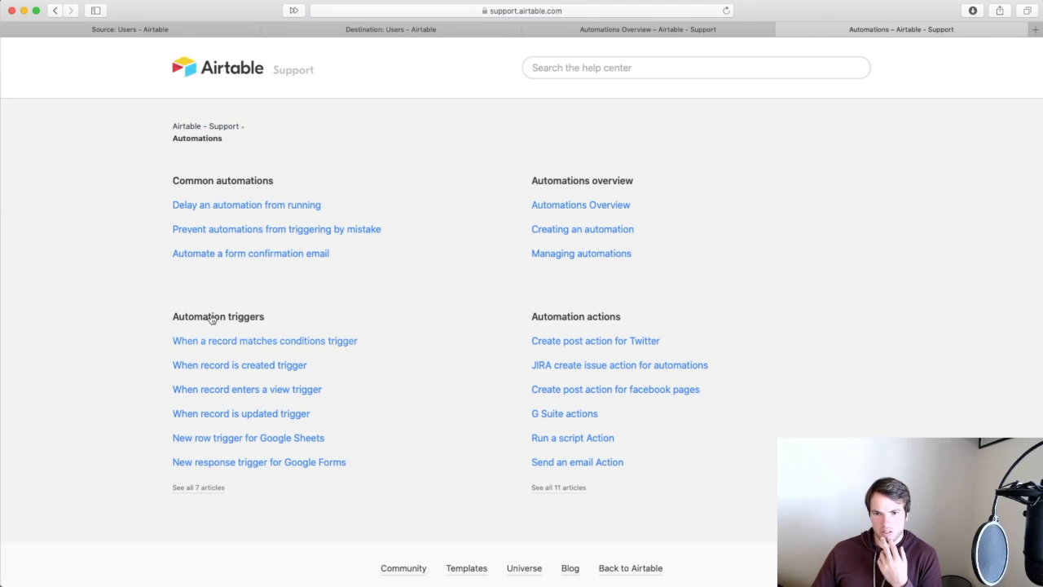
left_click(252, 417)
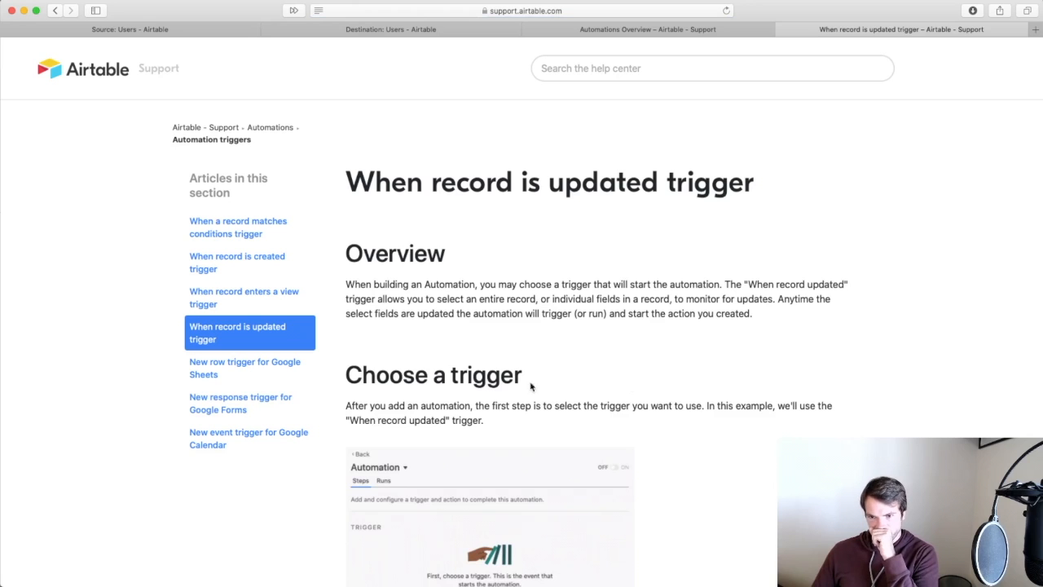
scroll(690, 430, "down", 5)
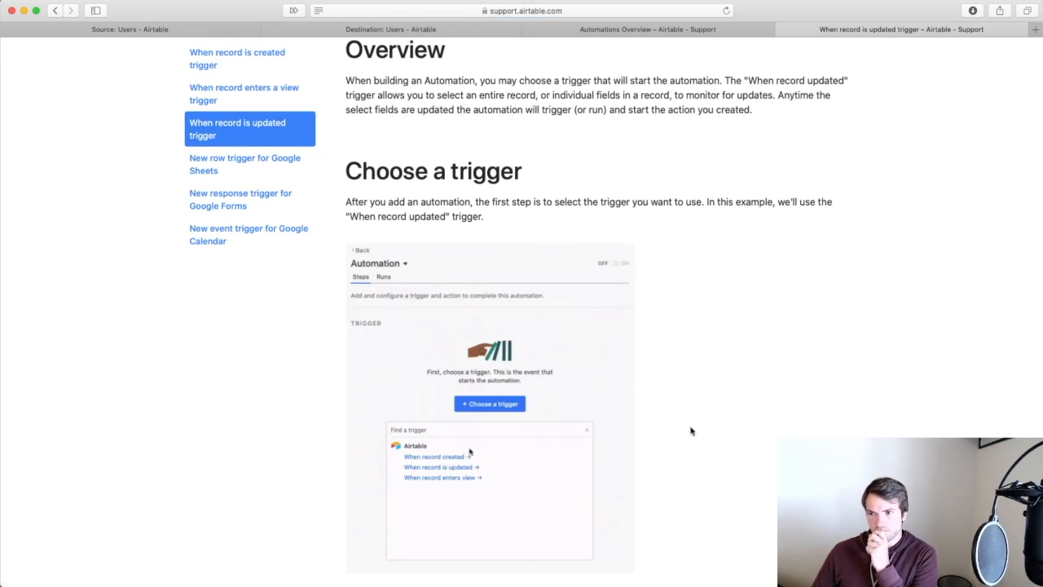
scroll(562, 110, "up", 3)
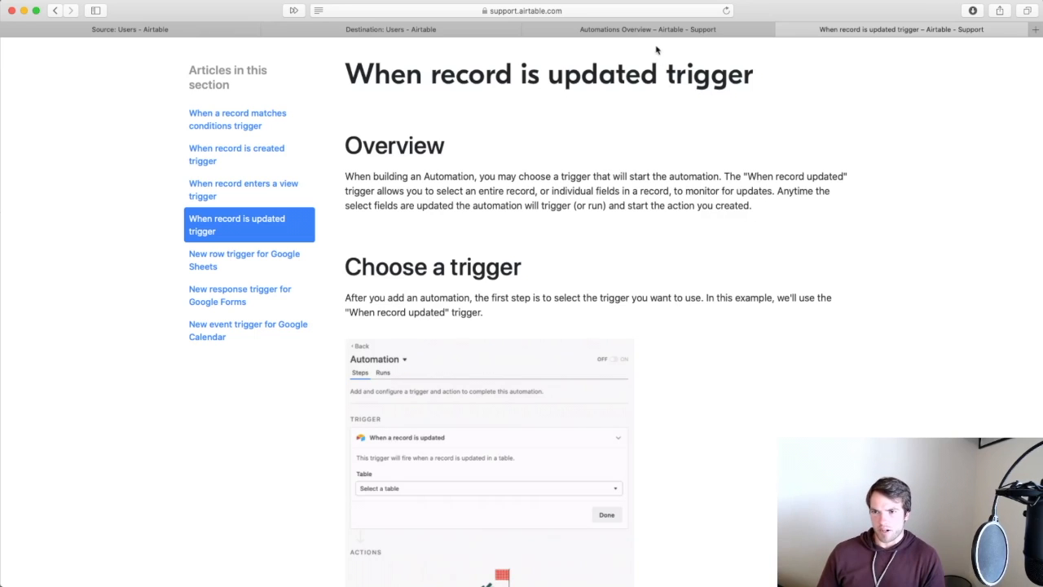
Read through the trigger article, then return to the Source: Users base.
scroll(682, 373, "down", 5)
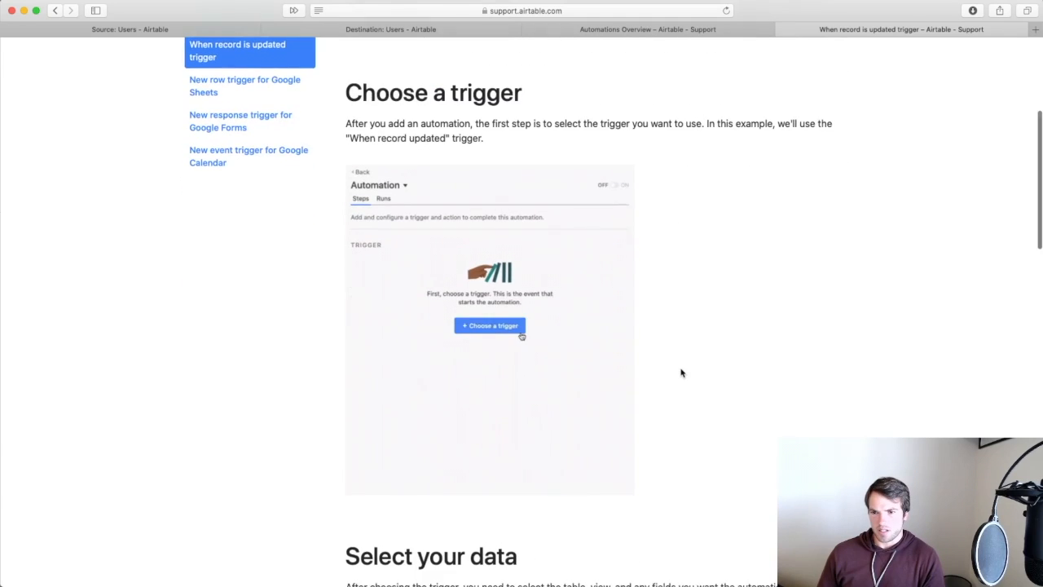
scroll(682, 372, "down", 1)
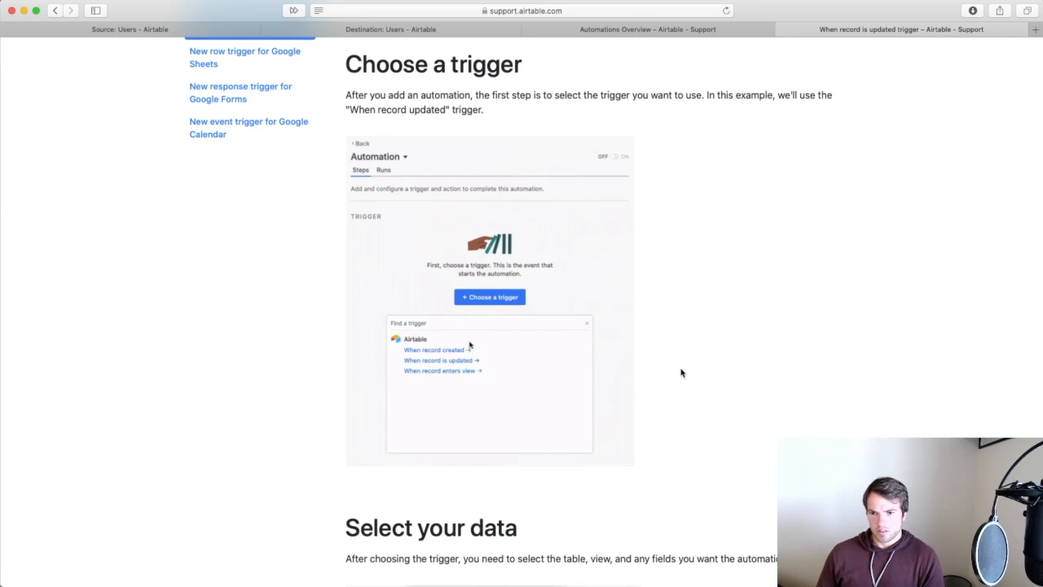
scroll(681, 373, "down", 5)
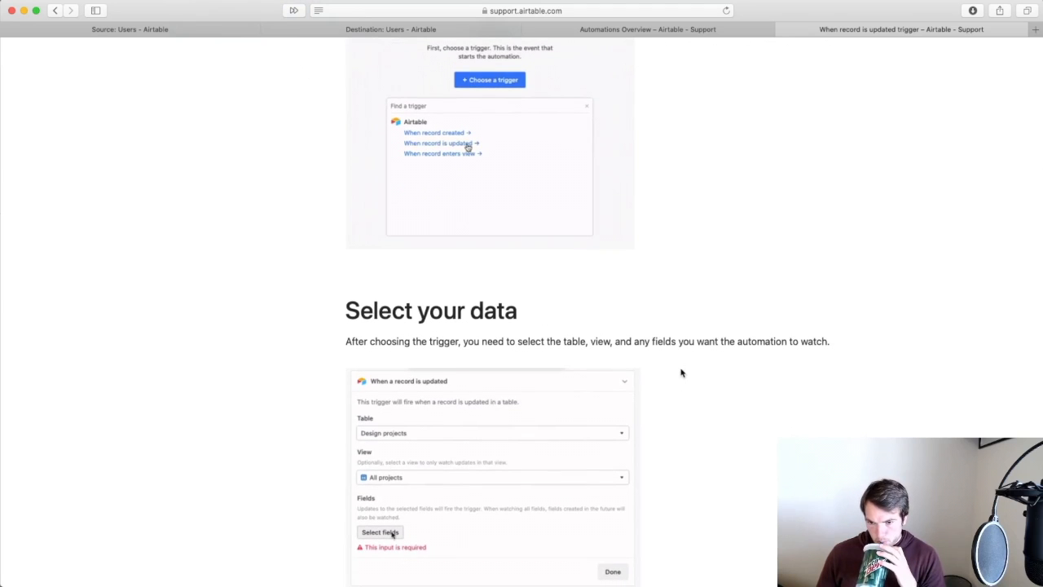
scroll(681, 372, "down", 2)
scroll(681, 372, "down", 6)
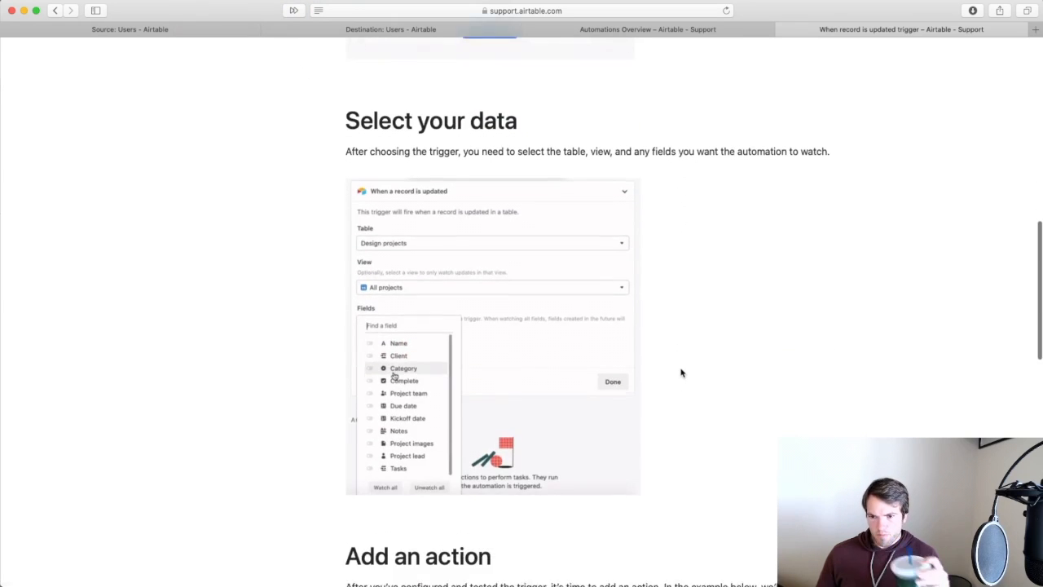
left_click(209, 29)
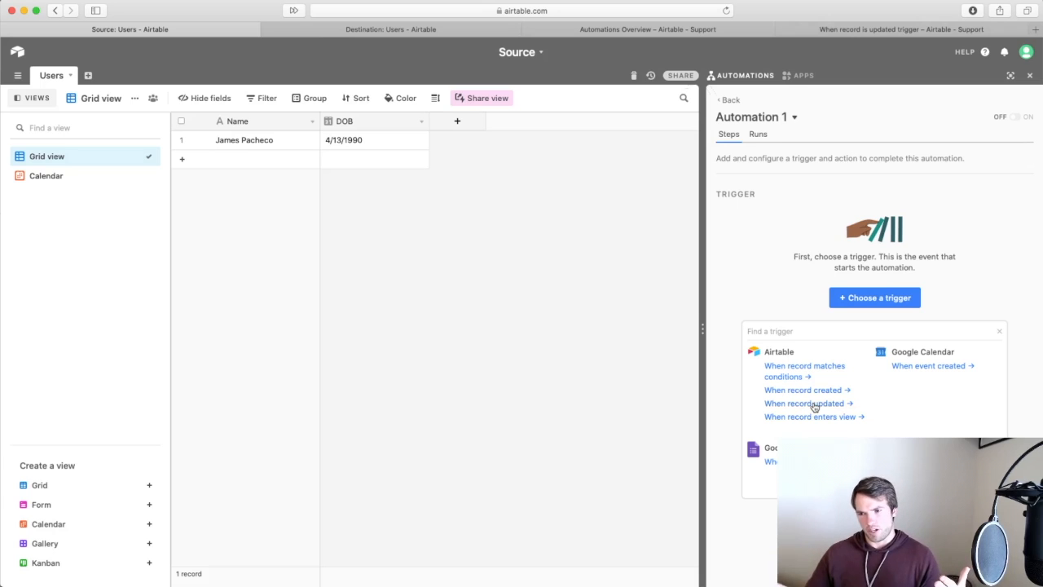
Use 'When record updated' as the trigger, watching the Users table's Grid view.
left_click(814, 405)
left_click(1019, 284)
left_click(872, 324)
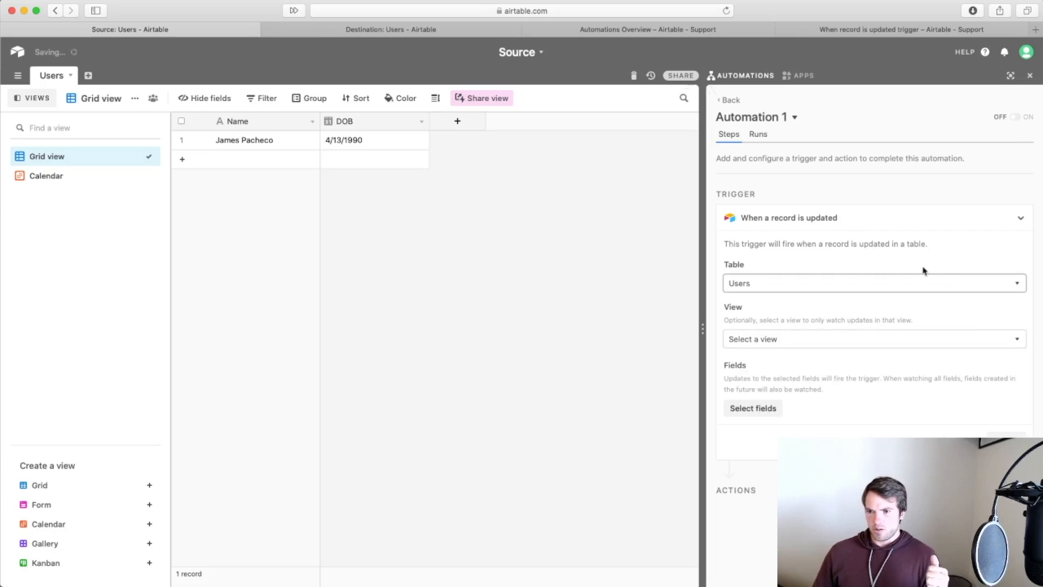
left_click(972, 343)
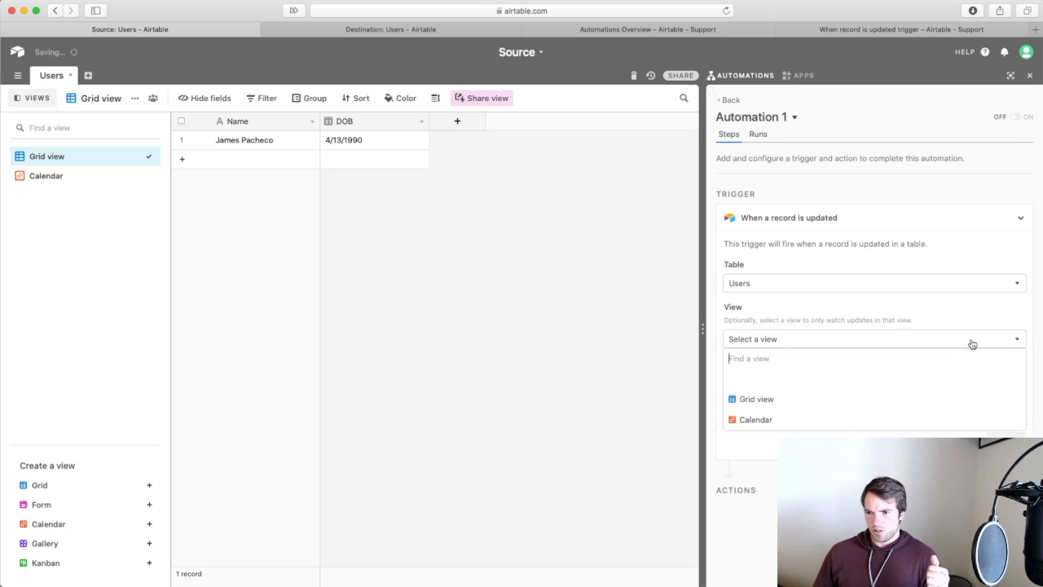
left_click(812, 399)
left_click(764, 409)
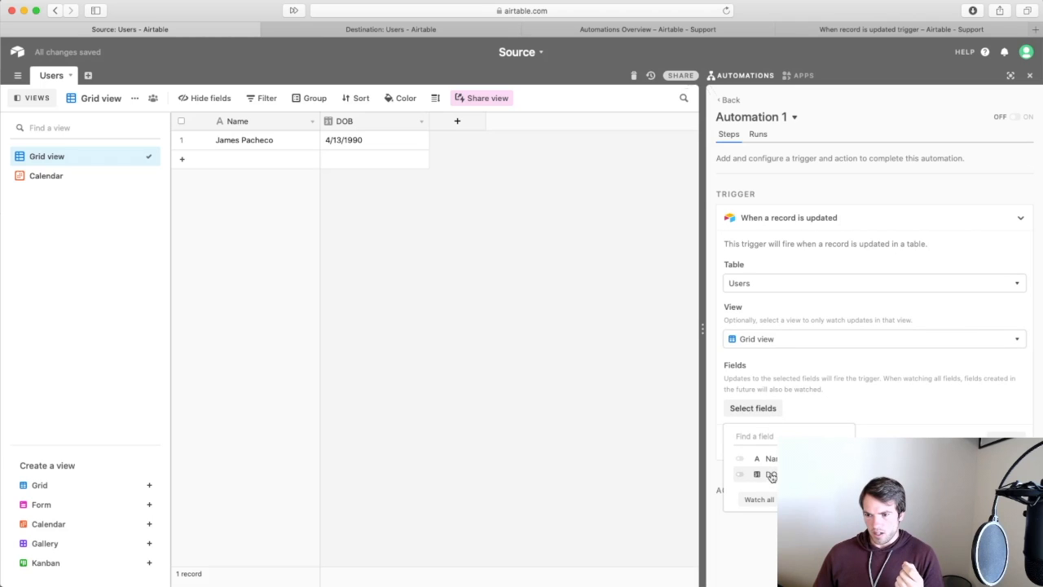
left_click(537, 295)
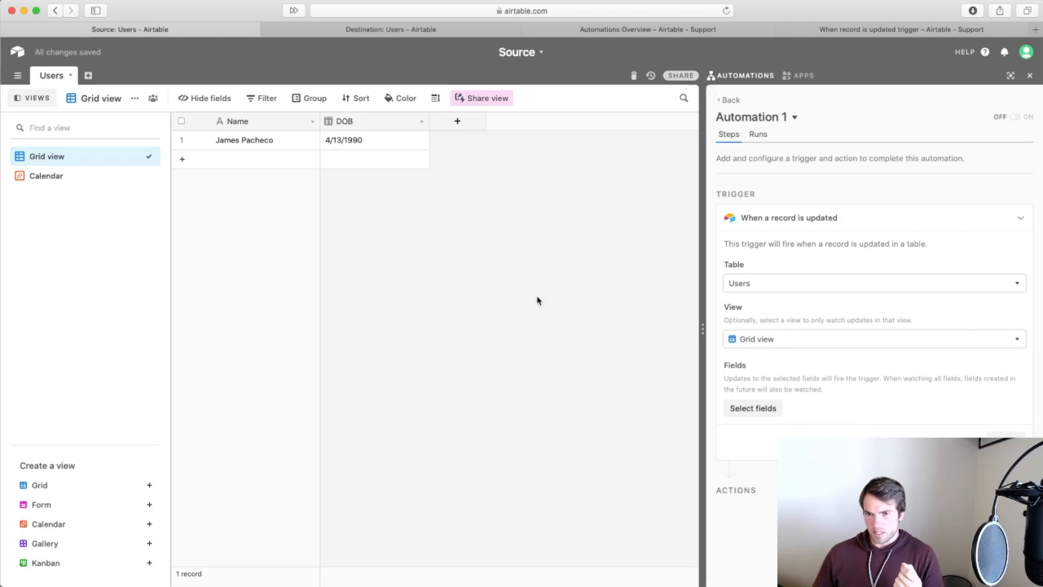
Add a new field named 'Email' with the Email field type to the Users table.
left_click(462, 121)
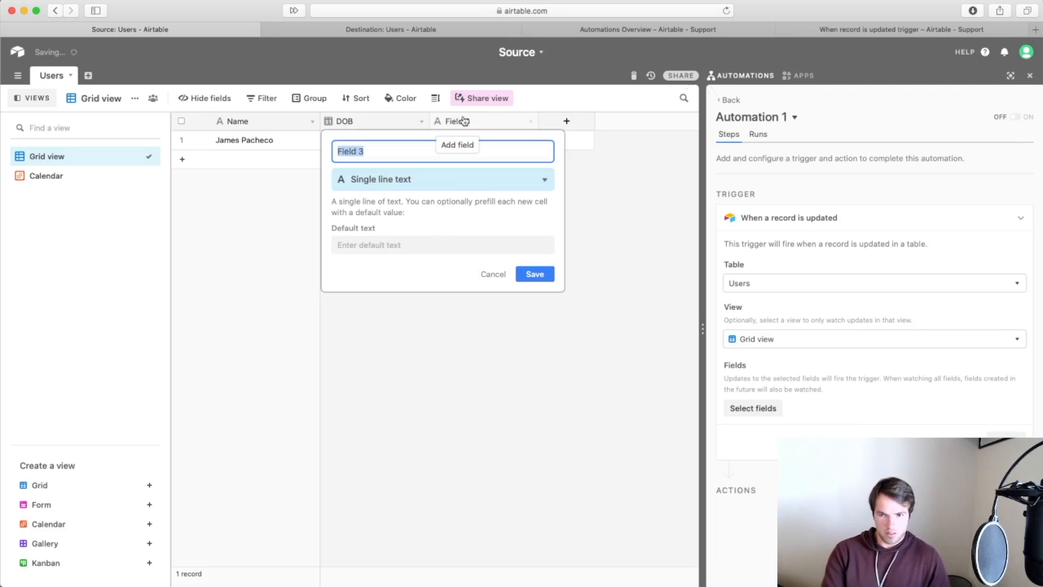
type("Email")
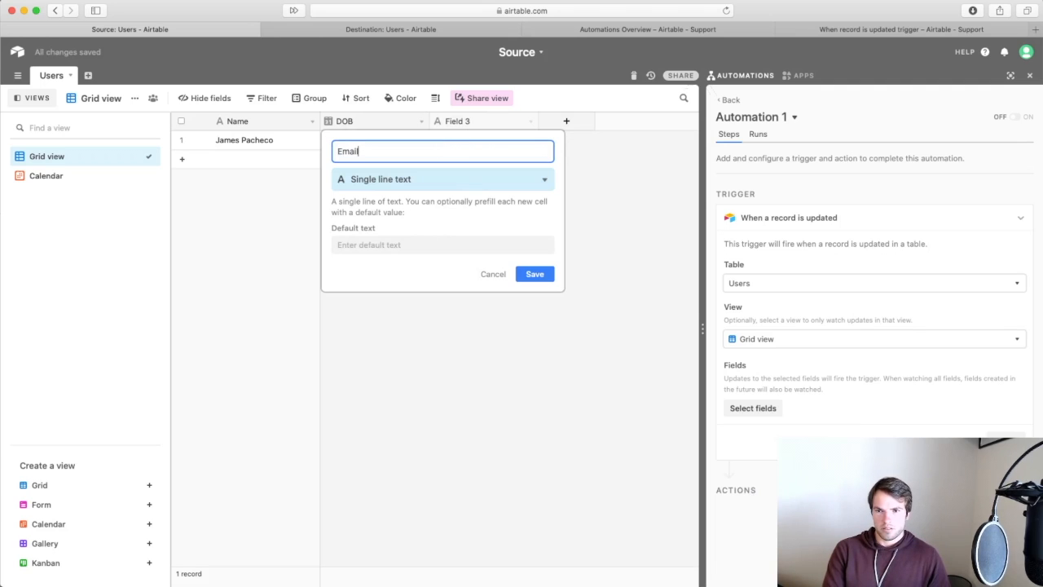
left_click(508, 179)
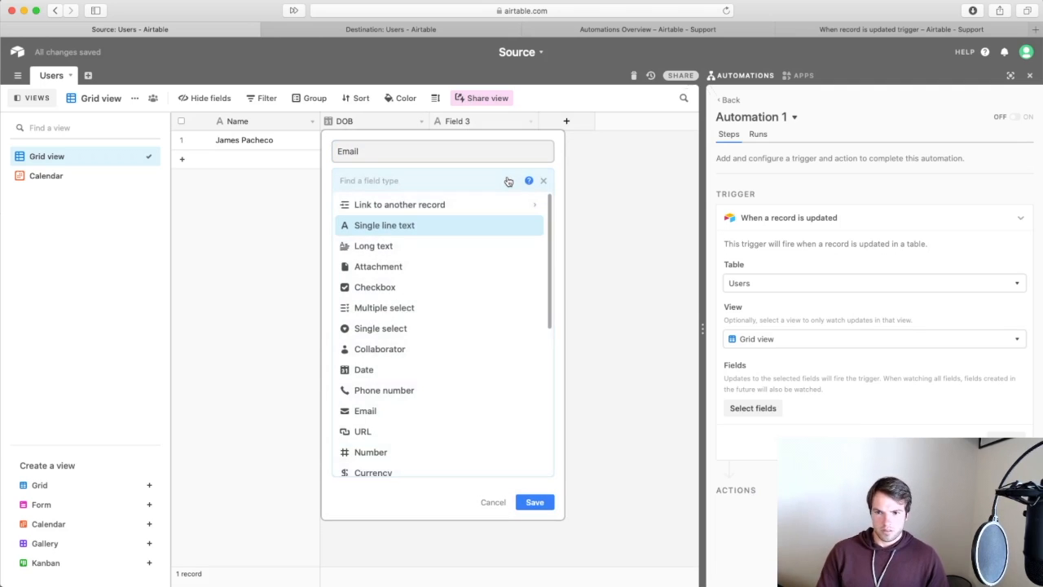
type("em")
left_click(462, 204)
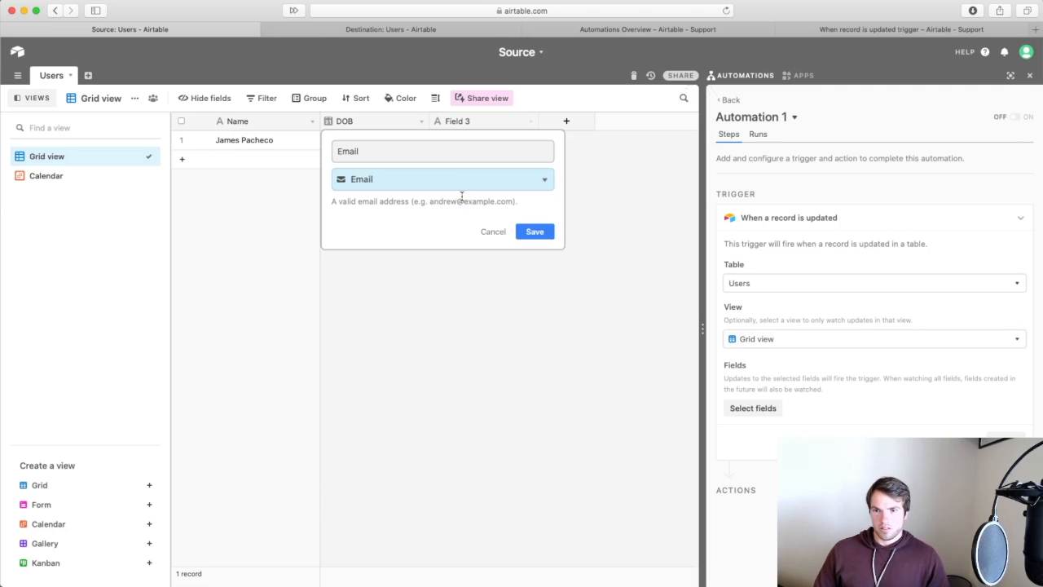
left_click(535, 230)
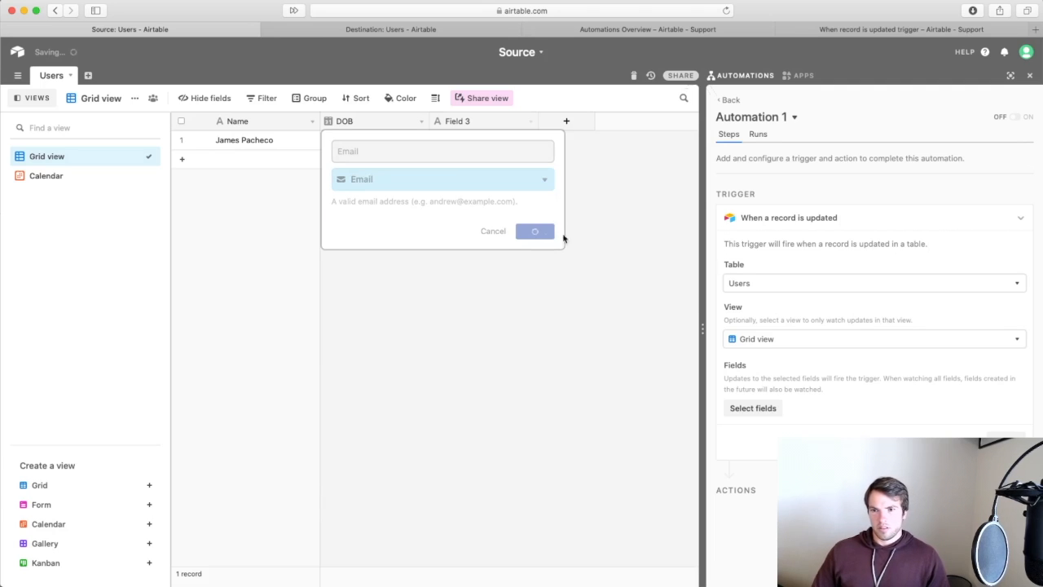
Set the trigger to watch only the Email field and collapse its settings card.
left_click(764, 409)
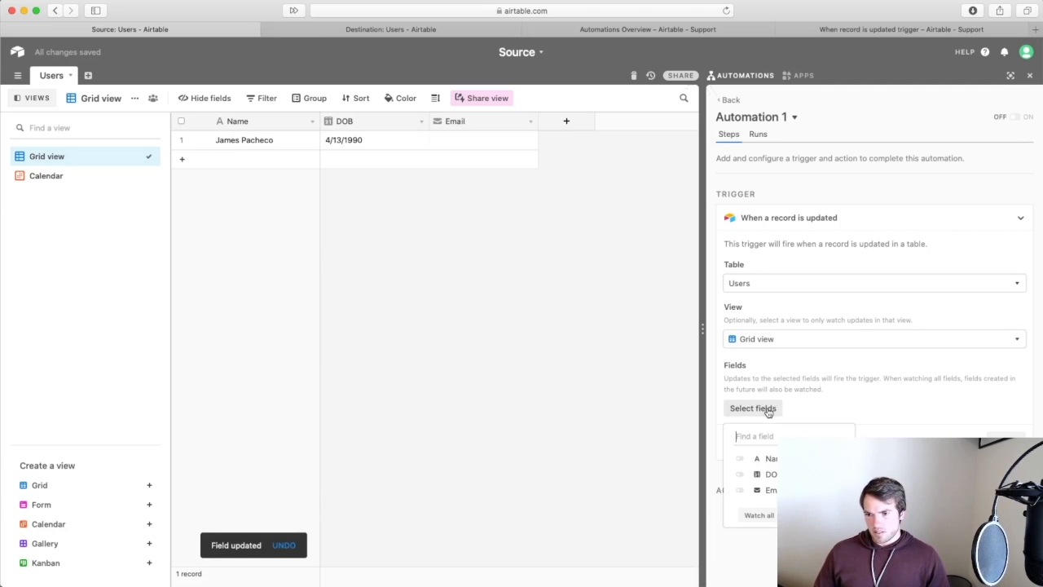
left_click(739, 489)
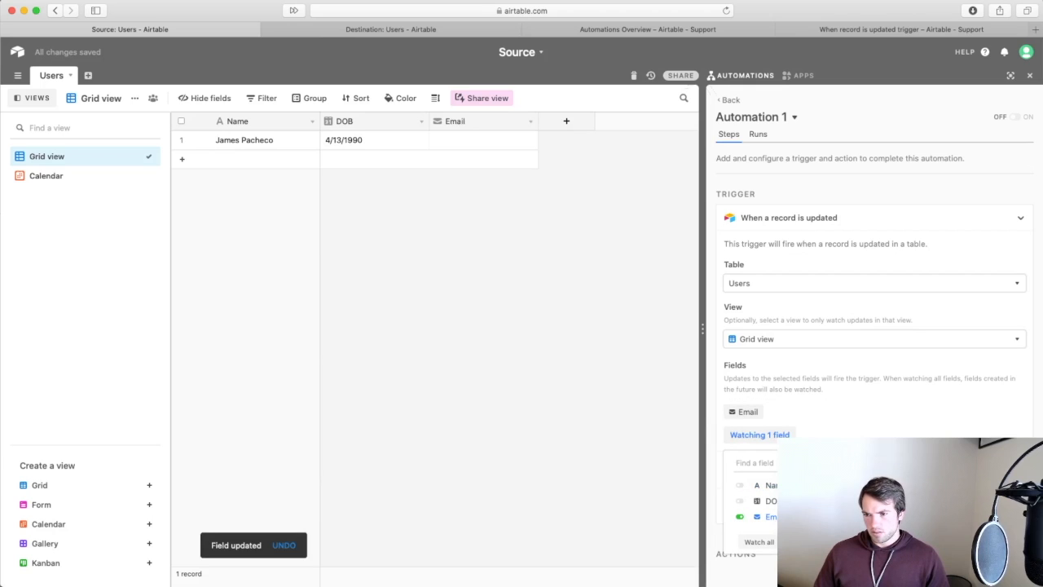
left_click(864, 413)
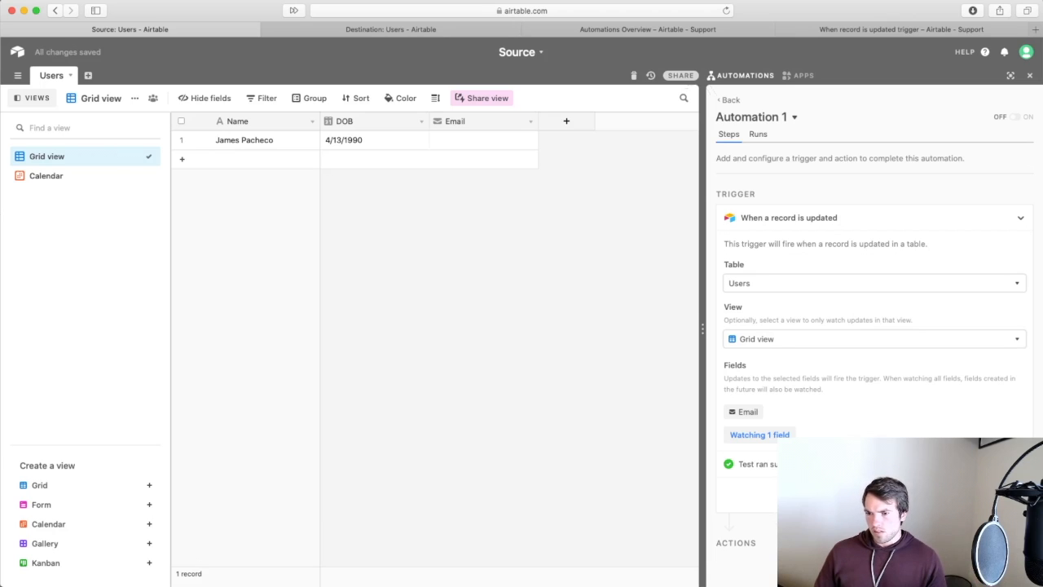
left_click(1007, 494)
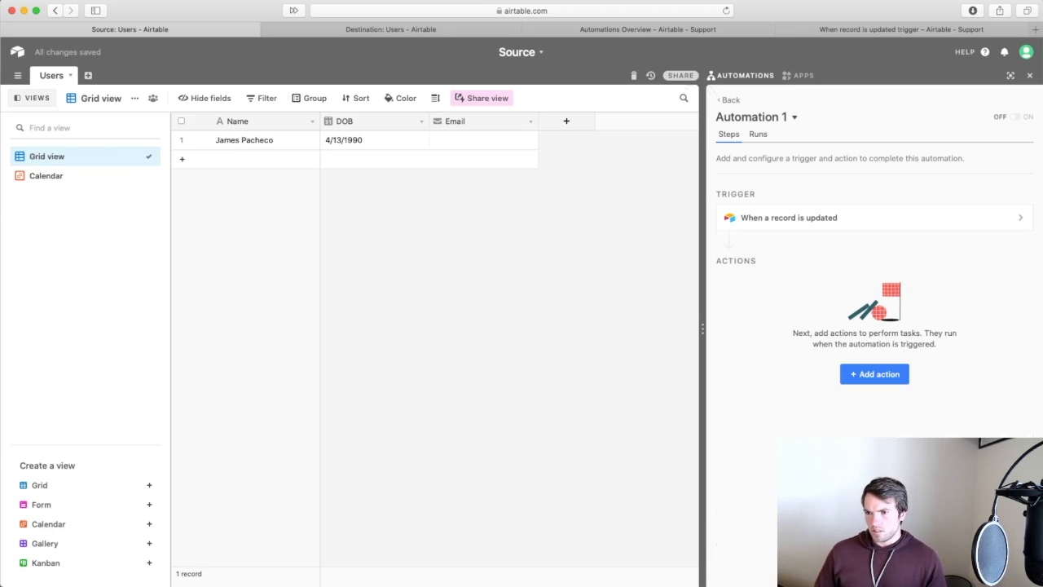
Add a Send an email action whose To field uses the Step 1 record's Email property.
left_click(862, 378)
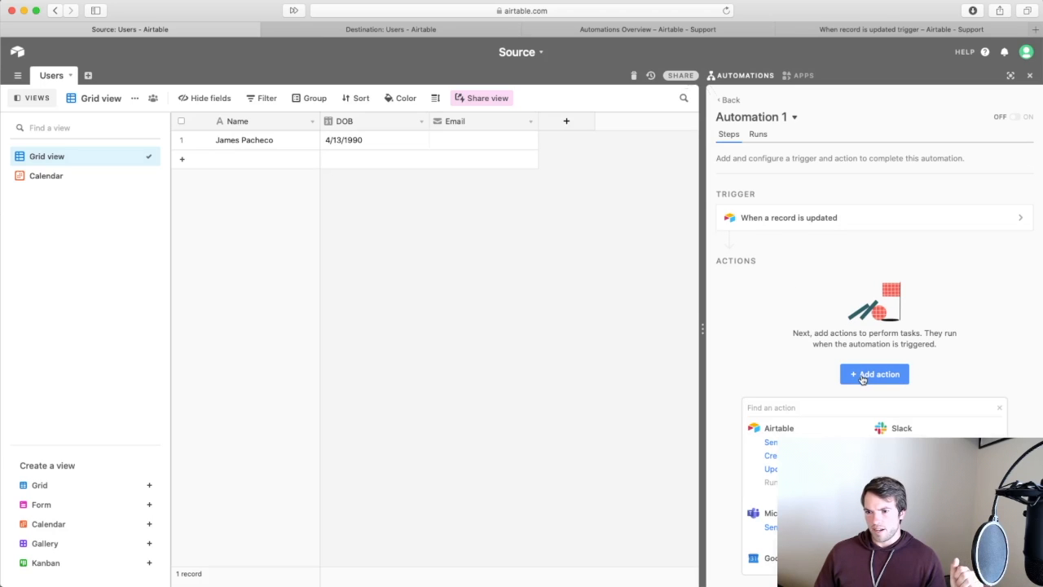
left_click(783, 442)
left_click(907, 398)
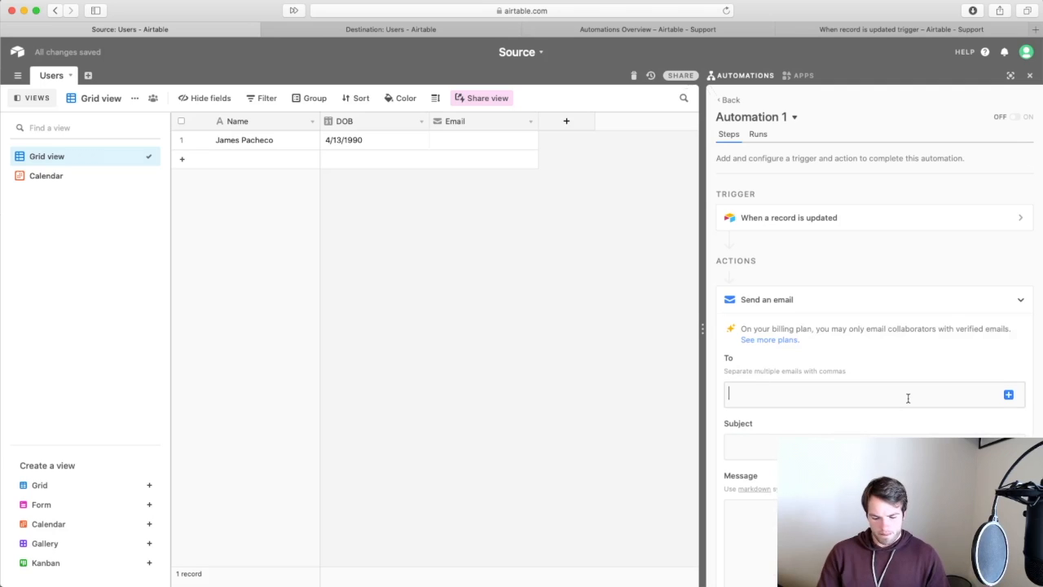
left_click(1008, 395)
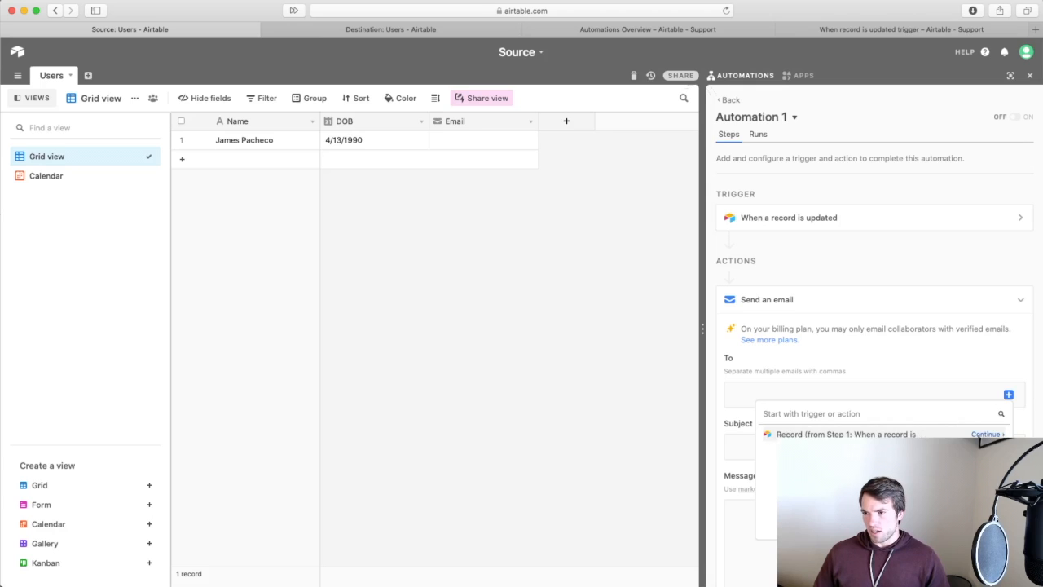
left_click(814, 433)
mouse_move(928, 437)
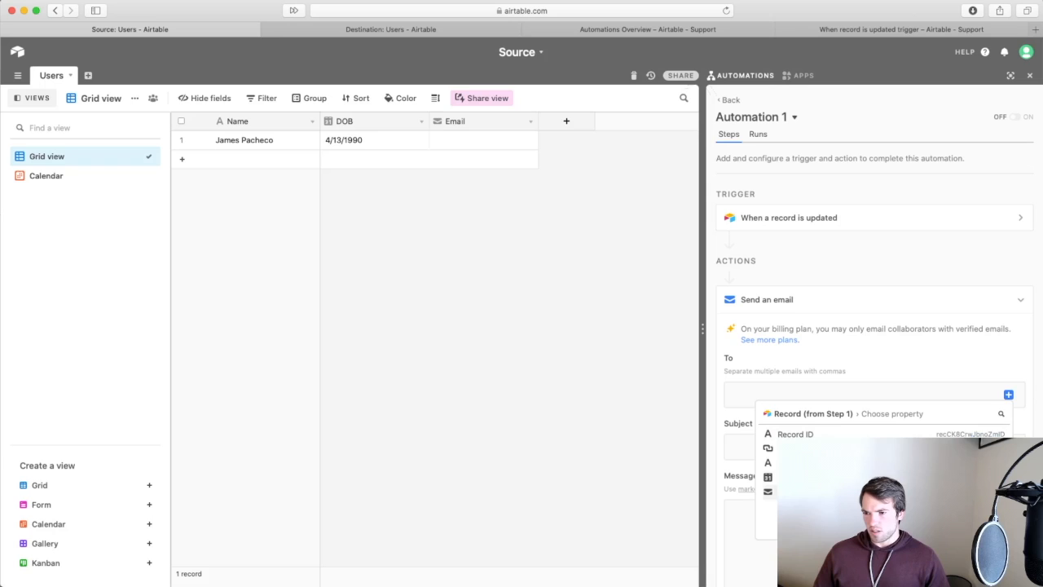
left_click(933, 492)
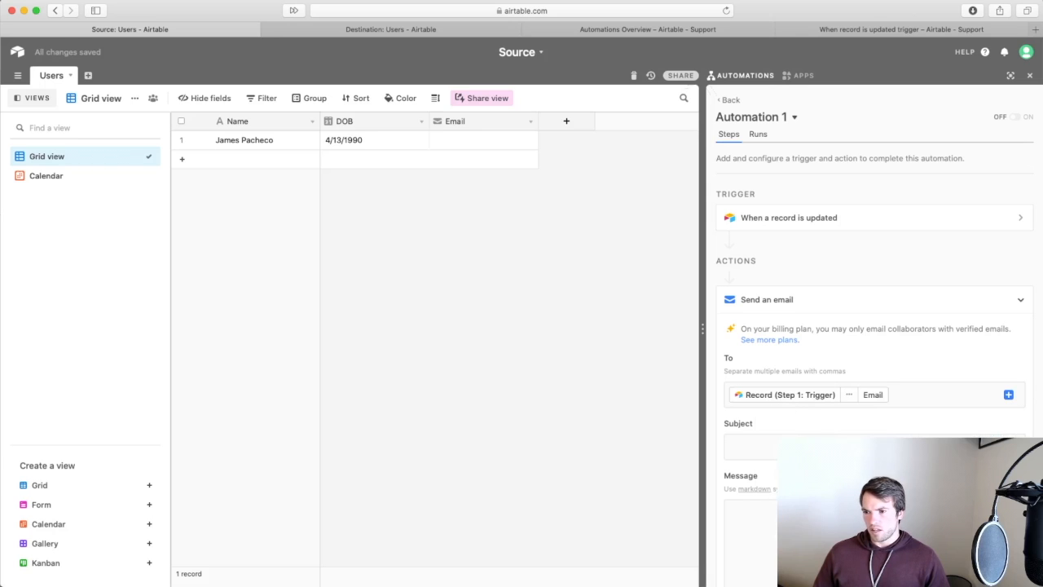
Enter the subject 'This is a test!' and start the message with 'This is a test'.
type("This is a test!")
left_click(730, 511)
type("This is a test")
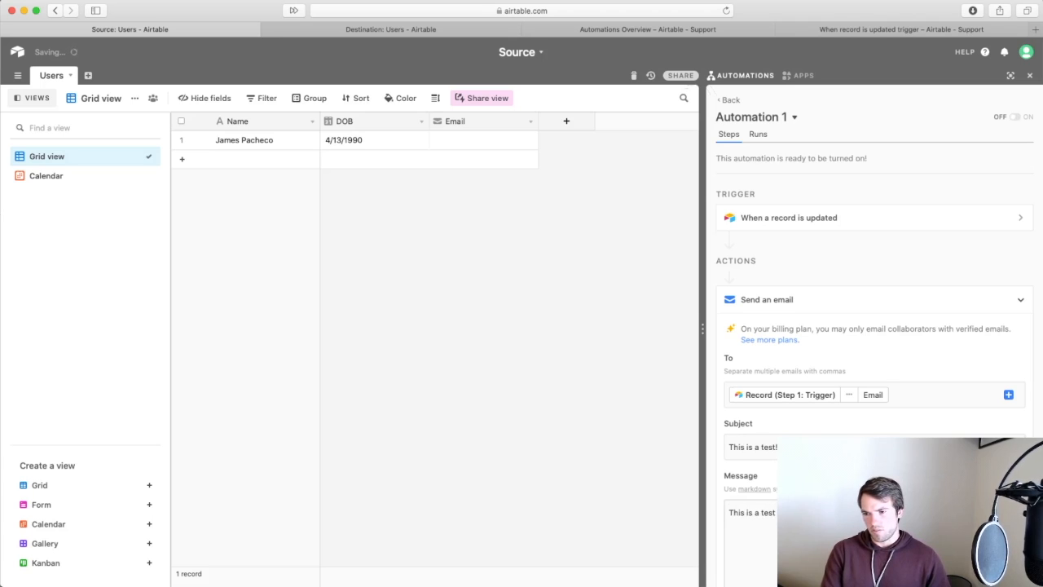
key("Return")
key("Return")
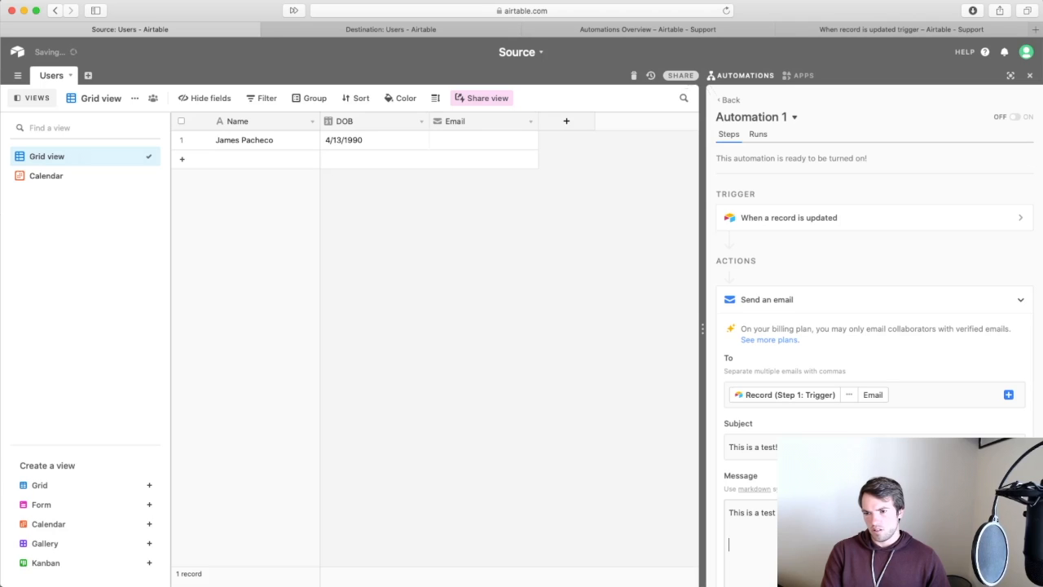
key("BackSpace")
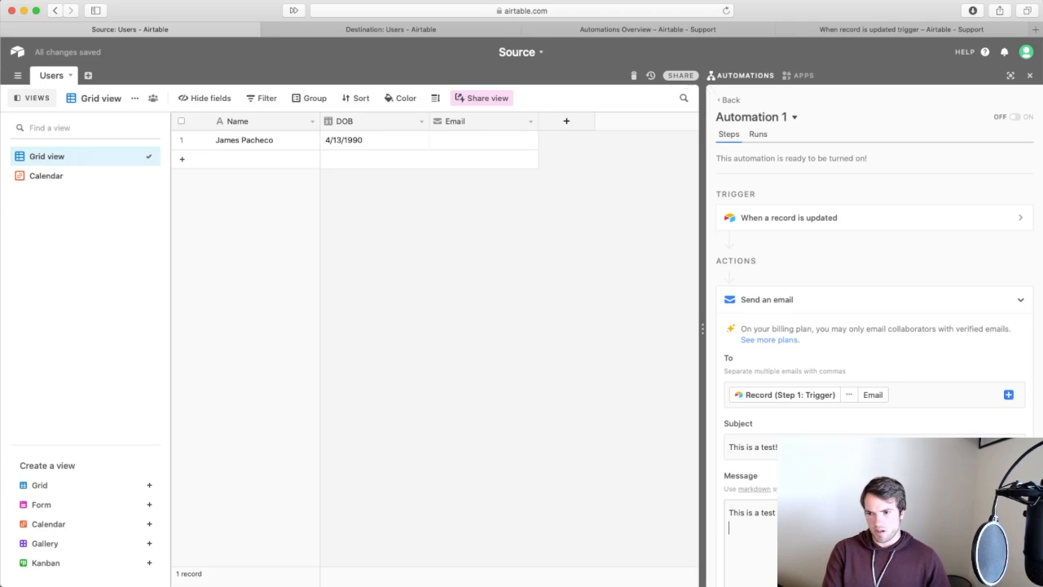
type("*")
scroll(766, 494, "down", 1)
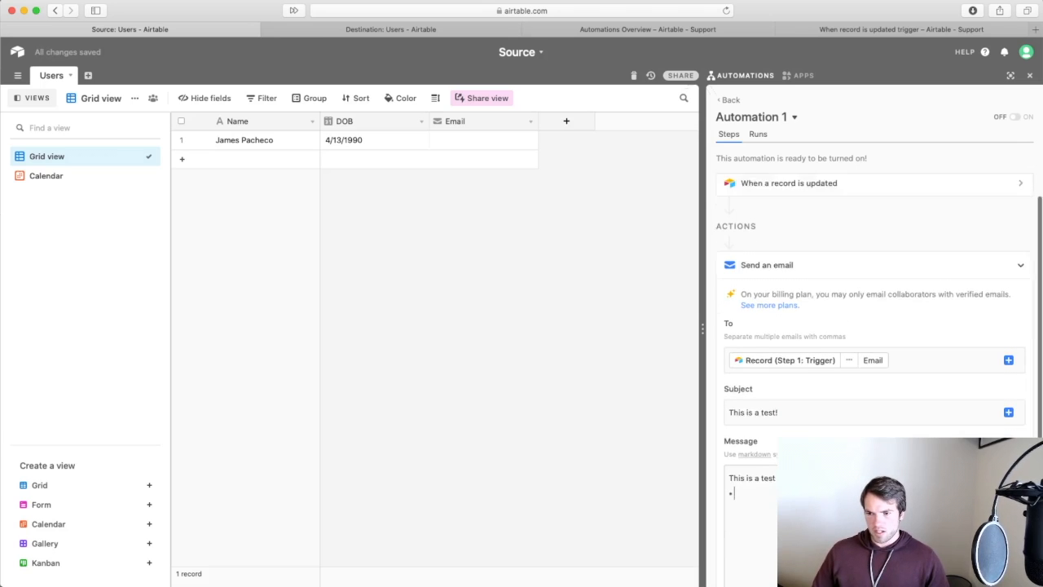
Add bullet lines 'Name:' and 'Date of birth' followed by the trigger record's values.
type("* Name:")
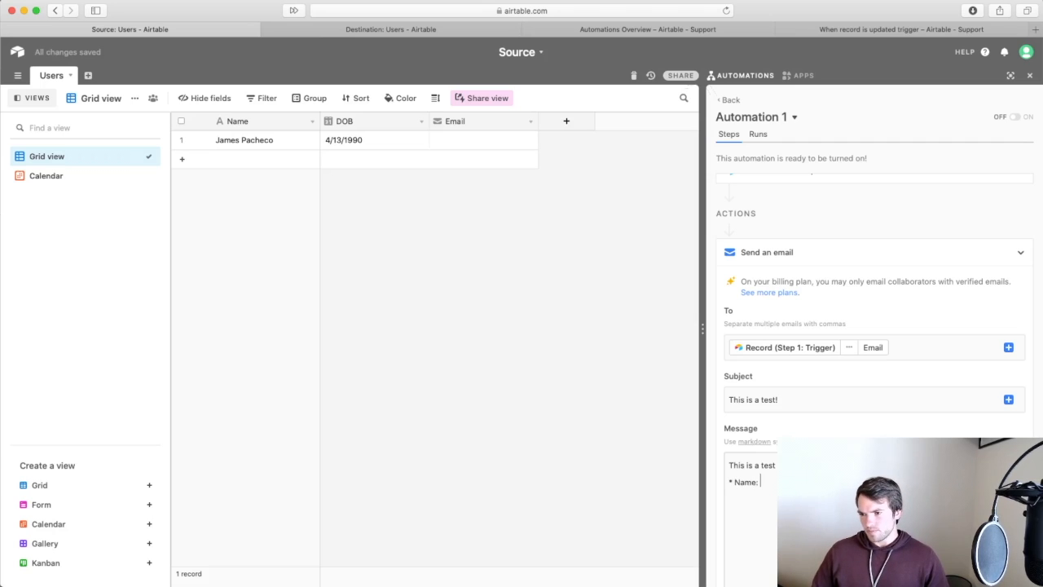
left_click(1008, 466)
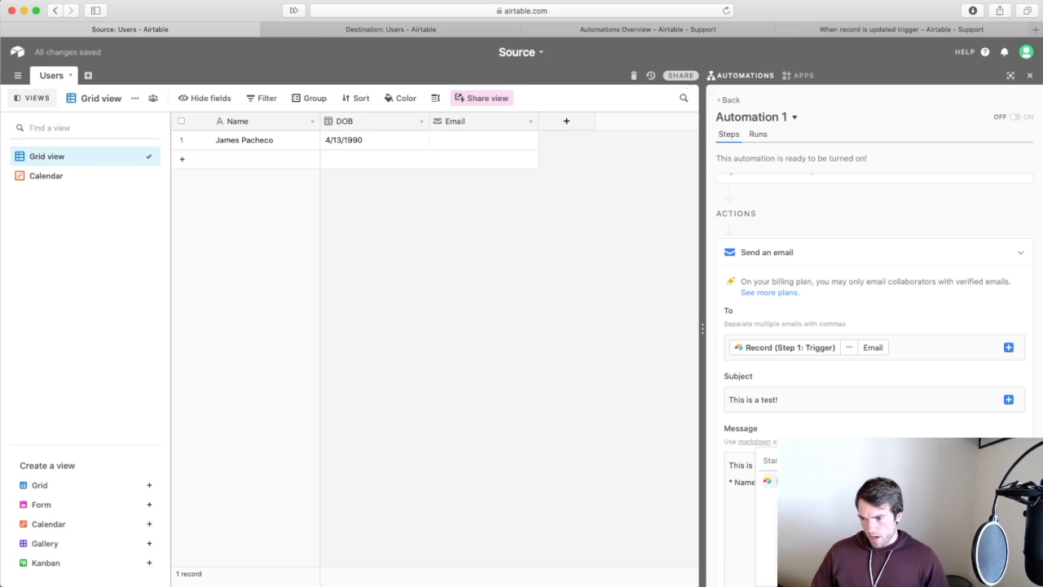
left_click(847, 481)
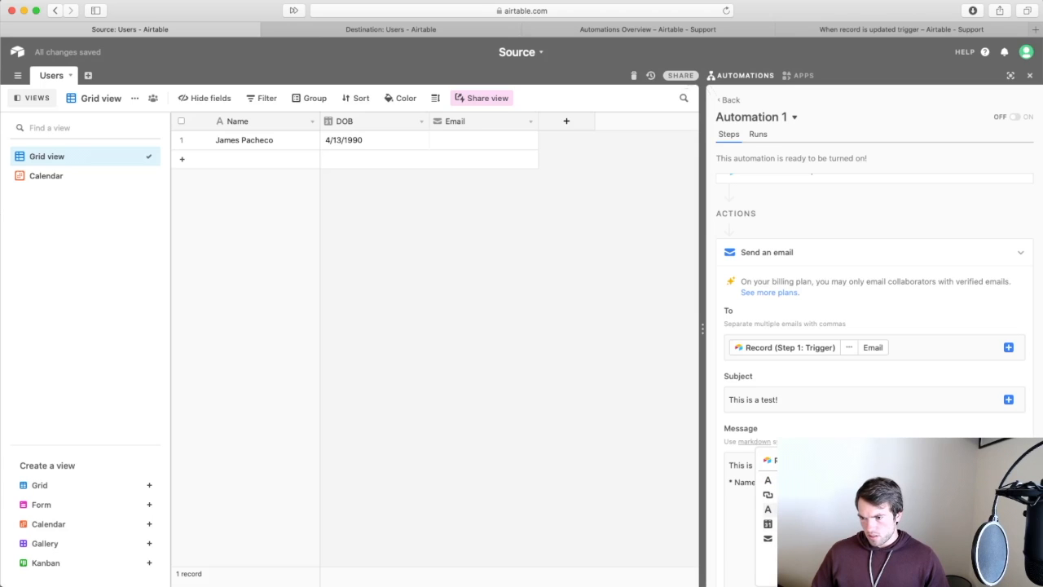
left_click(880, 509)
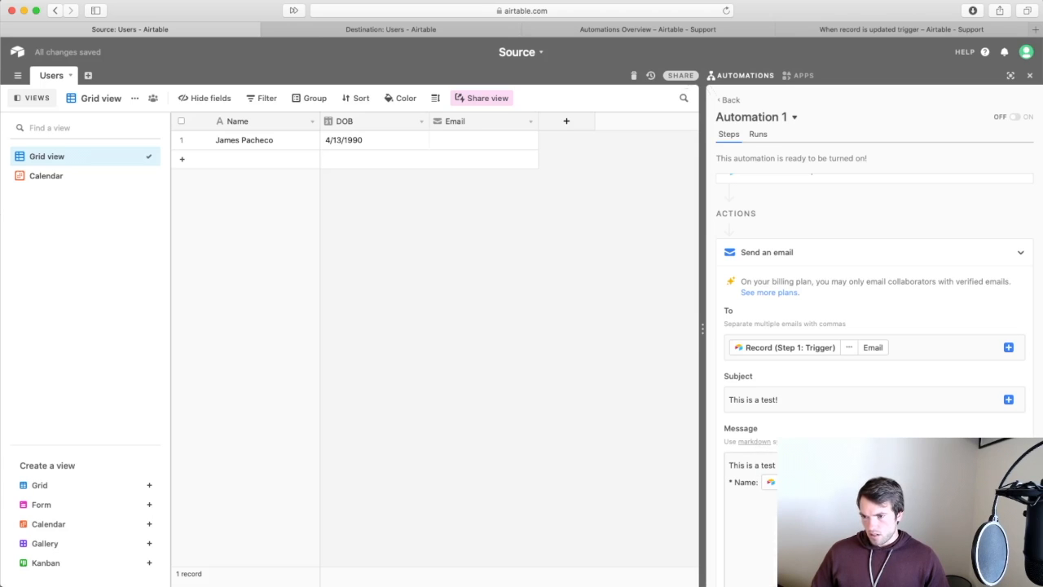
key("Return")
type("* ")
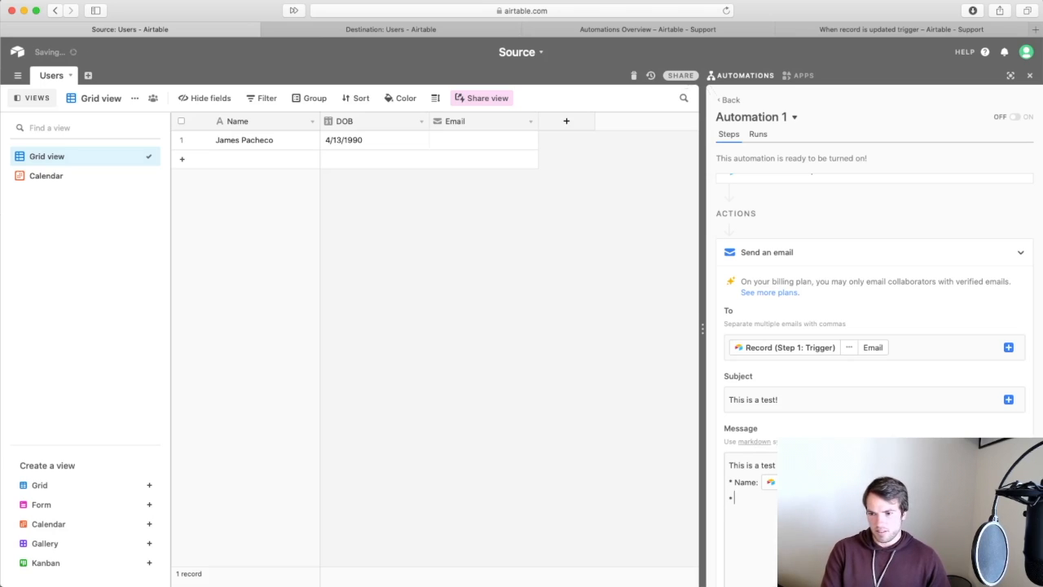
type("Da")
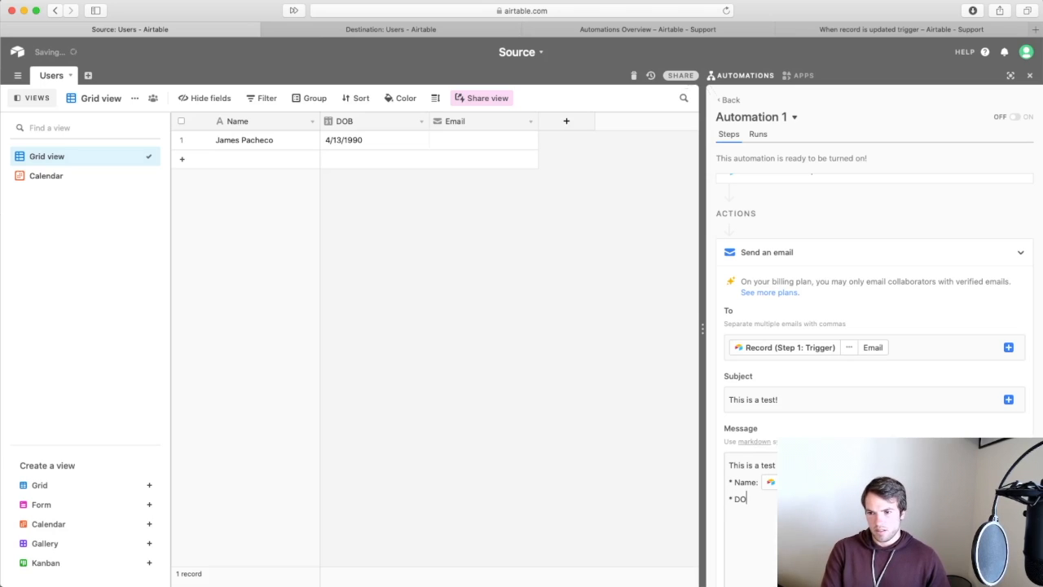
type("te of birt")
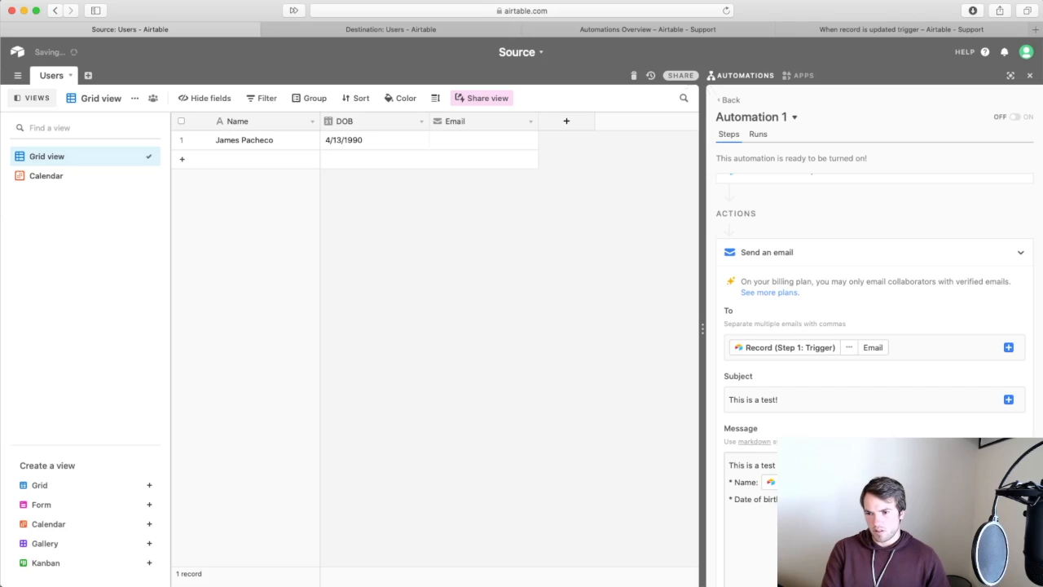
left_click(1009, 465)
left_click(880, 481)
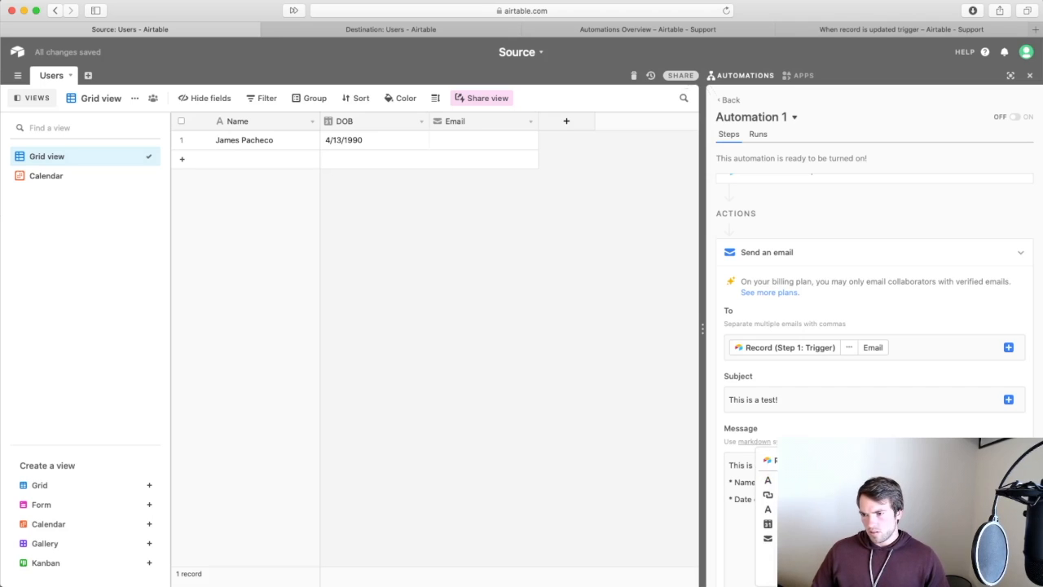
left_click(992, 524)
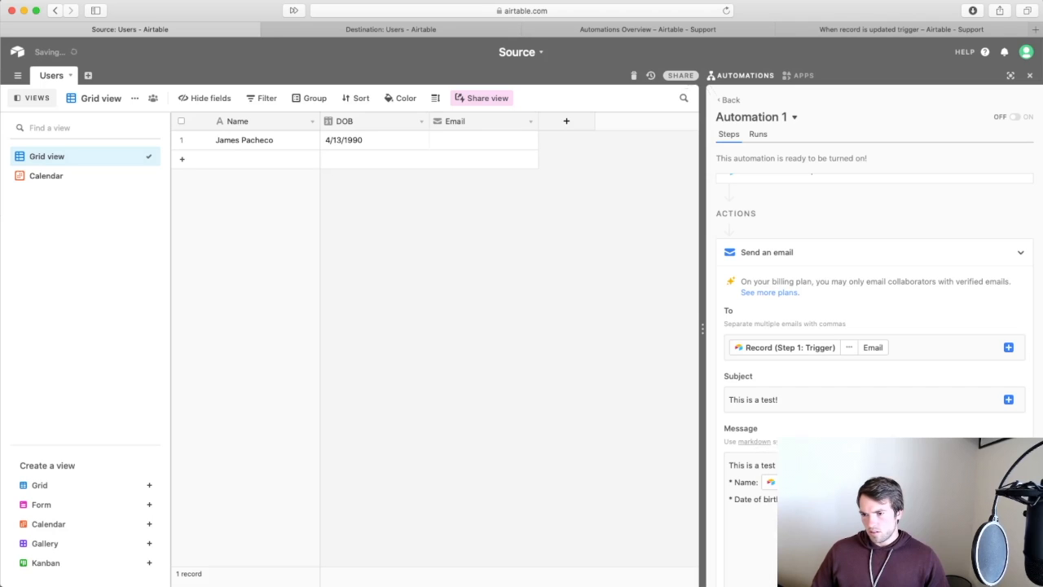
End the message with the sign-off 'Thanks,' and 'Your friendly Airtable test'.
key("Return")
key("Return")
type("Thanks,")
key("Return")
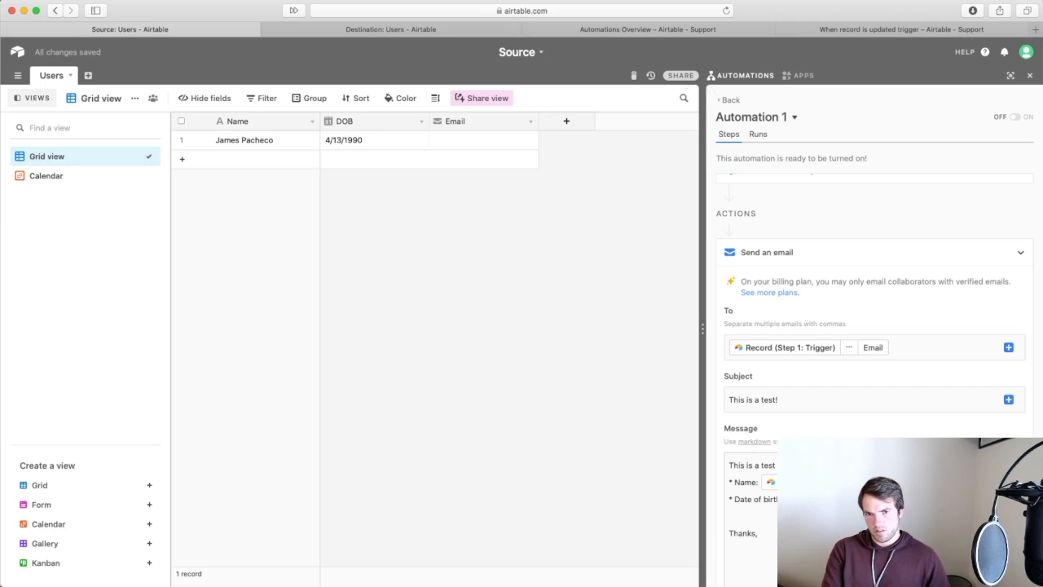
type("Your")
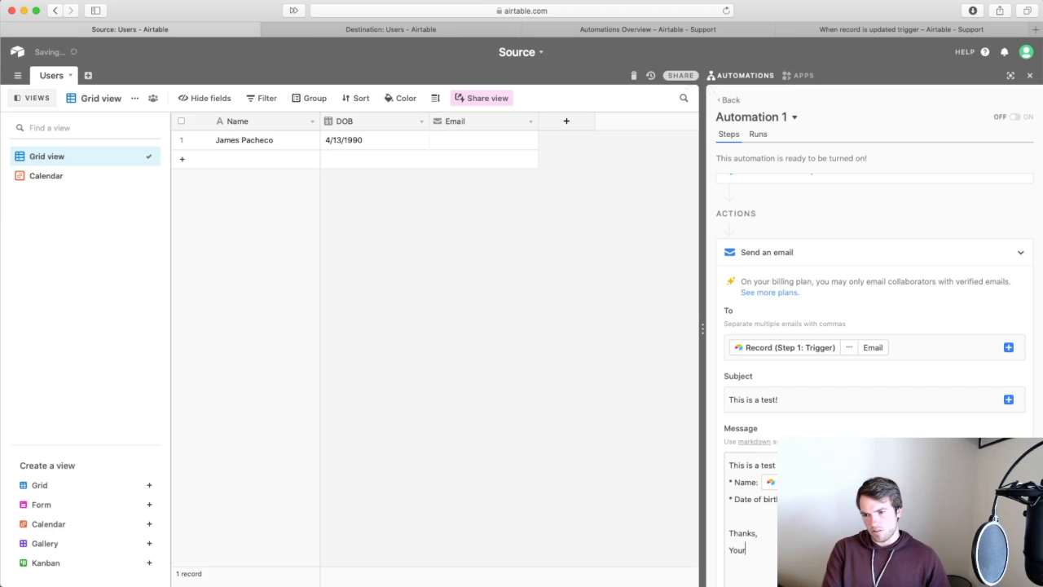
type(" friendly Airtable test")
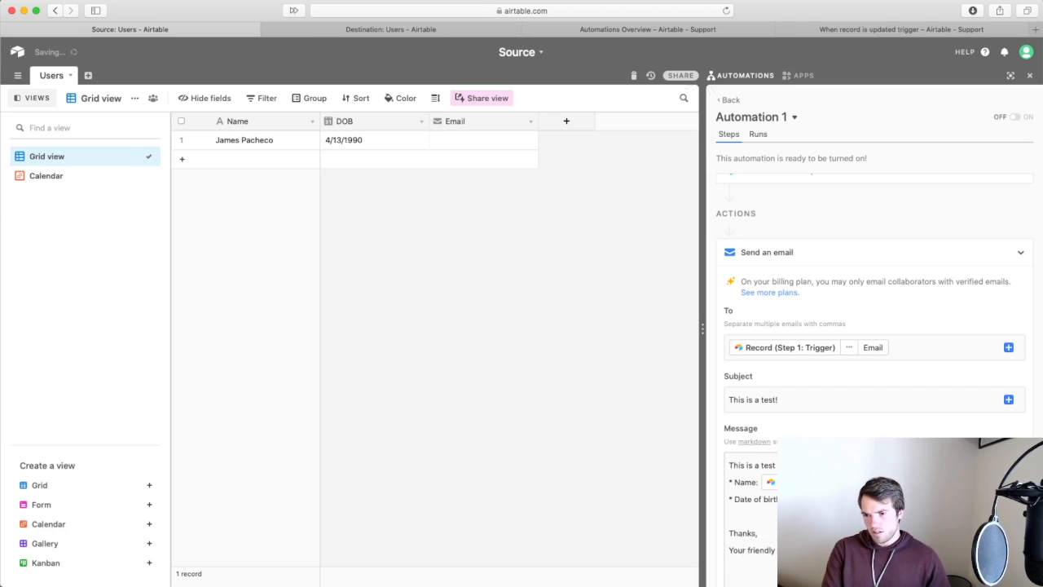
scroll(874, 375, "down", 2)
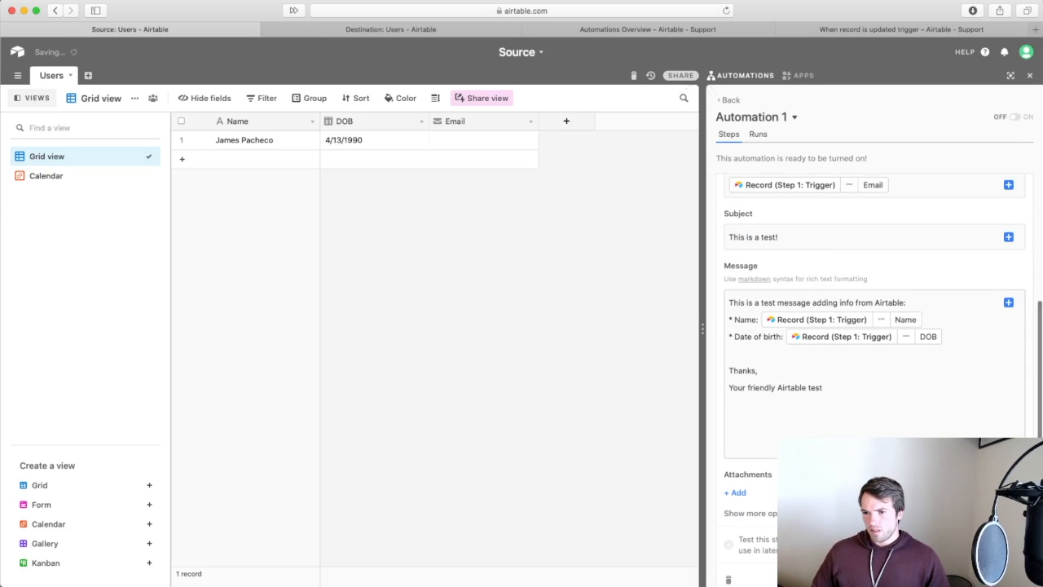
scroll(750, 445, "down", 2)
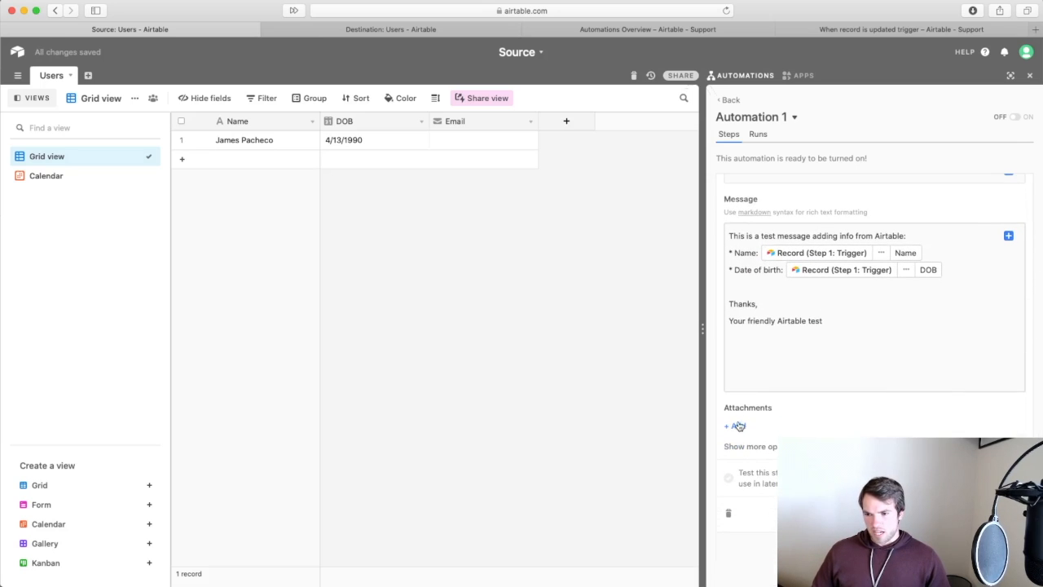
Switch Automation 1 on.
left_click(784, 446)
scroll(874, 352, "down", 5)
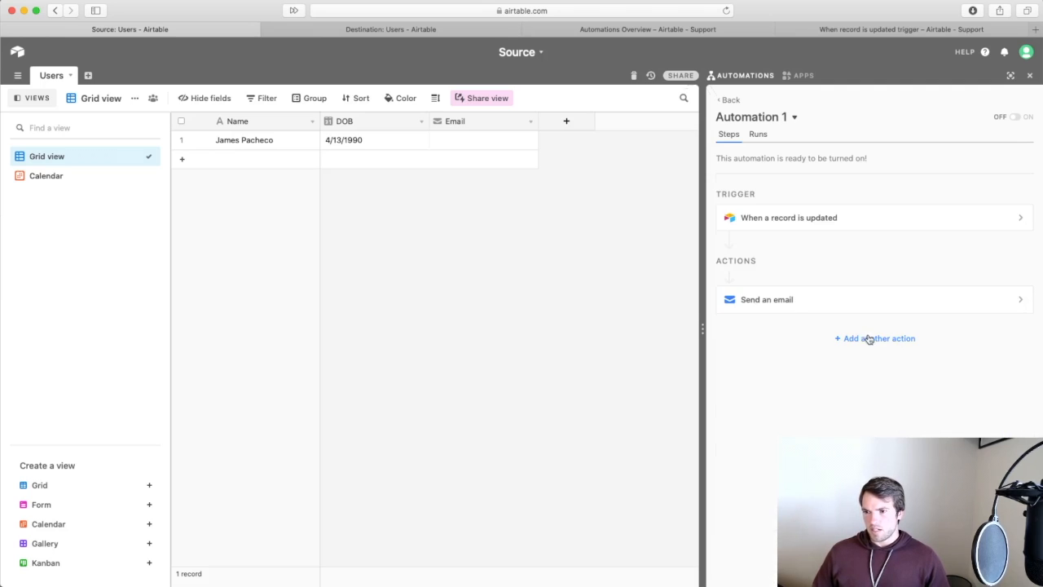
left_click(1015, 117)
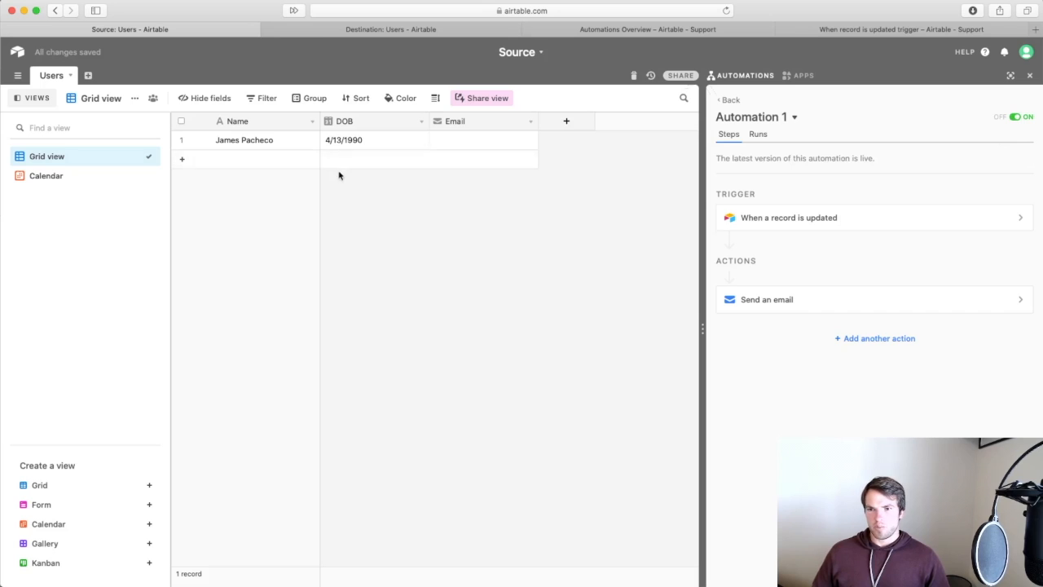
Type the first user's email address into row 1's Email cell.
left_click(458, 145)
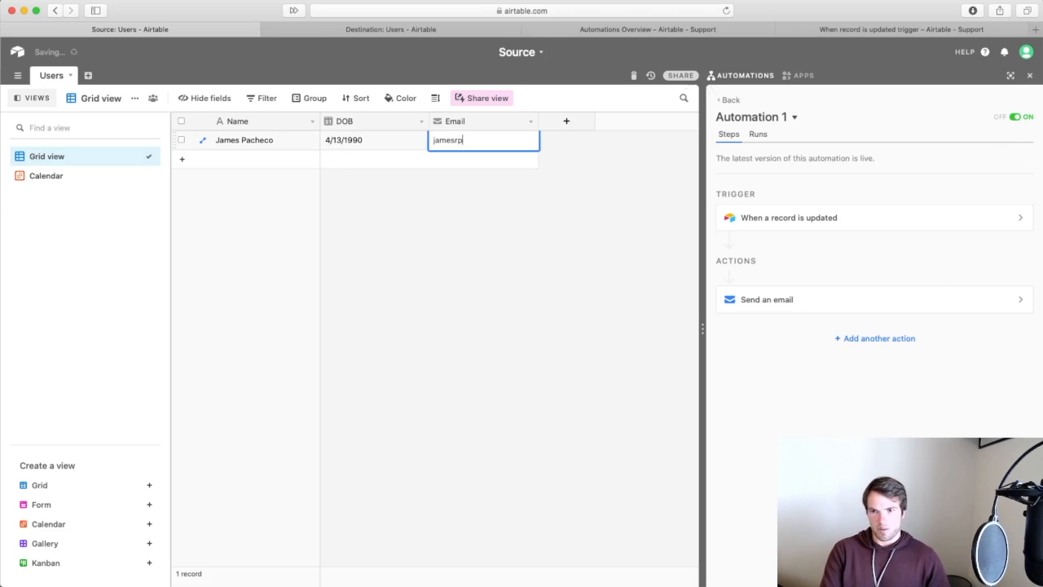
left_click(554, 244)
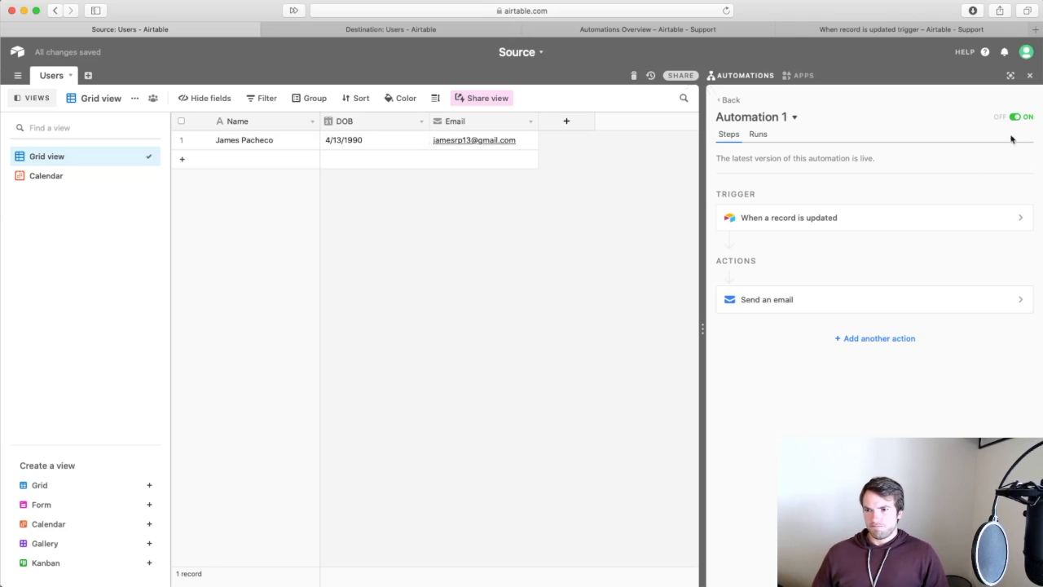
Inspect the failed run's steps in Automation 1's run history, then go back to the automations list.
left_click(758, 136)
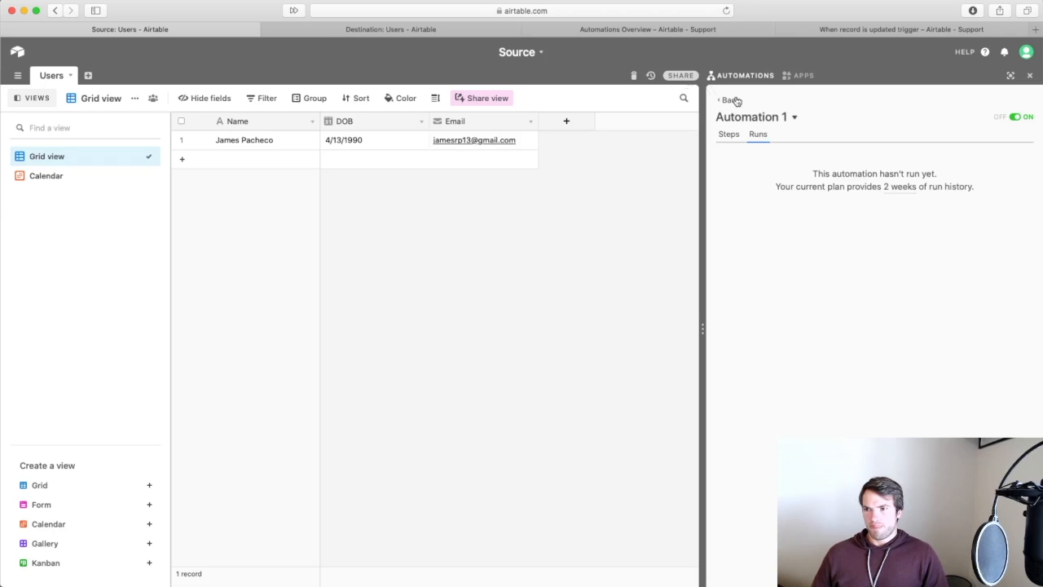
left_click(1030, 75)
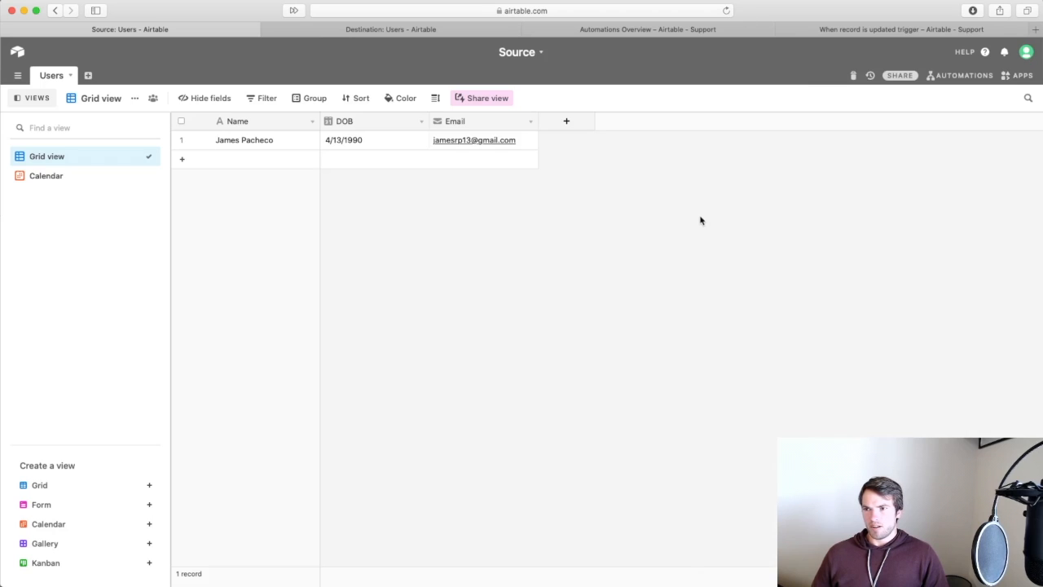
left_click(939, 74)
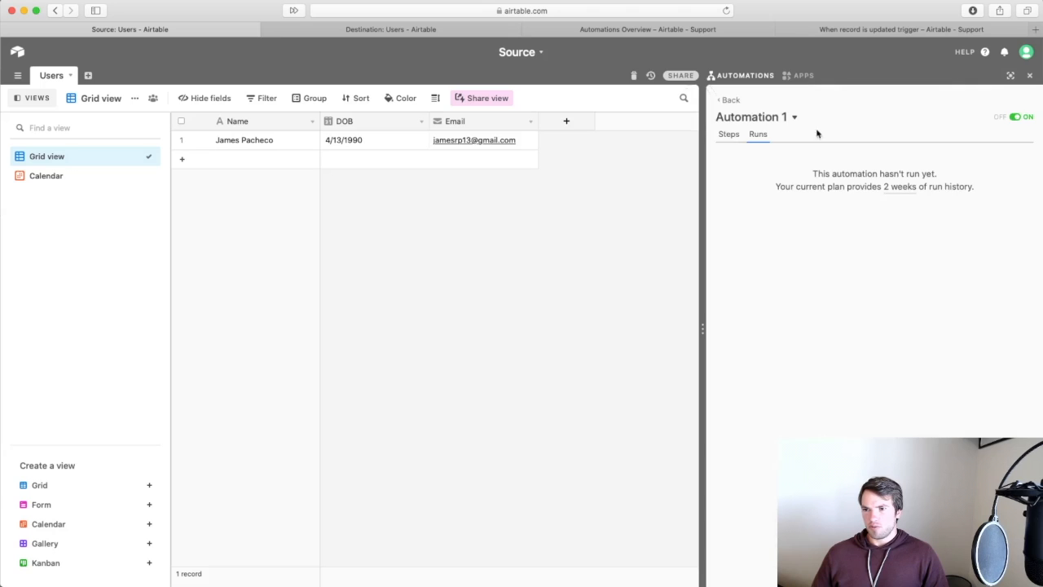
left_click(794, 119)
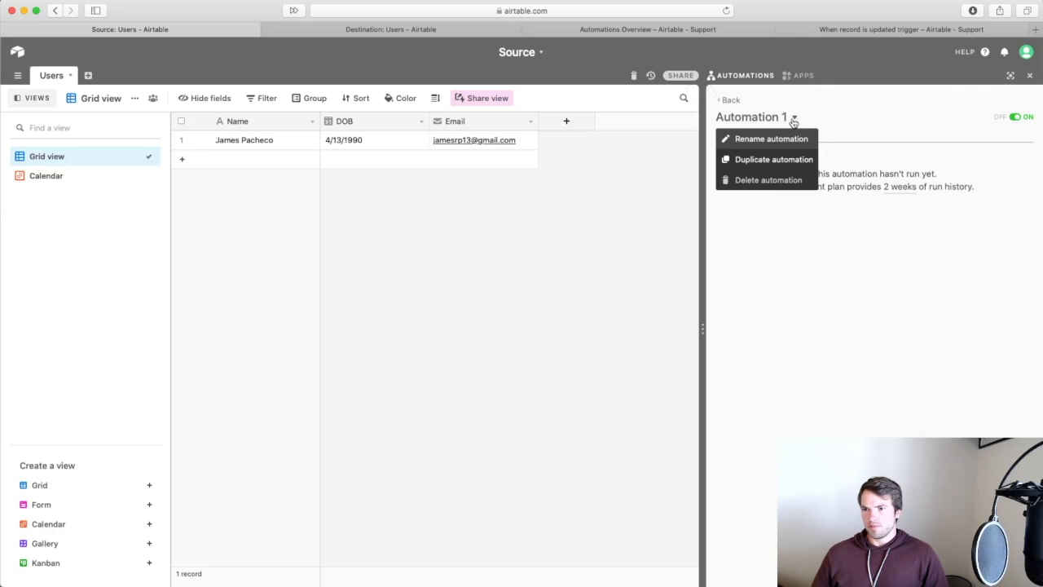
left_click(859, 335)
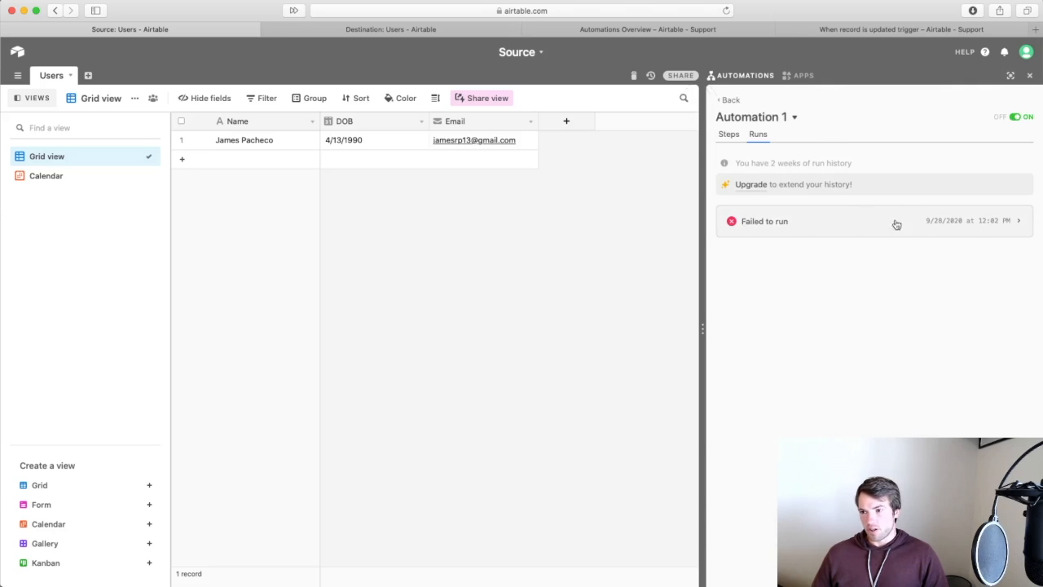
left_click(945, 227)
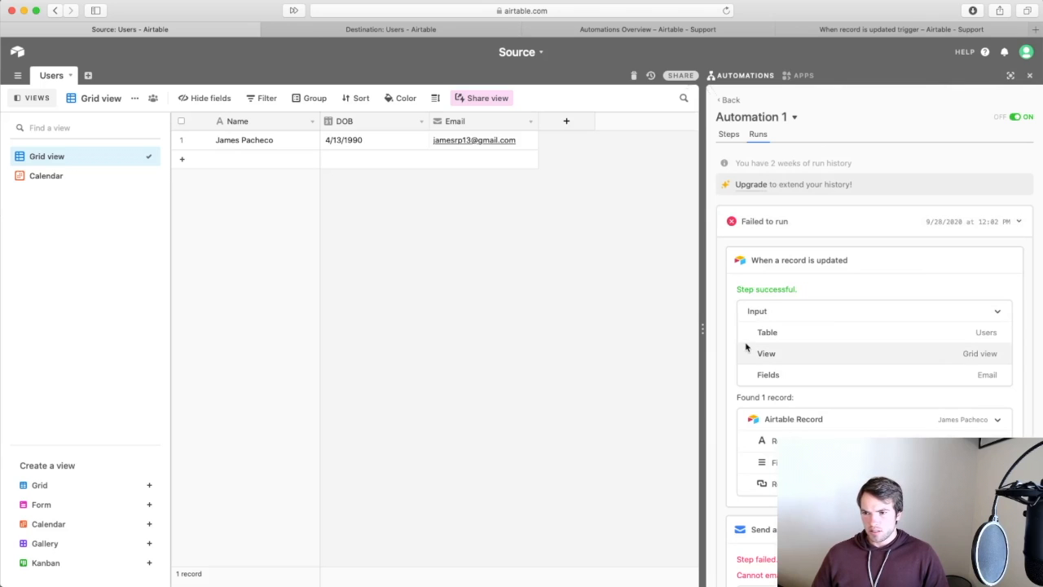
scroll(794, 391, "down", 3)
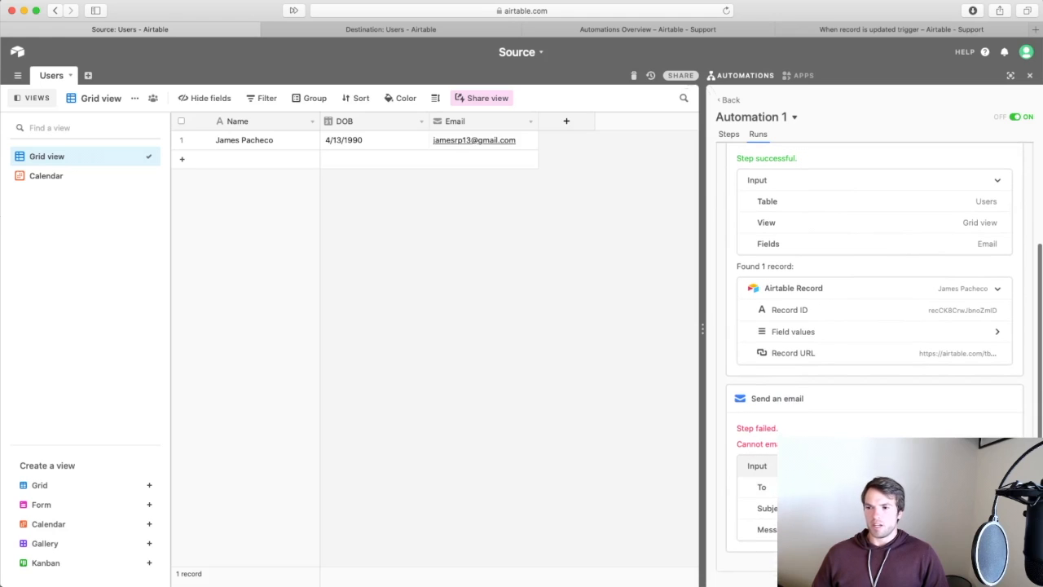
scroll(872, 326, "up", 1)
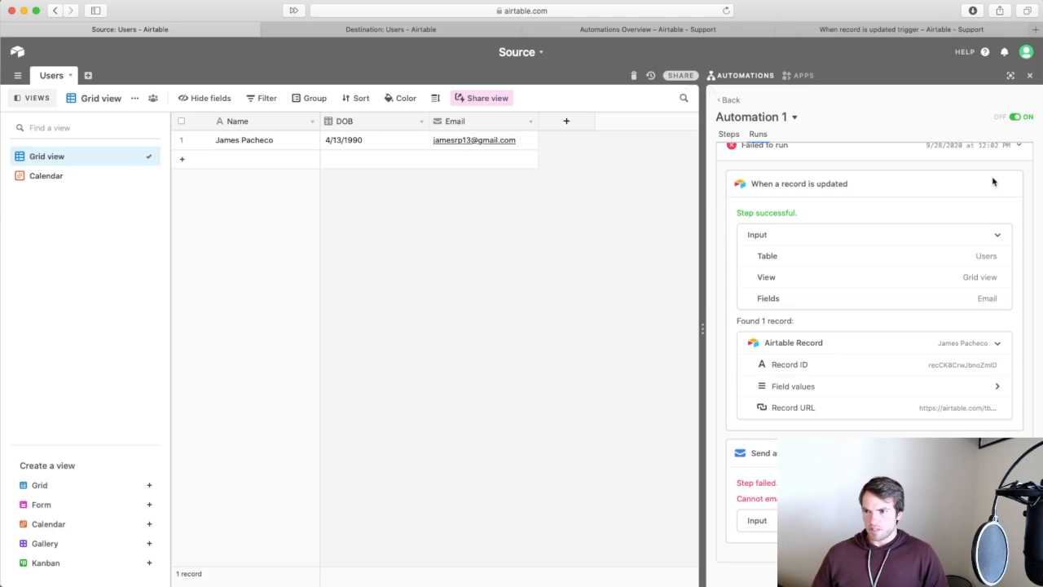
left_click(731, 100)
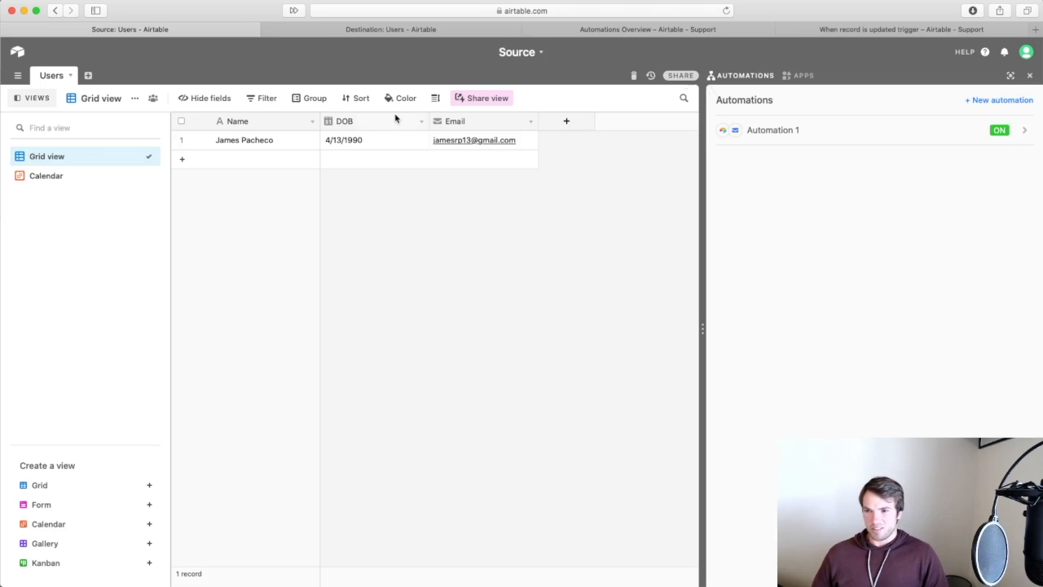
Close the sharing dialog, account menu and apps panel and return to the automations list.
left_click(685, 77)
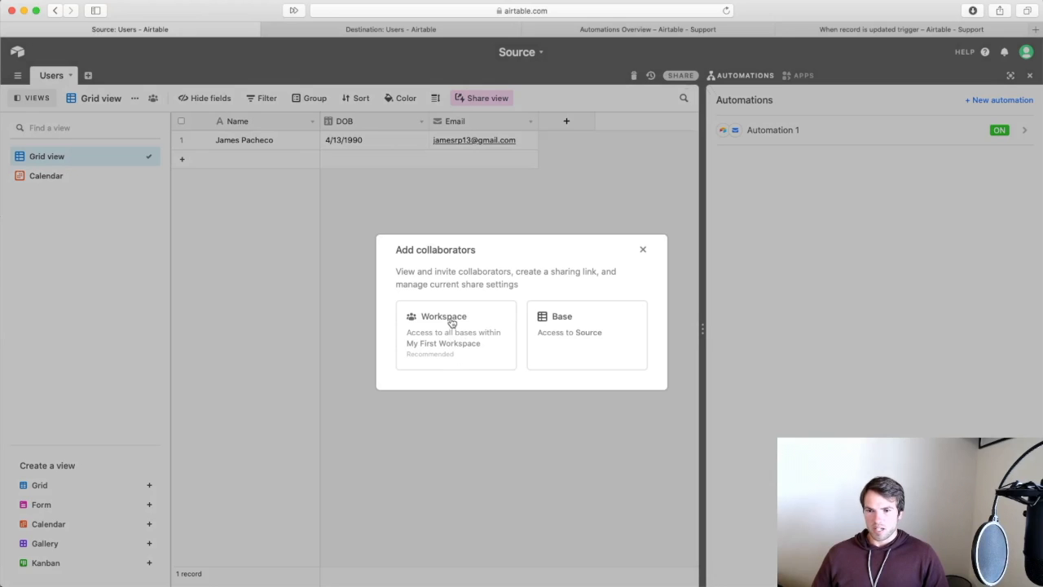
left_click(643, 251)
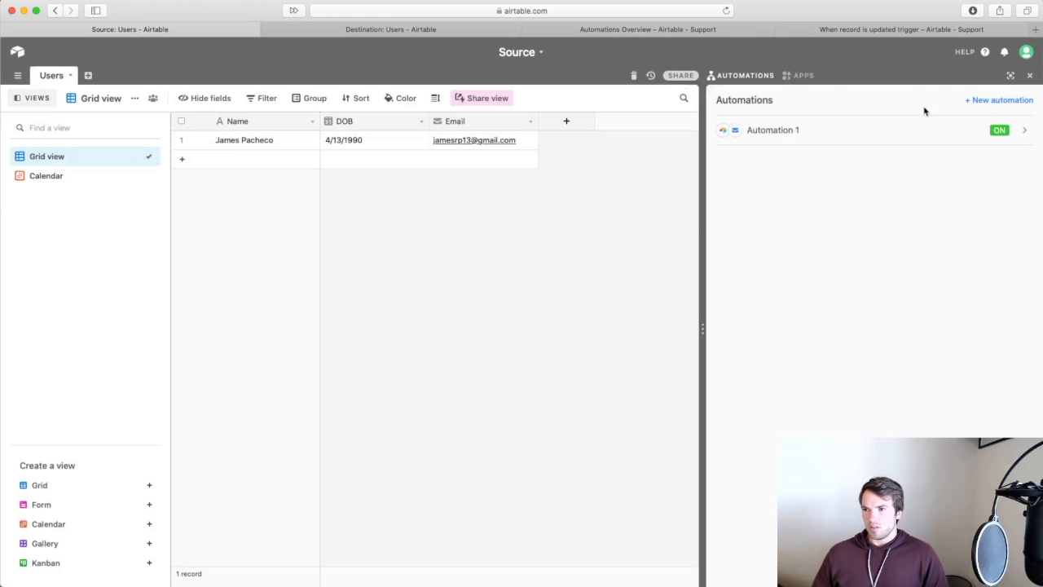
left_click(1013, 131)
left_click(1026, 52)
left_click(1026, 52)
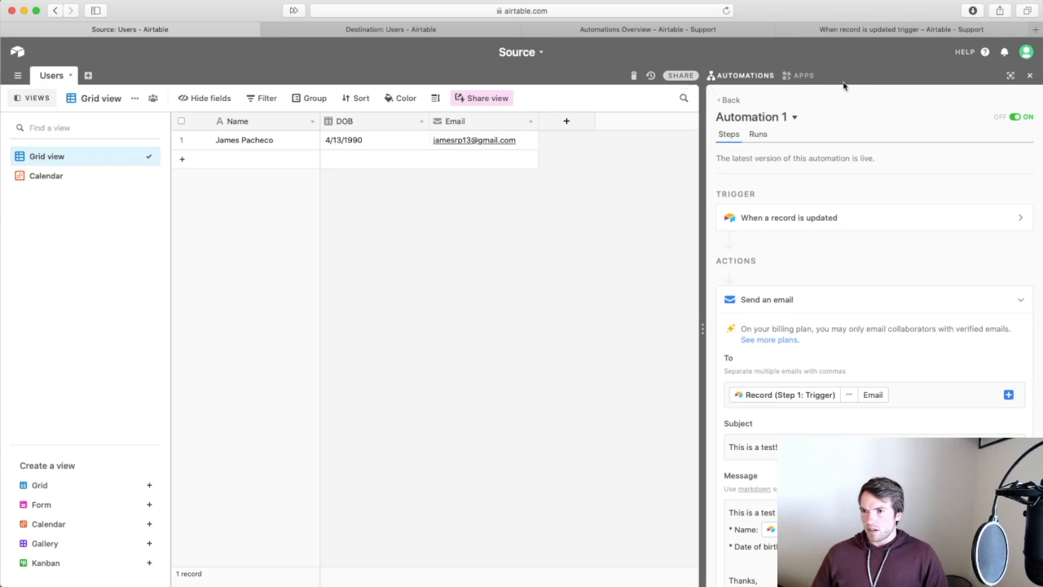
left_click(795, 79)
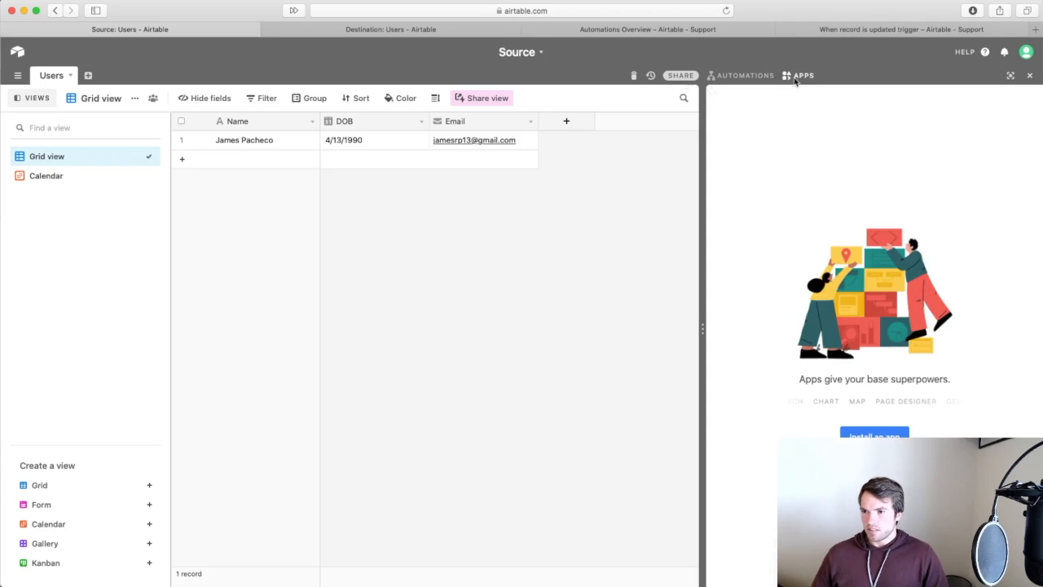
left_click(725, 75)
left_click(728, 100)
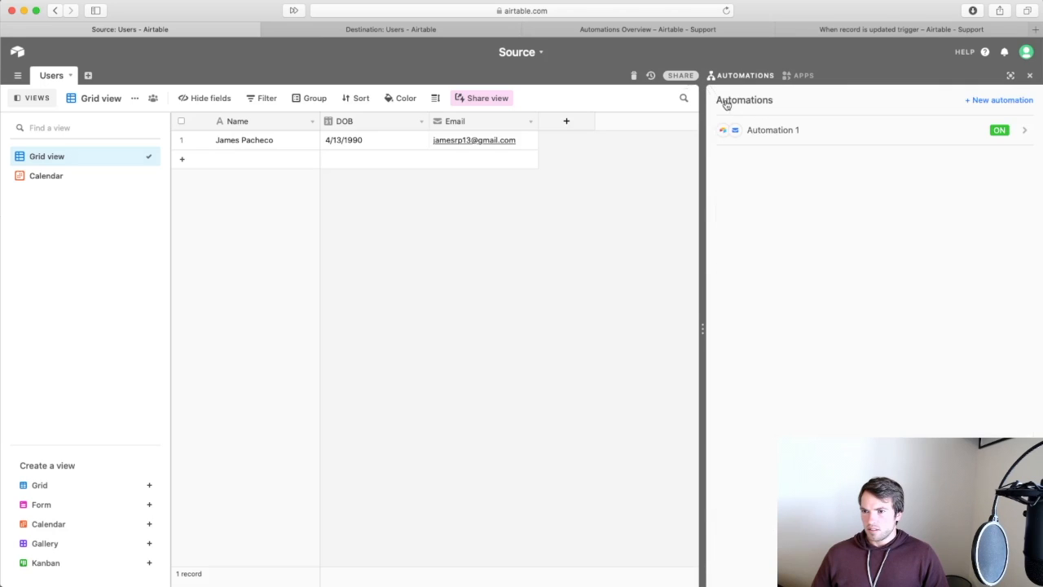
Open Automation 1 and expand its Send an email step to show the message.
left_click(758, 135)
scroll(790, 371, "down", 2)
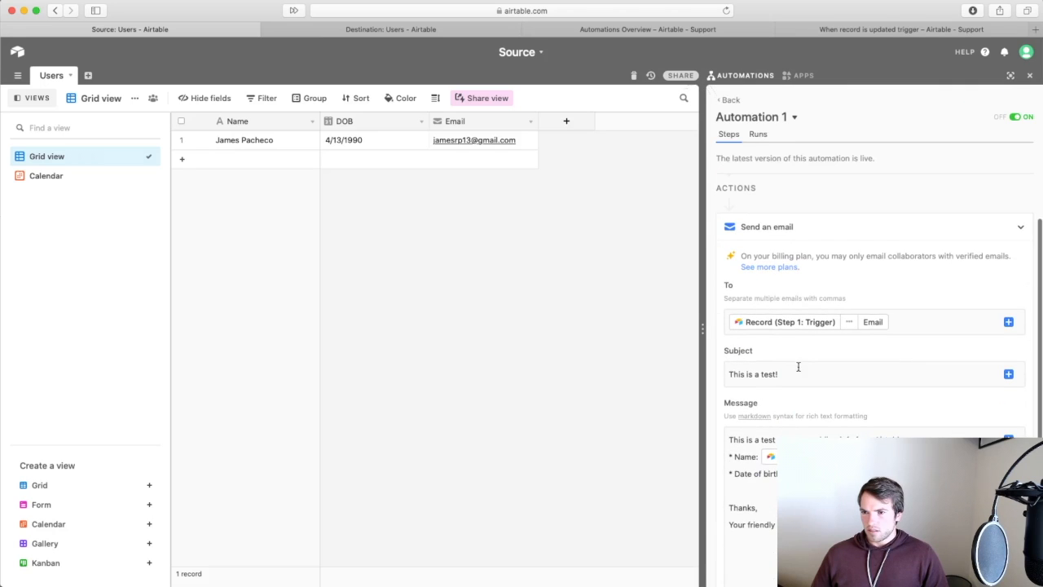
left_click(1015, 225)
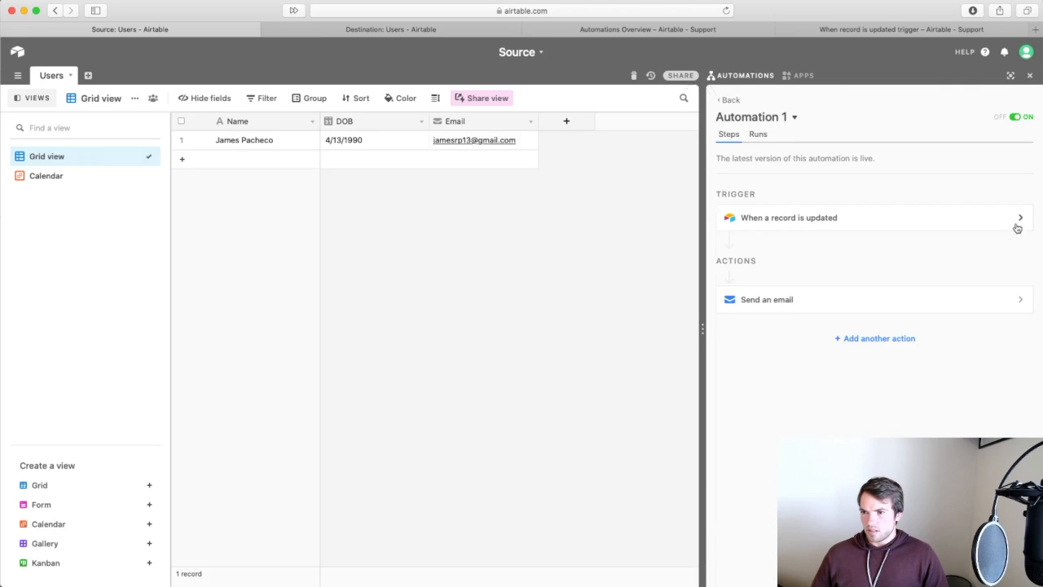
left_click(1019, 300)
scroll(897, 403, "down", 5)
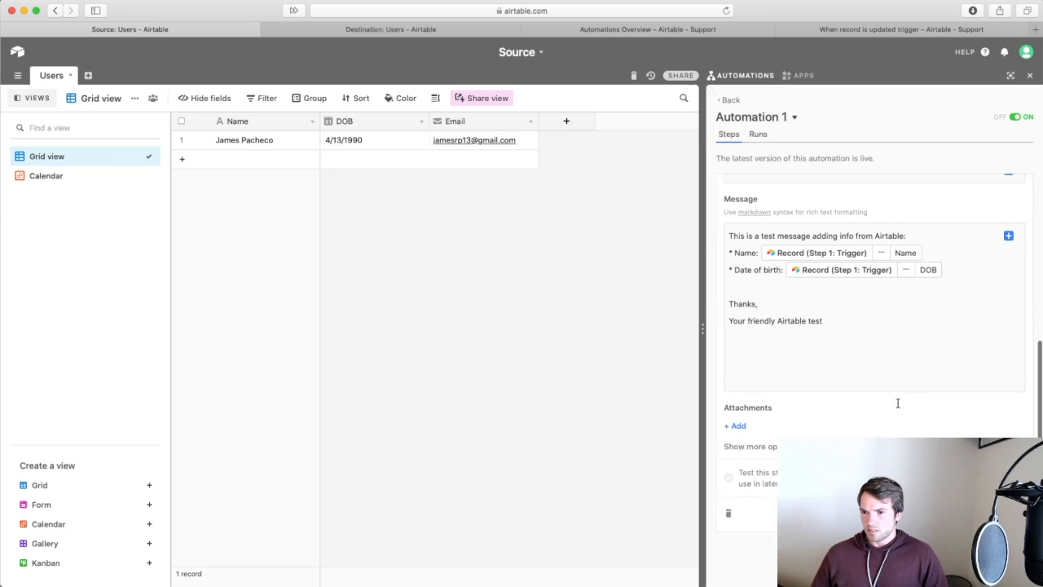
left_click(728, 512)
left_click(852, 502)
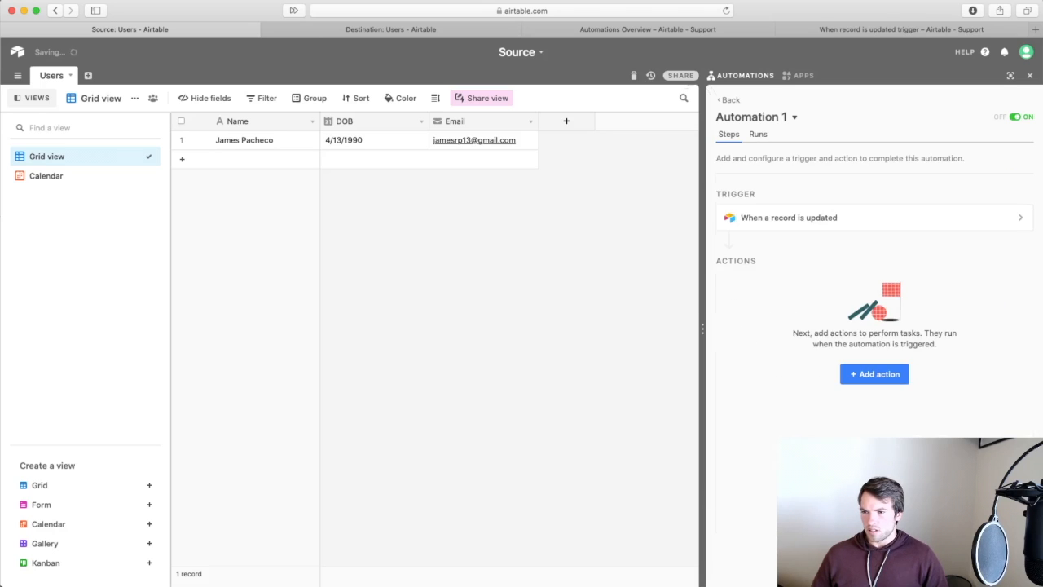
left_click(890, 374)
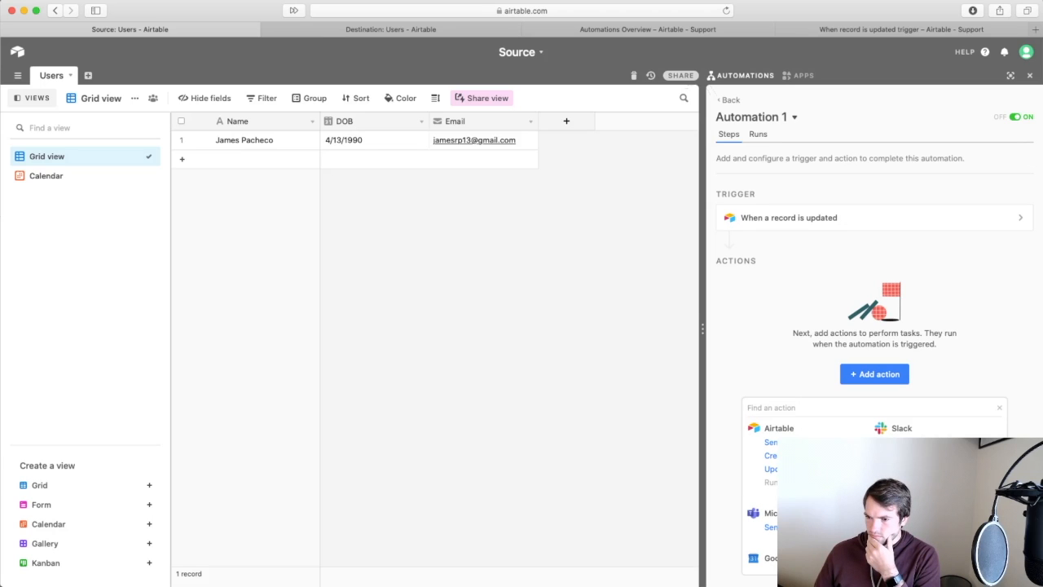
scroll(814, 489, "down", 5)
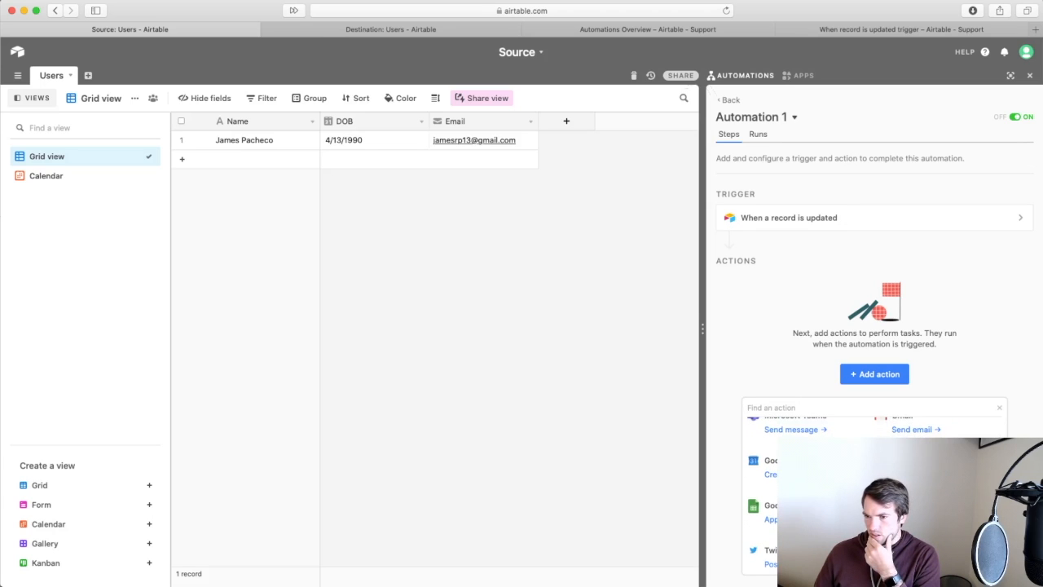
scroll(815, 489, "down", 2)
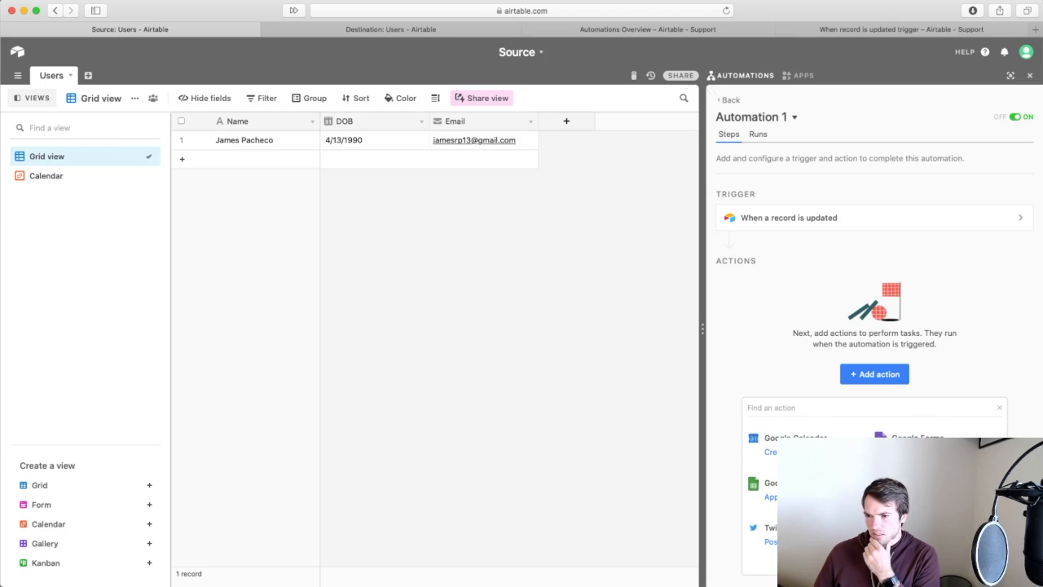
scroll(815, 489, "up", 2)
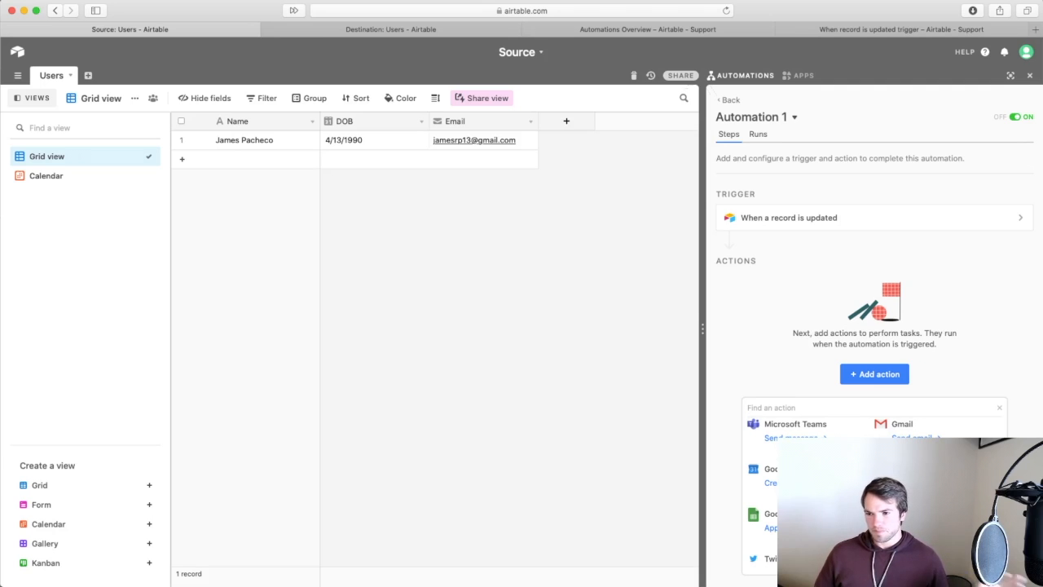
scroll(874, 488, "up", 2)
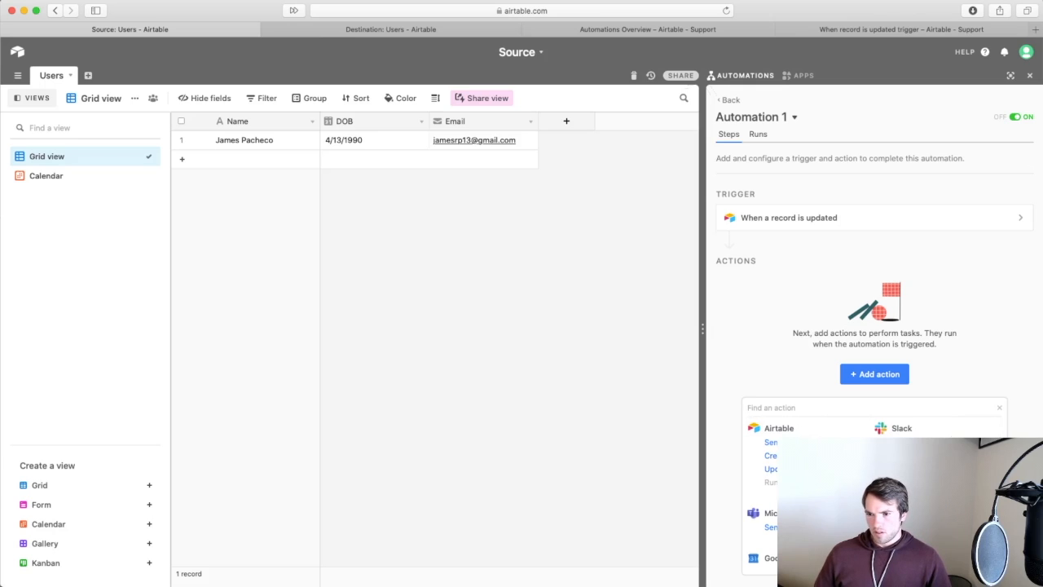
Add an Update record action on Users and create a new 'Automation Ran' checkbox field.
left_click(771, 469)
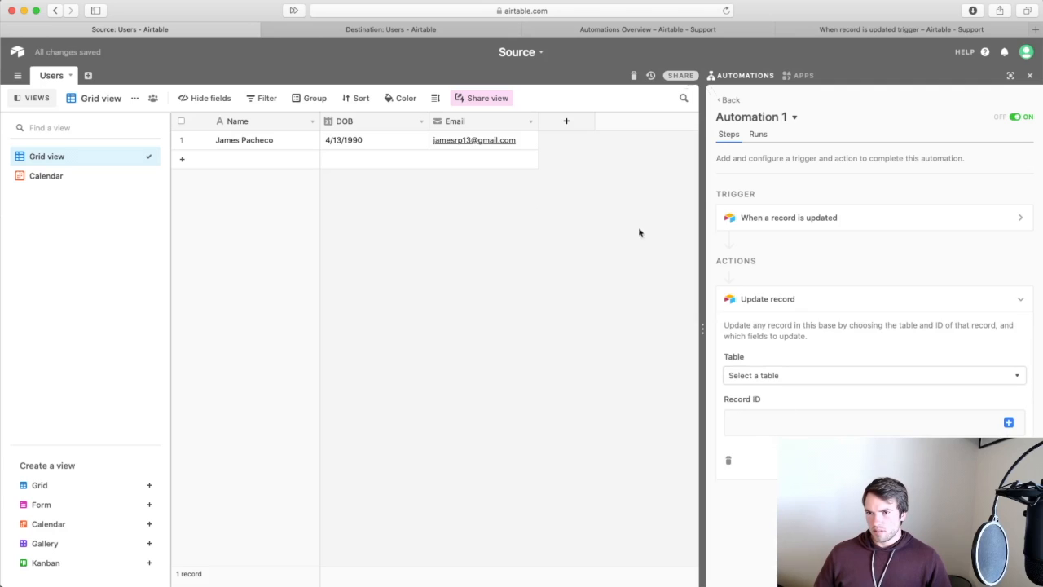
left_click(573, 120)
type("Automation Ran")
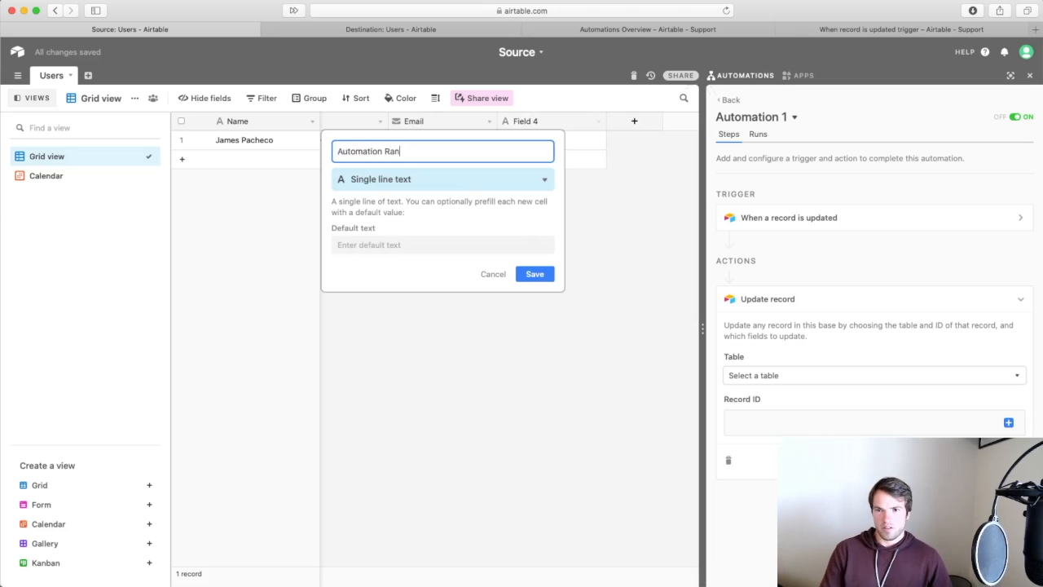
left_click(492, 179)
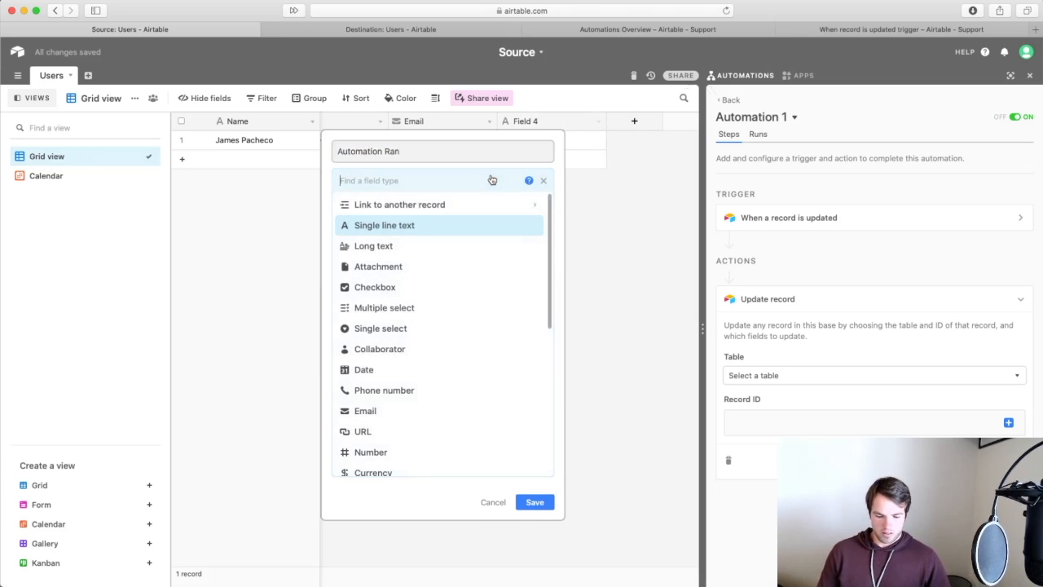
type("check")
left_click(477, 205)
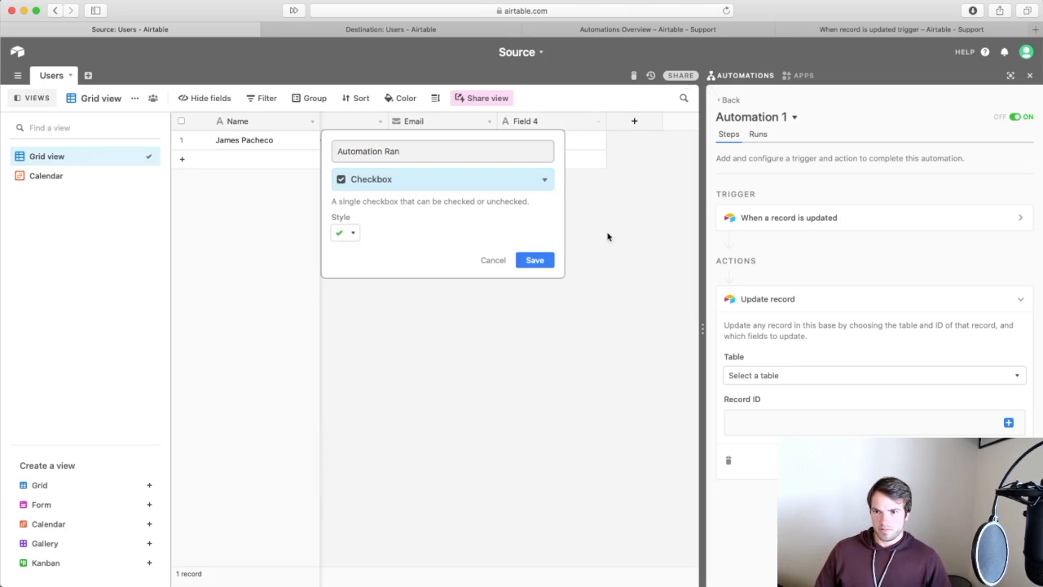
left_click(535, 260)
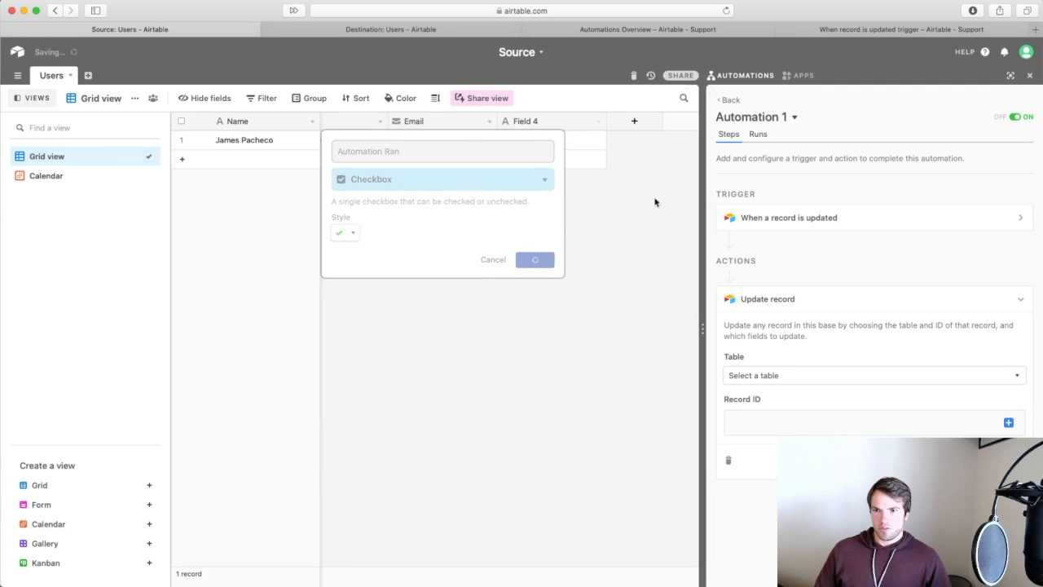
left_click(911, 380)
left_click(883, 416)
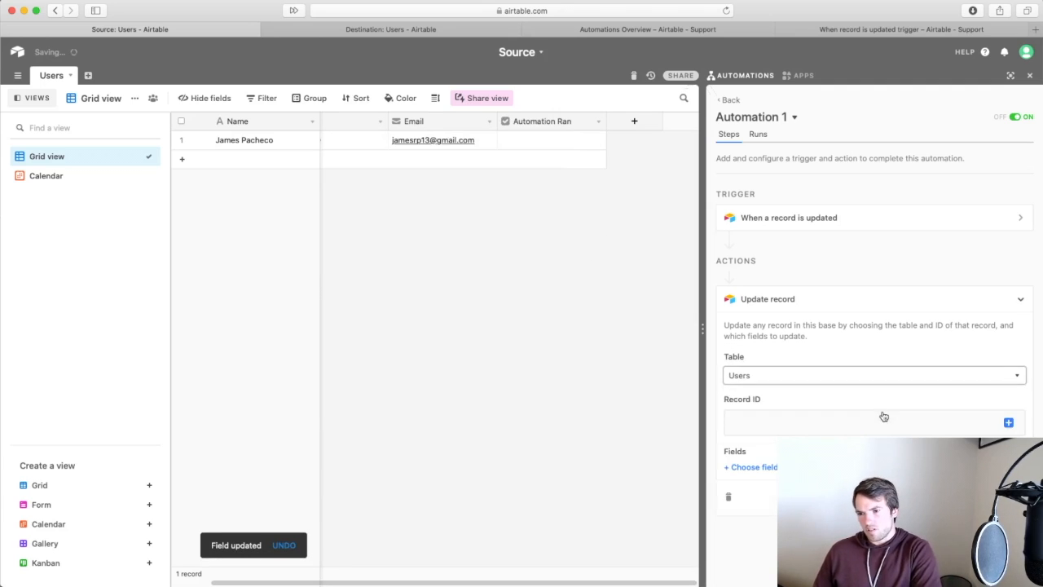
Set the Update record's Record ID to the trigger record's Record ID token.
left_click(1008, 422)
left_click(928, 462)
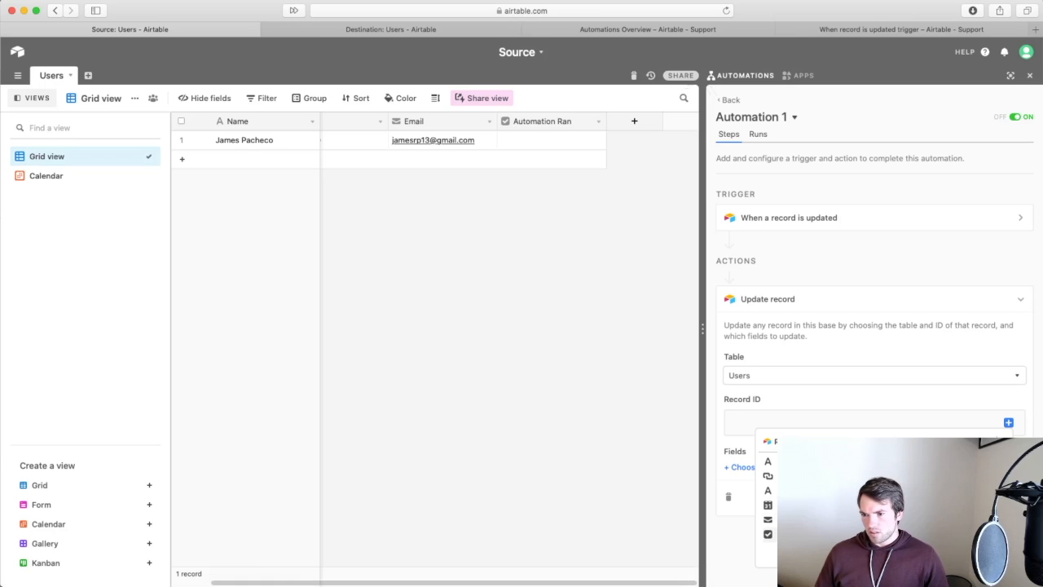
left_click(929, 534)
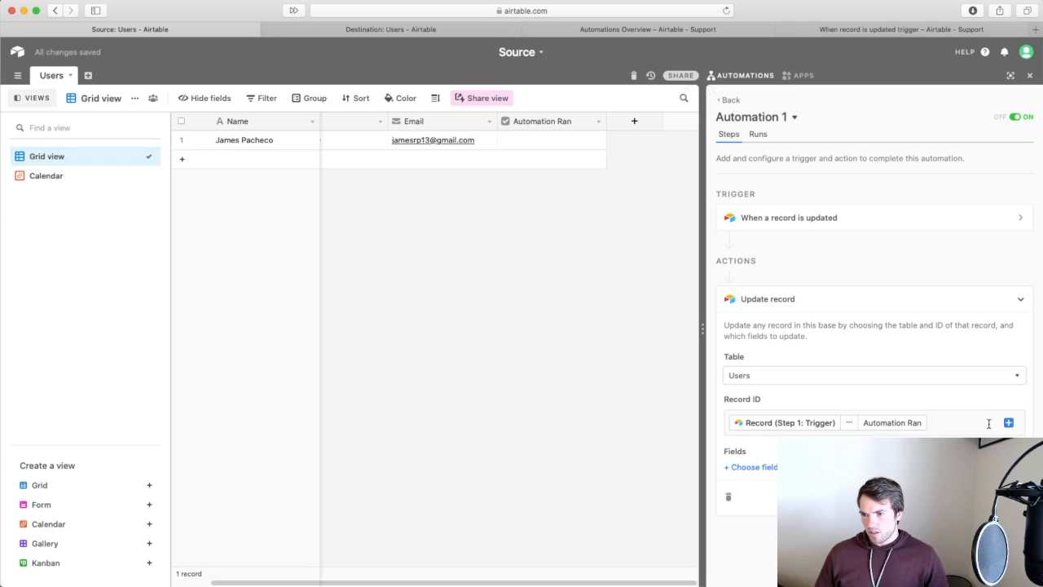
key("BackSpace")
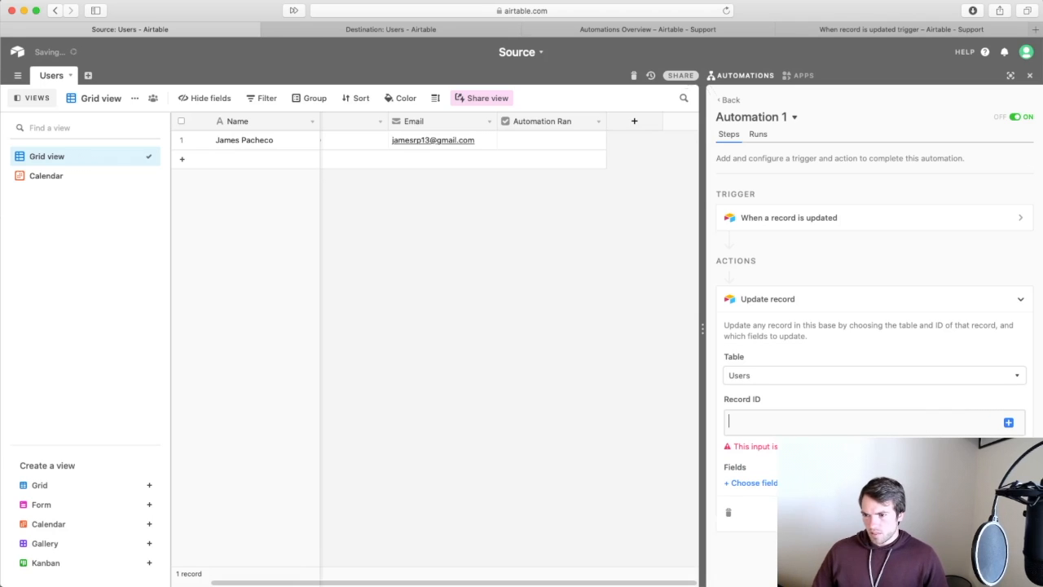
left_click(1009, 423)
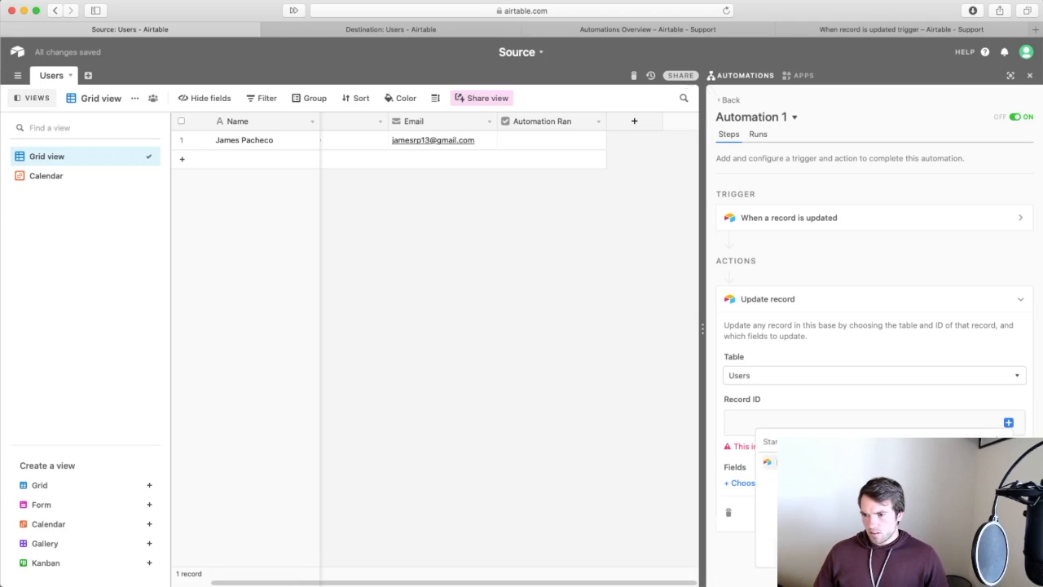
left_click(969, 461)
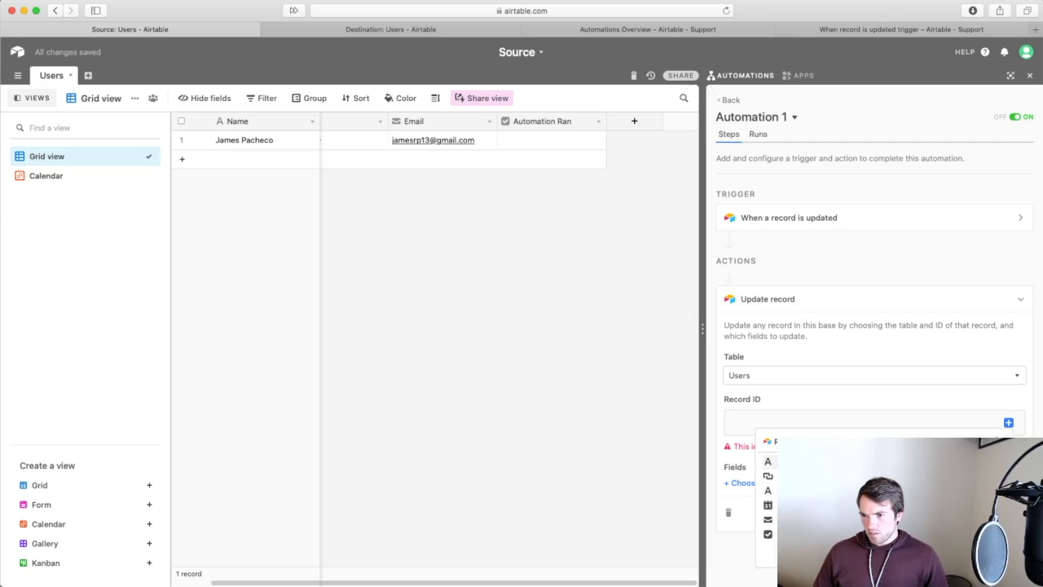
left_click(970, 462)
Set the Automation Ran field to 'checked' and test the action successfully.
left_click(774, 468)
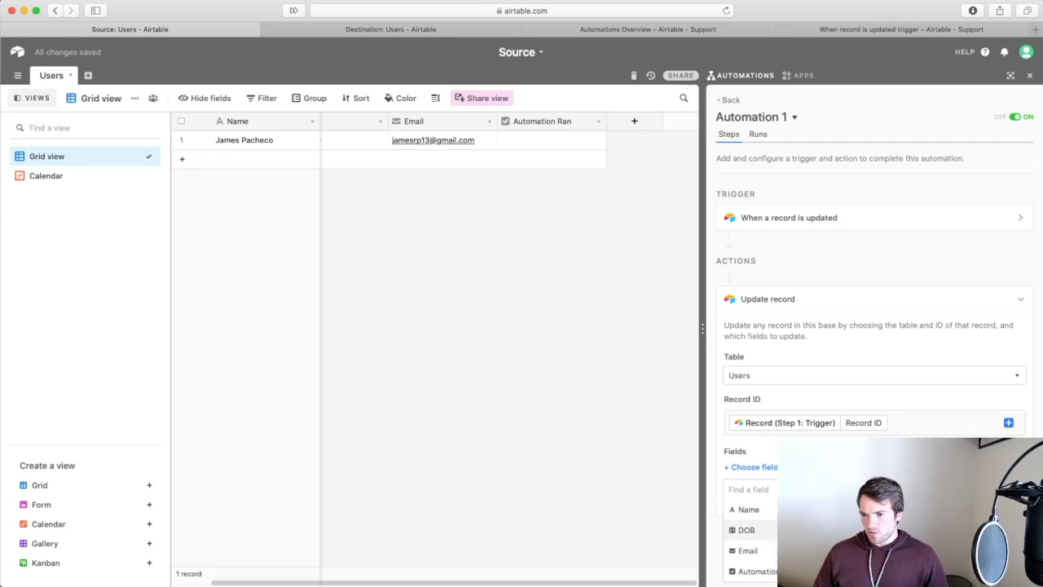
left_click(774, 568)
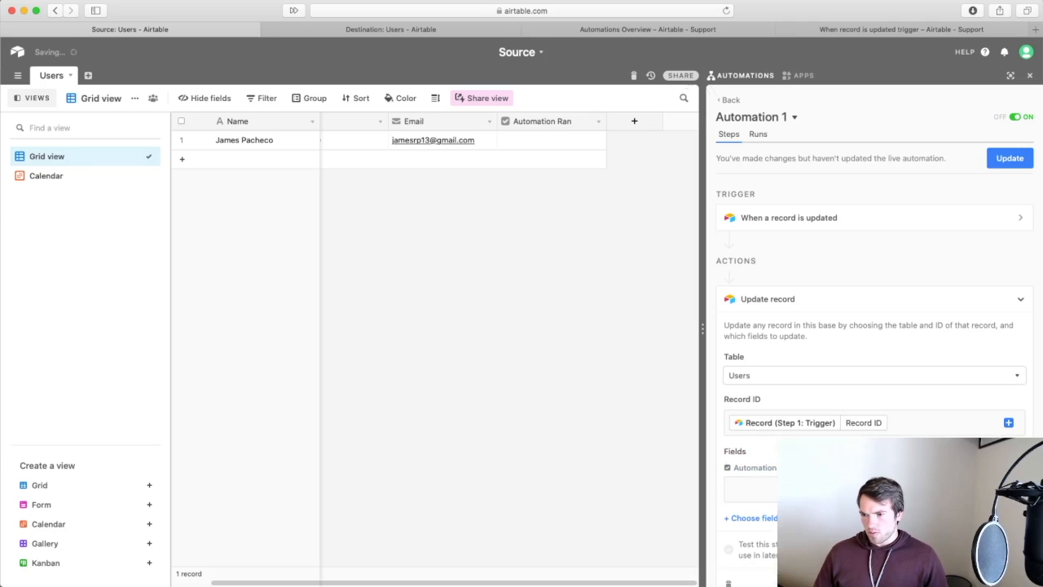
scroll(896, 489, "down", 2)
left_click(1008, 419)
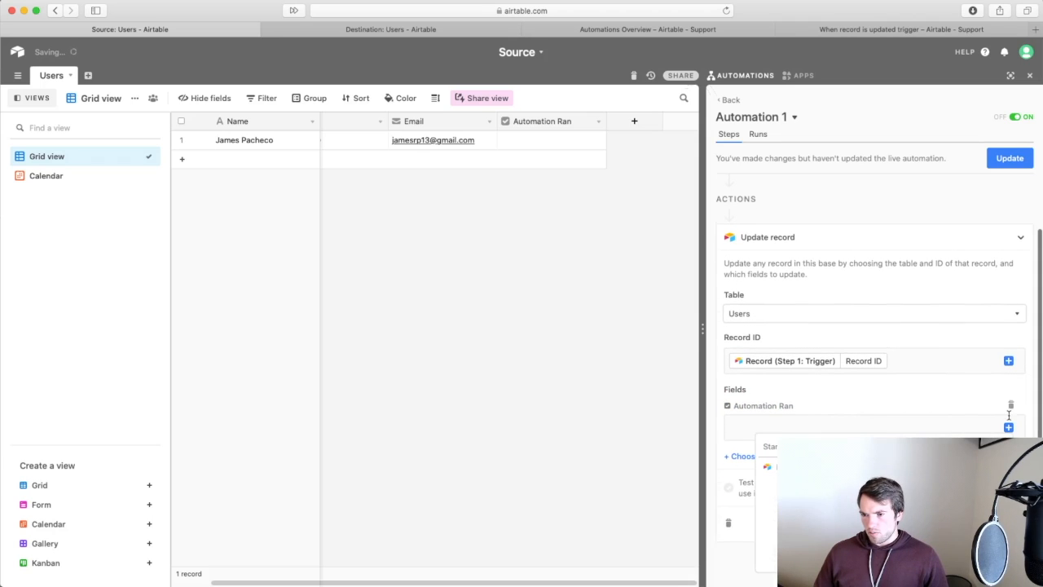
left_click(969, 467)
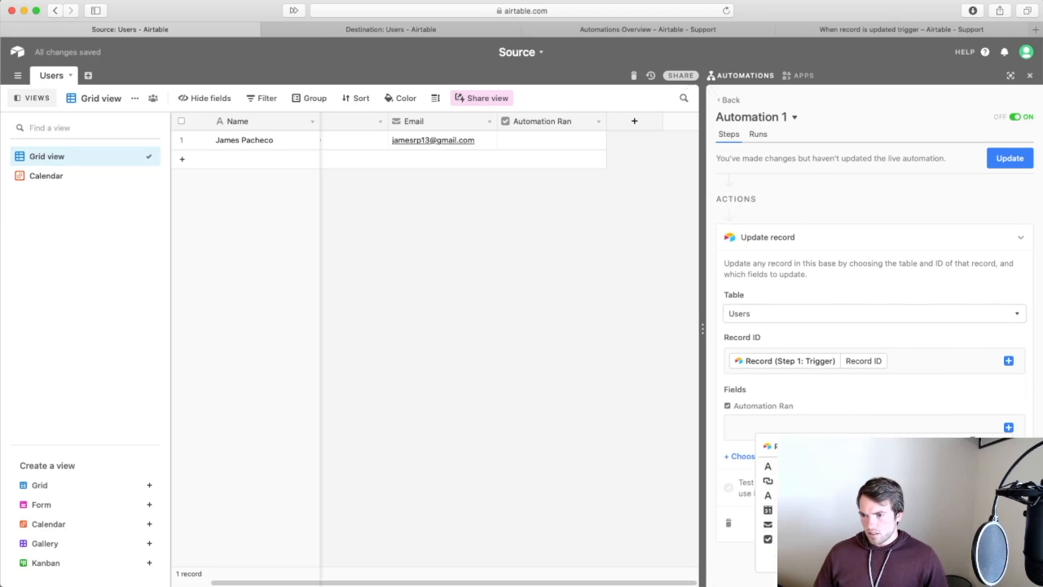
left_click(942, 426)
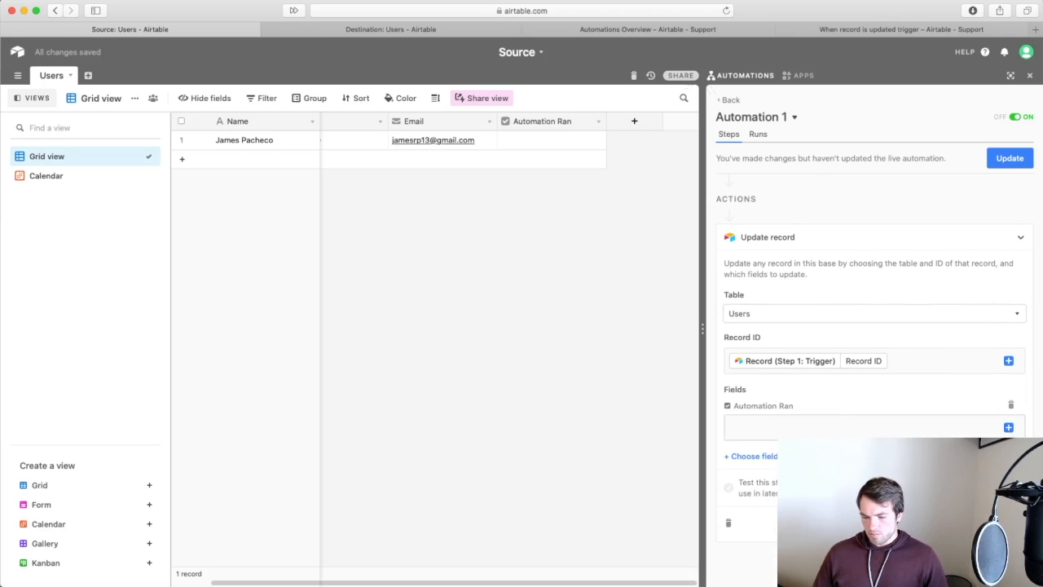
type("checked")
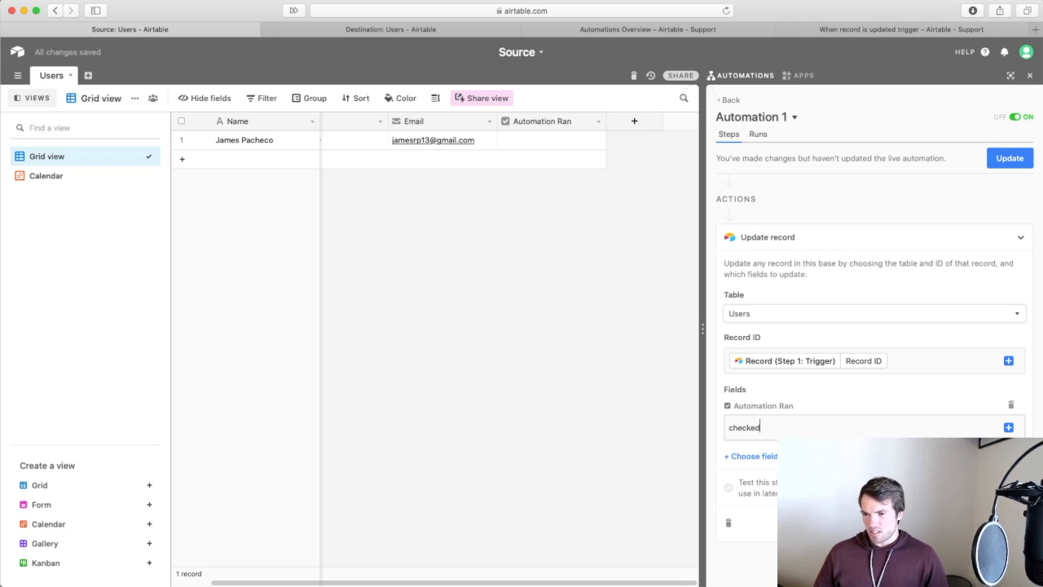
left_click(991, 488)
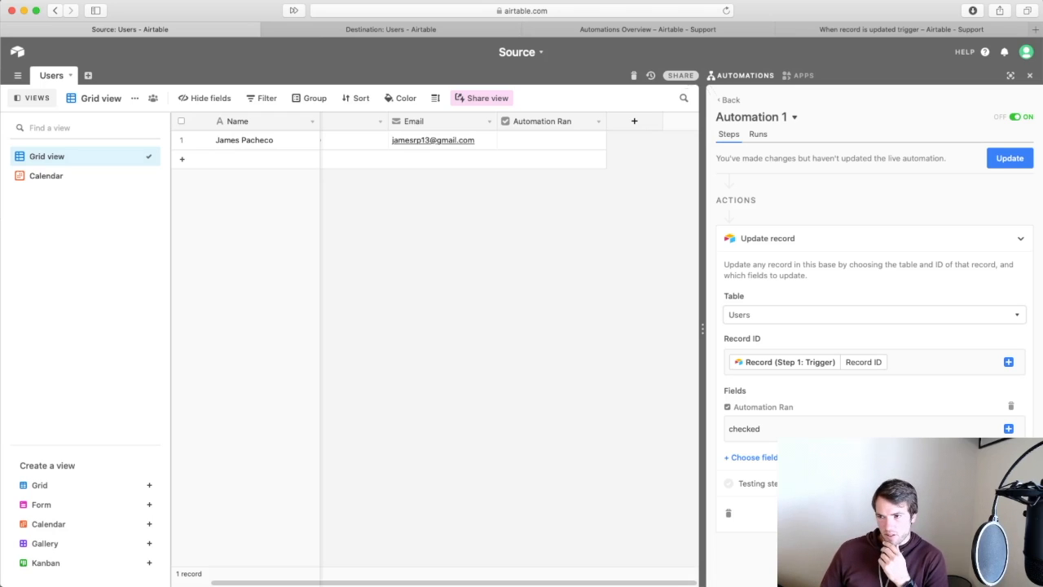
Uncheck Automation Ran on the first record and publish the updated automation.
left_click(551, 142)
left_click(551, 141)
left_click(1005, 236)
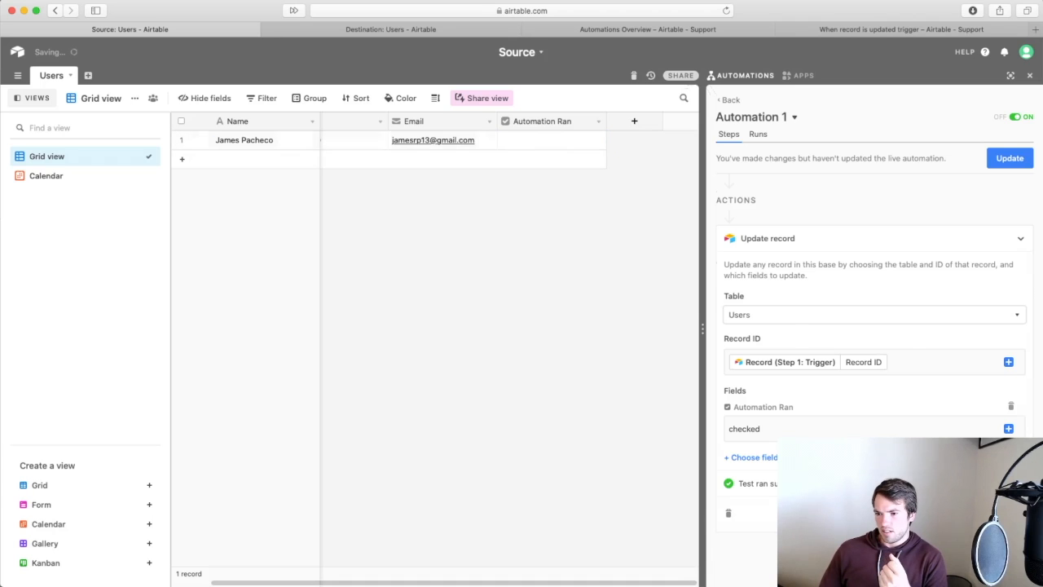
left_click(1014, 160)
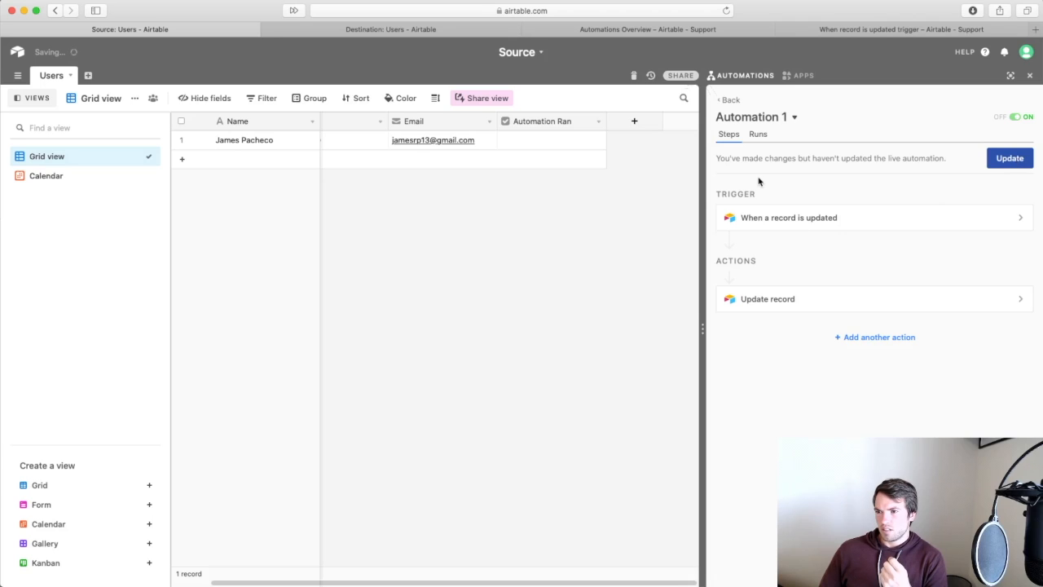
Clear the first record's Email to fire the automation and check its run history.
left_click(487, 140)
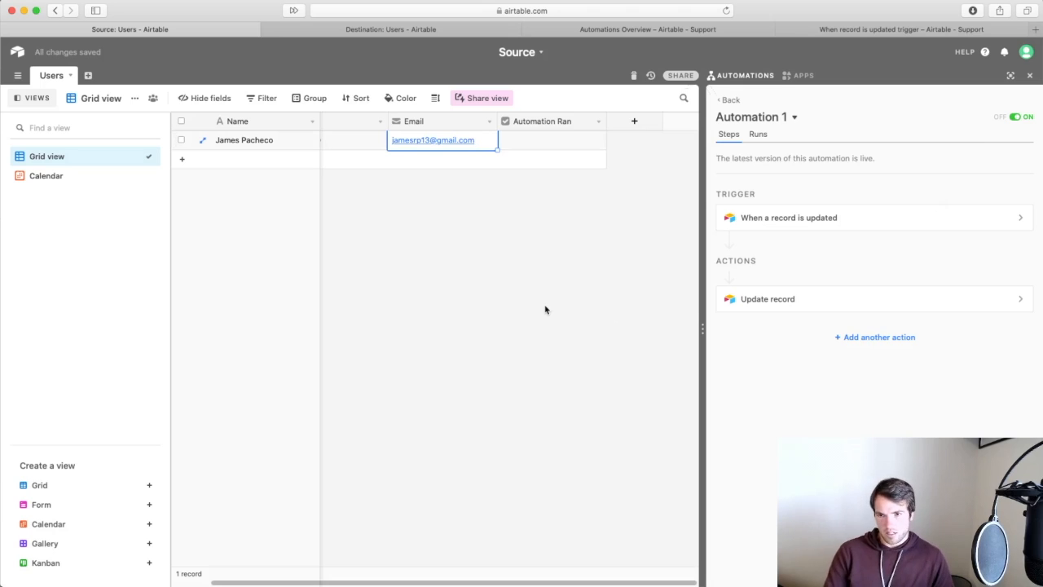
key("Delete")
left_click(484, 363)
scroll(480, 279, "left", 1)
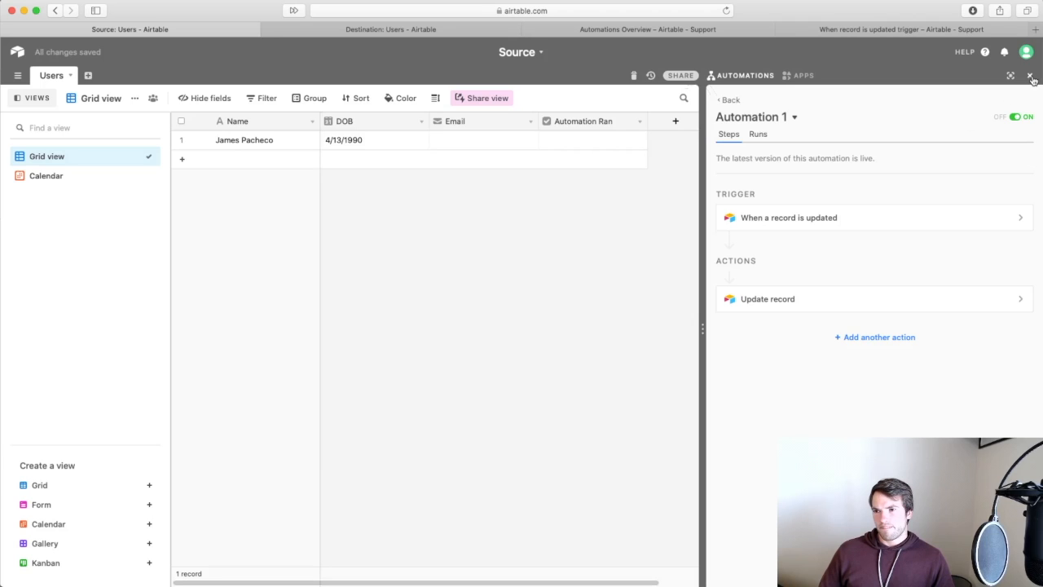
left_click(759, 135)
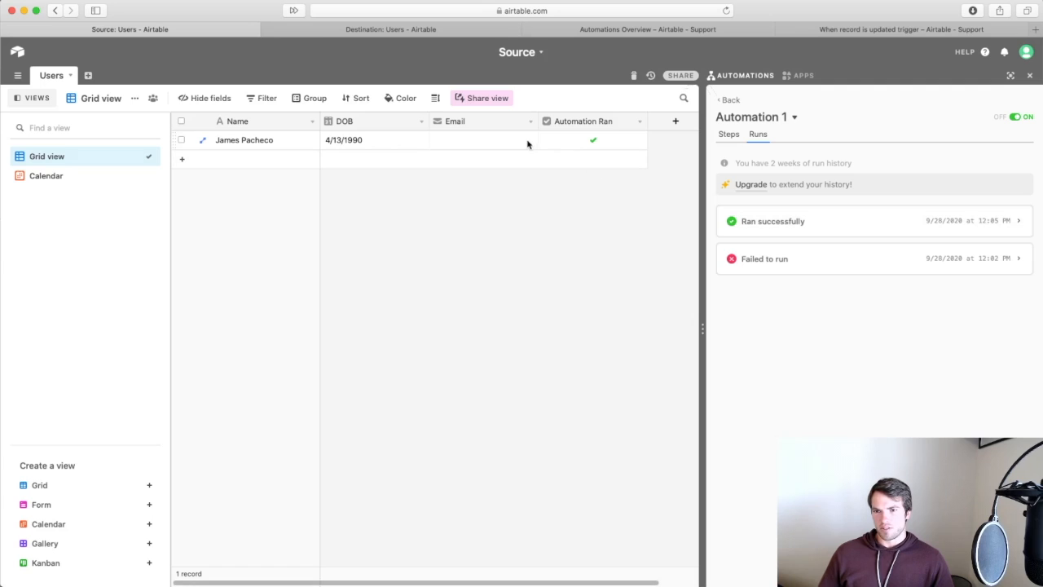
Add a blank second Users record and, after its successful run, return to Automation 1's steps.
left_click(268, 159)
type("Mitche")
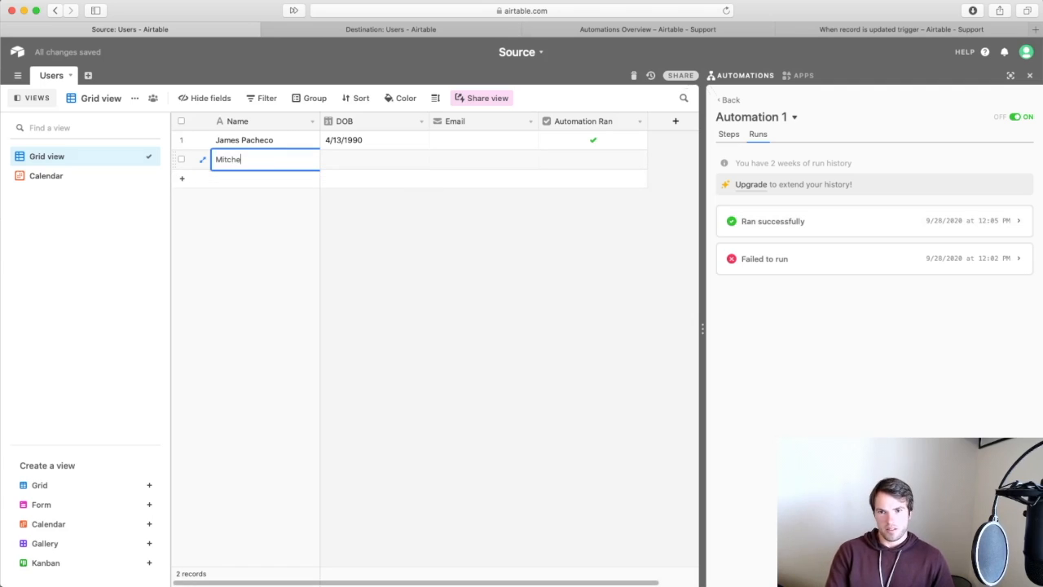
key("alt+BackSpace")
left_click(419, 291)
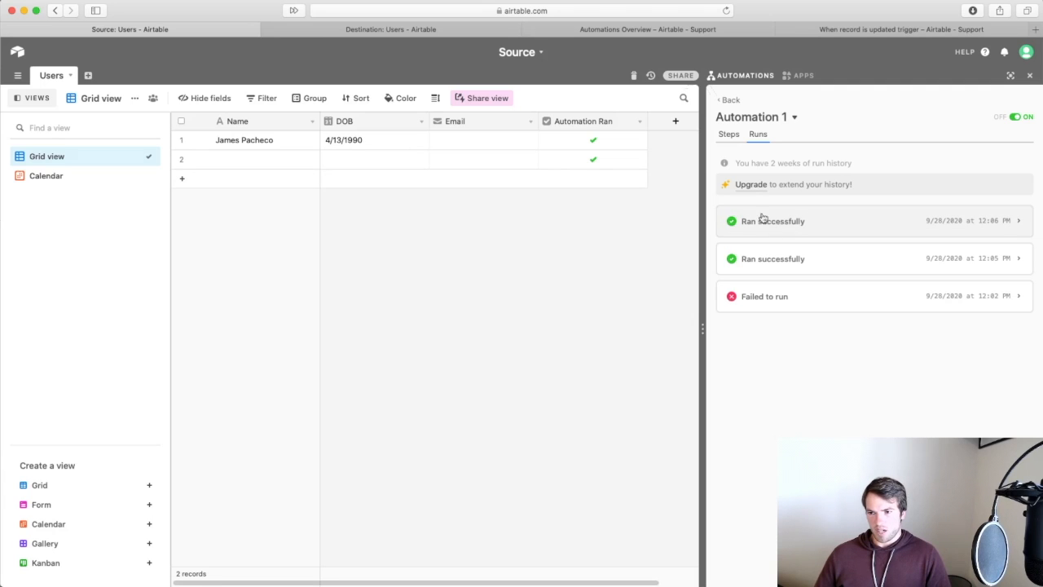
left_click(730, 135)
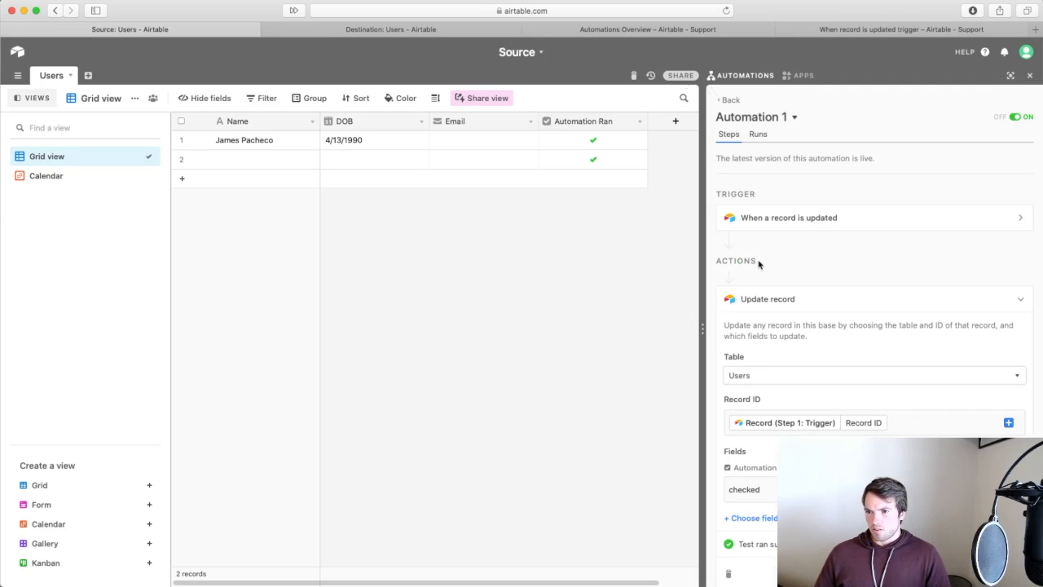
scroll(870, 308, "up", 2)
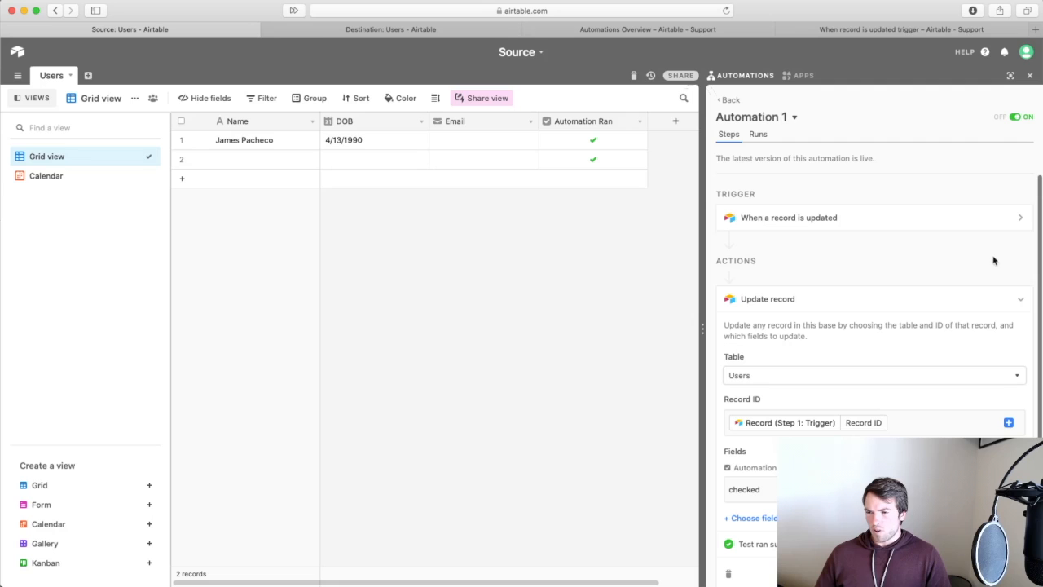
Add a Create record action to Automation 1, then delete that step again.
left_click(875, 280)
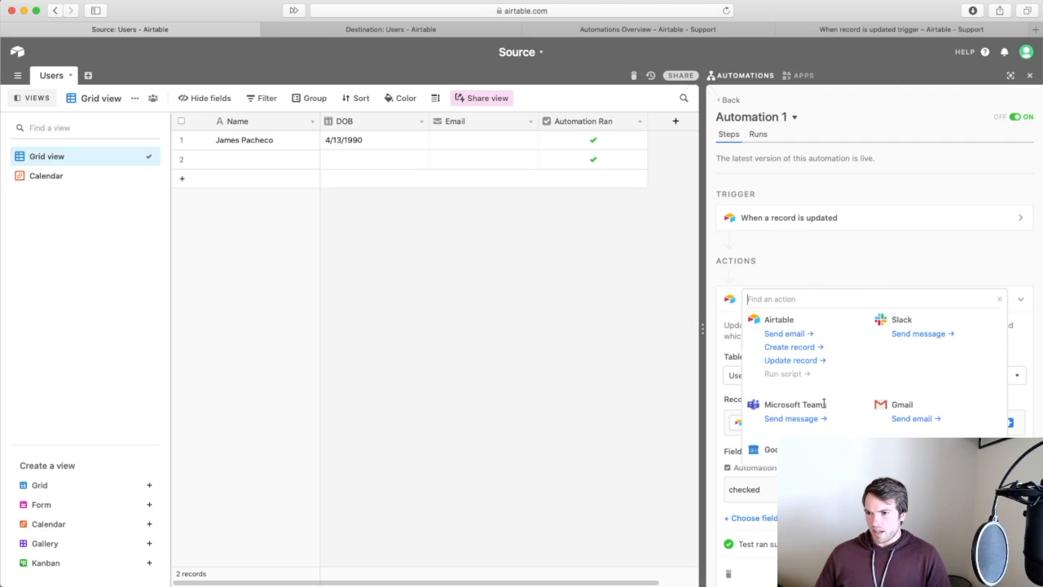
scroll(823, 403, "down", 3)
scroll(823, 403, "up", 3)
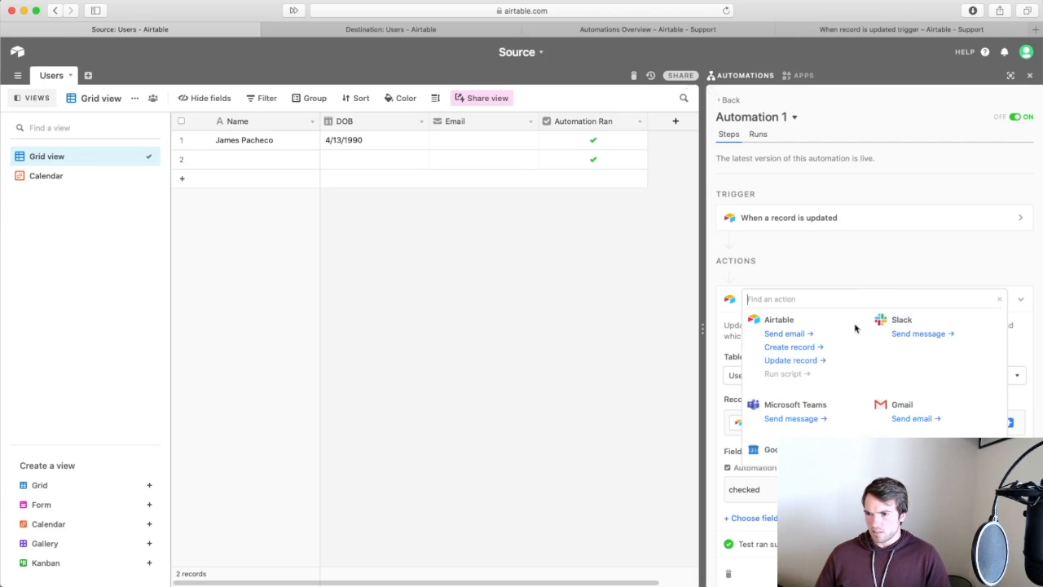
left_click(809, 348)
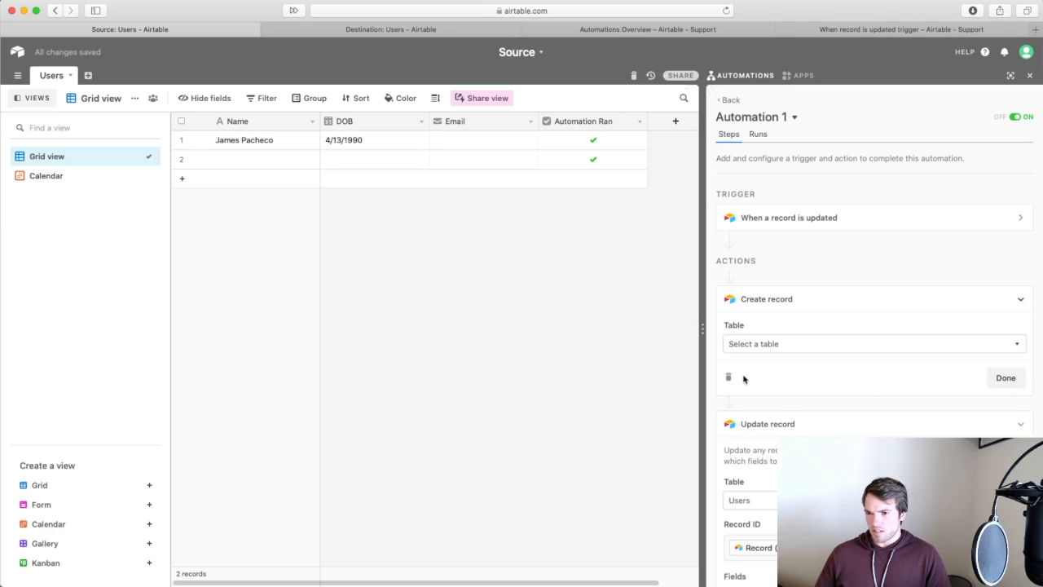
left_click(728, 376)
left_click(835, 368)
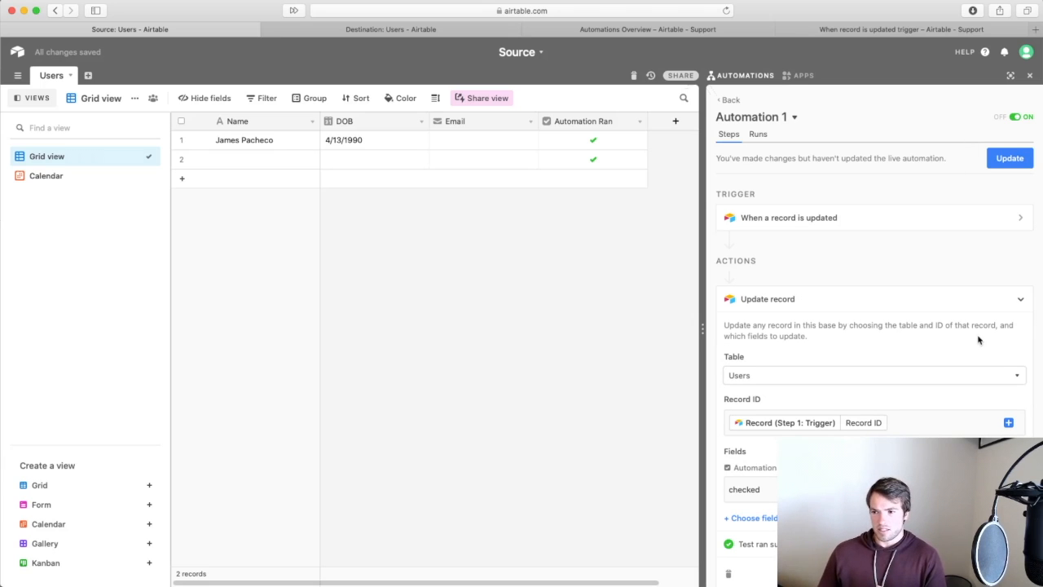
scroll(978, 340, "down", 2)
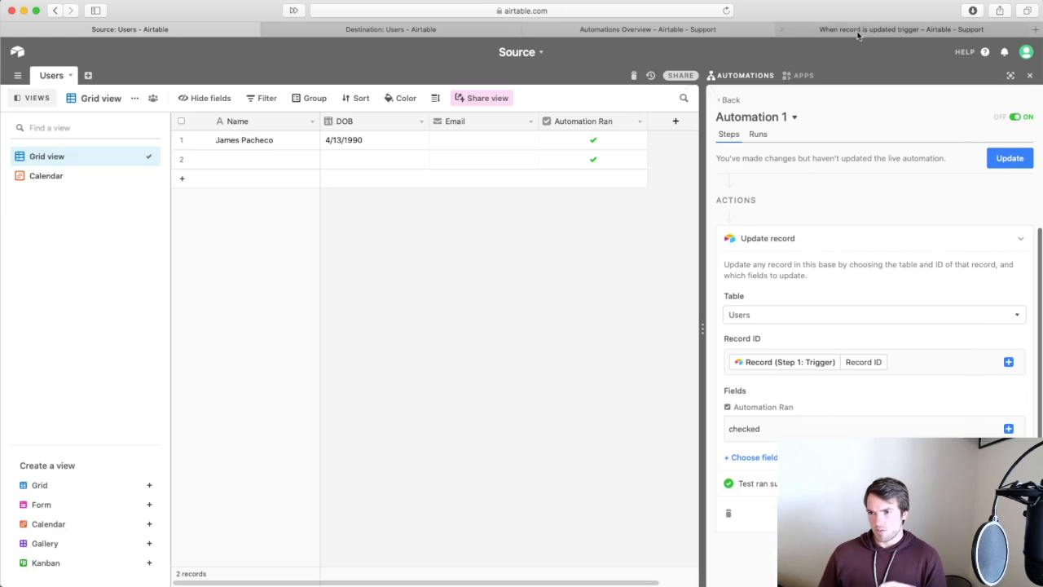
Switch to the Airtable Support tab and browse the automation trigger help page.
left_click(857, 31)
scroll(664, 403, "down", 8)
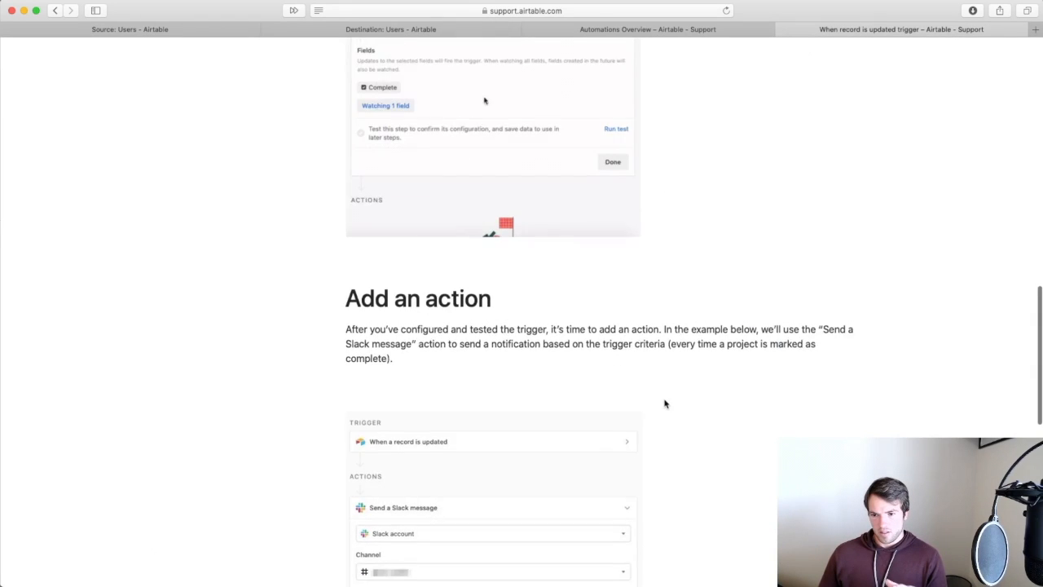
scroll(664, 402, "down", 8)
scroll(663, 402, "up", 20)
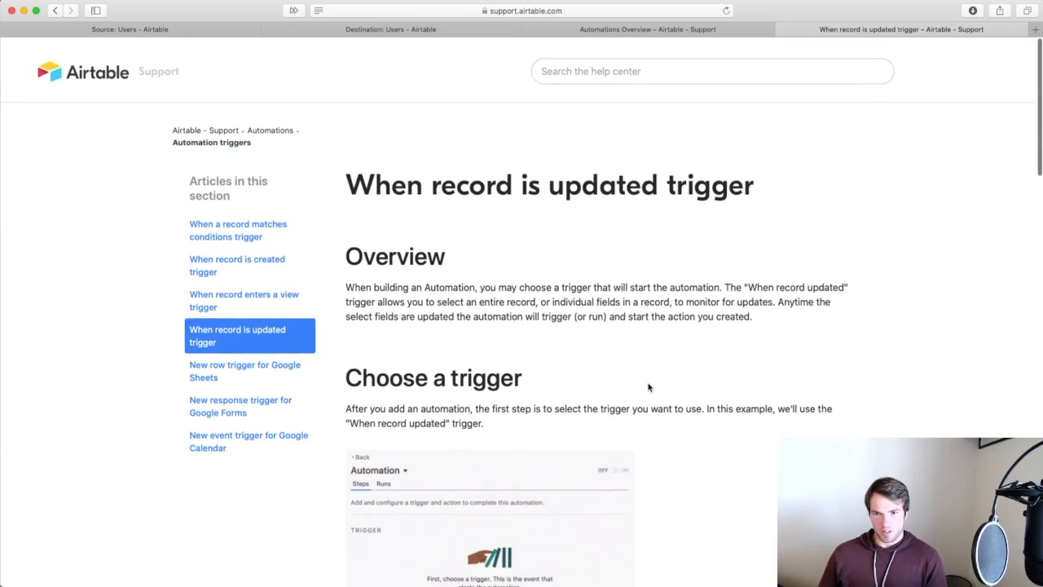
scroll(429, 310, "left", 5)
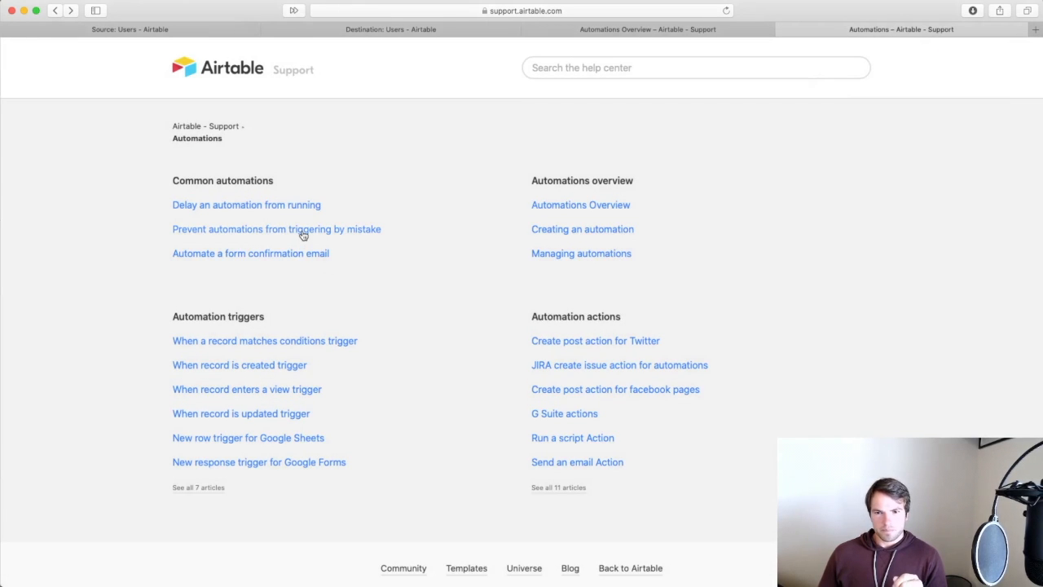
Read 'Prevent automations from triggering by mistake', then return to the Source base.
left_click(302, 232)
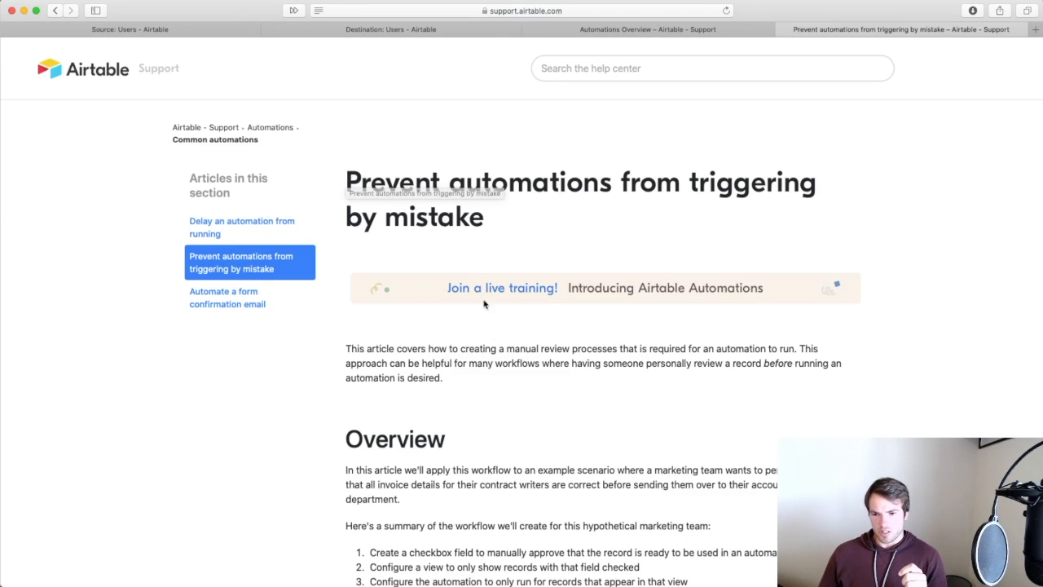
scroll(497, 443, "down", 2)
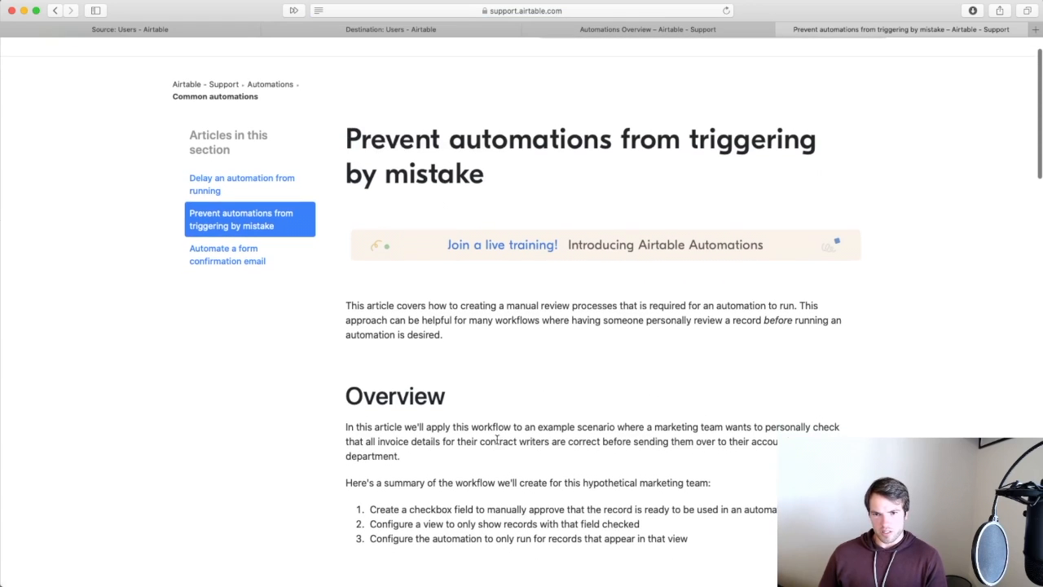
scroll(497, 440, "down", 5)
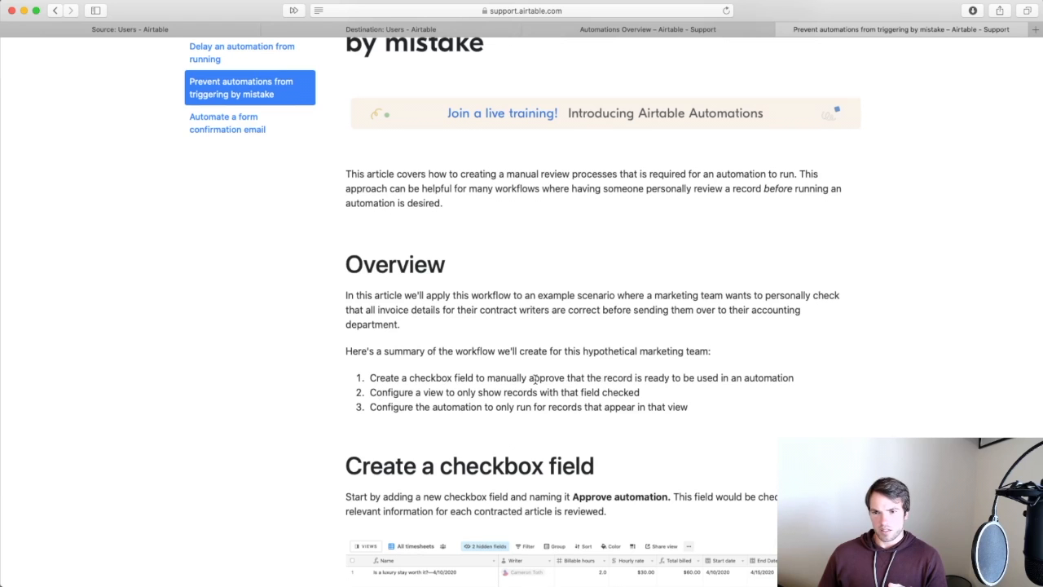
scroll(542, 421, "down", 5)
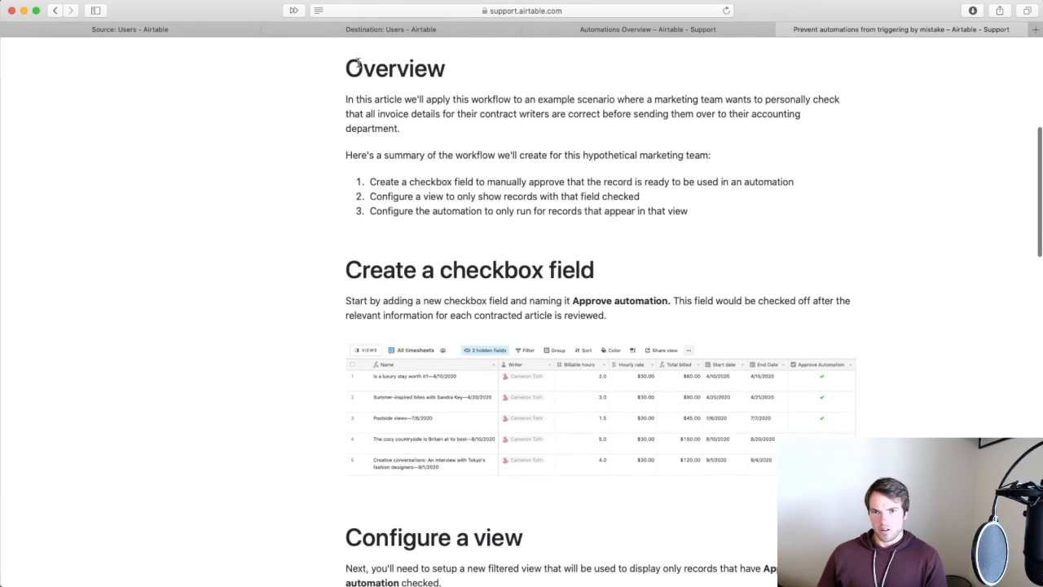
left_click(130, 29)
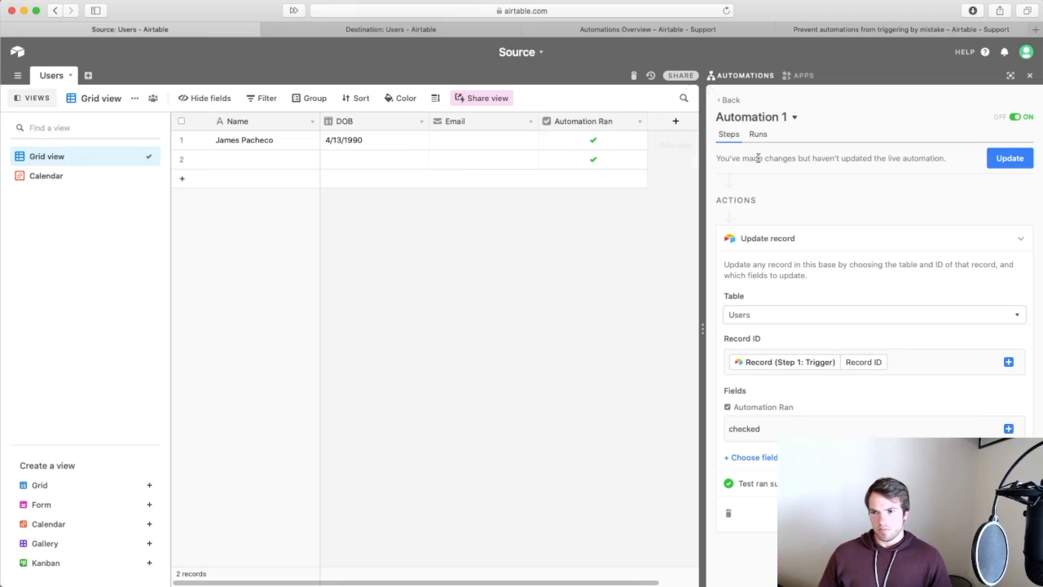
Expand the 'When a record is updated' trigger showing Users table, Grid view and the Email field.
scroll(823, 218, "up", 2)
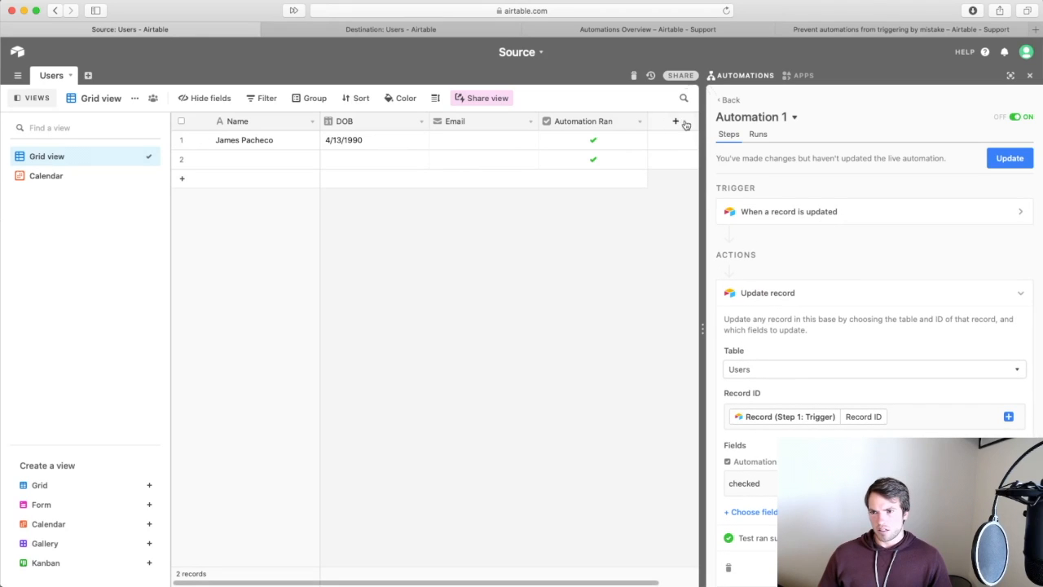
scroll(802, 264, "up", 1)
scroll(827, 253, "down", 1)
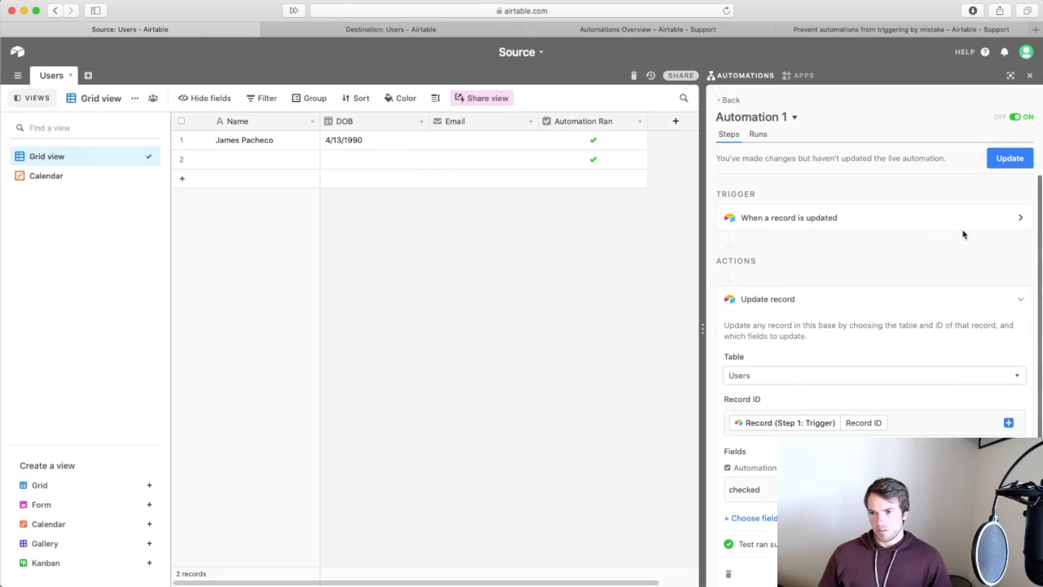
left_click(1010, 221)
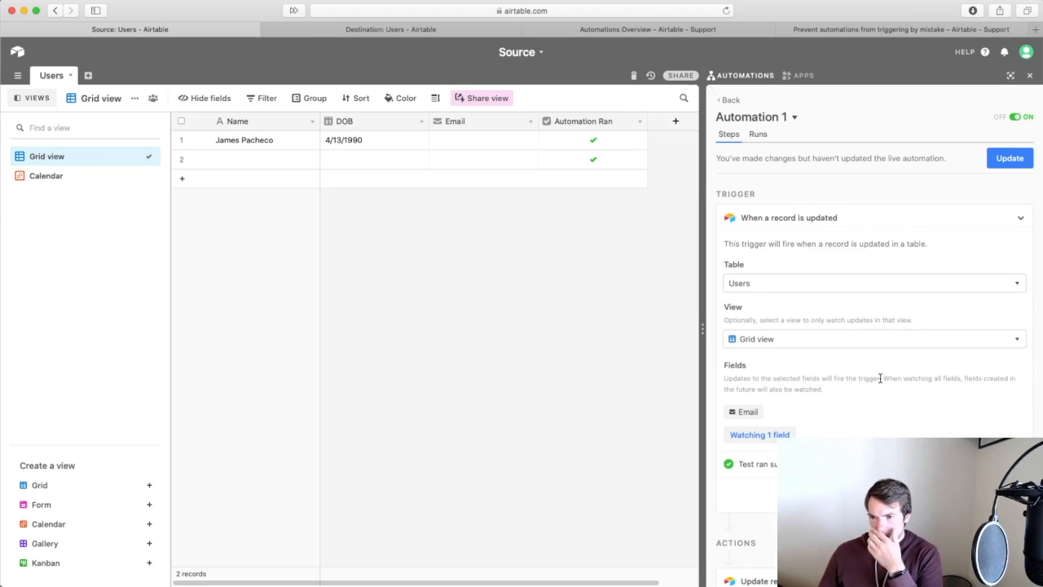
scroll(879, 378, "down", 1)
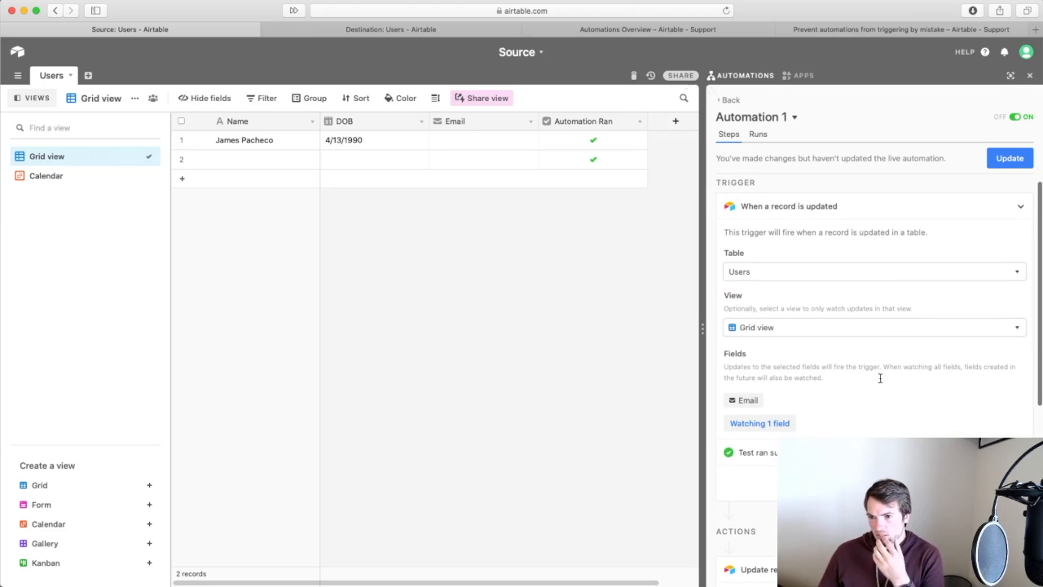
Read the article's 'Configure a view' section on checkbox fields and filtered views, then return to Source.
left_click(946, 35)
scroll(690, 407, "down", 2)
scroll(690, 407, "up", 2)
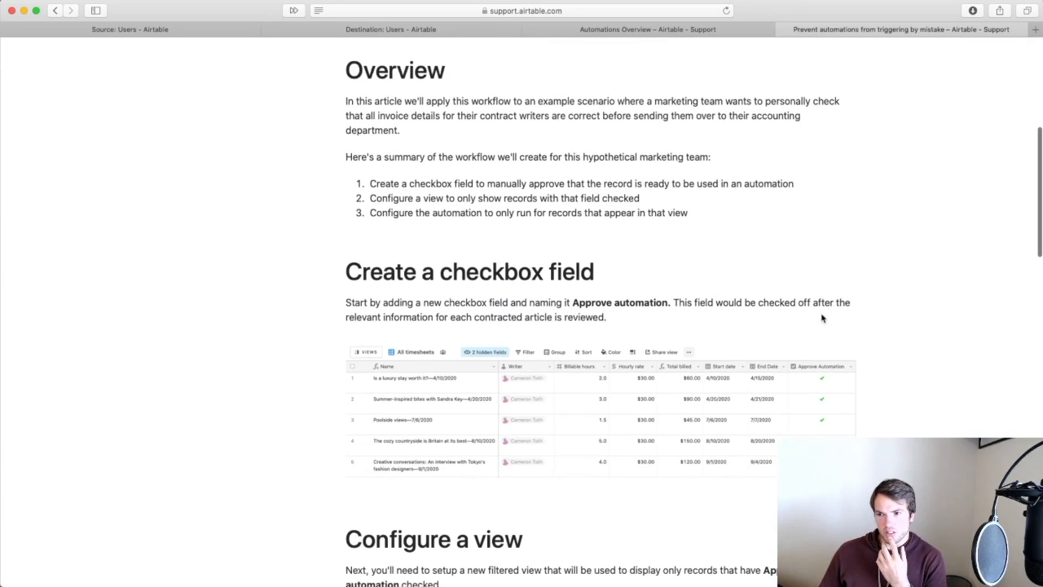
scroll(650, 440, "down", 4)
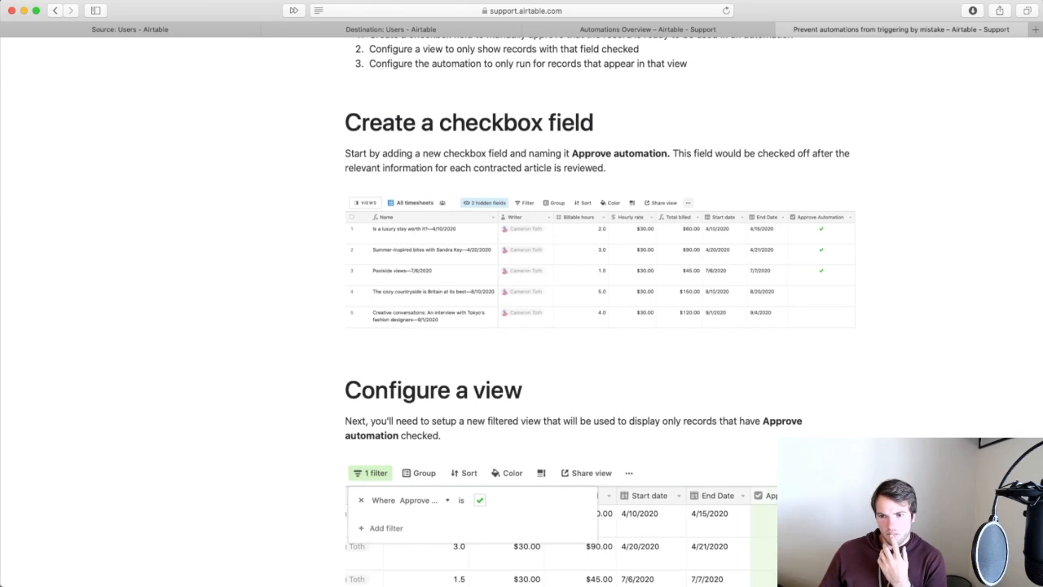
scroll(600, 326, "down", 5)
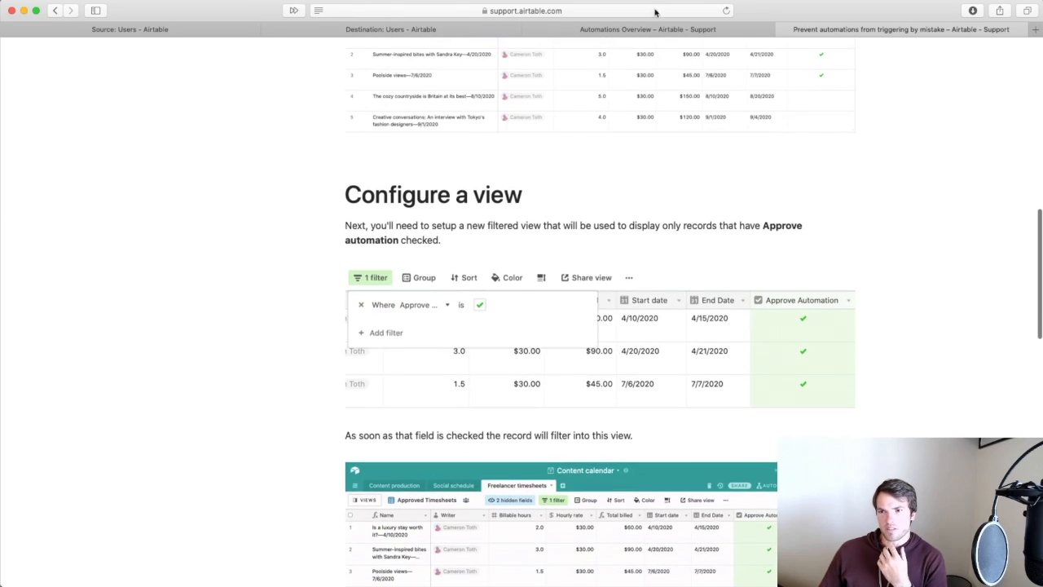
left_click(192, 33)
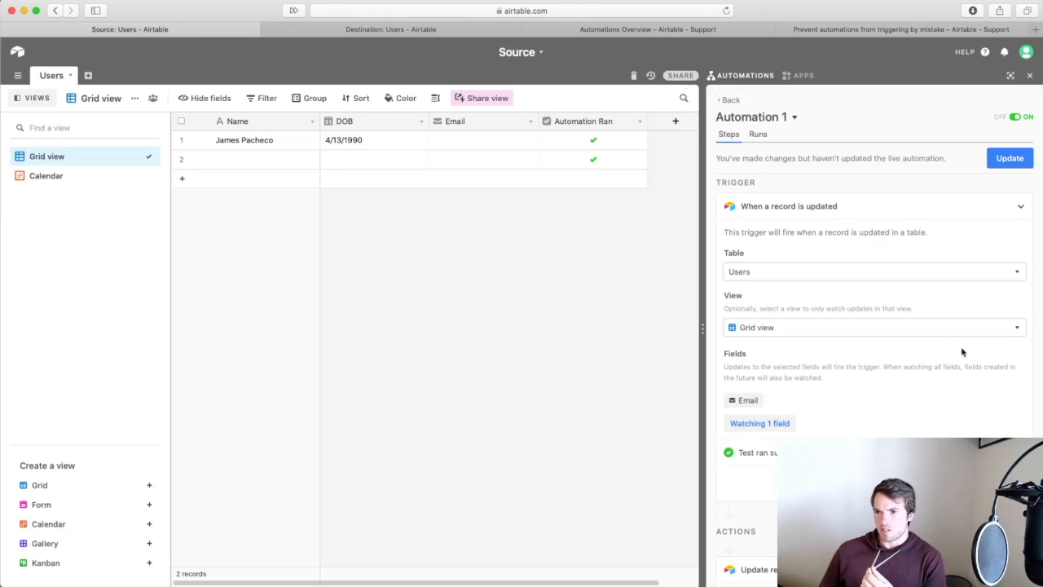
Create a new grid view named 'Email Ready View'.
scroll(963, 348, "up", 1)
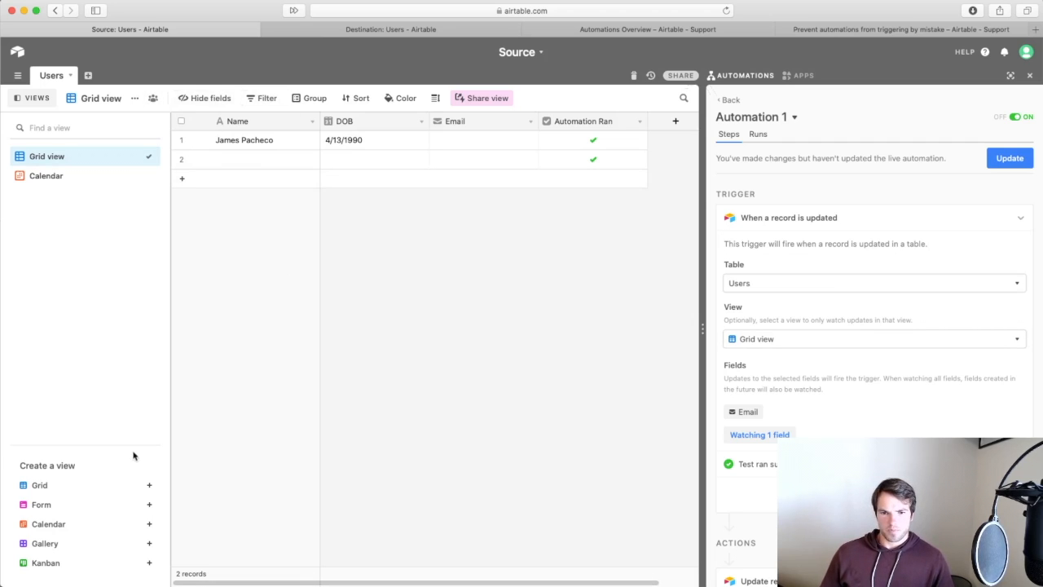
left_click(149, 484)
type("Email Ready View")
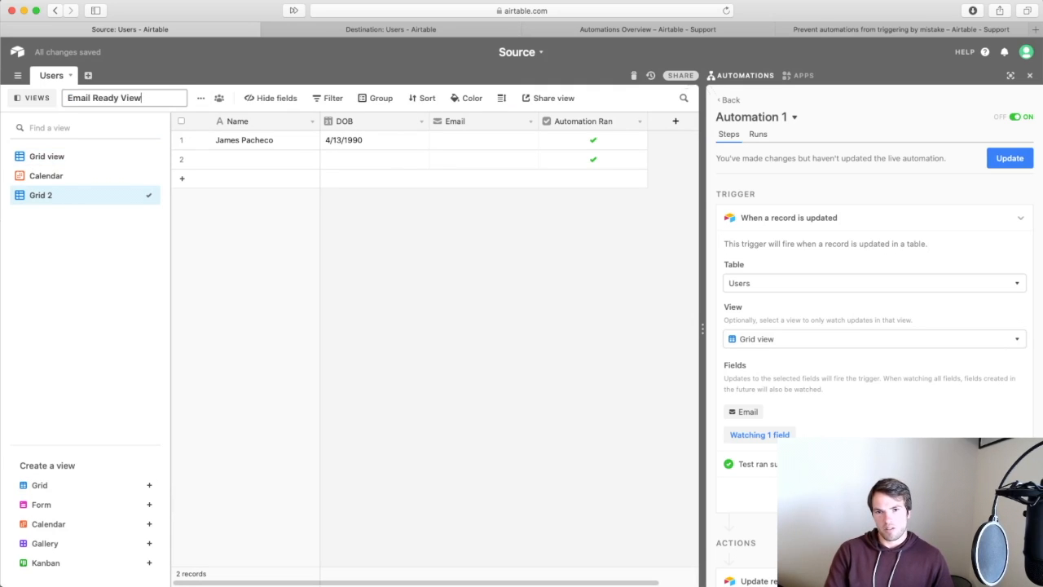
key("Return")
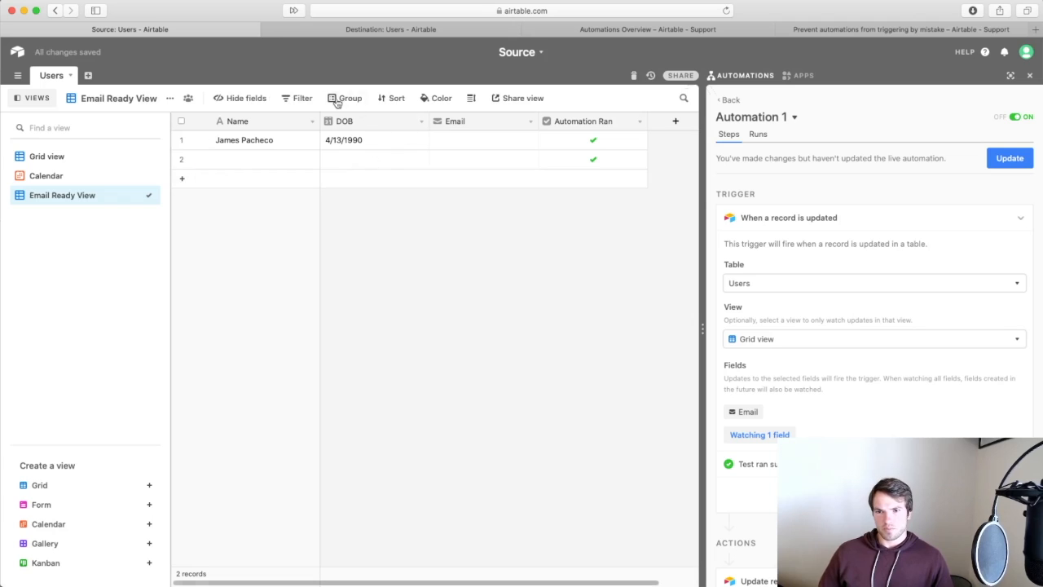
Filter Email Ready View to Email 'is not empty' and back out to the automations list.
left_click(303, 97)
left_click(303, 147)
left_click(365, 128)
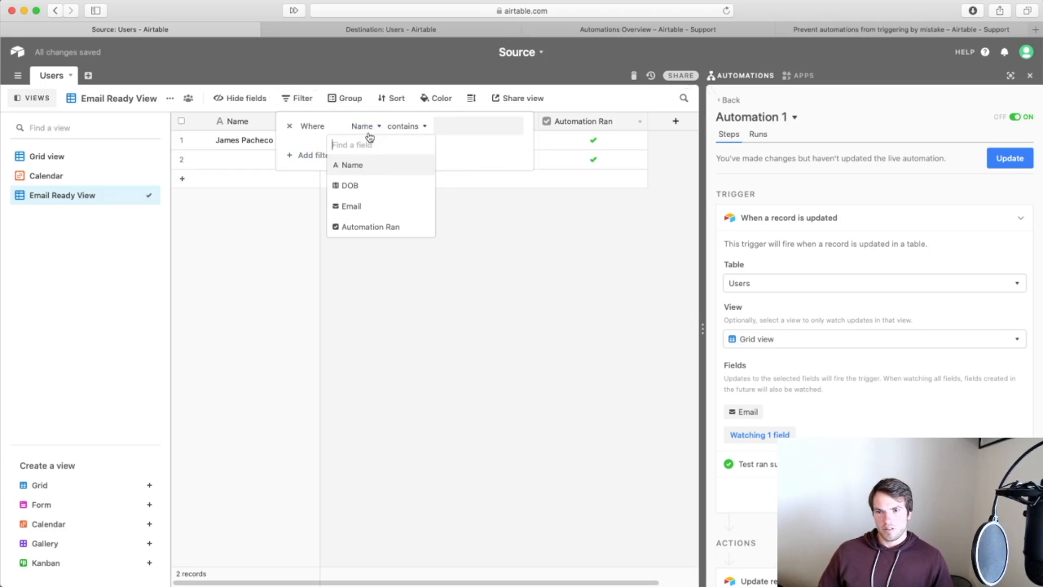
left_click(359, 206)
left_click(408, 127)
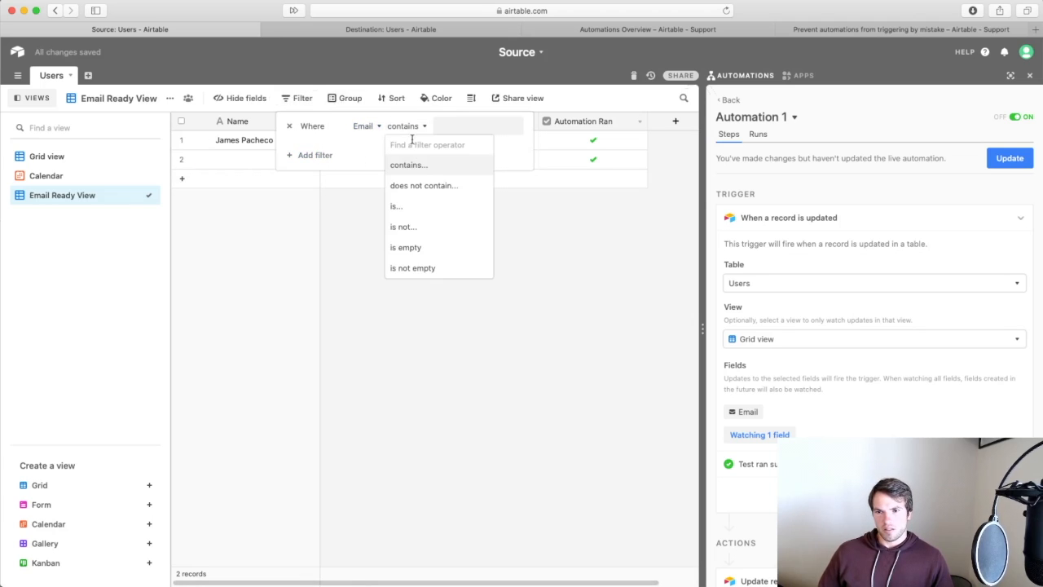
left_click(424, 269)
left_click(526, 279)
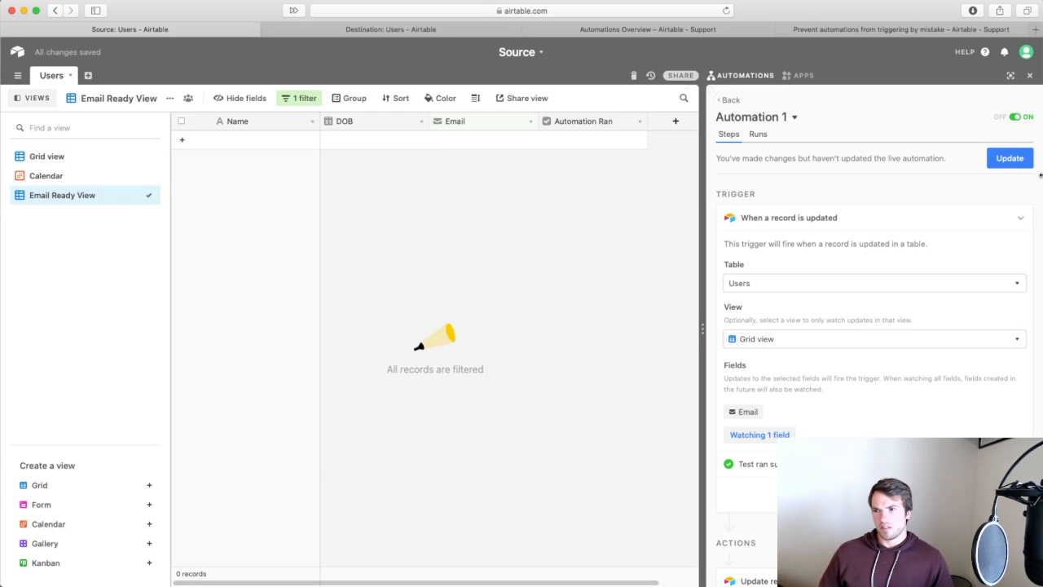
left_click(728, 100)
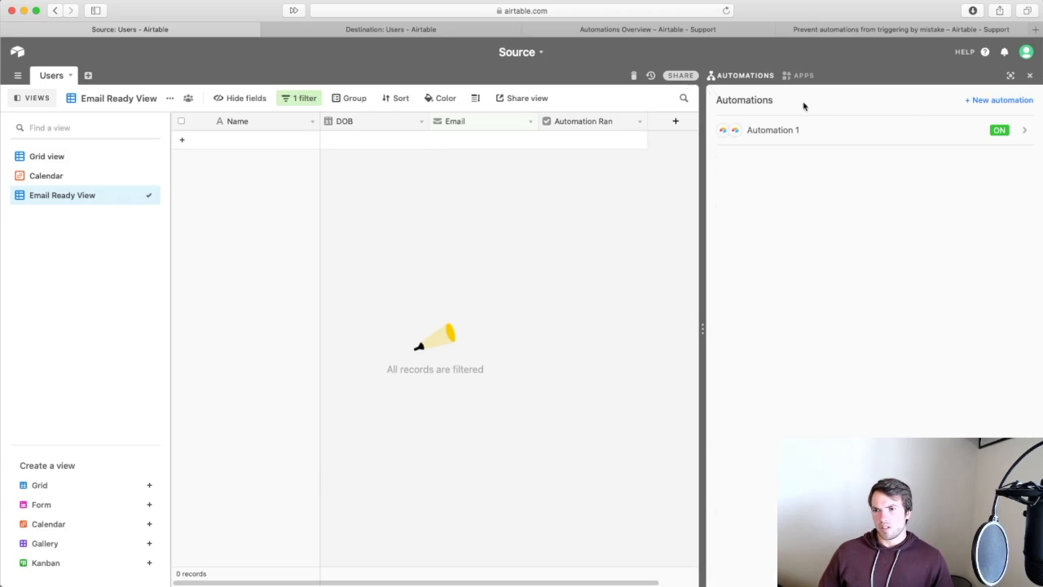
In Grid view, restore the first record's Email cell to the full test email address.
left_click(49, 155)
left_click(472, 145)
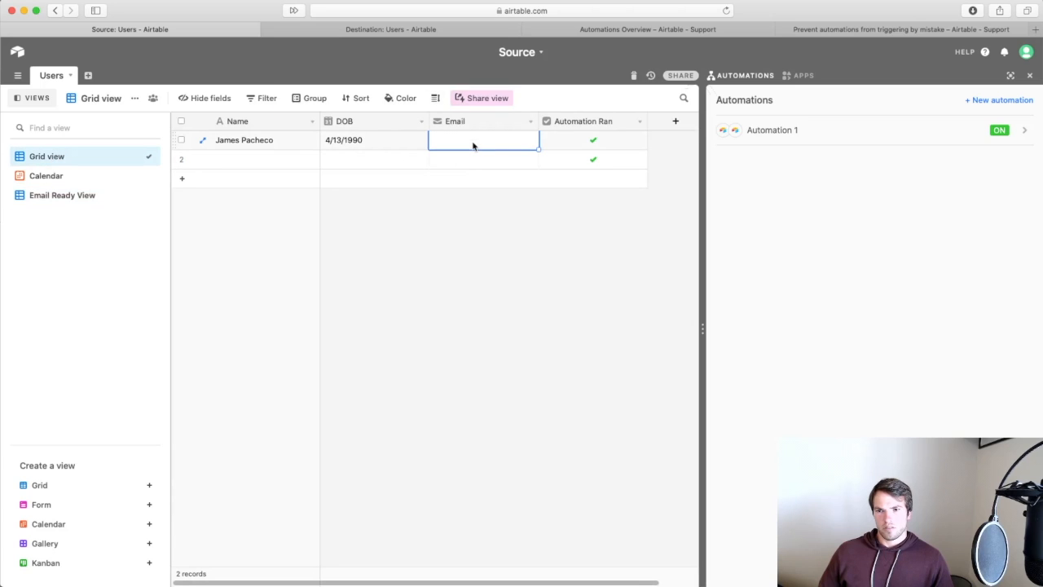
type(".")
key("Return")
left_click(475, 141)
key("BackSpace")
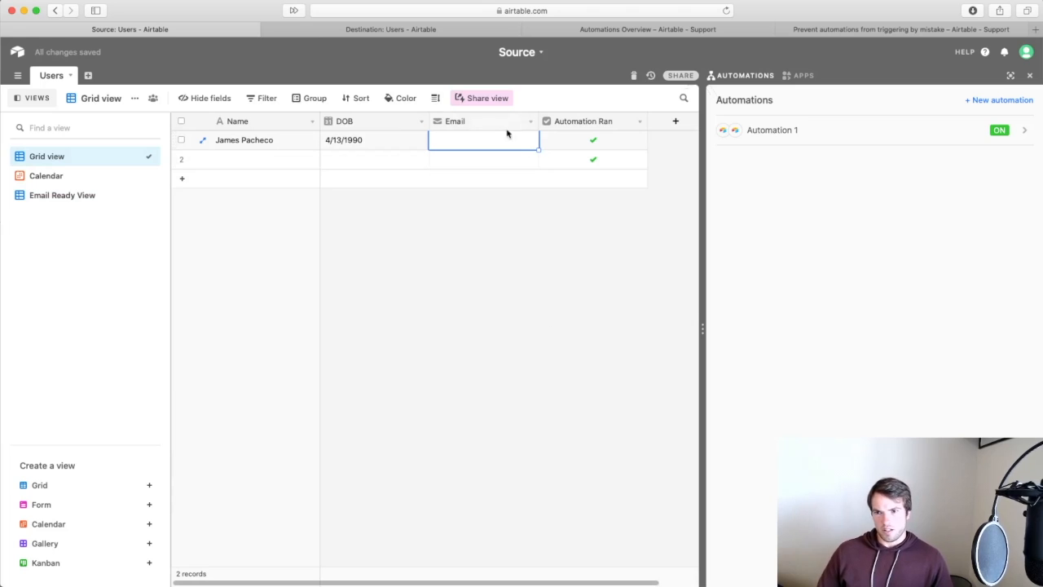
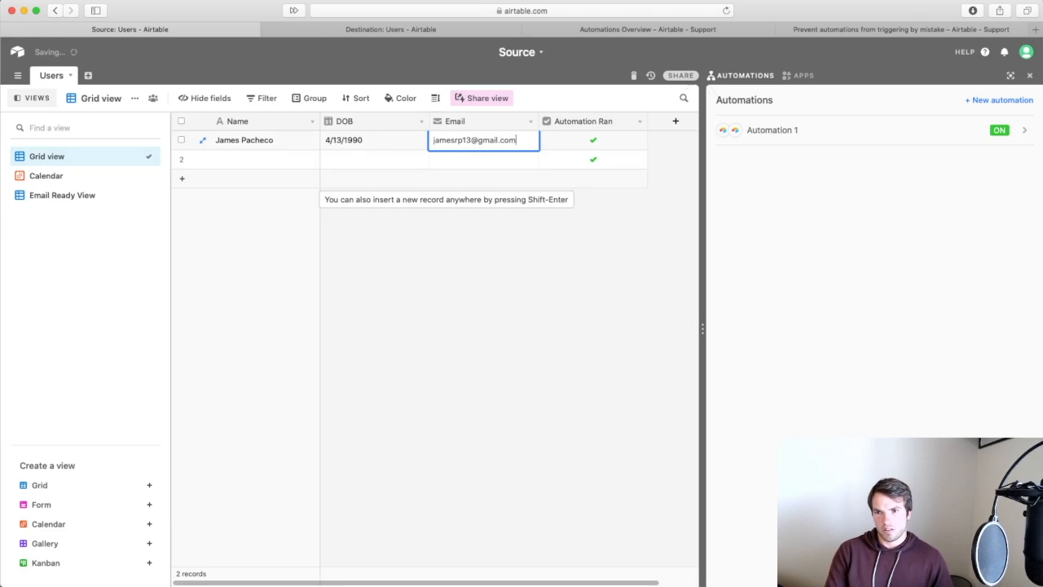
key("Return")
Uncheck Automation Ran in Email Ready View and check Automation 1's run history.
left_click(90, 196)
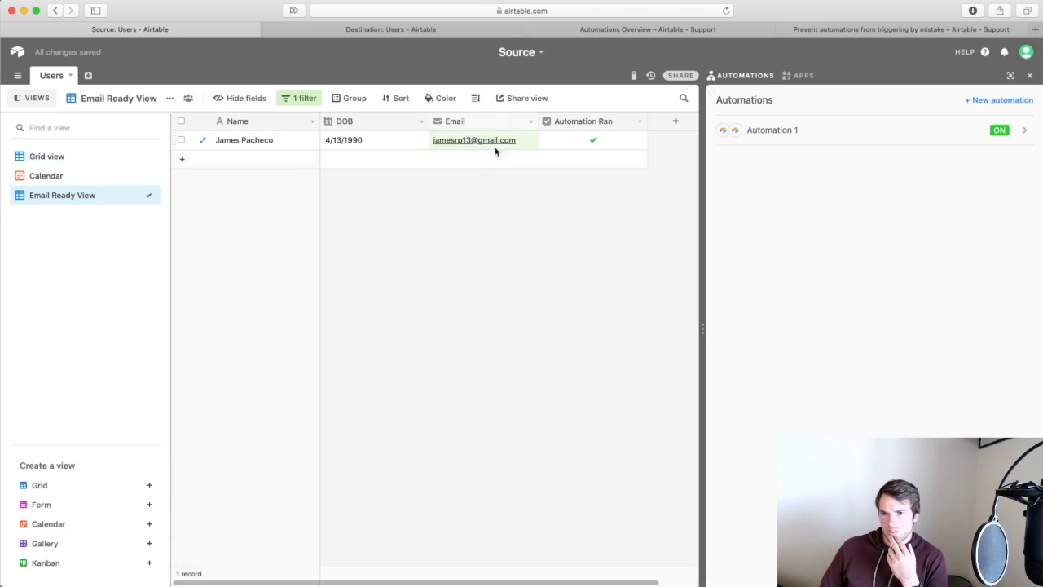
left_click(594, 142)
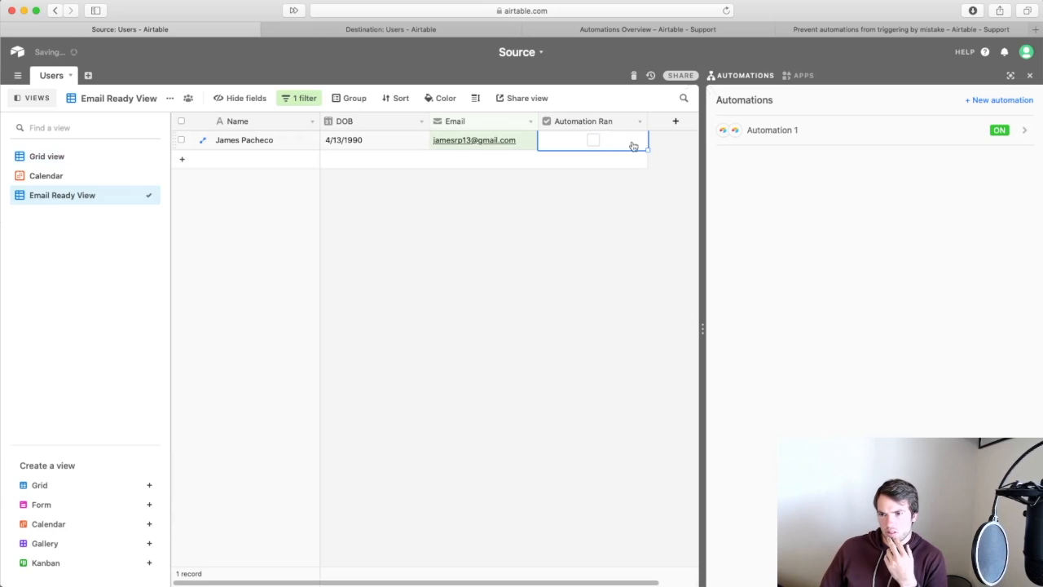
left_click(955, 138)
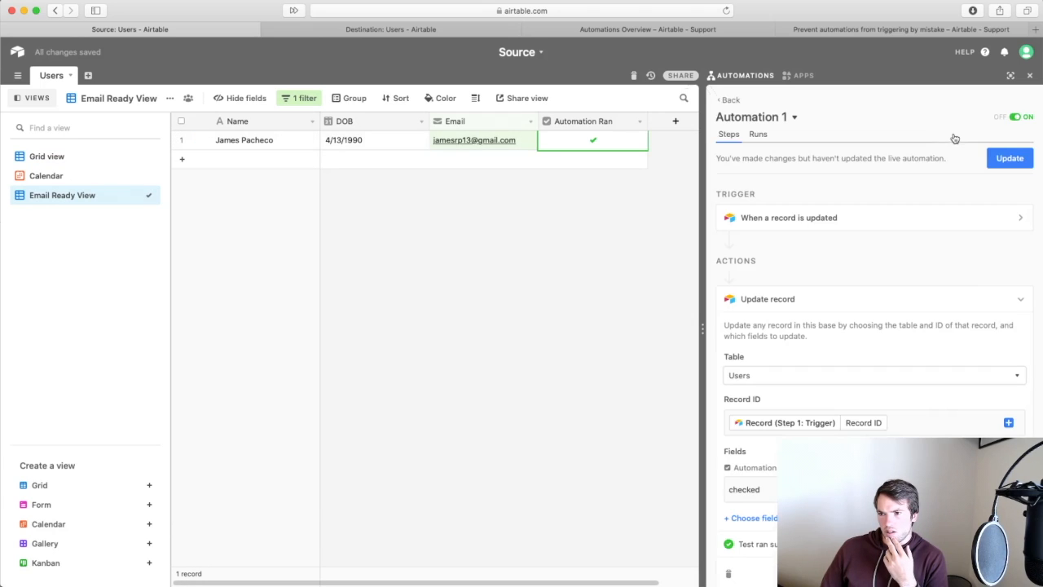
left_click(760, 134)
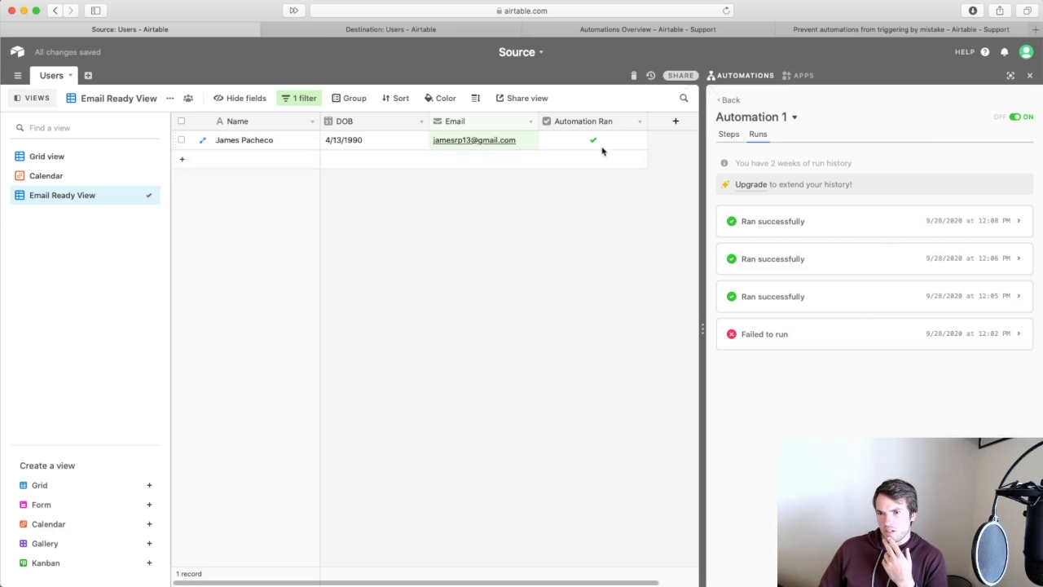
left_click(86, 155)
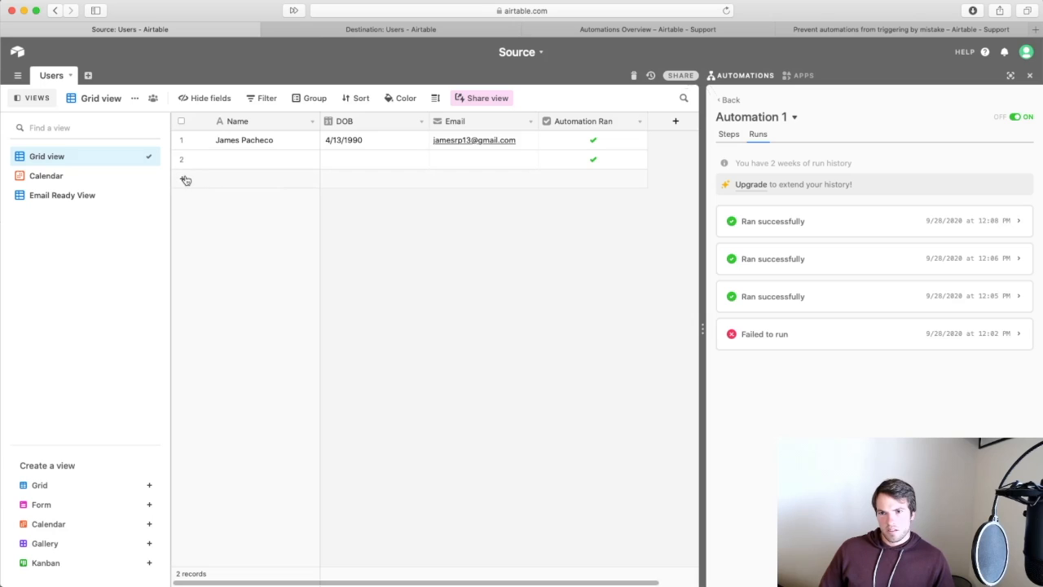
Delete the blank second record and add two new records, entering an email in the third.
right_click(231, 160)
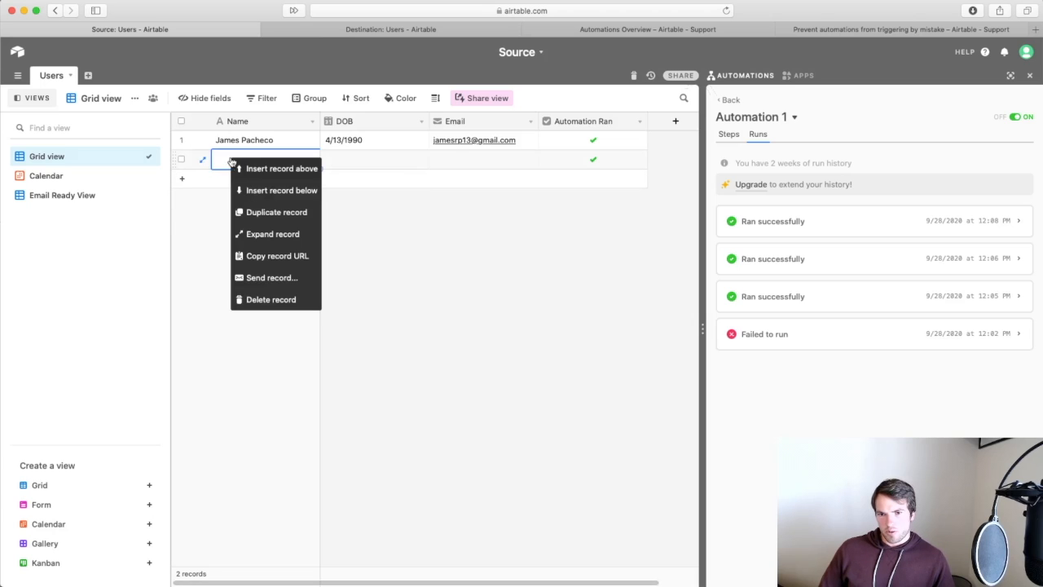
left_click(259, 303)
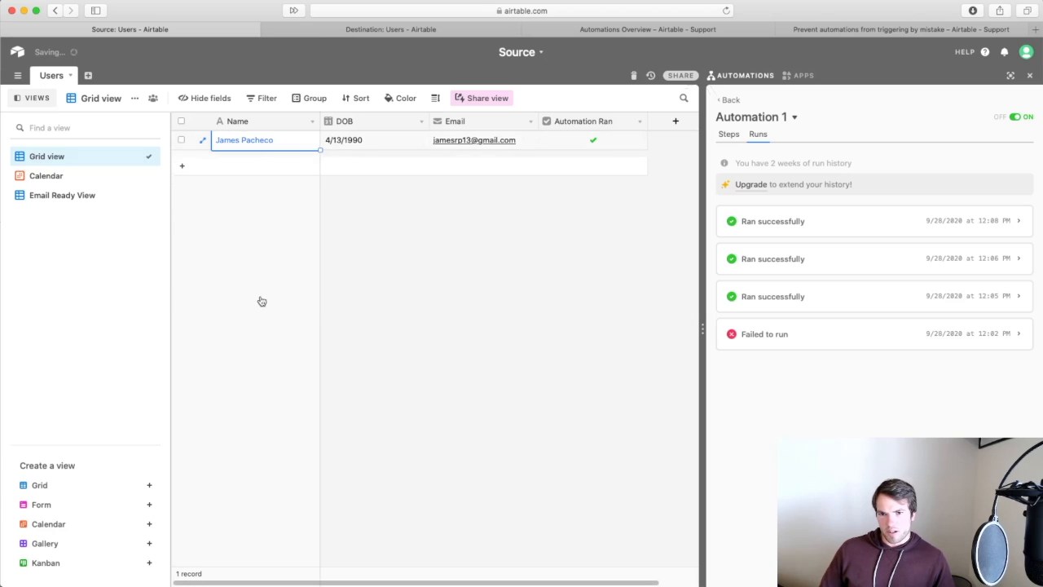
left_click(185, 159)
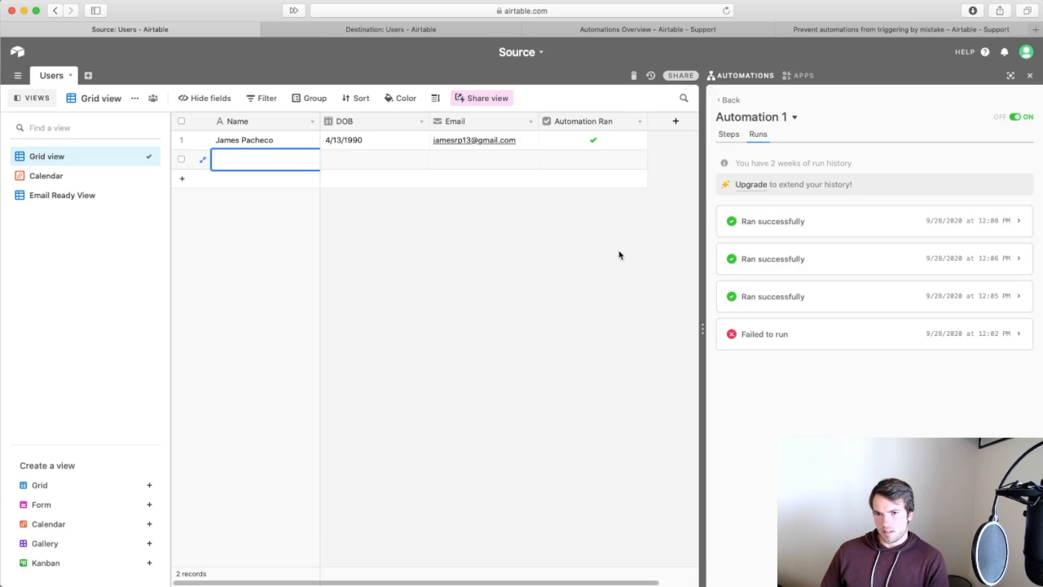
left_click(184, 182)
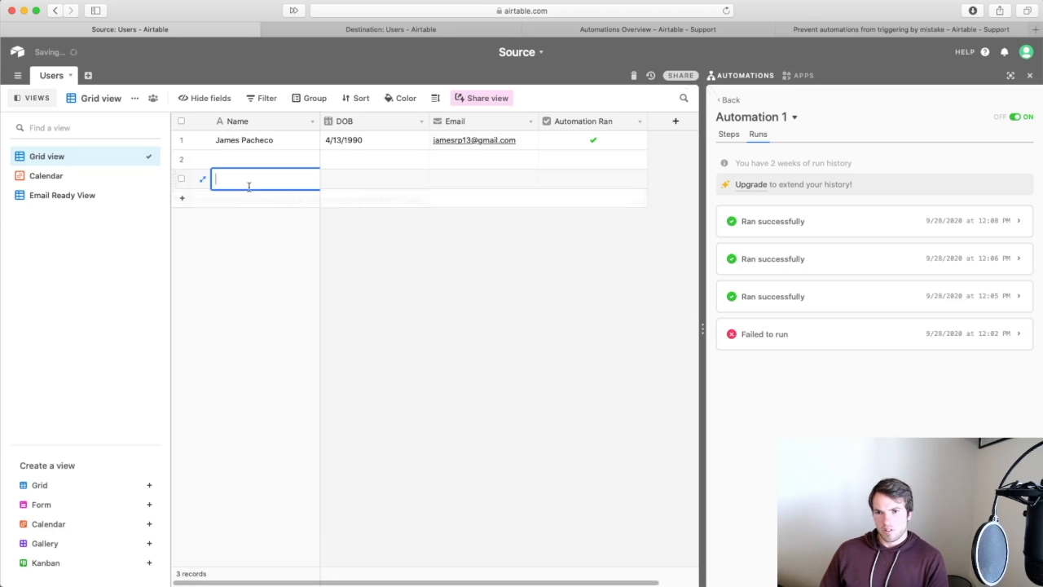
left_click(481, 188)
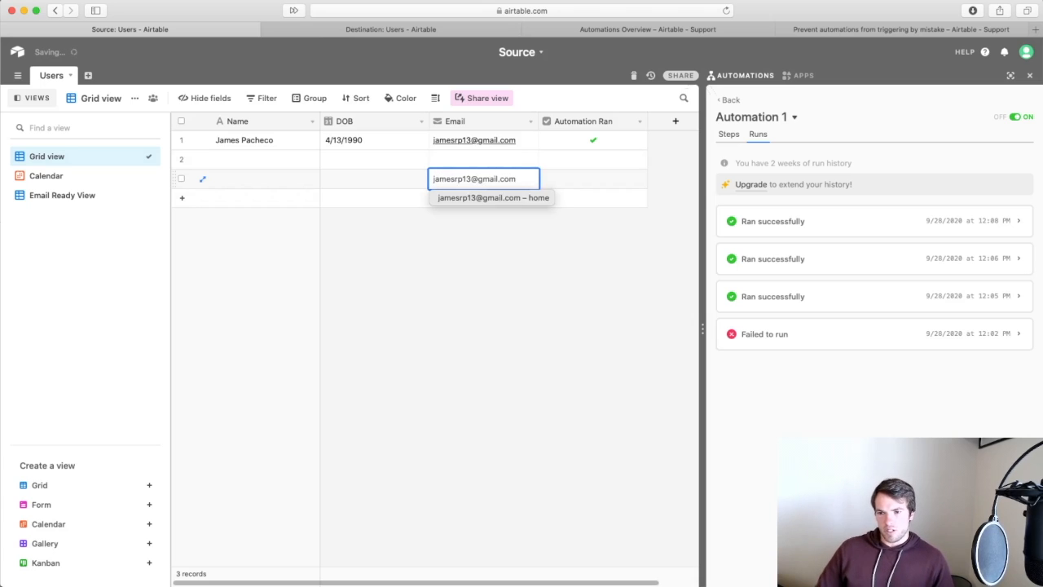
key("Return")
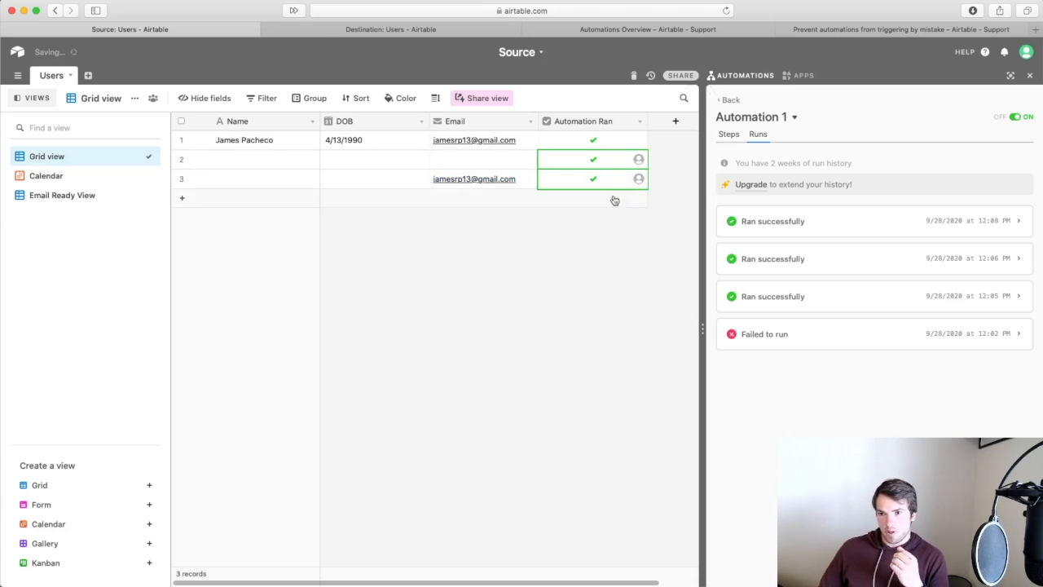
left_click(612, 167)
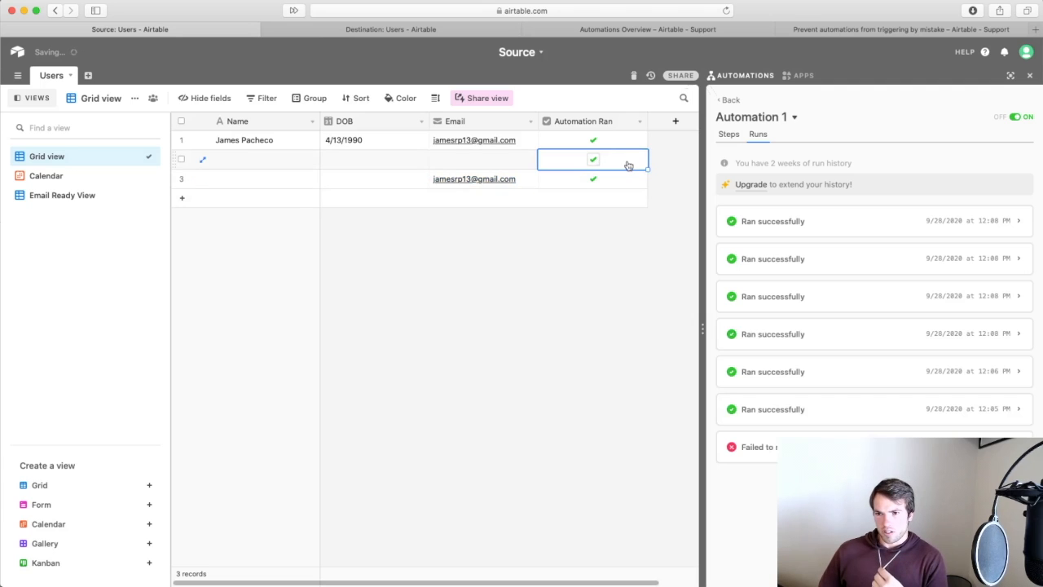
Limit Automation 1's trigger to Email Ready View and publish the update.
left_click(741, 137)
left_click(918, 222)
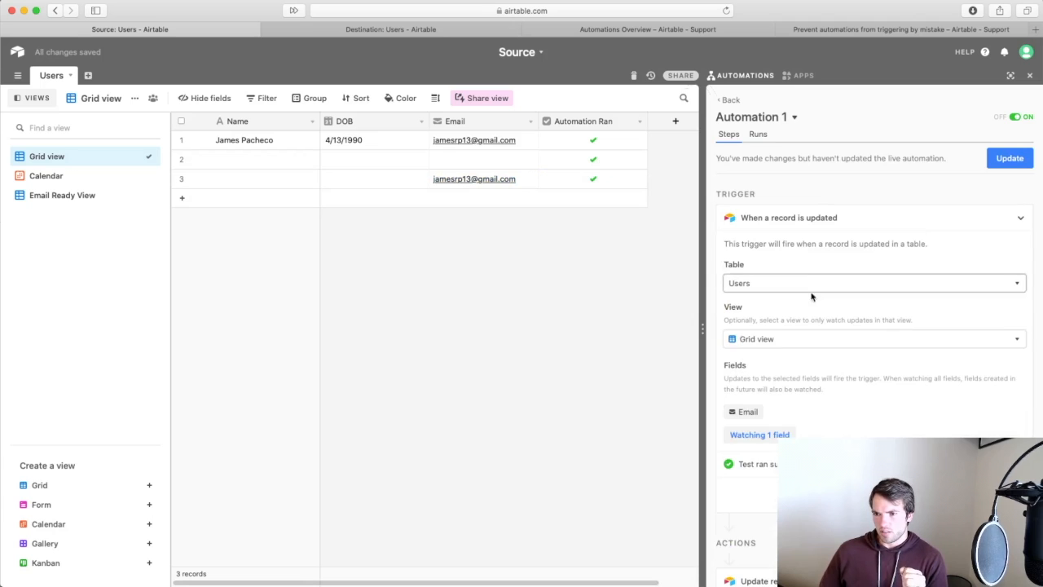
left_click(851, 339)
left_click(778, 439)
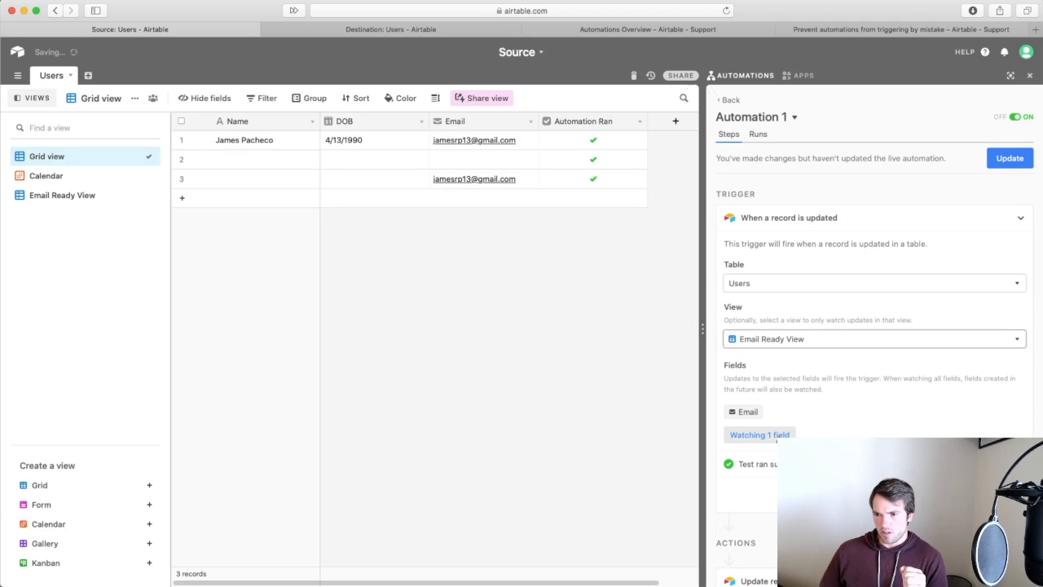
left_click(1002, 163)
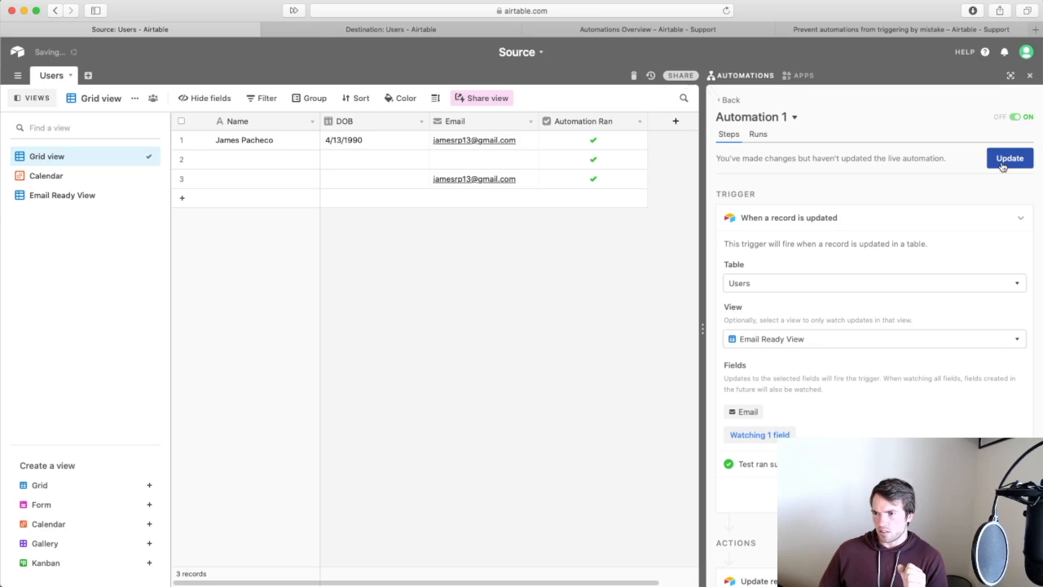
left_click(1003, 163)
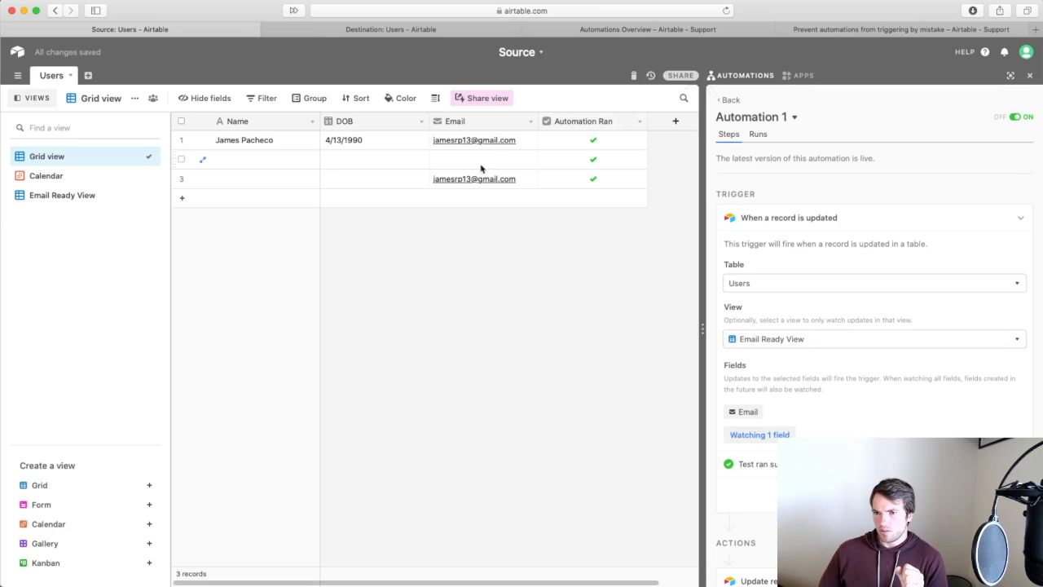
Delete the two test records in rows 2–3 and add a new empty record.
left_click_drag(420, 166, 417, 173)
right_click(416, 172)
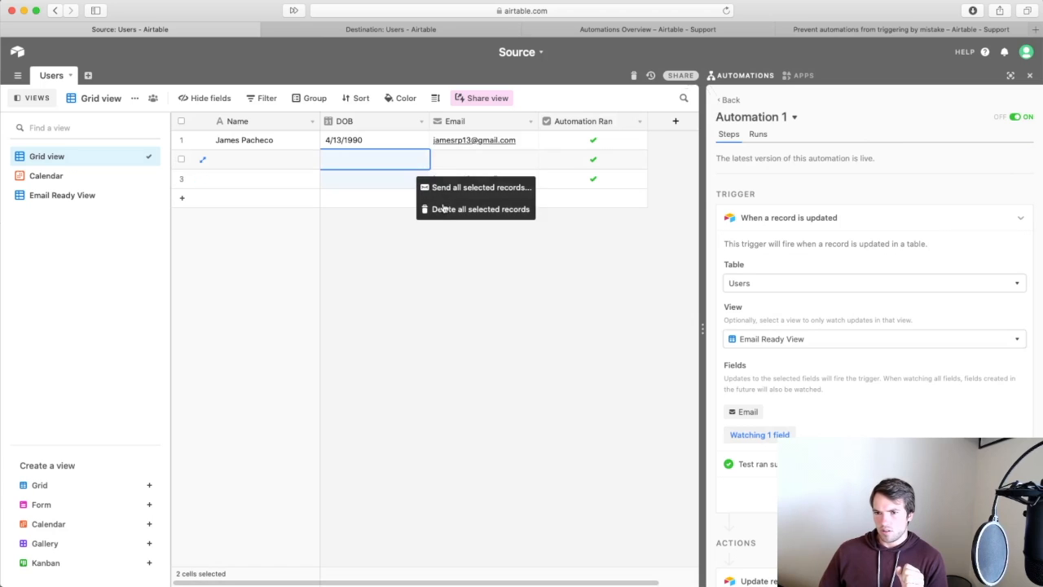
left_click(444, 206)
left_click(757, 135)
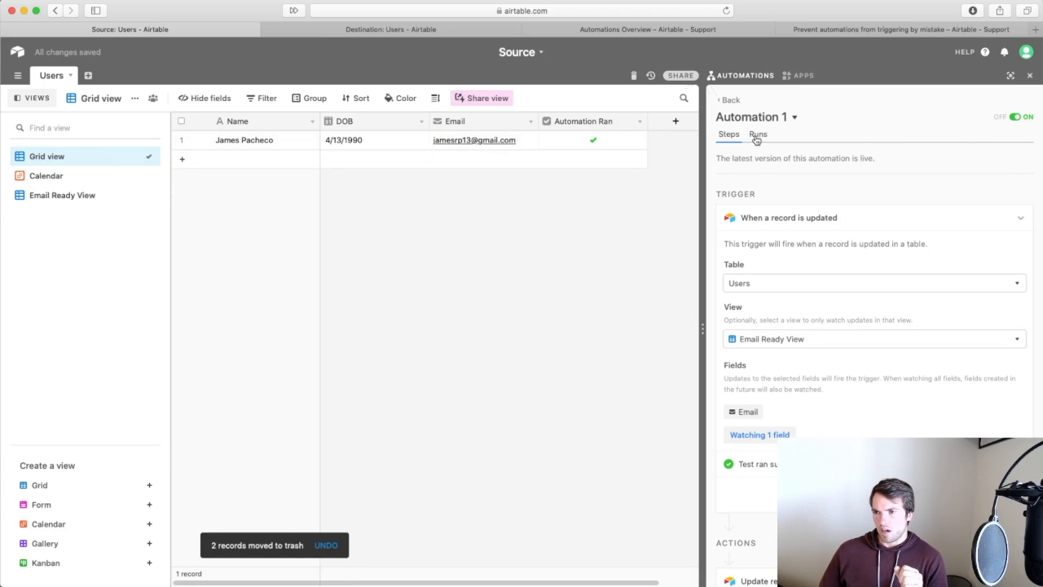
right_click(901, 233)
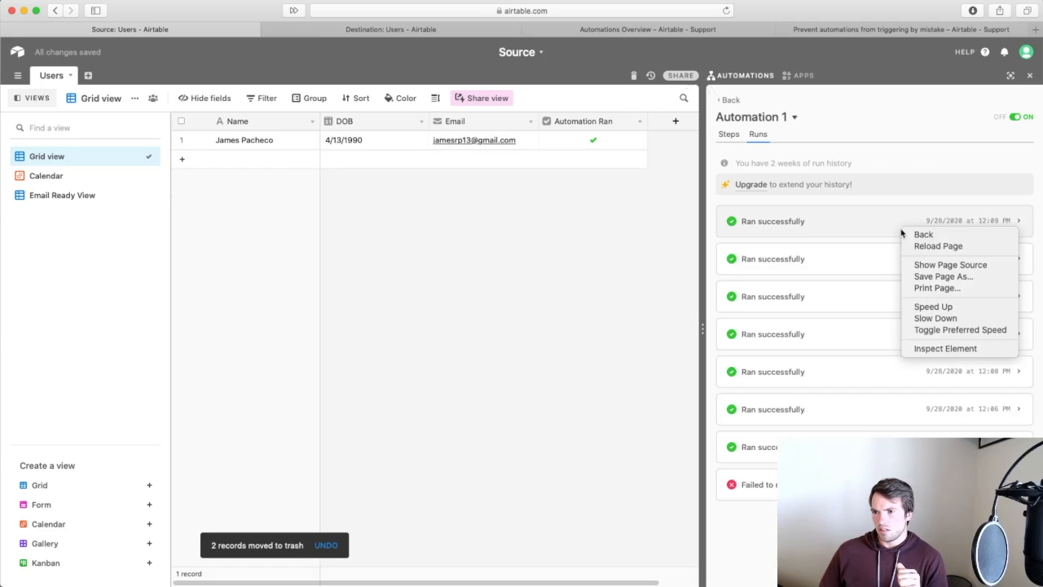
left_click(620, 284)
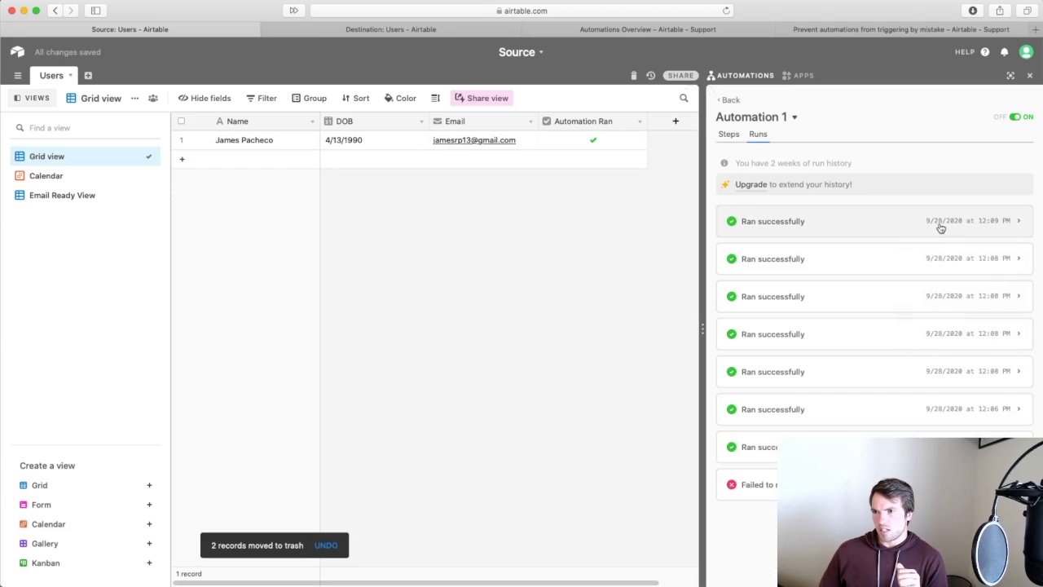
left_click(183, 162)
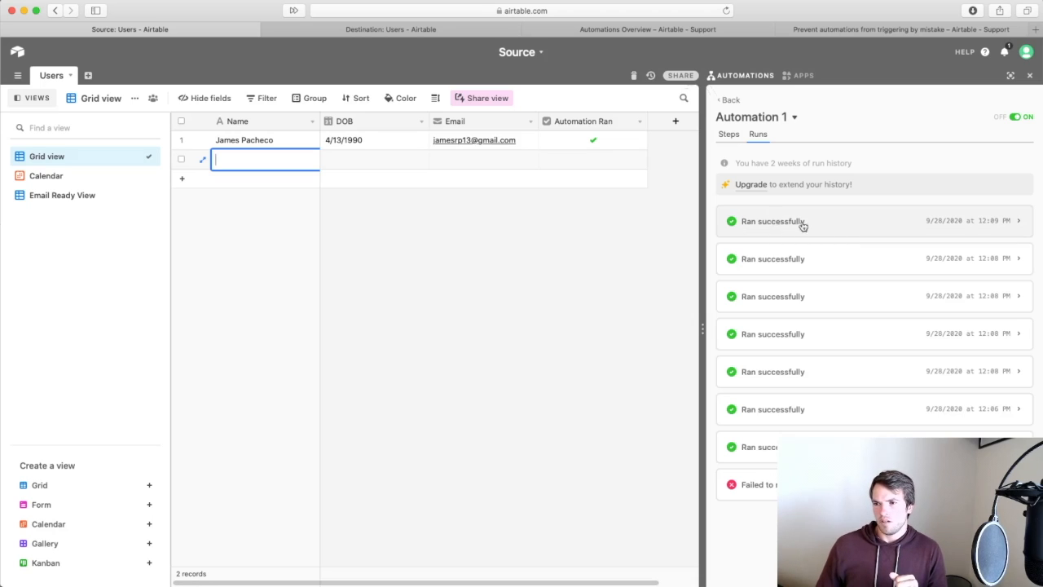
Add a third record with the test email address, then bring up the Prevent automations article.
left_click(181, 178)
left_click(449, 177)
key("Return")
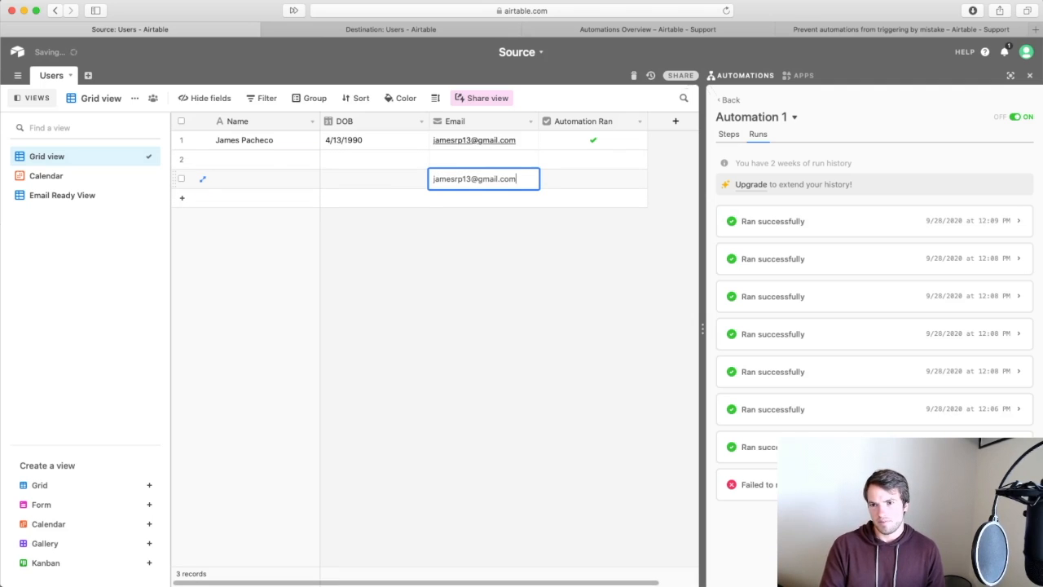
left_click(454, 274)
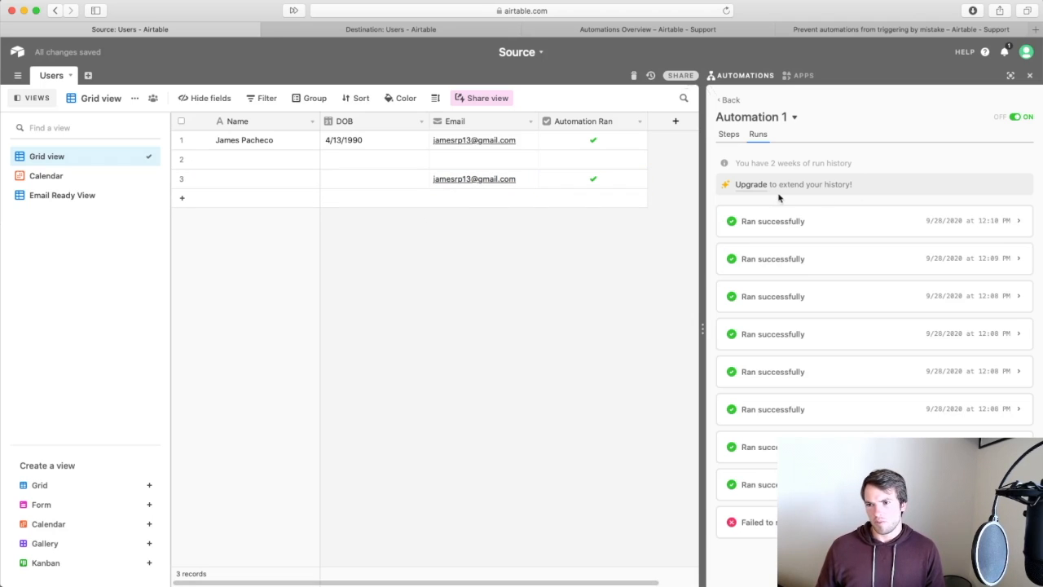
left_click(854, 38)
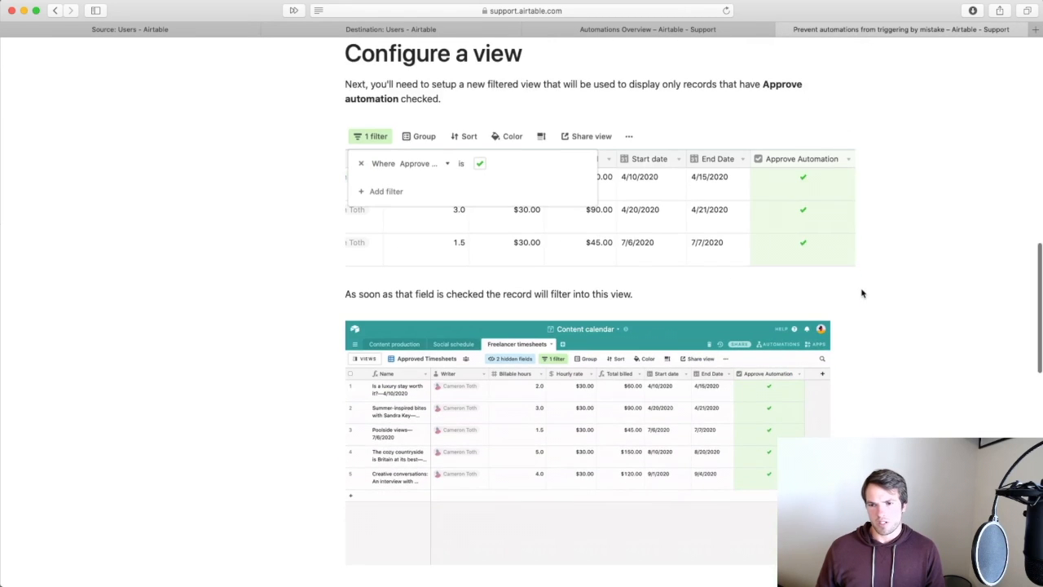
Return to the Source Users grid and close the Automations panel.
scroll(862, 293, "up", 15)
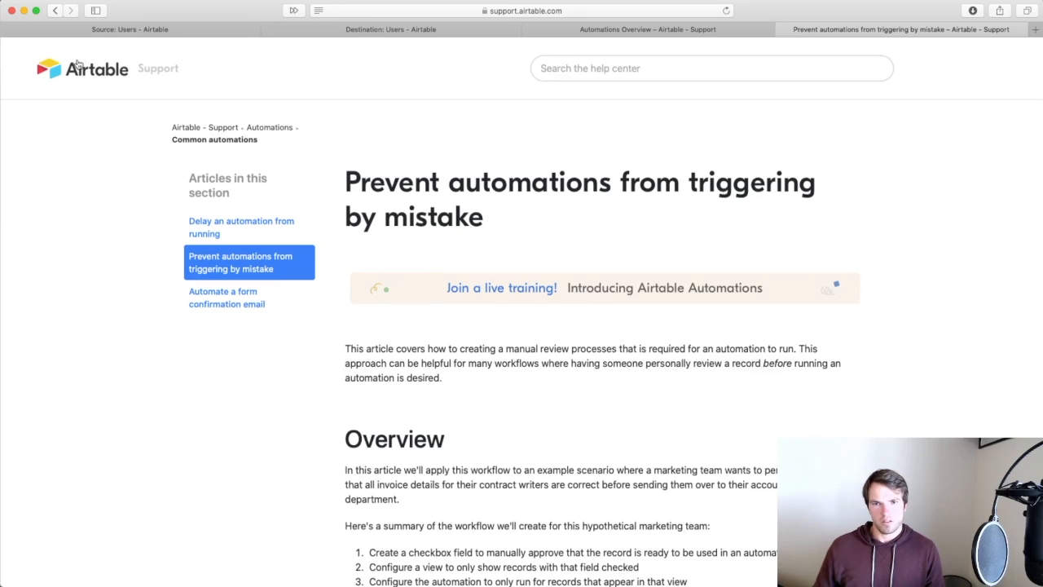
left_click(102, 30)
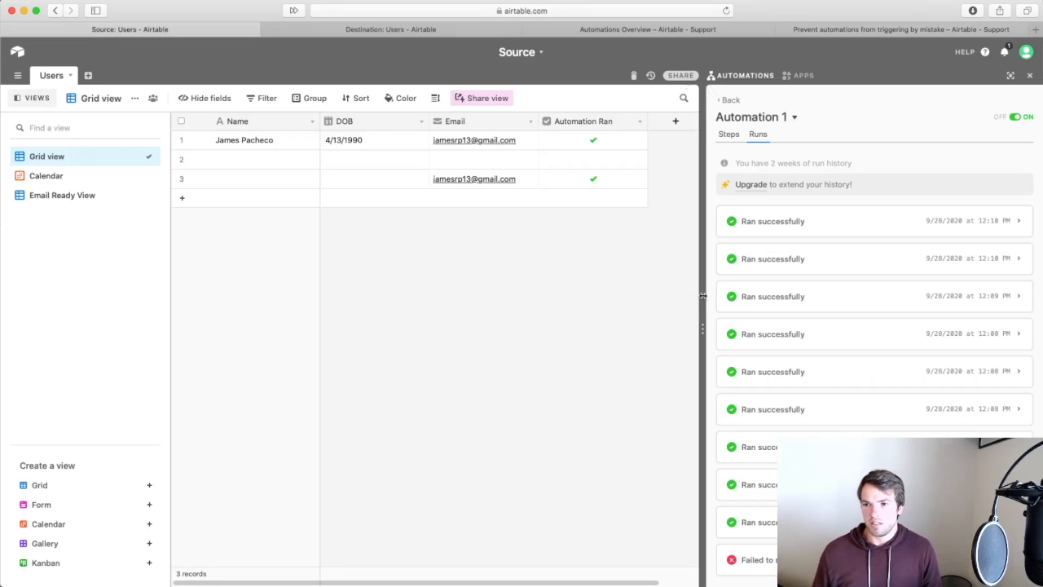
left_click(1029, 75)
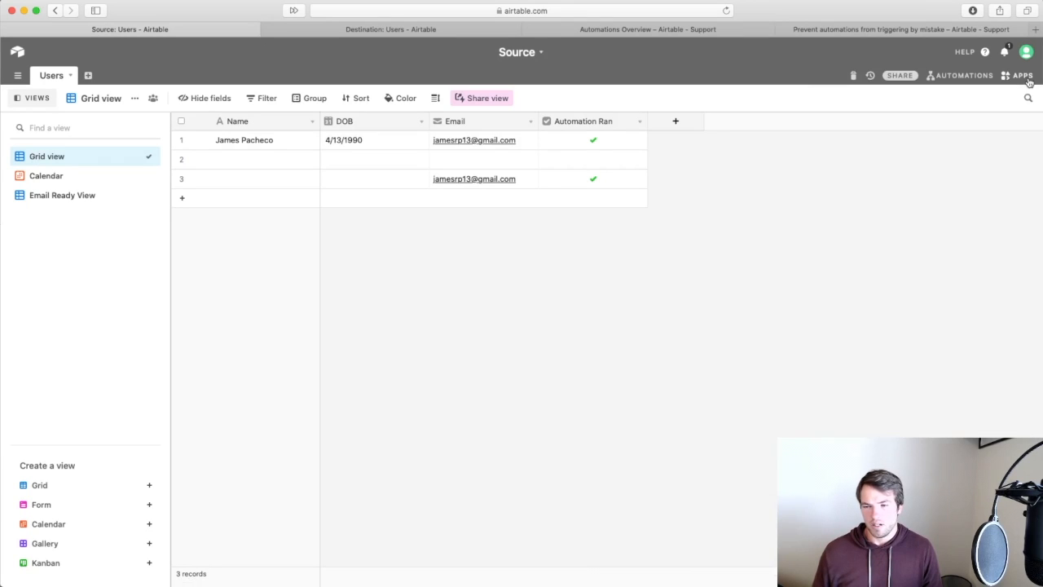